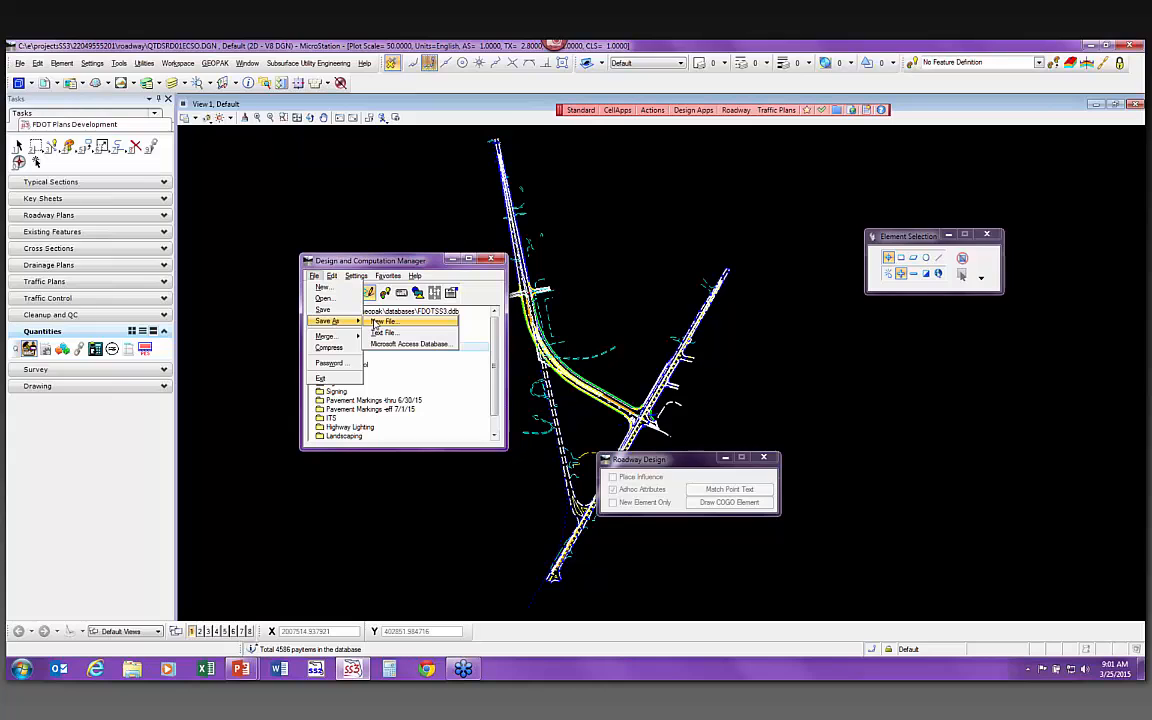
left_click(375, 323)
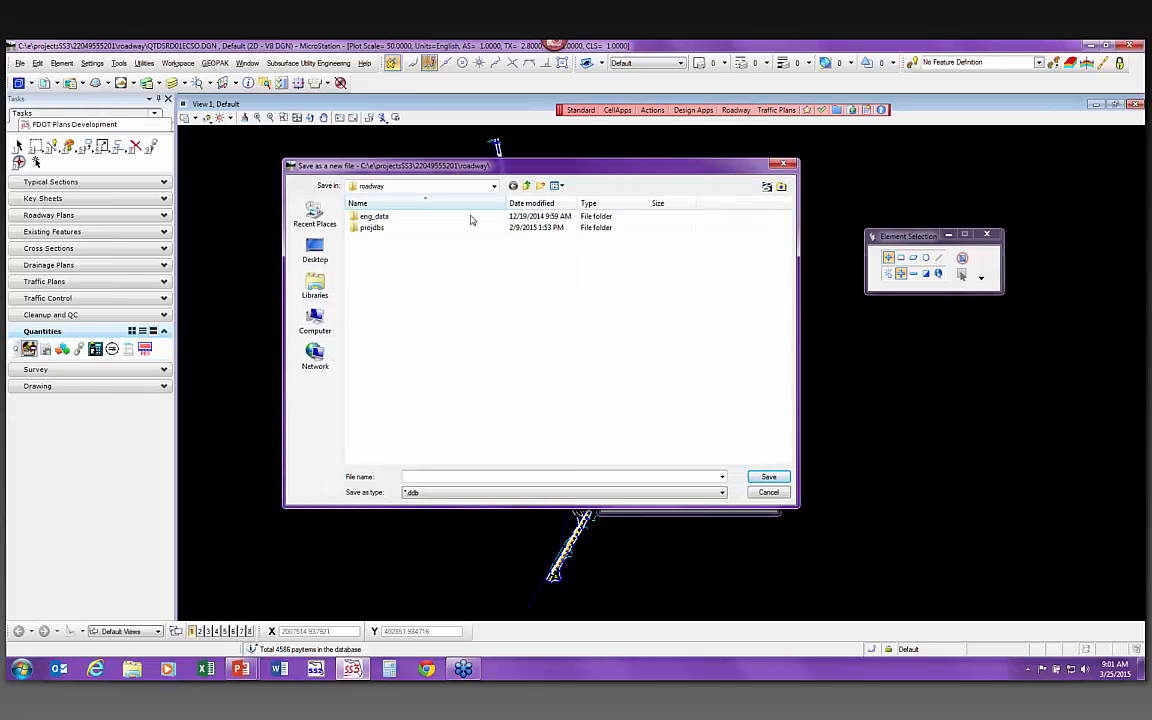
left_click(425, 186)
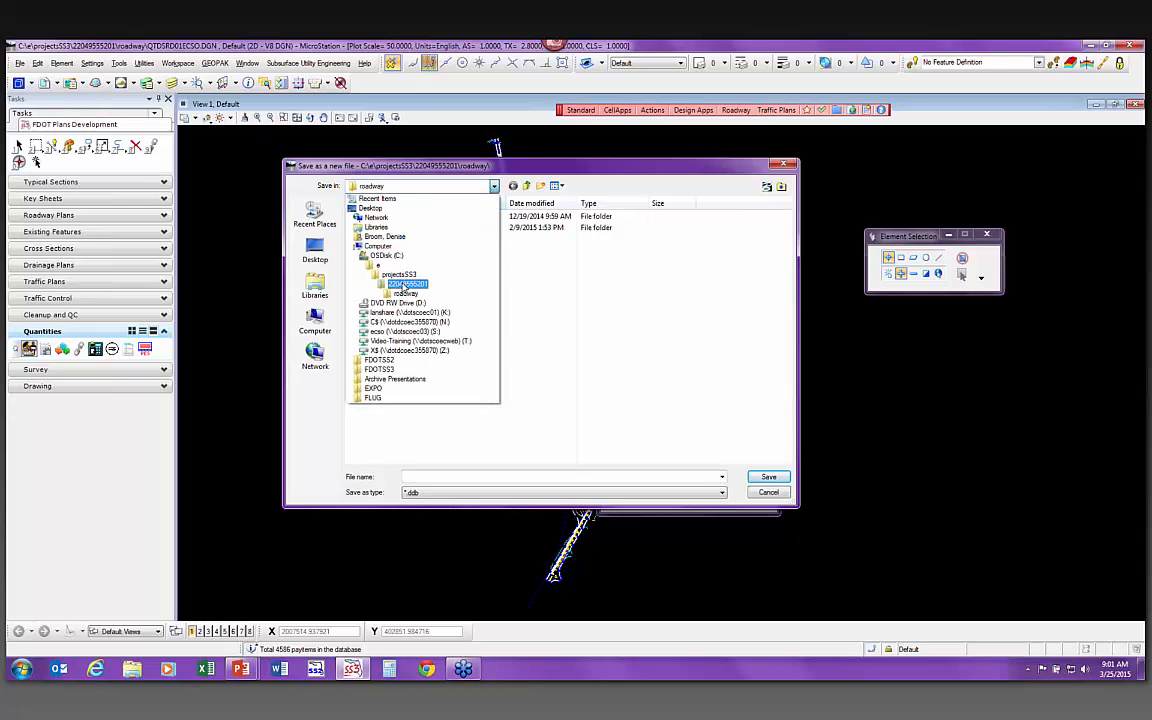
left_click(407, 284)
left_click(378, 409)
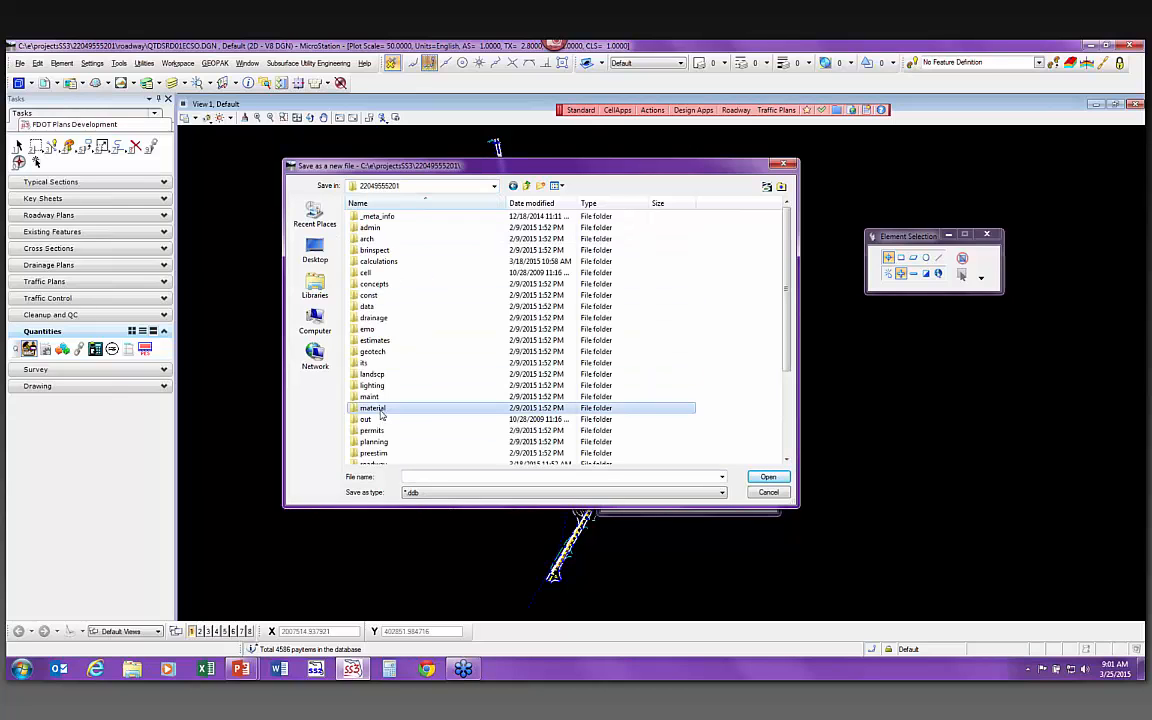
scroll(380, 420, "down", 4)
left_click(382, 431)
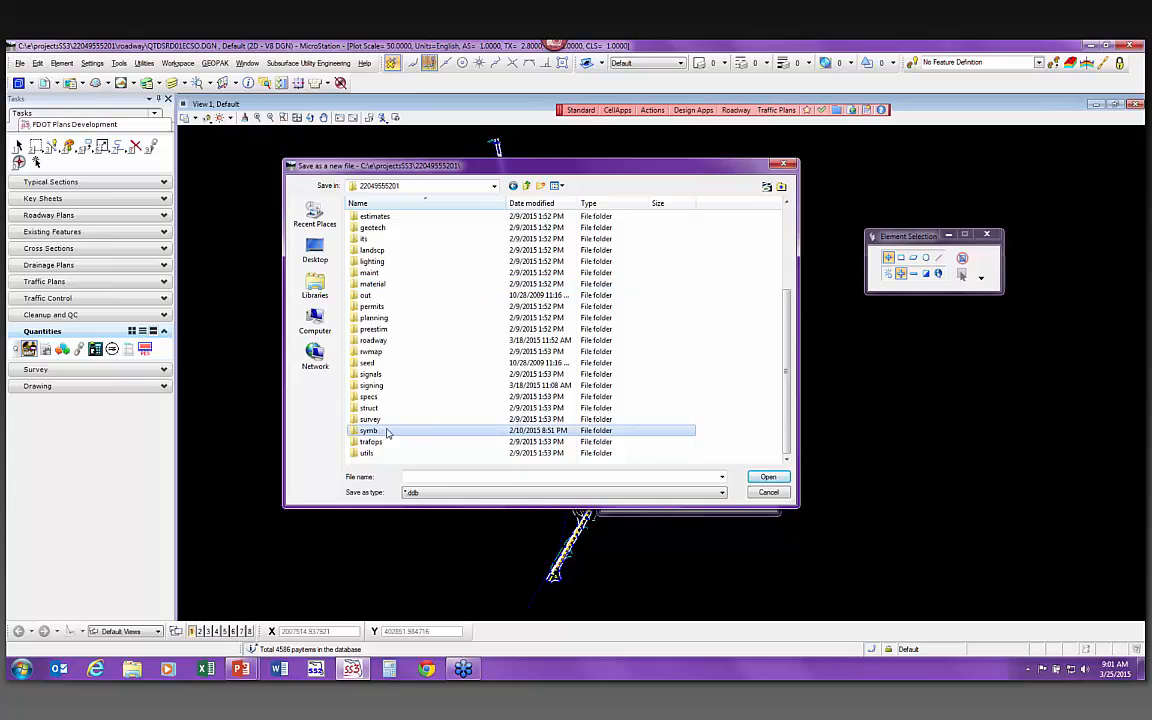
double_click(389, 435)
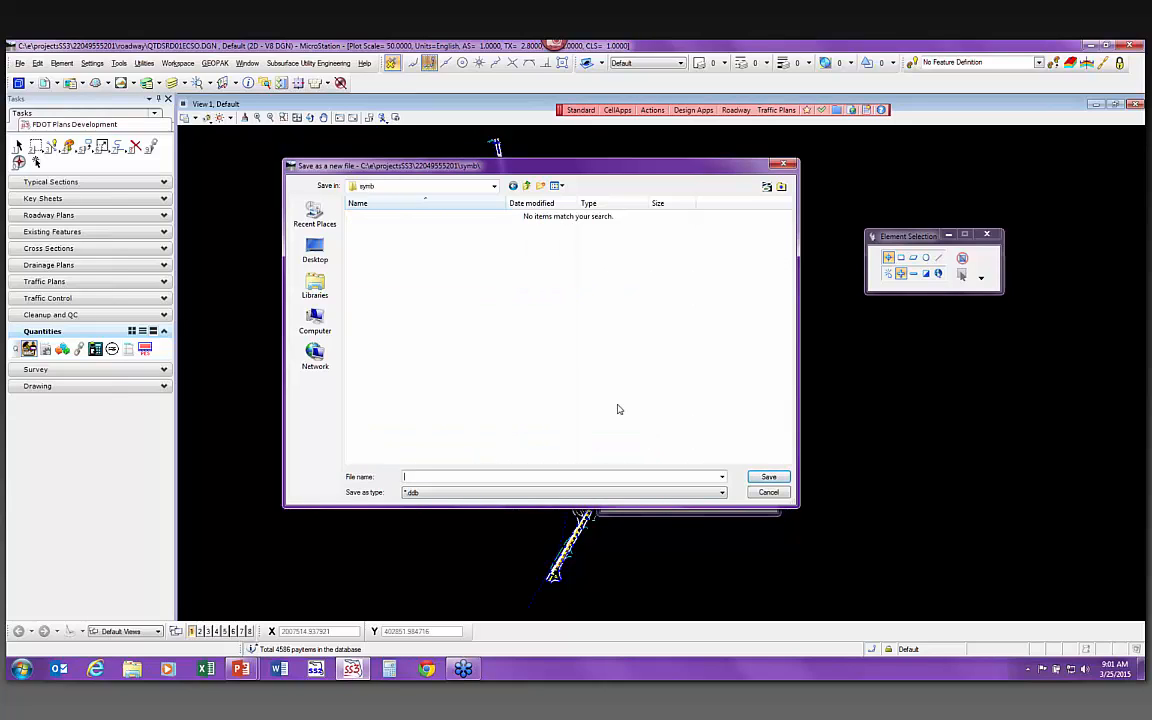
type("220")
type("955520")
type(".ddb")
left_click(781, 478)
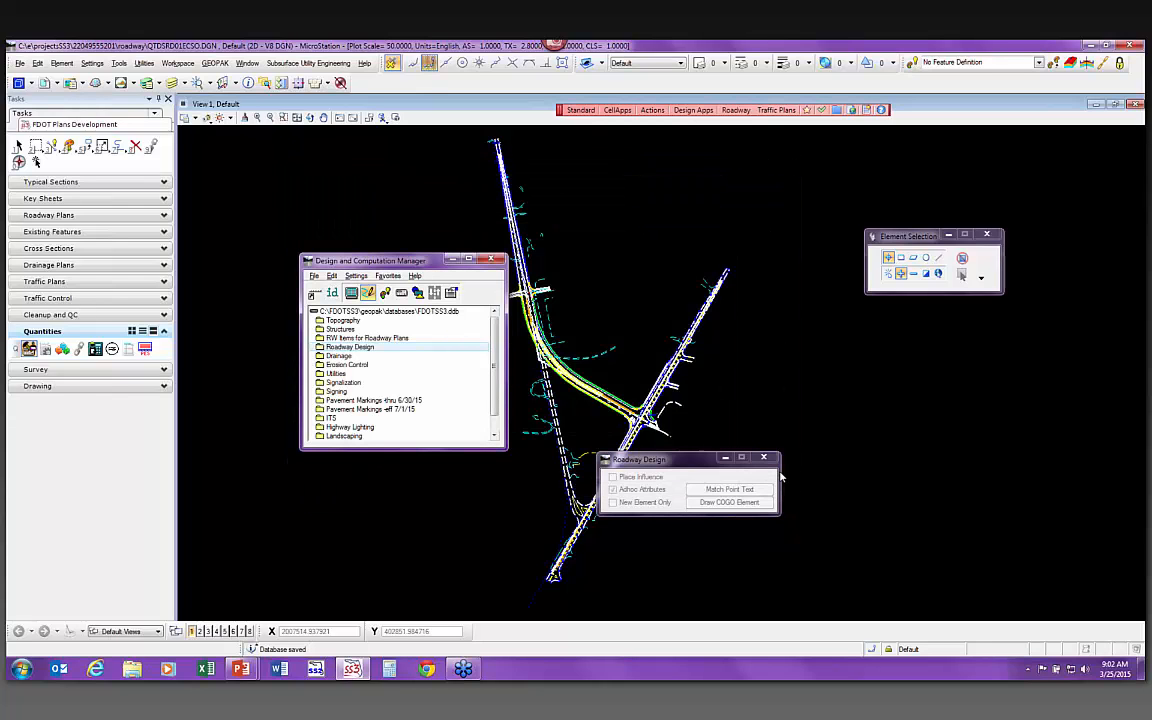
left_click(314, 275)
left_click(320, 307)
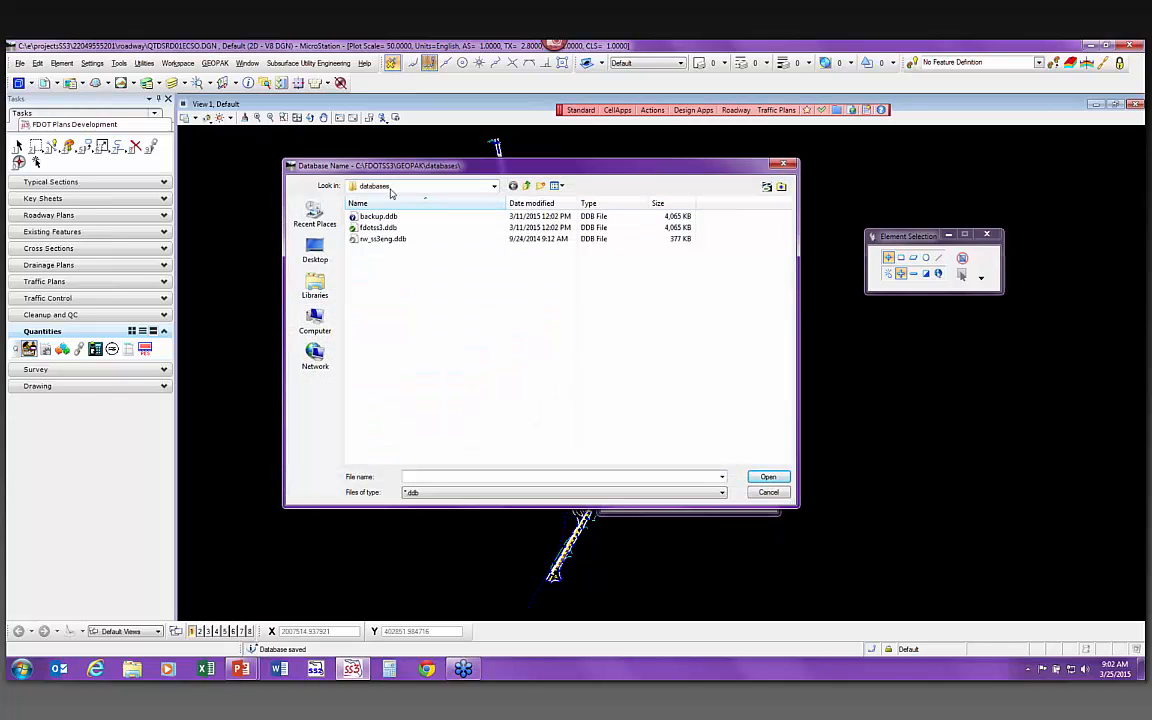
left_click(440, 186)
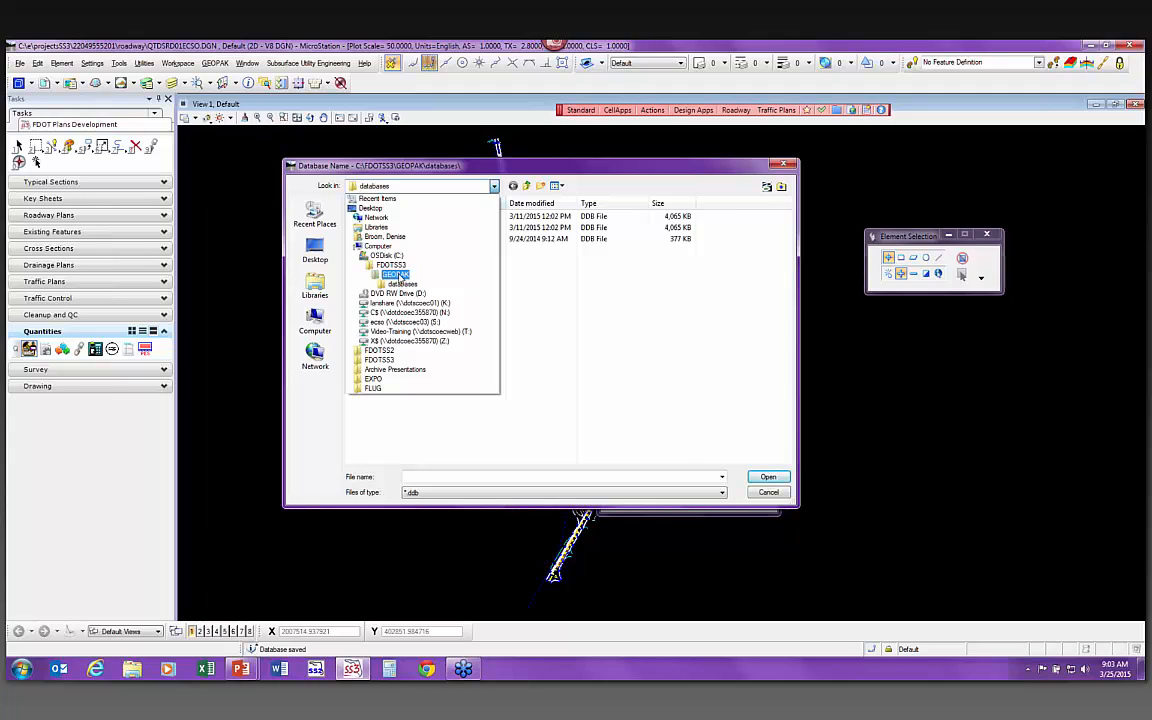
left_click(387, 256)
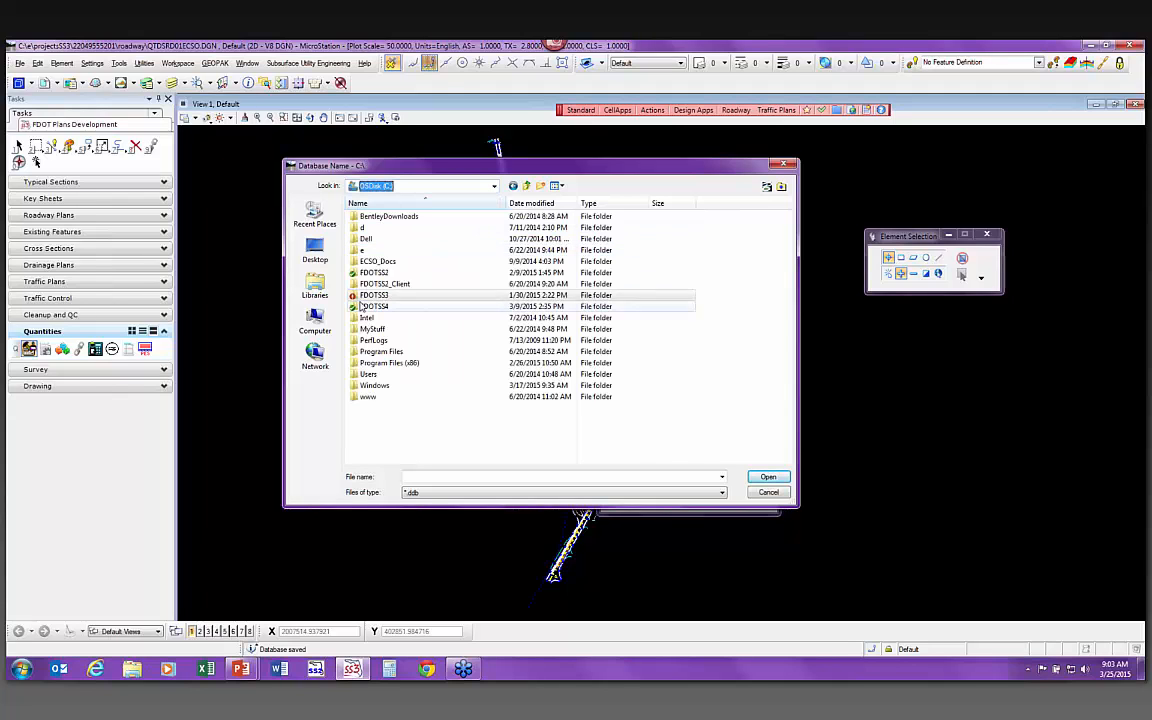
double_click(368, 251)
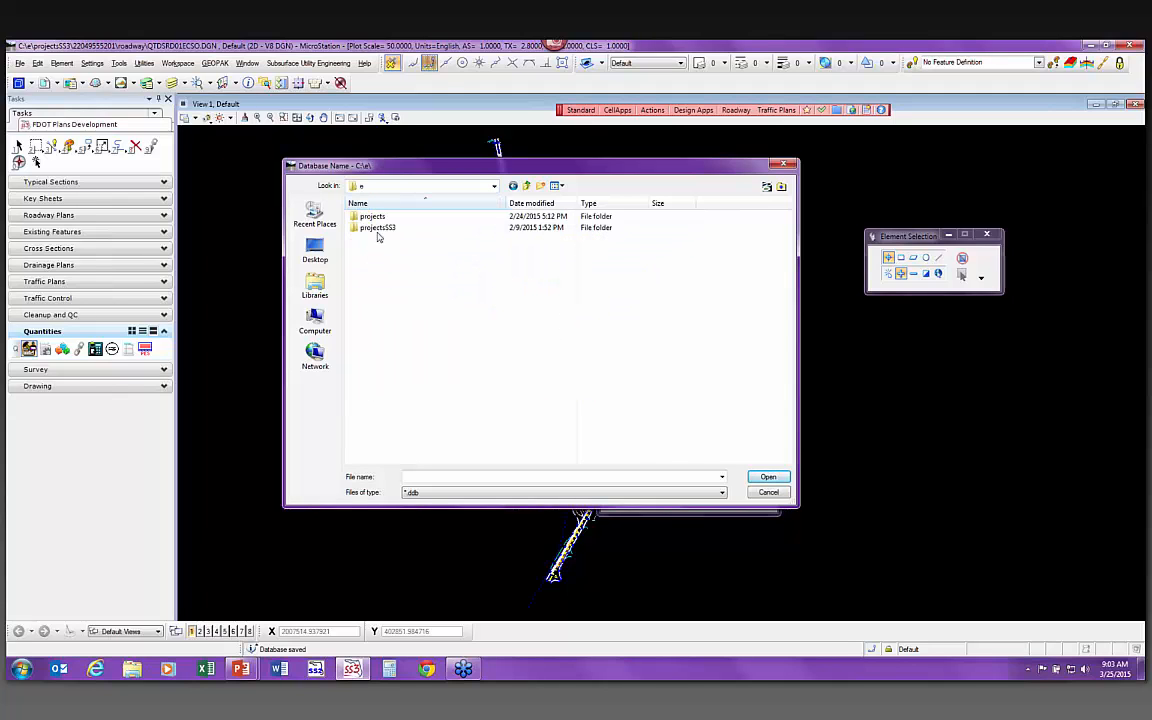
double_click(378, 227)
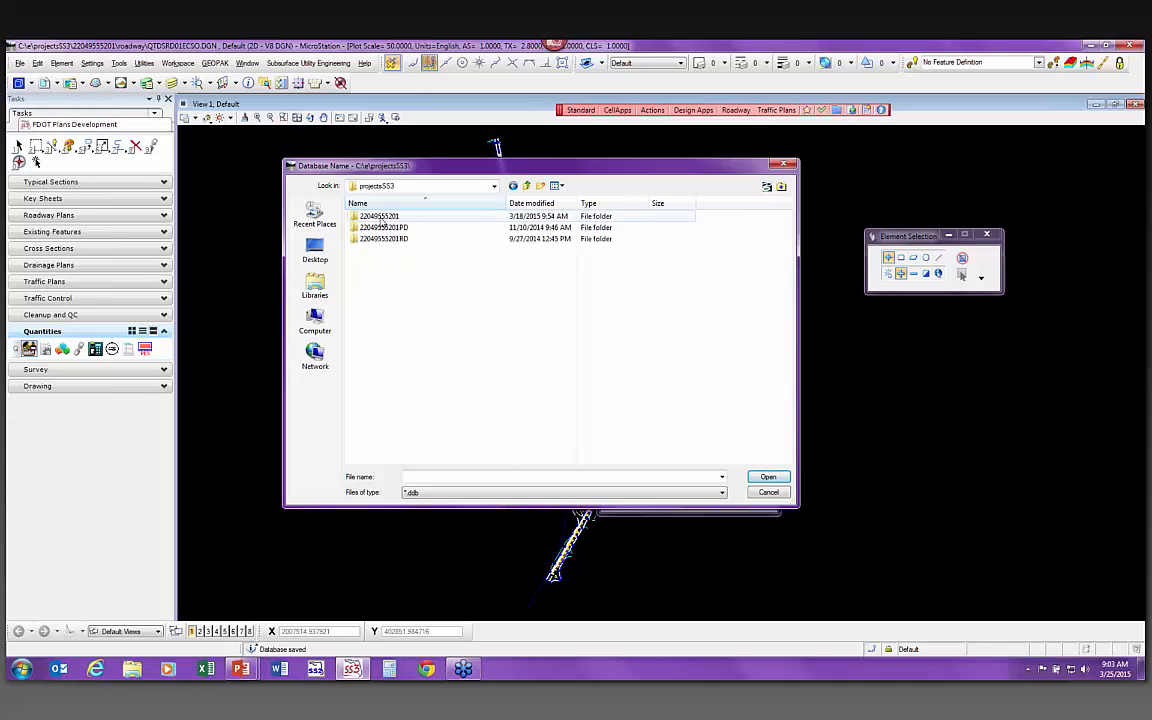
double_click(378, 216)
scroll(370, 415, "down", 4)
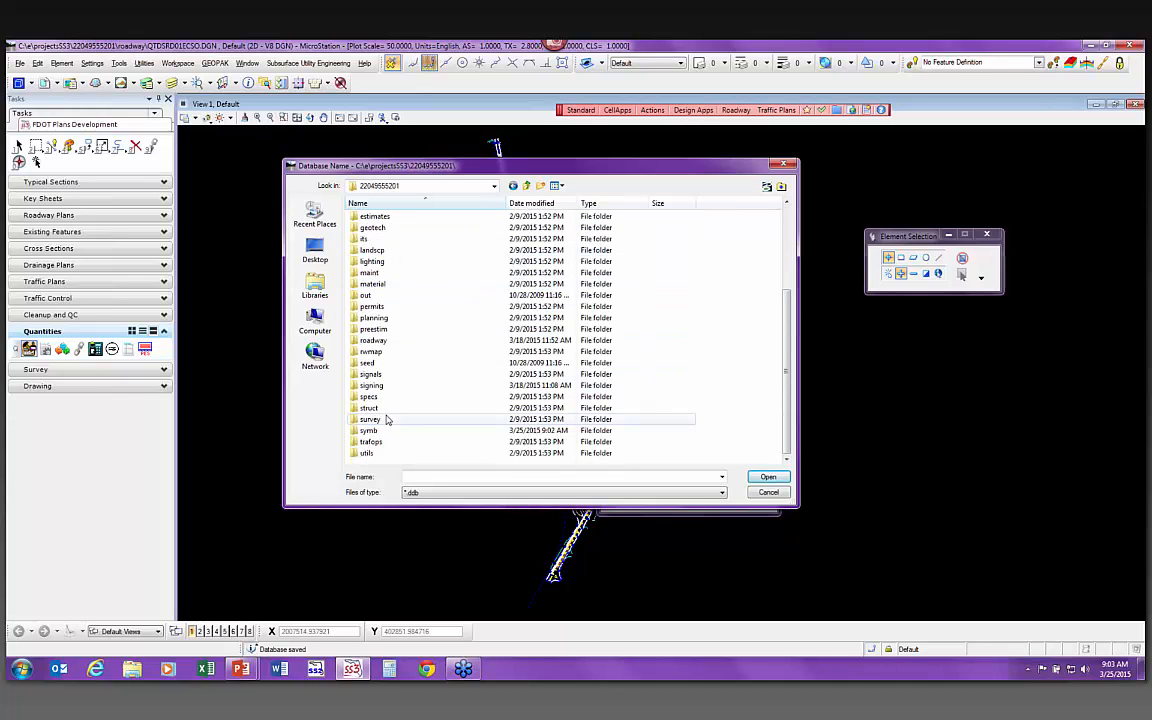
double_click(369, 430)
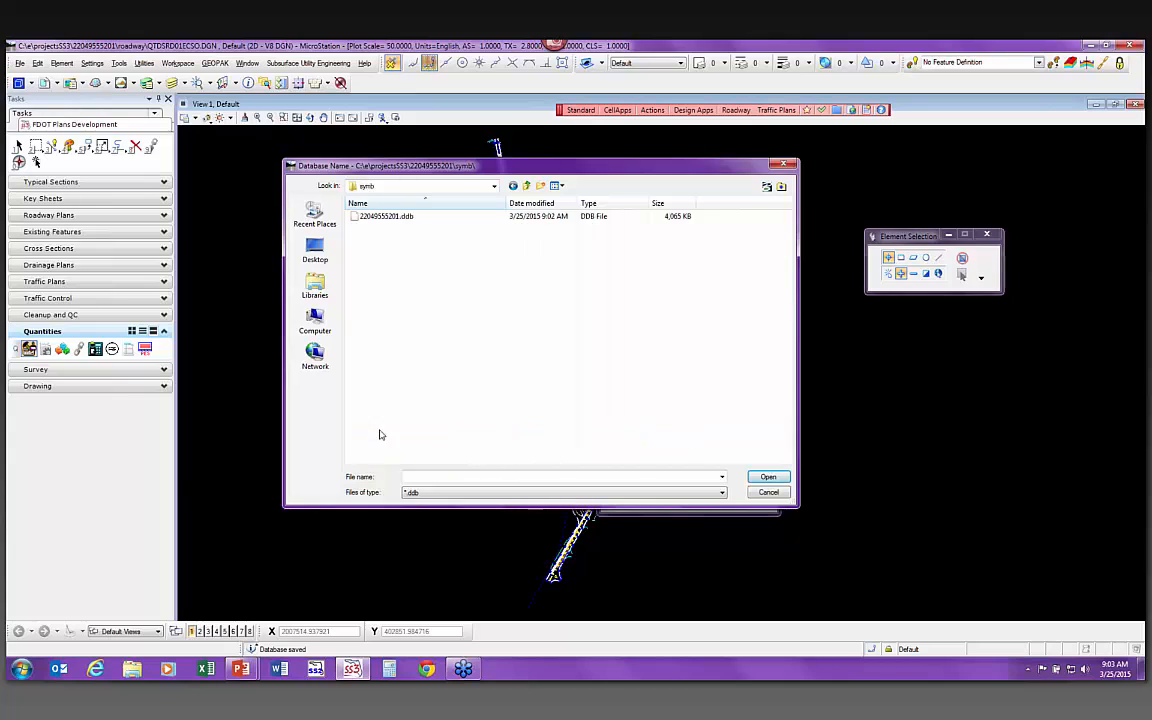
left_click(387, 216)
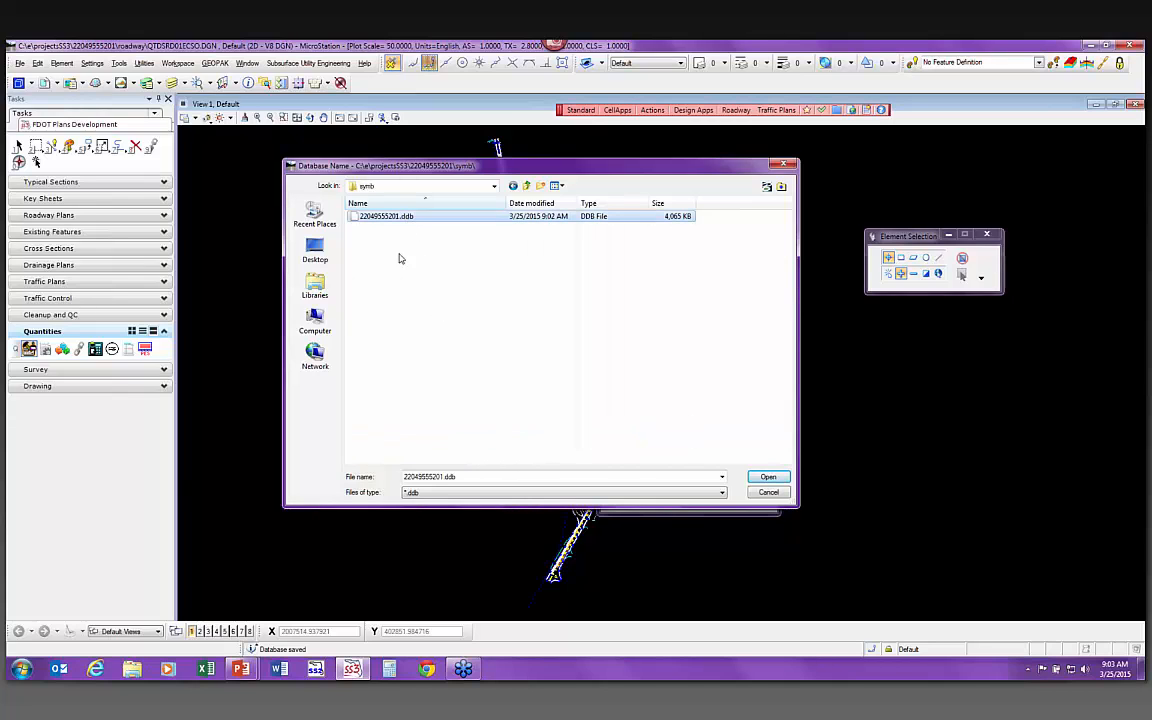
left_click(767, 478)
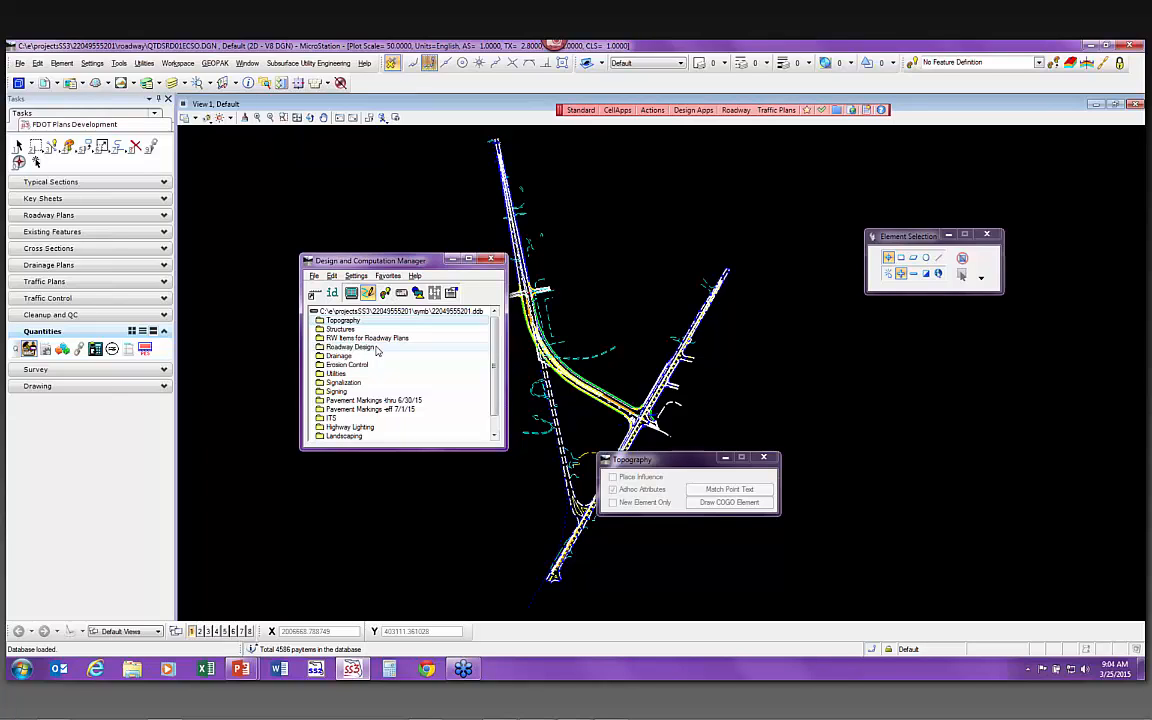
Review the line and curve drafting preferences of the AS Archeological Sites item under Roadway Design > Plan Features, discarding any edits
double_click(342, 349)
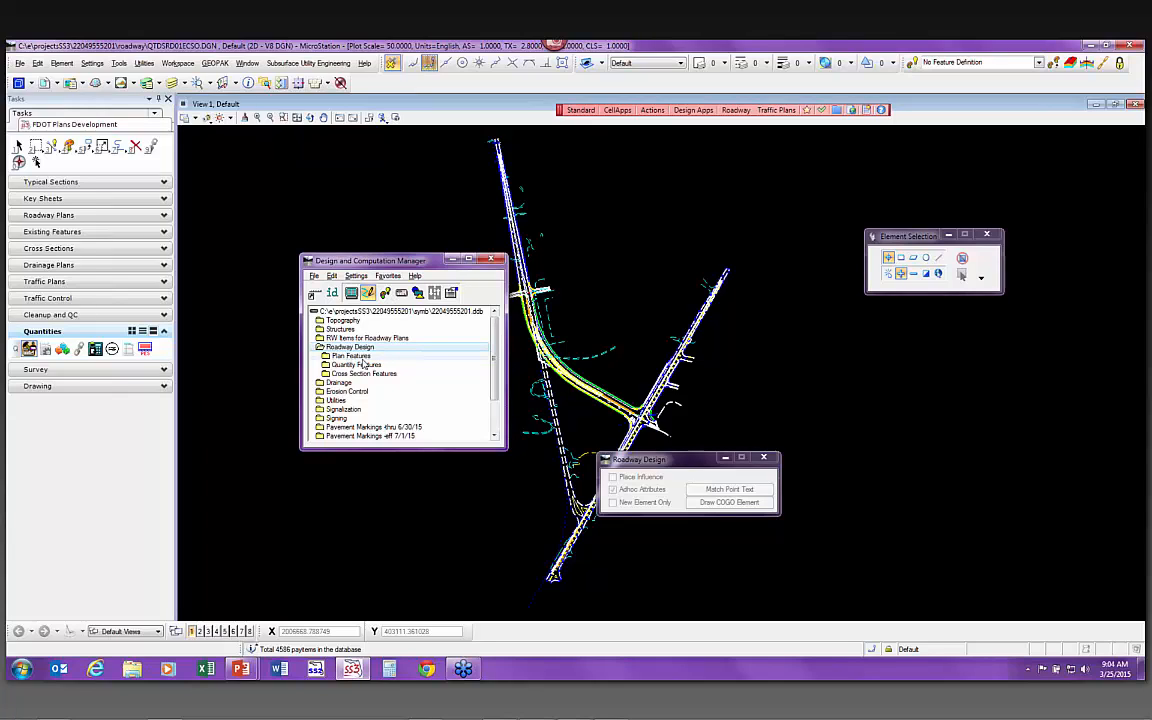
double_click(352, 356)
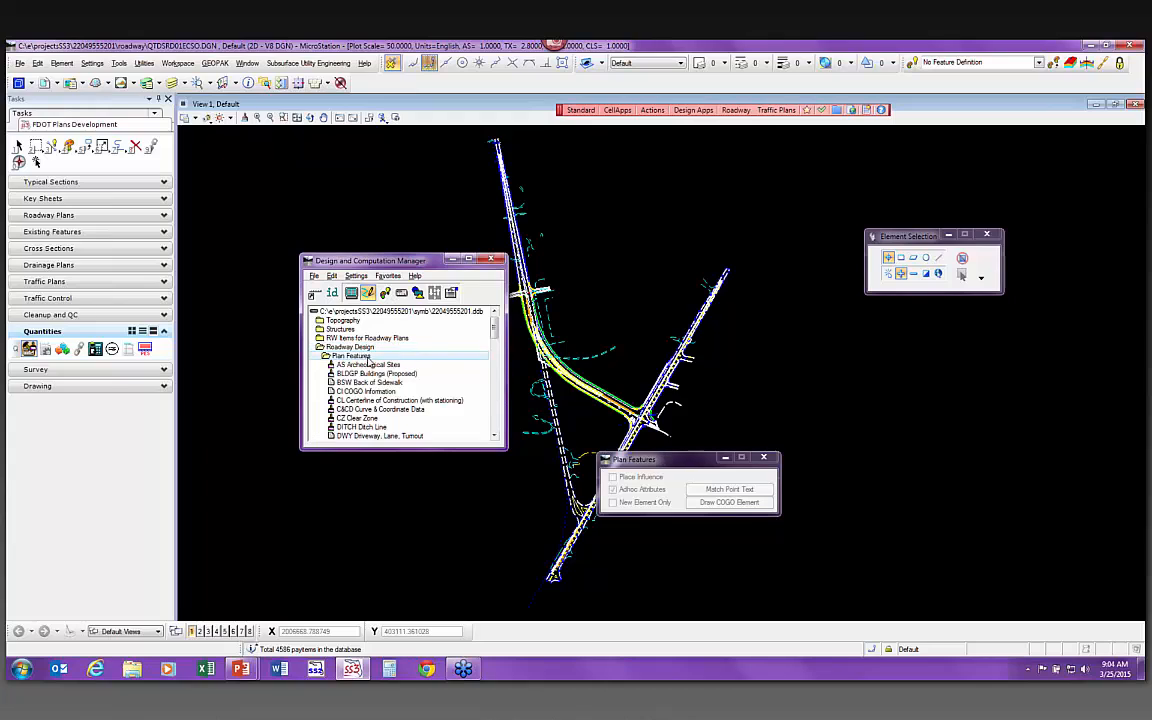
left_click(362, 366)
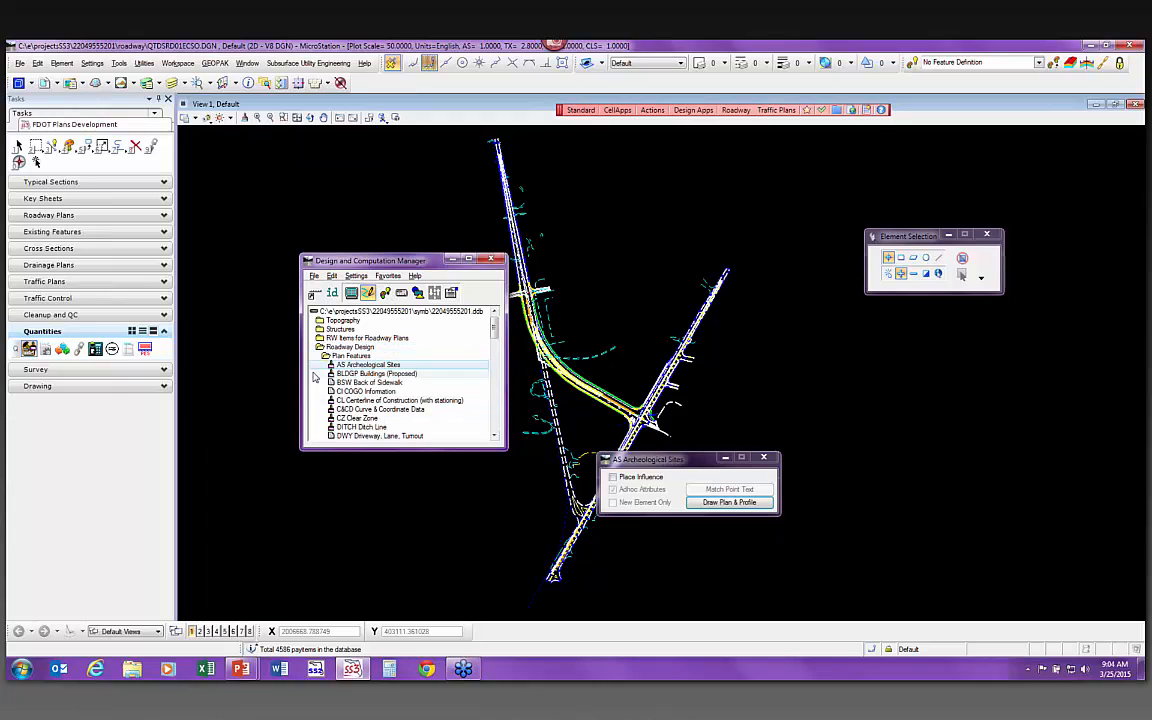
right_click(371, 368)
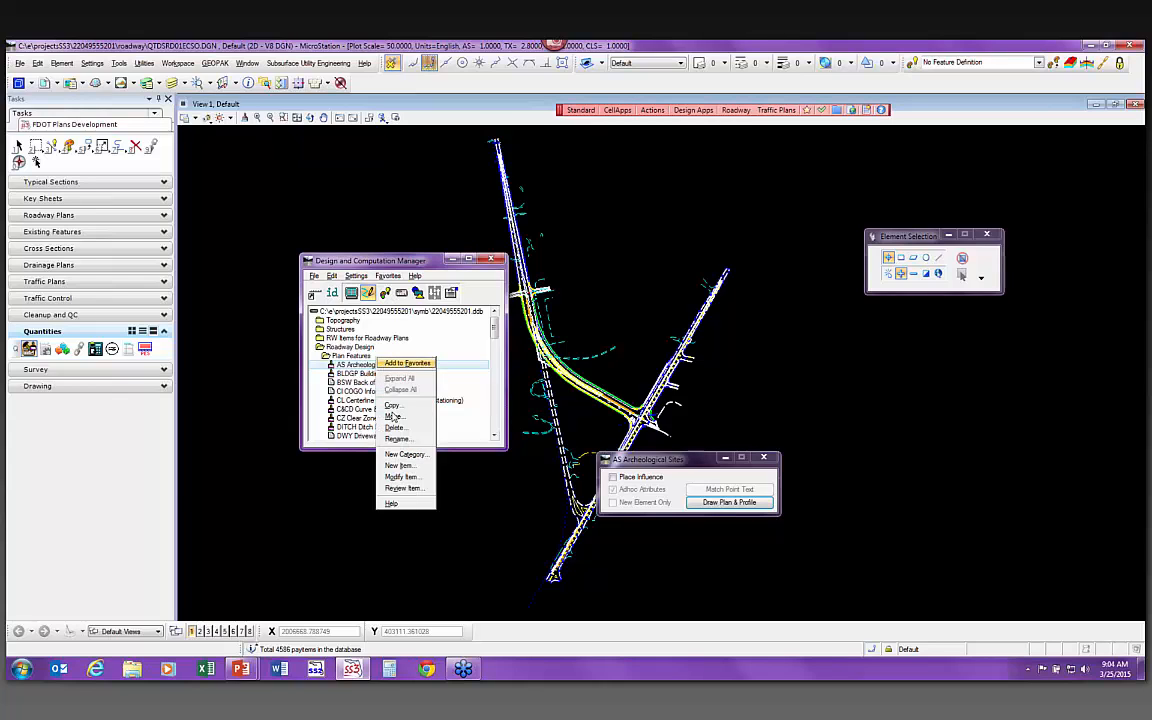
left_click(397, 477)
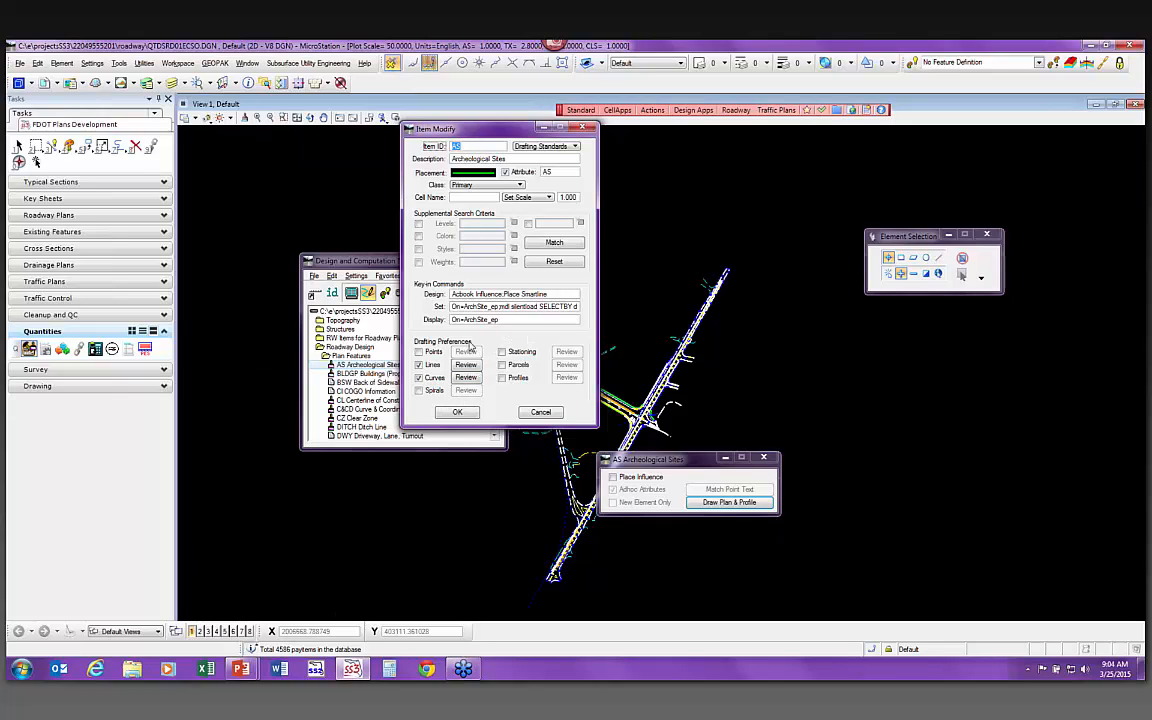
left_click(419, 364)
left_click(419, 365)
left_click(464, 378)
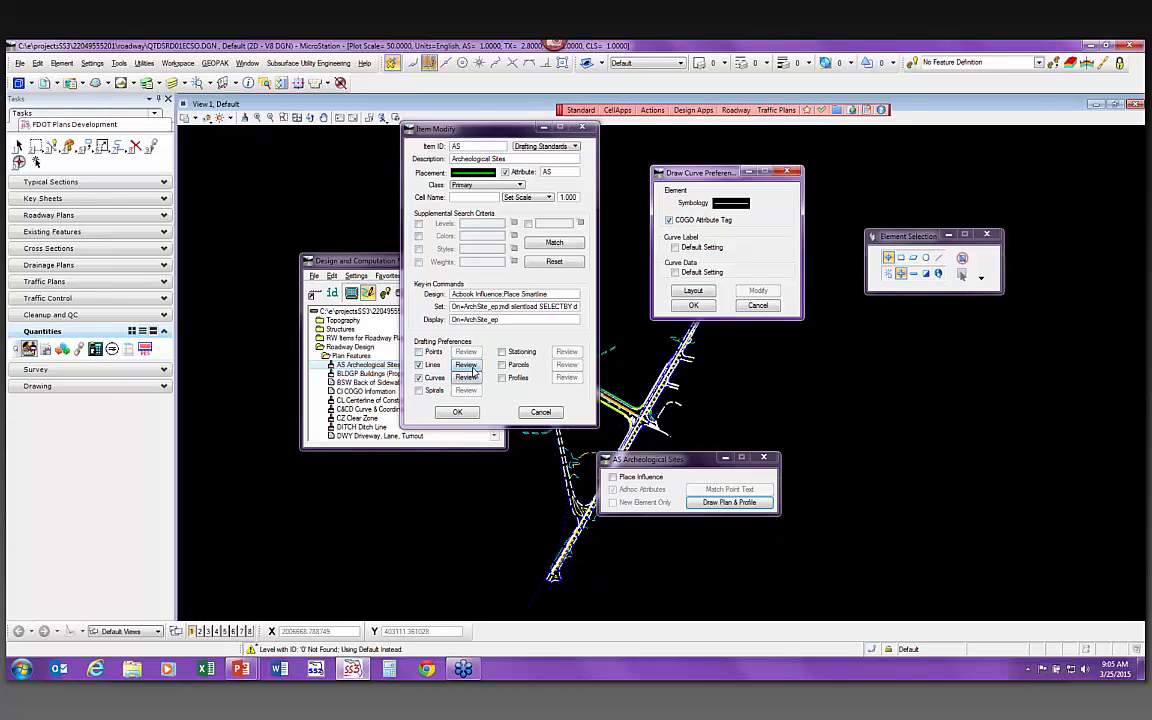
left_click(540, 412)
Bring up the CL Centerline of Construction item for modification and review its curve drafting preferences
left_click(418, 399)
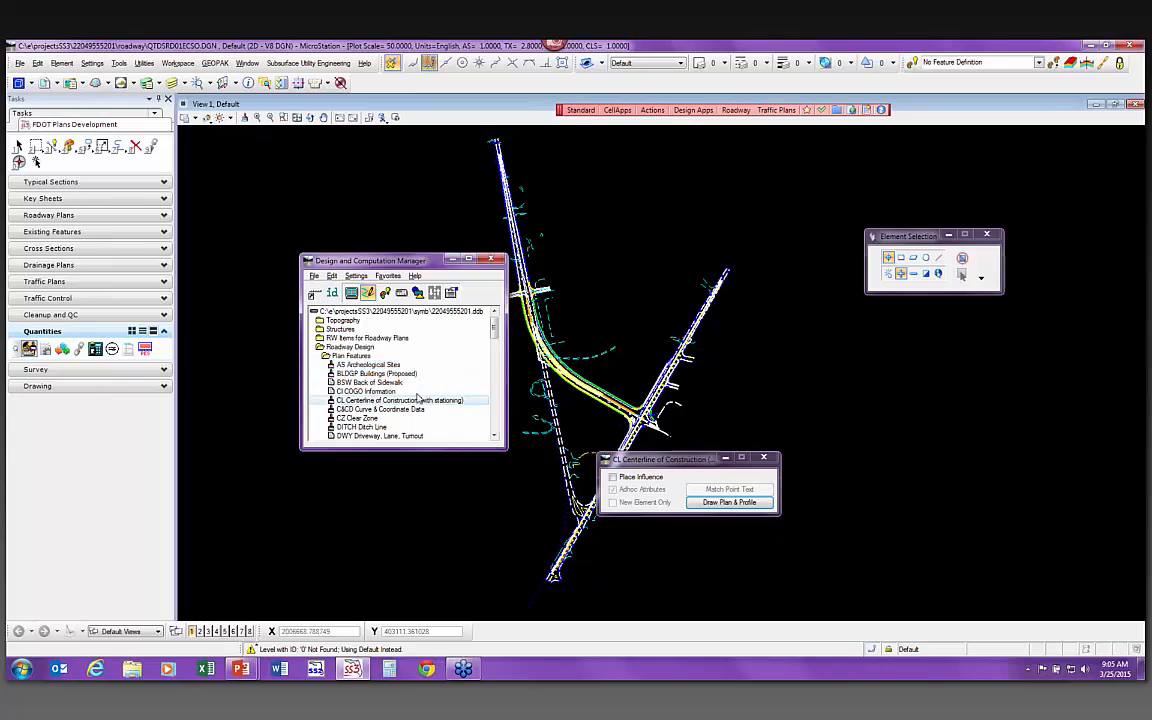
right_click(419, 398)
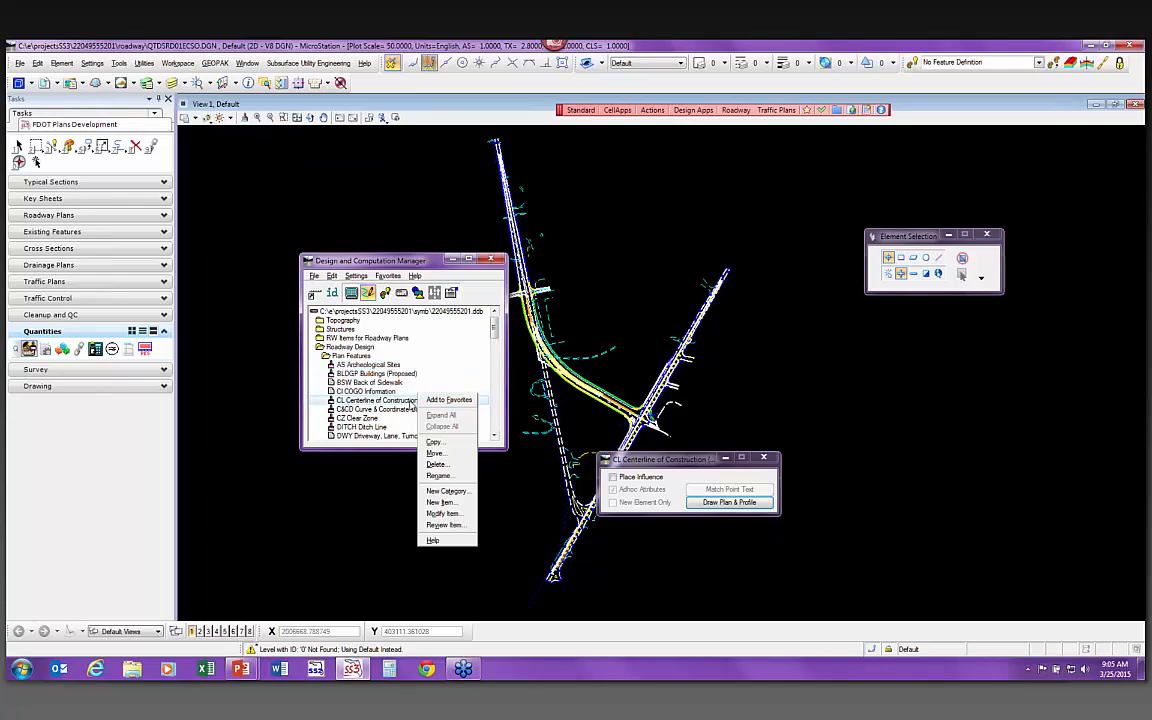
left_click(443, 514)
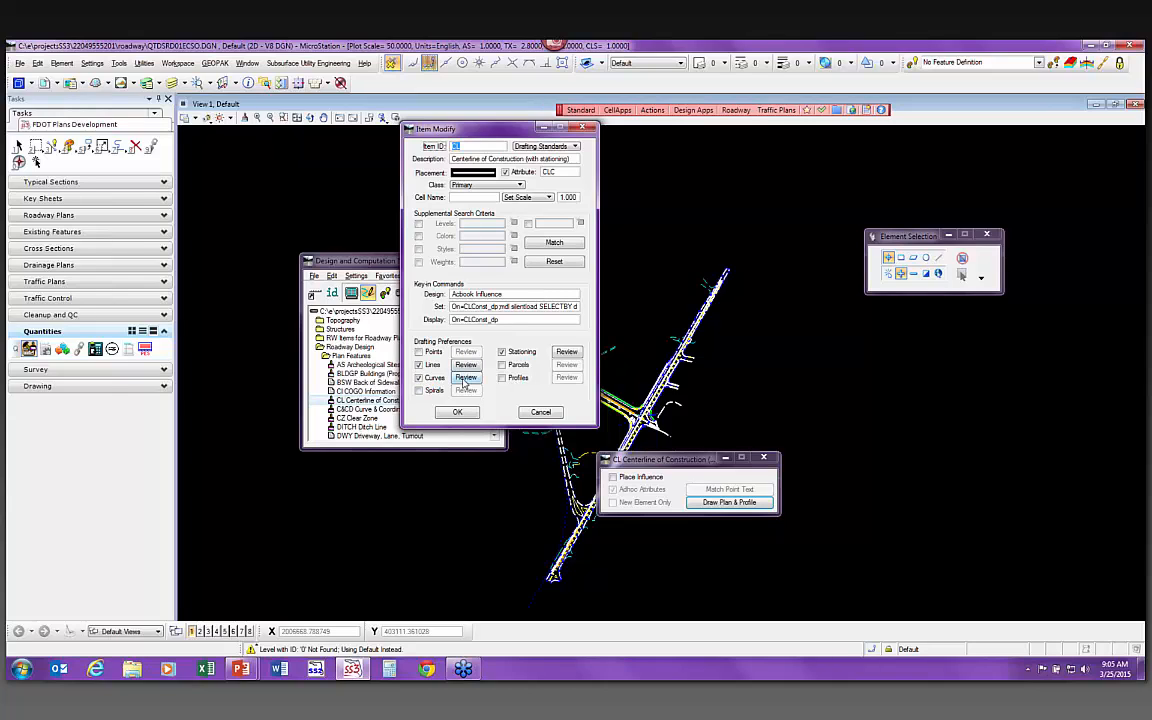
left_click(465, 379)
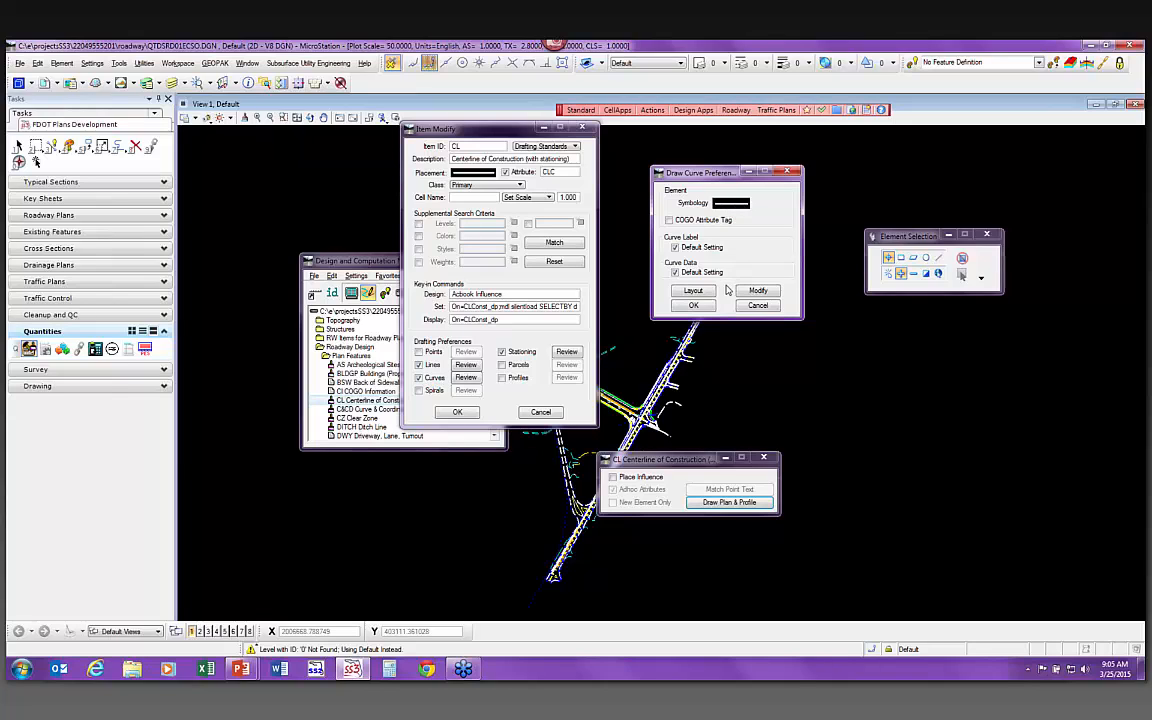
left_click(693, 305)
Review the centerline item's line drafting preferences, including direction and length labels, and close the item without saving
left_click(465, 365)
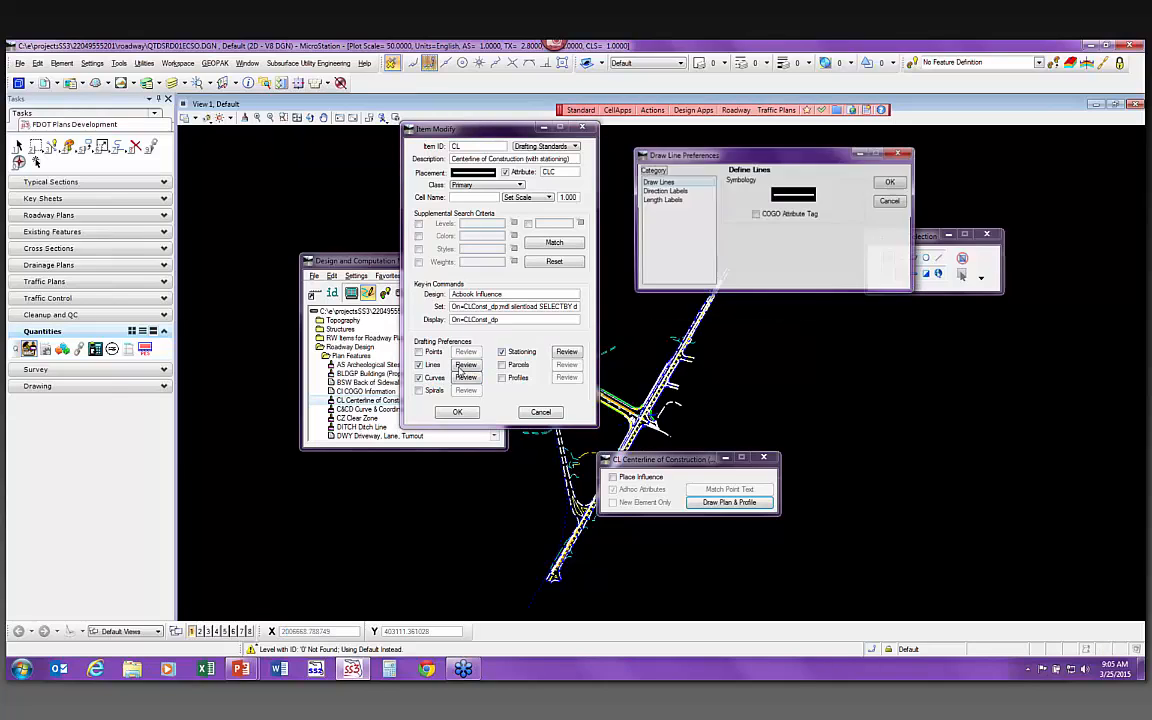
left_click(684, 192)
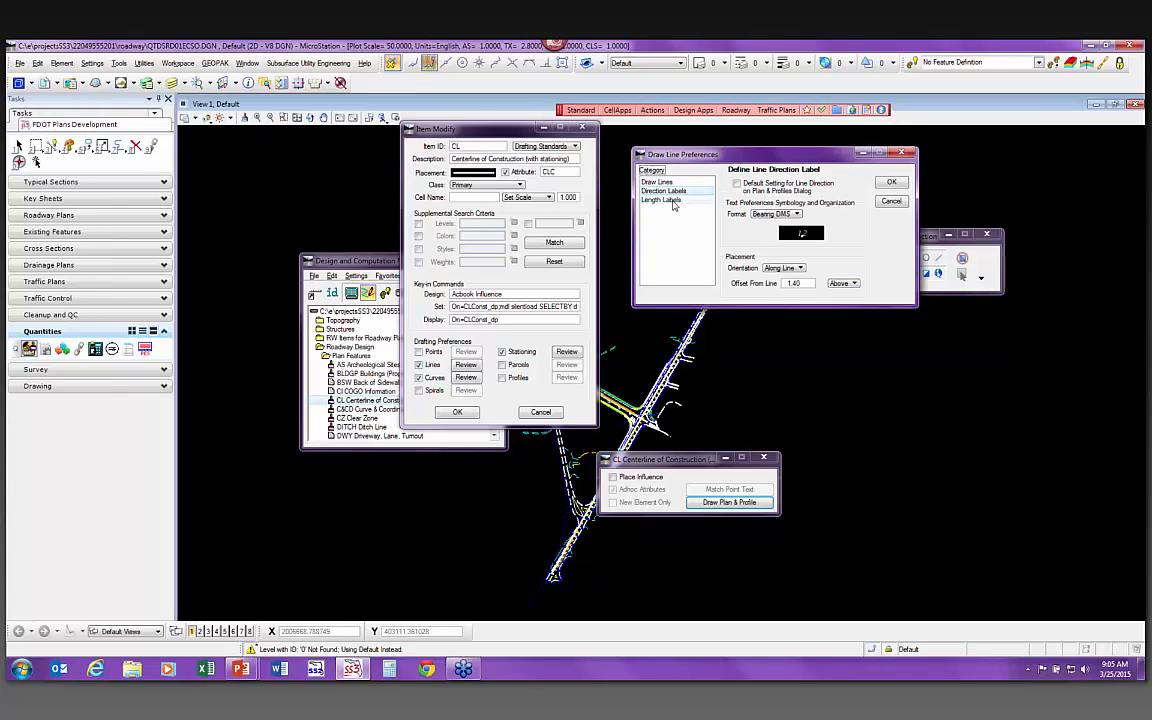
left_click(674, 203)
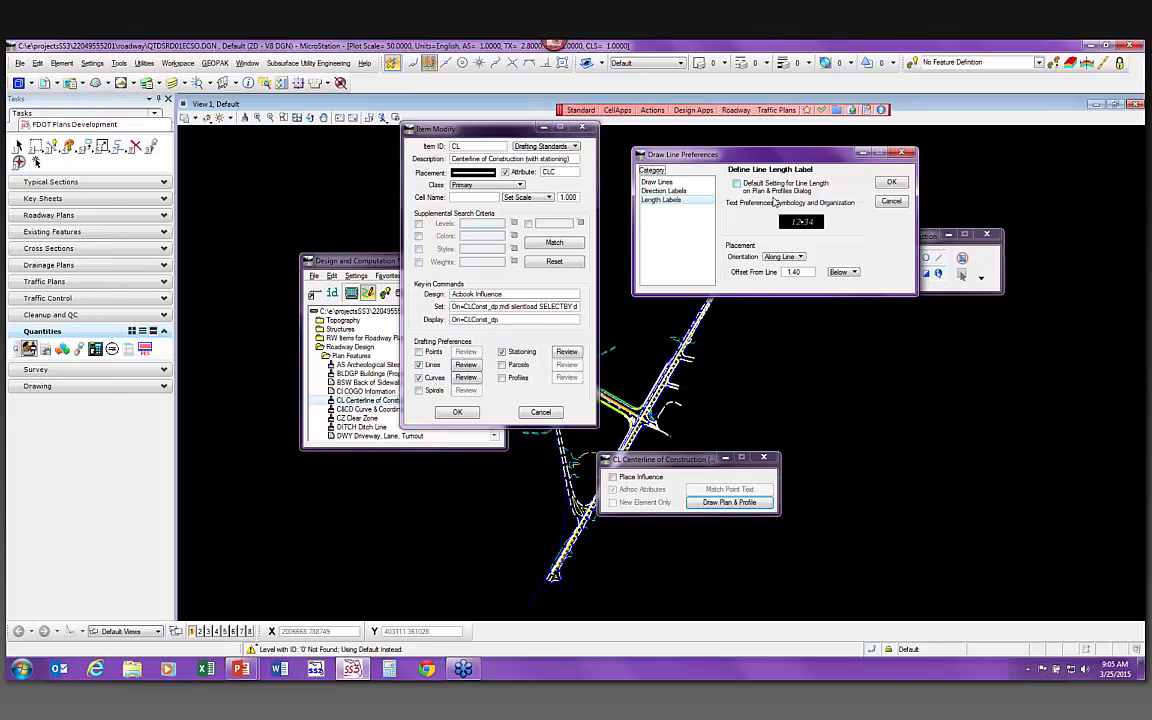
mouse_move(799, 224)
key("Up")
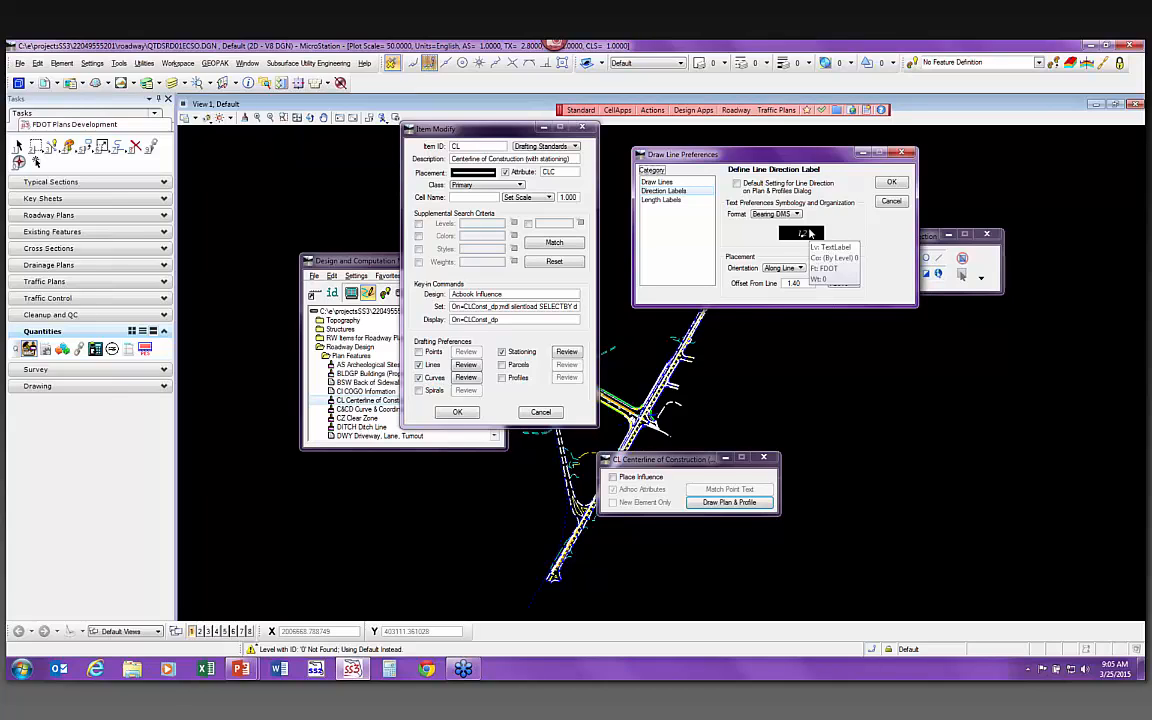
left_click(656, 184)
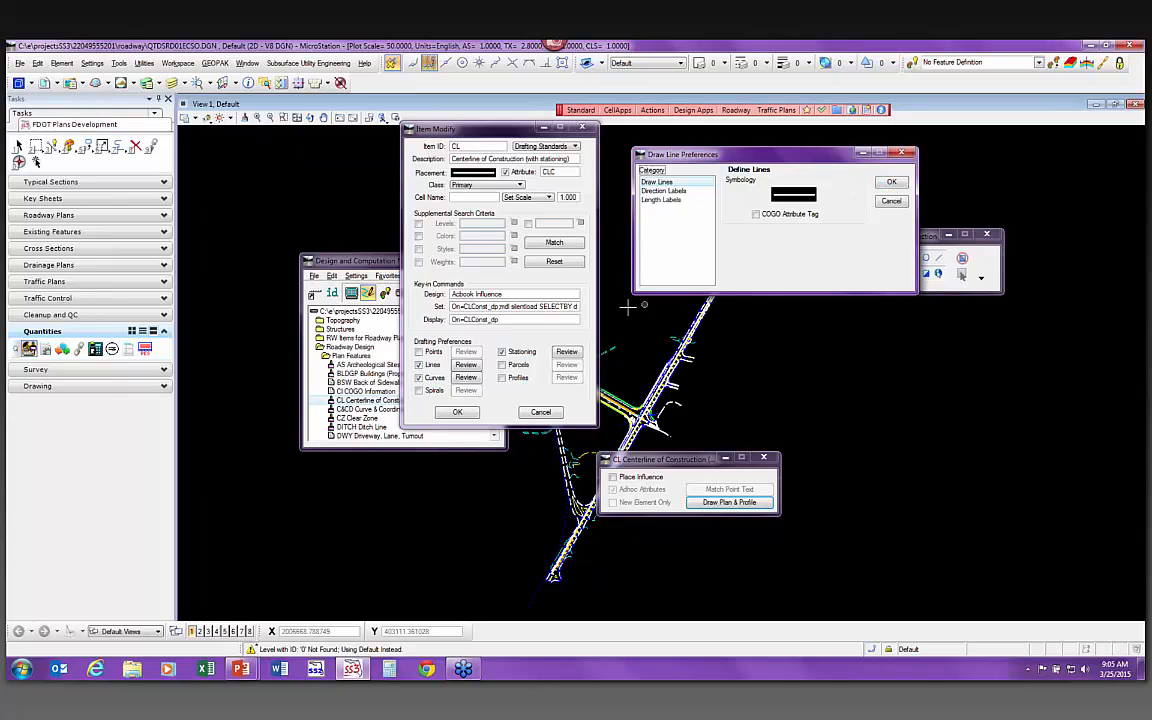
left_click(890, 183)
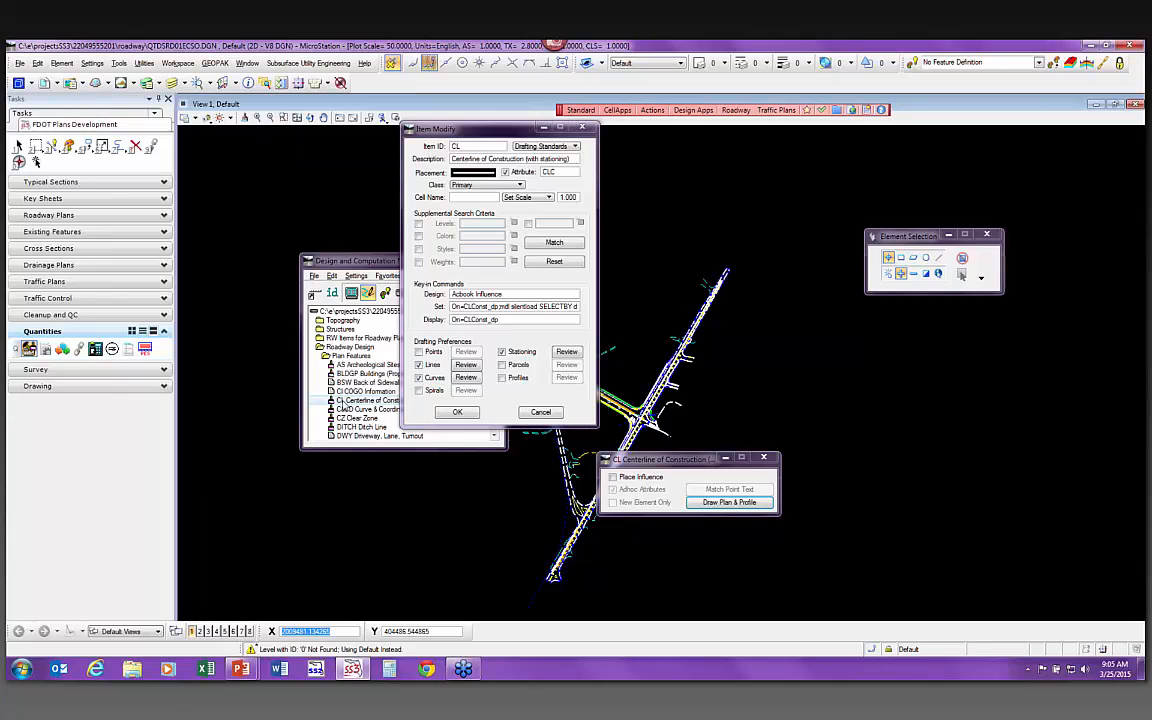
left_click(540, 413)
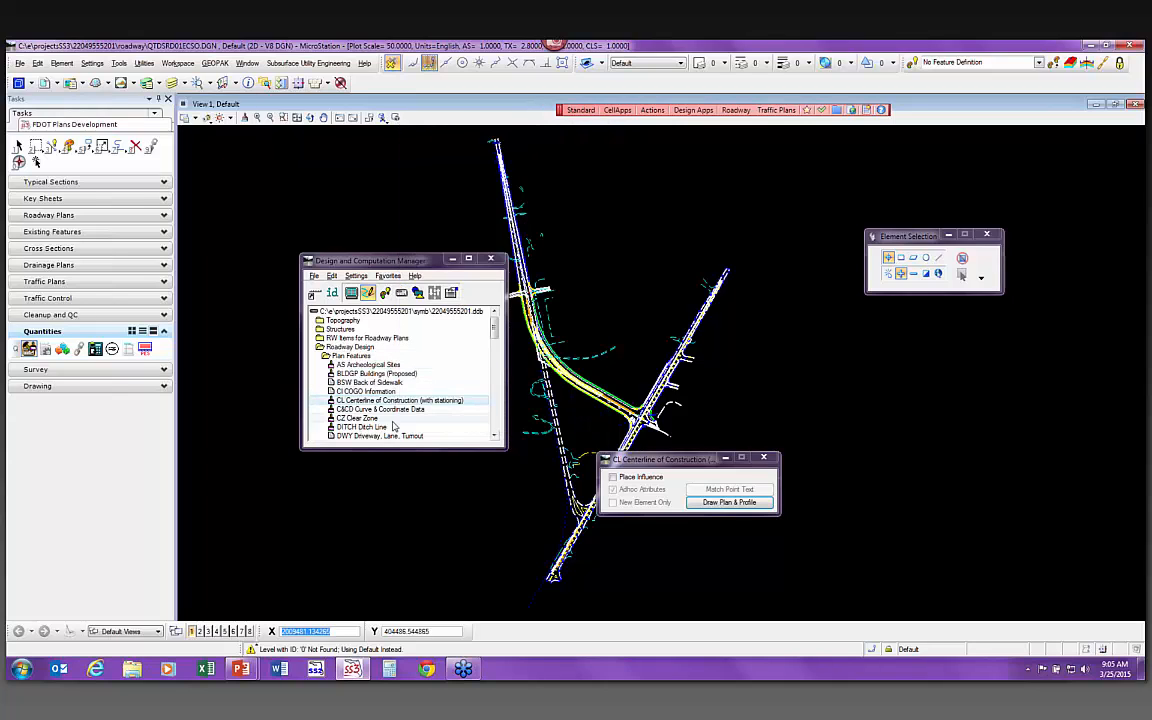
Review the item definition of BSW Back of Sidewalk, including its placement and key-in commands, and close it without saving
left_click(366, 382)
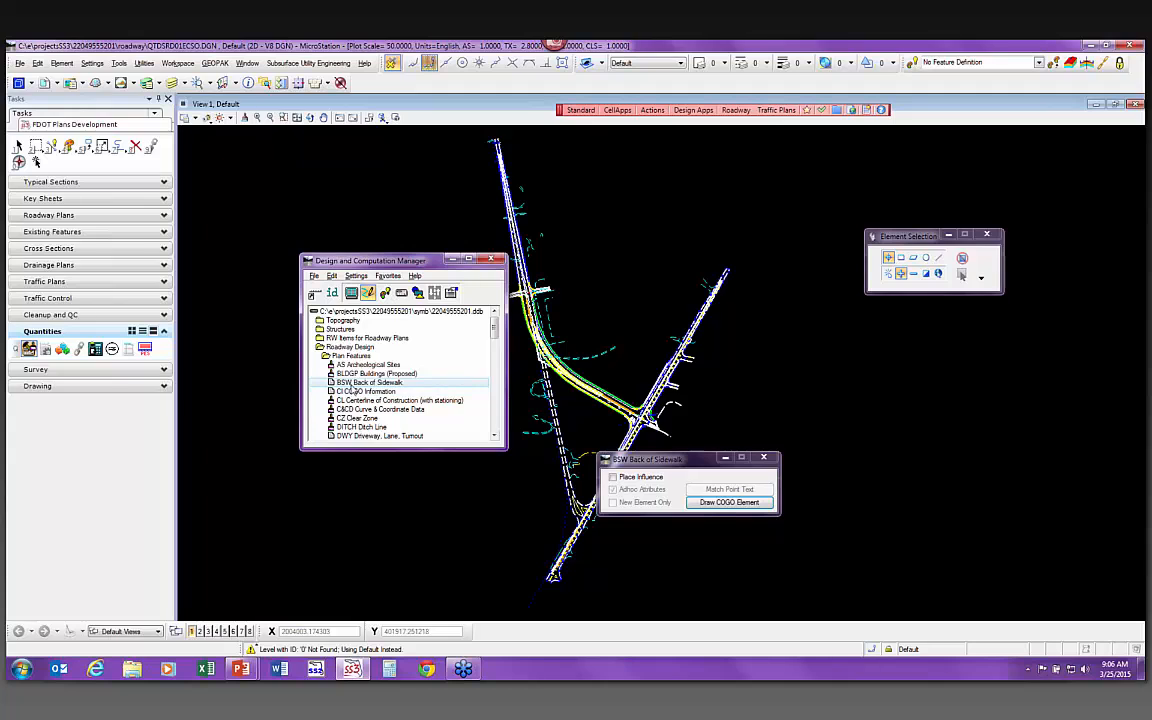
right_click(365, 384)
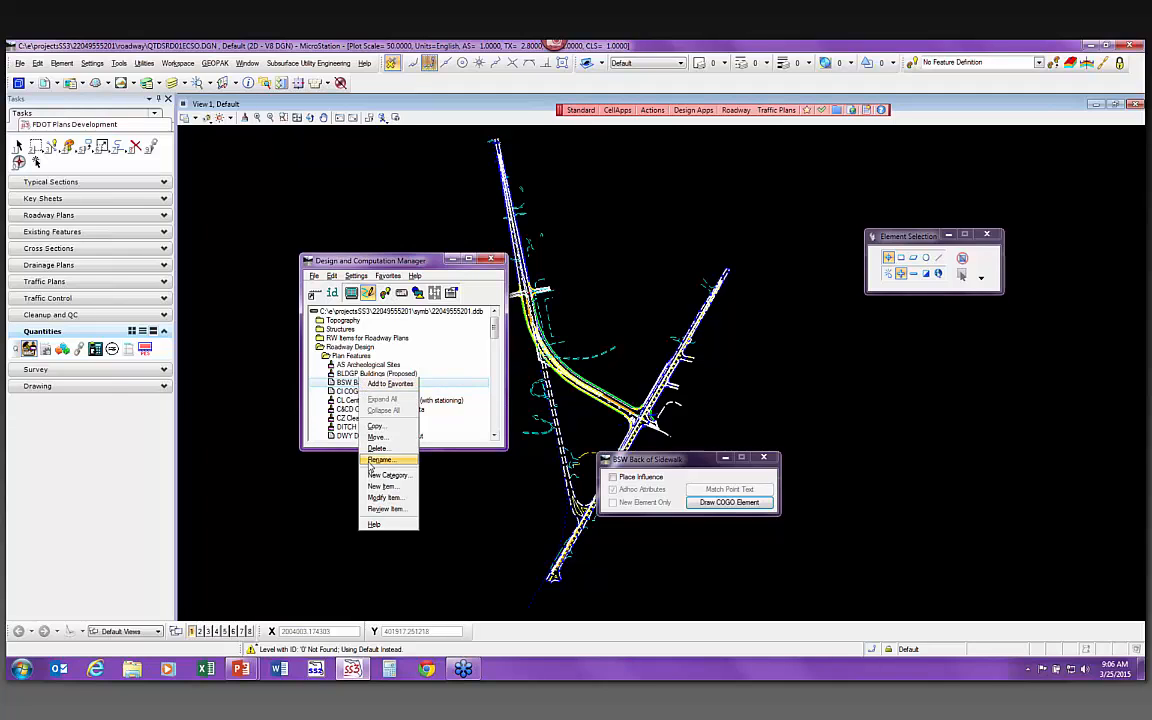
left_click(383, 497)
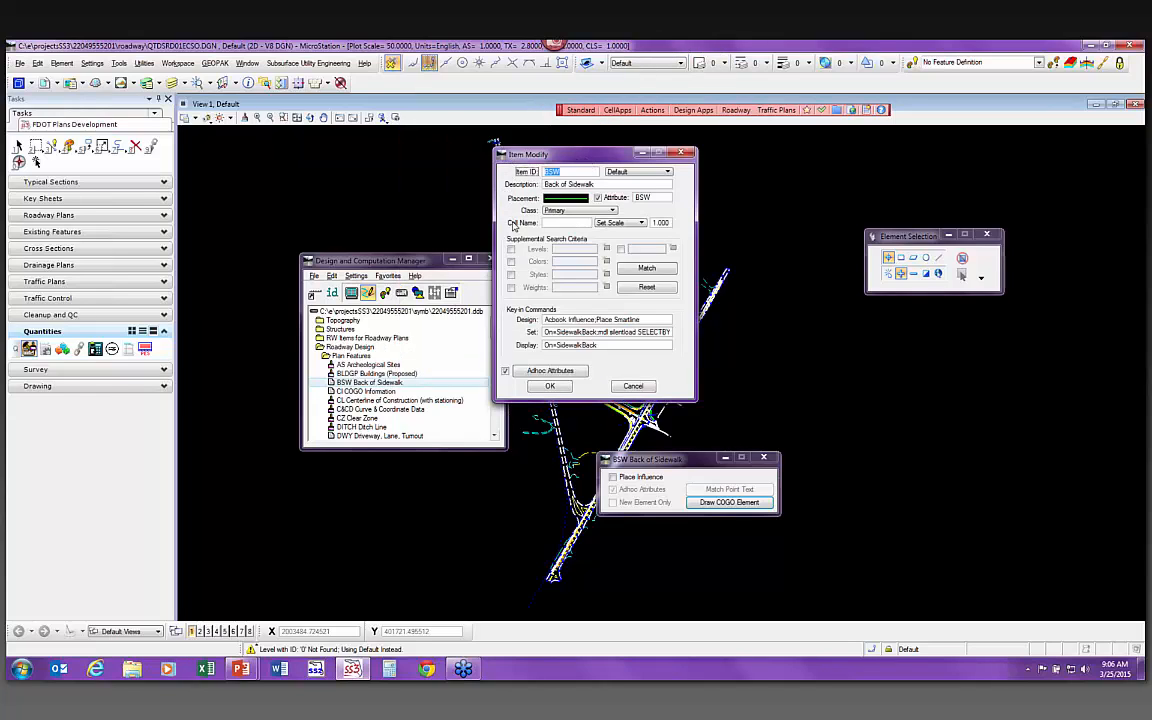
mouse_move(547, 205)
left_click(633, 388)
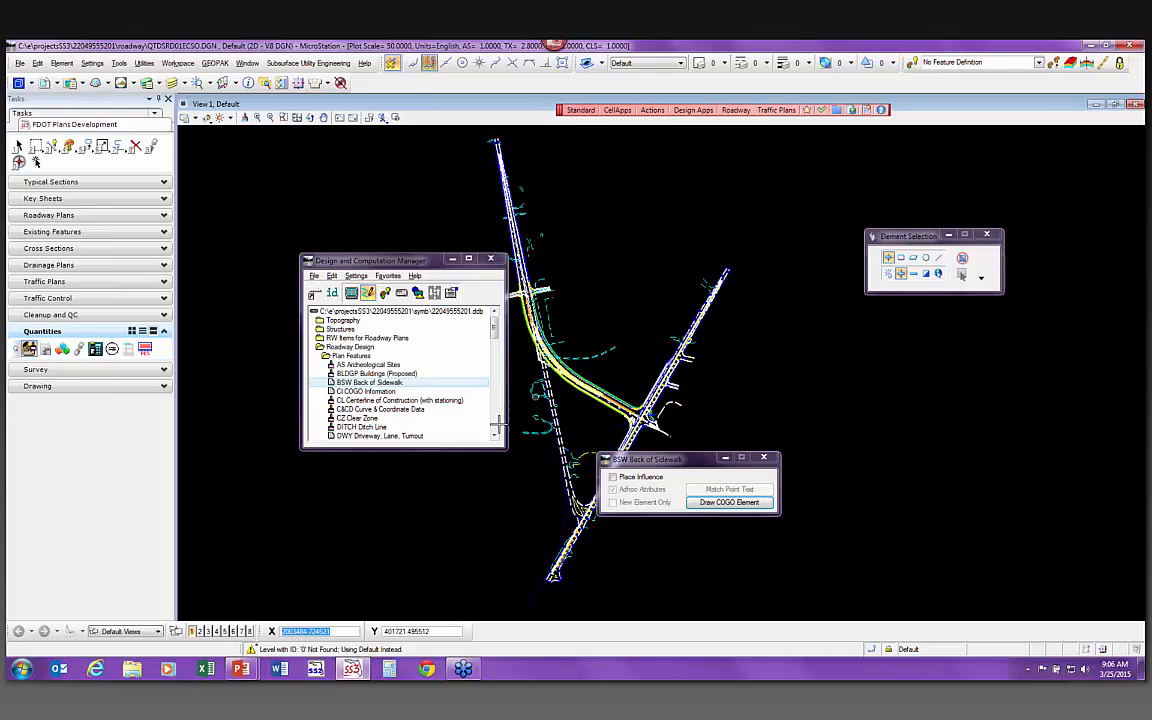
Open 0520 1 10 Concrete Curb & Gutter, Type F under Curb & Gutter, Curb, Gutter for modification and review its compute parameters
left_click_drag(494, 330, 497, 390)
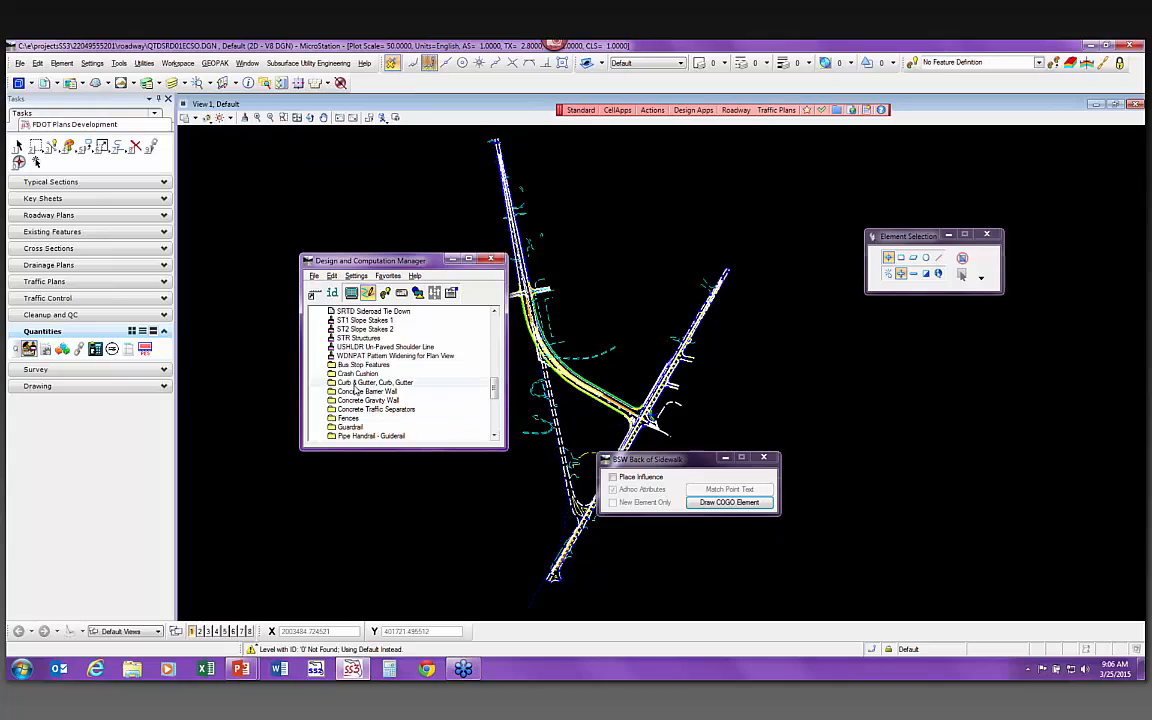
double_click(356, 384)
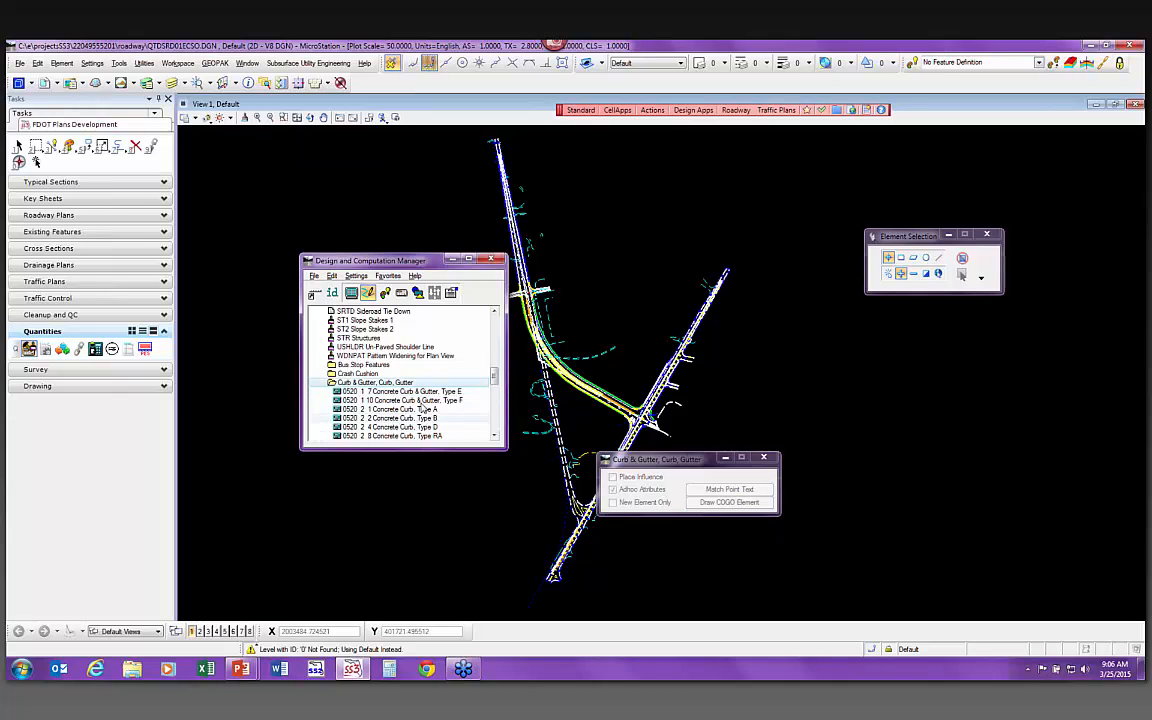
left_click(422, 400)
right_click(424, 400)
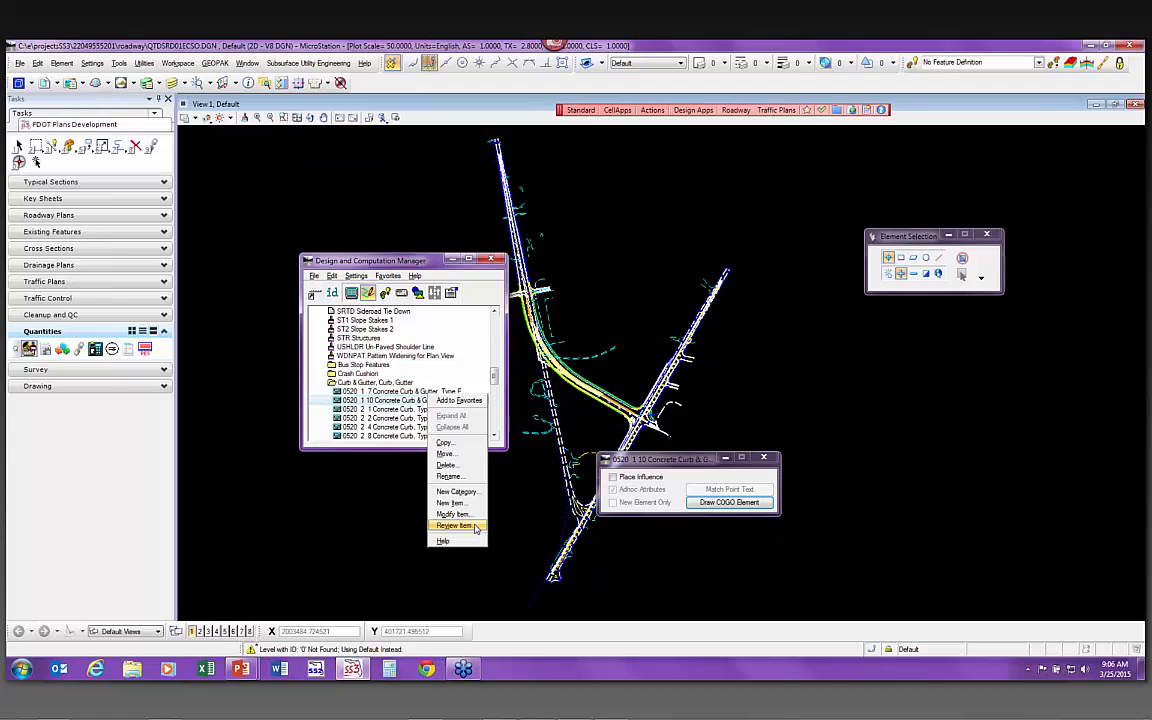
left_click(455, 514)
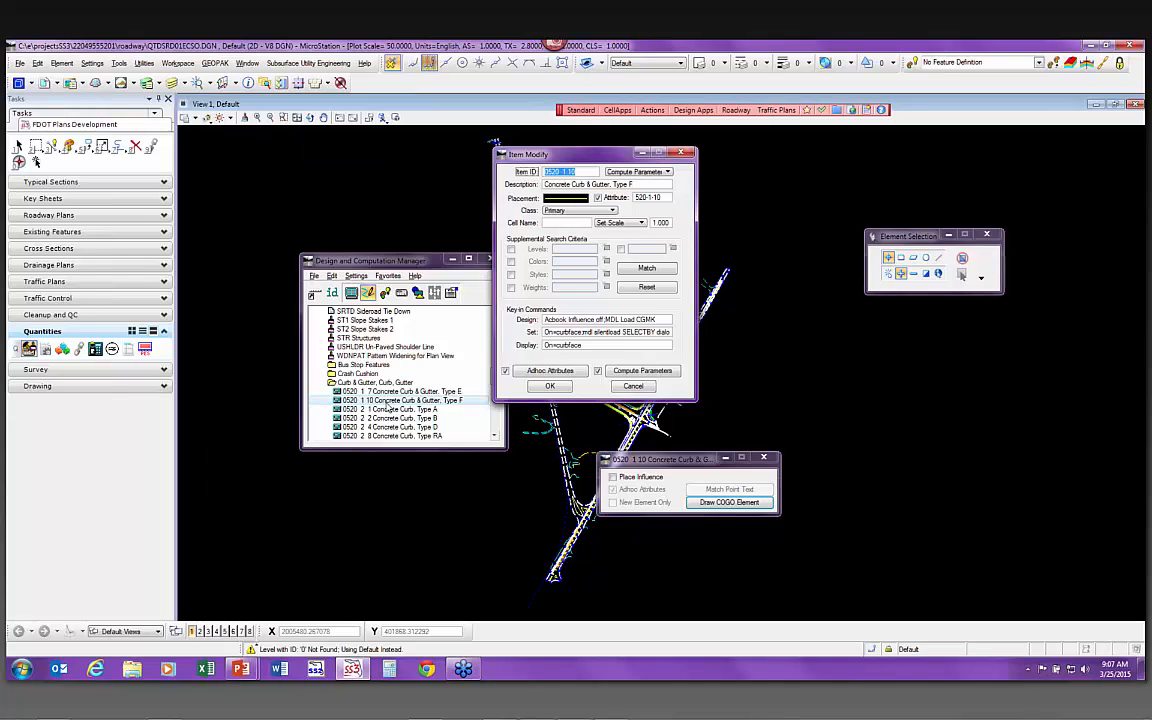
left_click(676, 371)
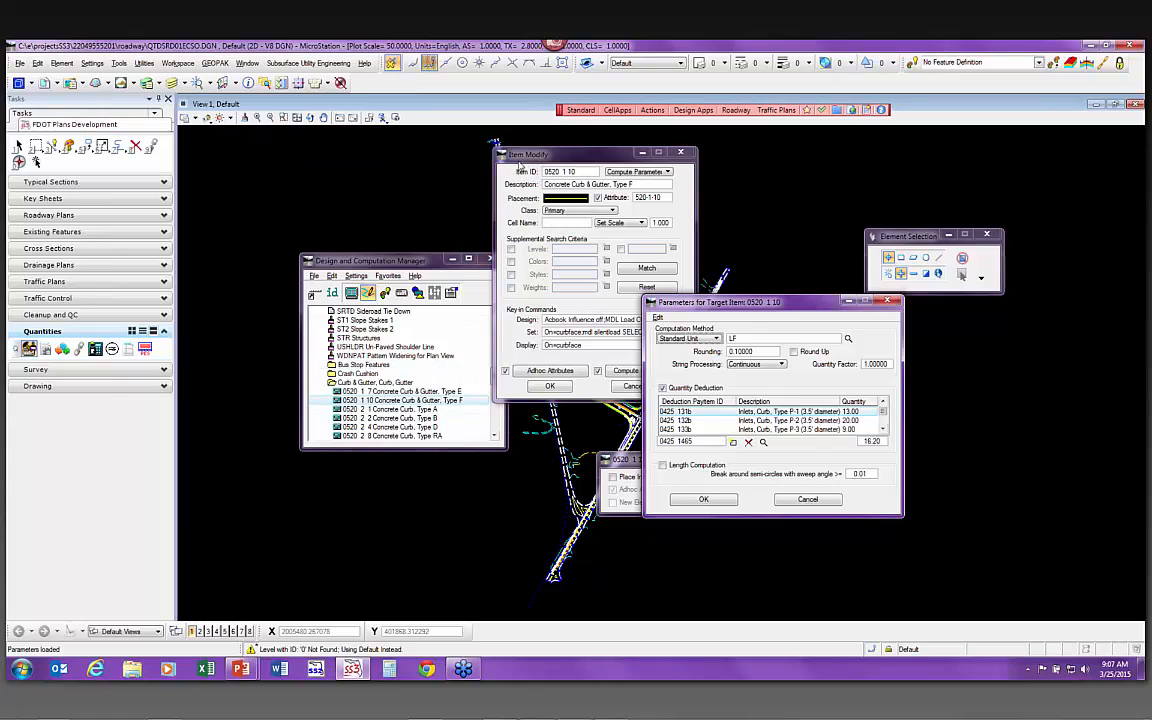
left_click(808, 499)
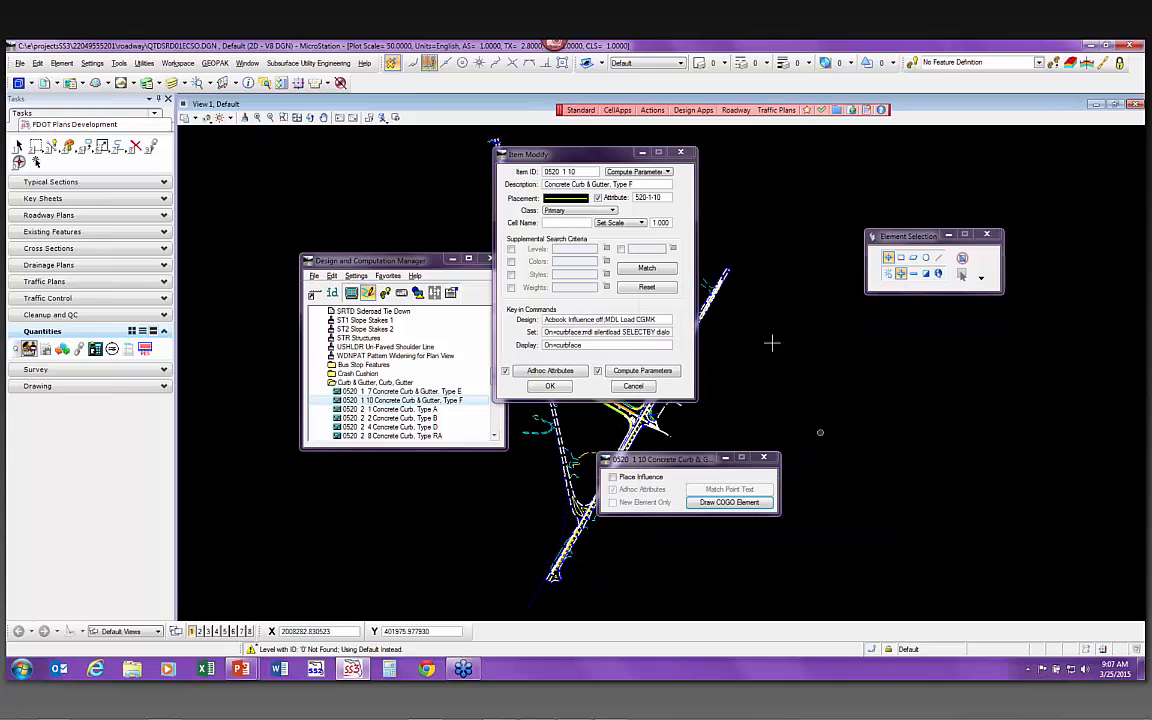
Examine the curb and gutter item's available item types, item ID and attribute, keeping the Compute Parameters type
left_click_drag(566, 157, 490, 303)
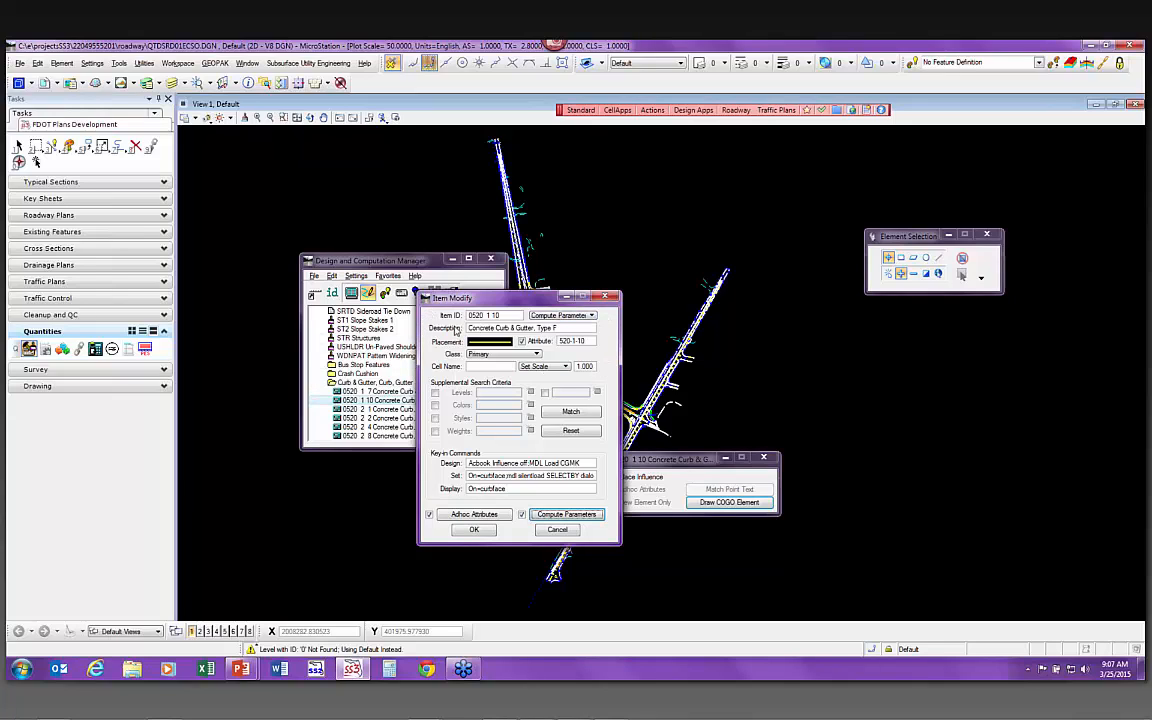
left_click(549, 318)
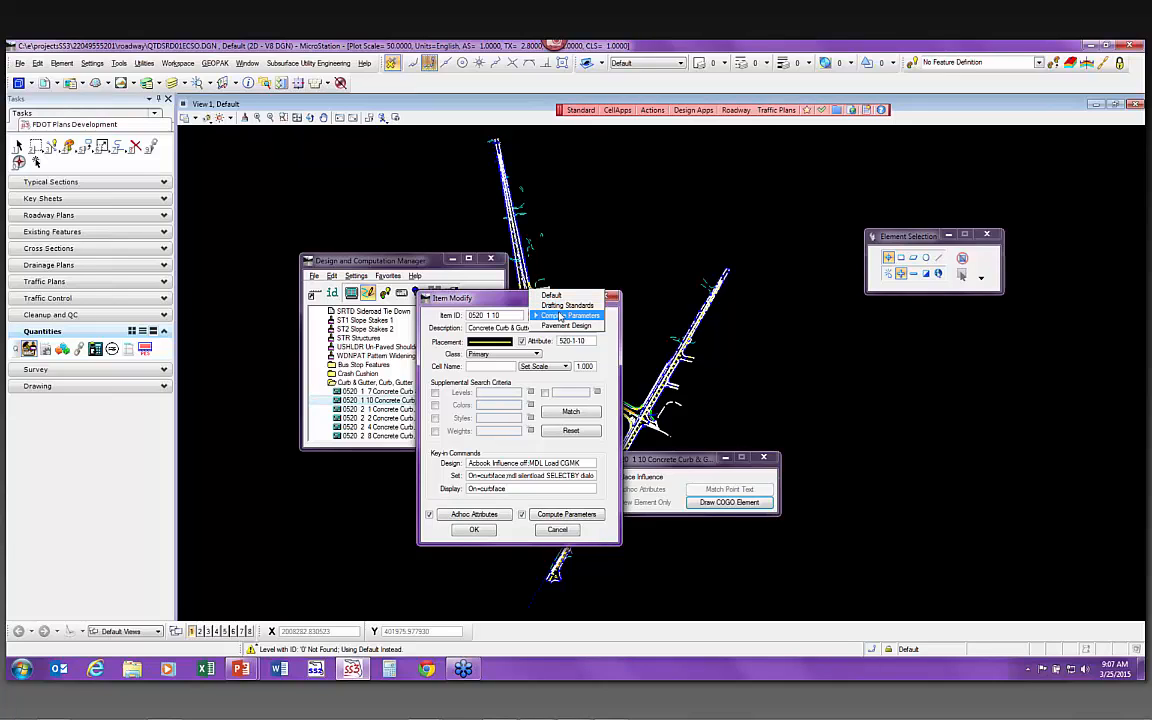
left_click(561, 316)
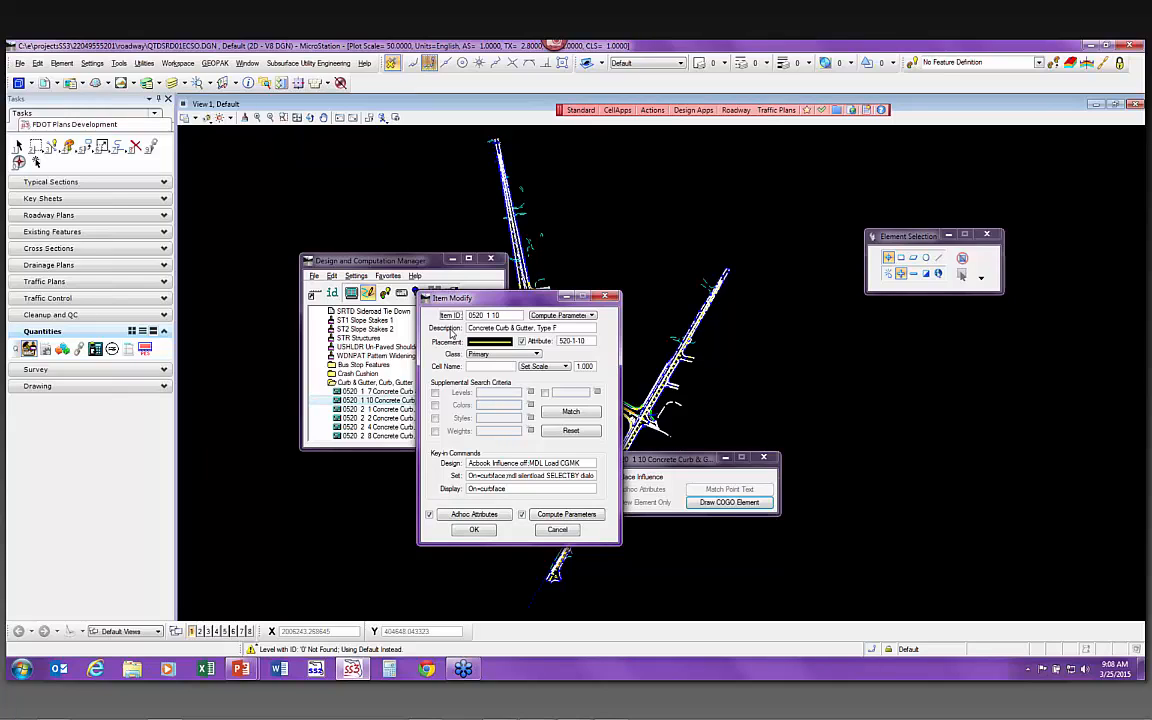
left_click_drag(468, 315, 500, 316)
left_click(506, 317)
left_click_drag(589, 343, 557, 351)
mouse_move(455, 343)
Examine the curb item's class, cell name and scale options, keeping Primary and Set Scale selected
left_click(538, 355)
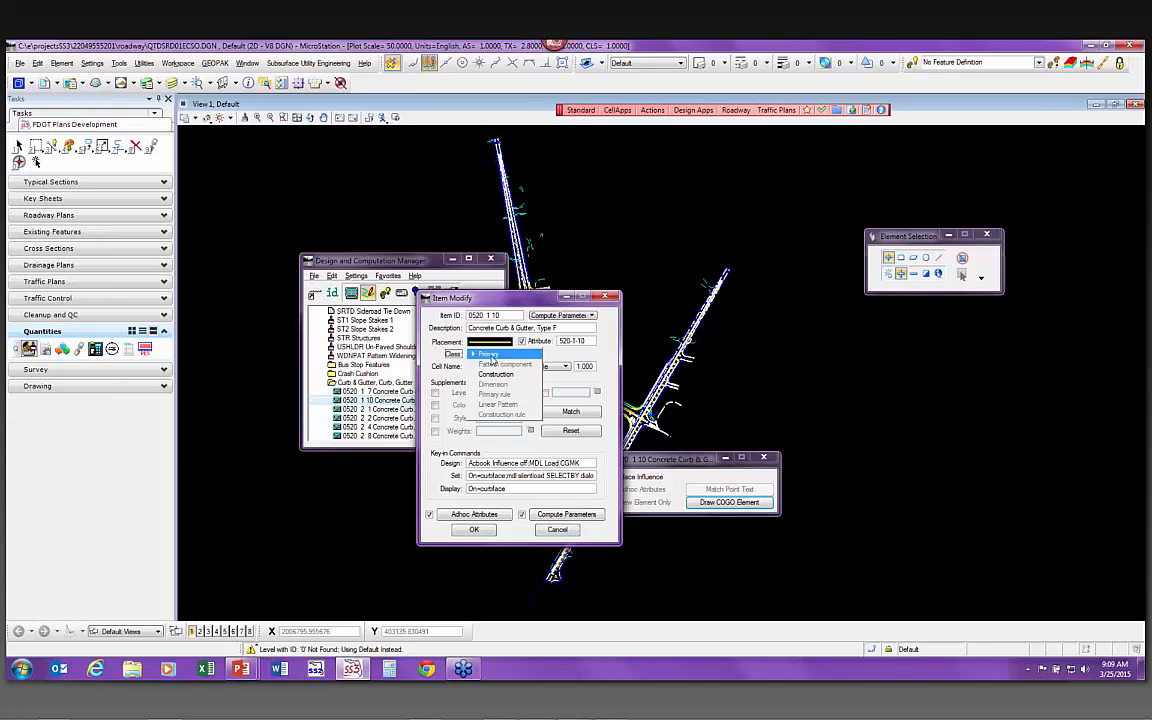
left_click(489, 355)
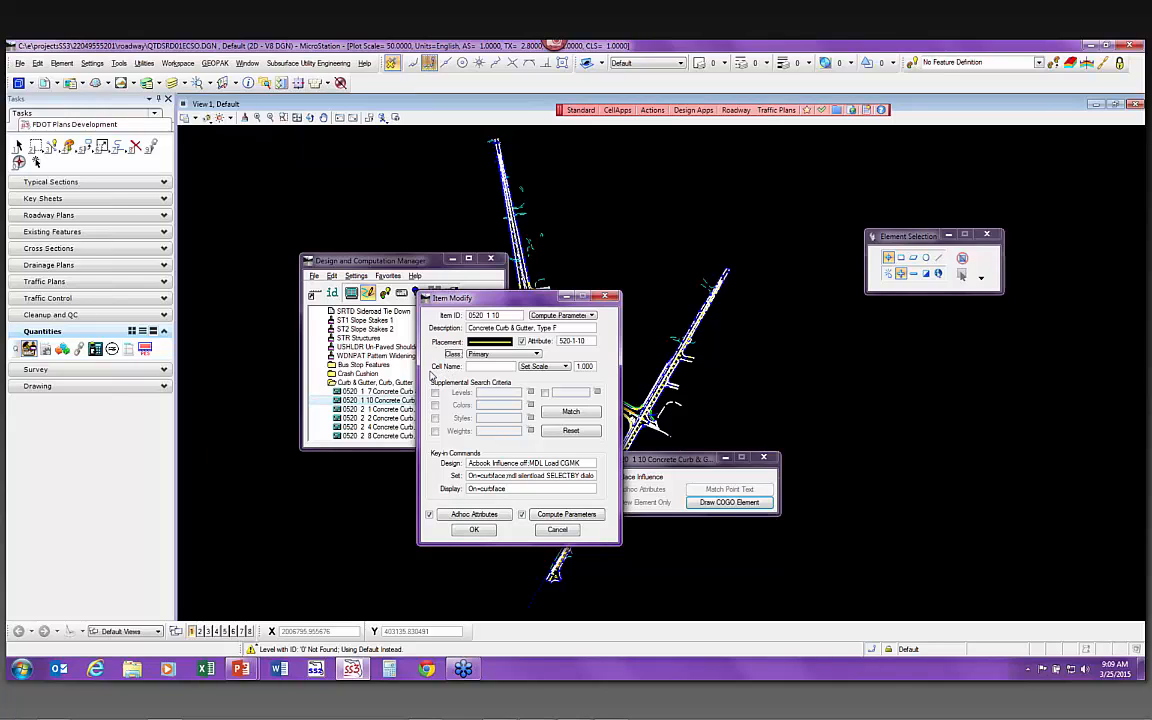
left_click(476, 369)
left_click(564, 368)
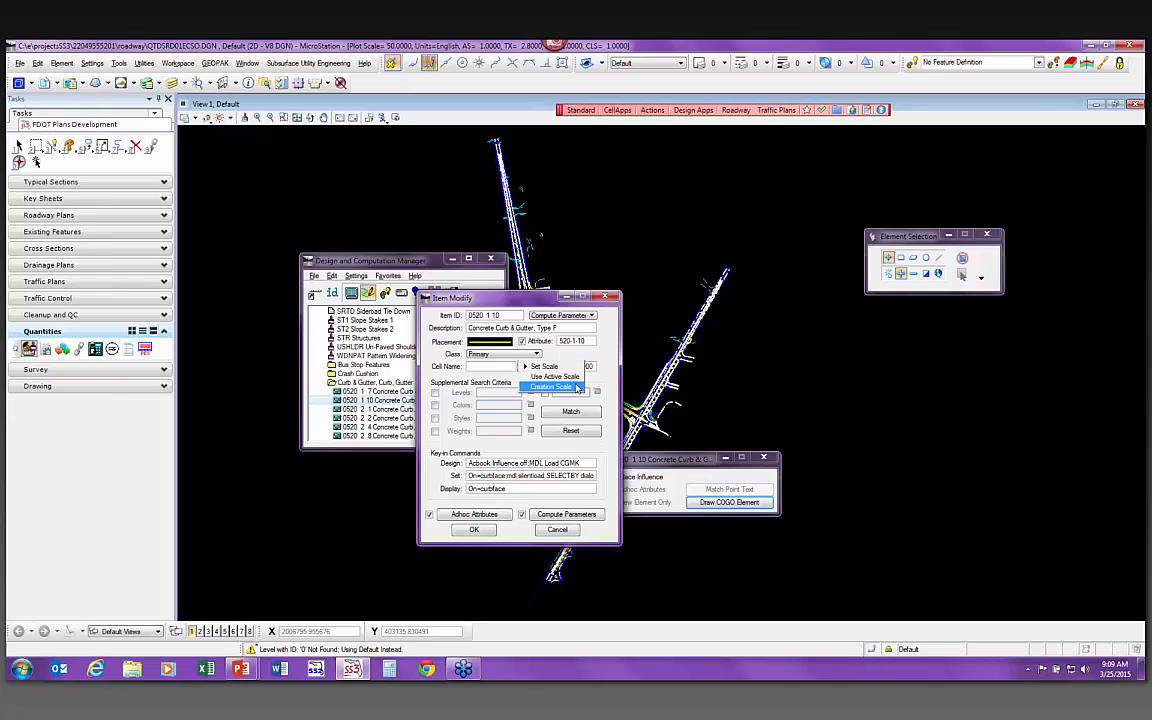
left_click(545, 366)
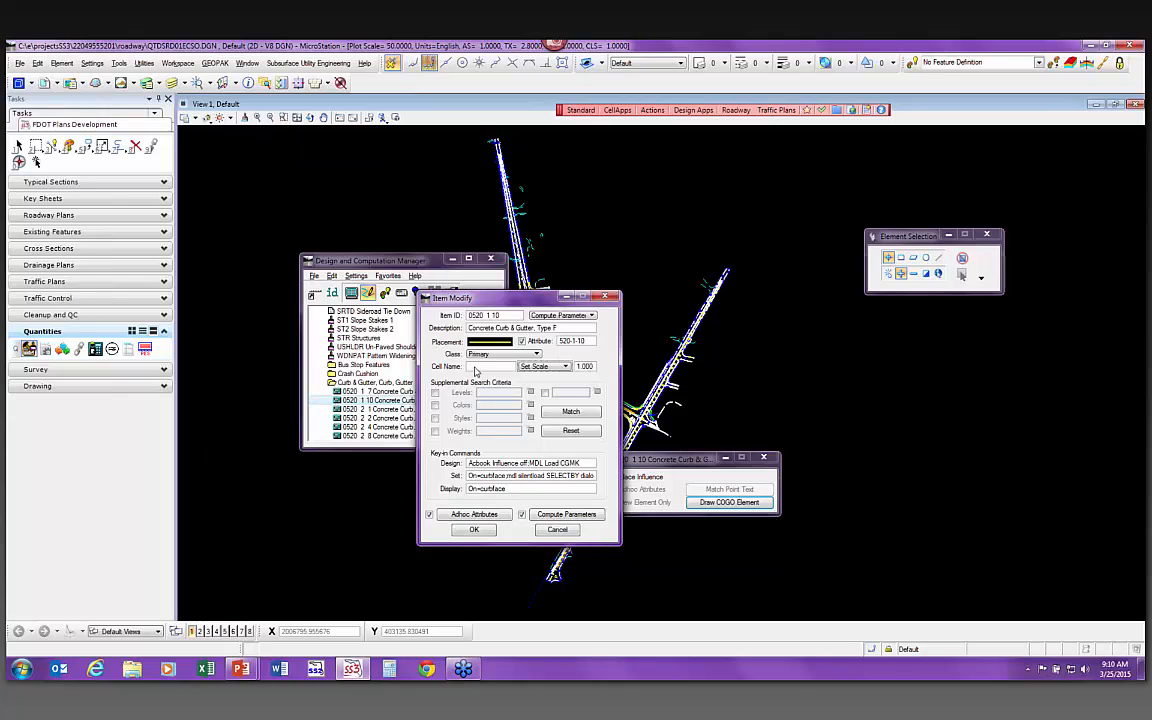
Switch to the Civil Tools horizontal geometry tasks and start the Line Between Points command
mouse_move(494, 346)
scroll(663, 377, "up", 5)
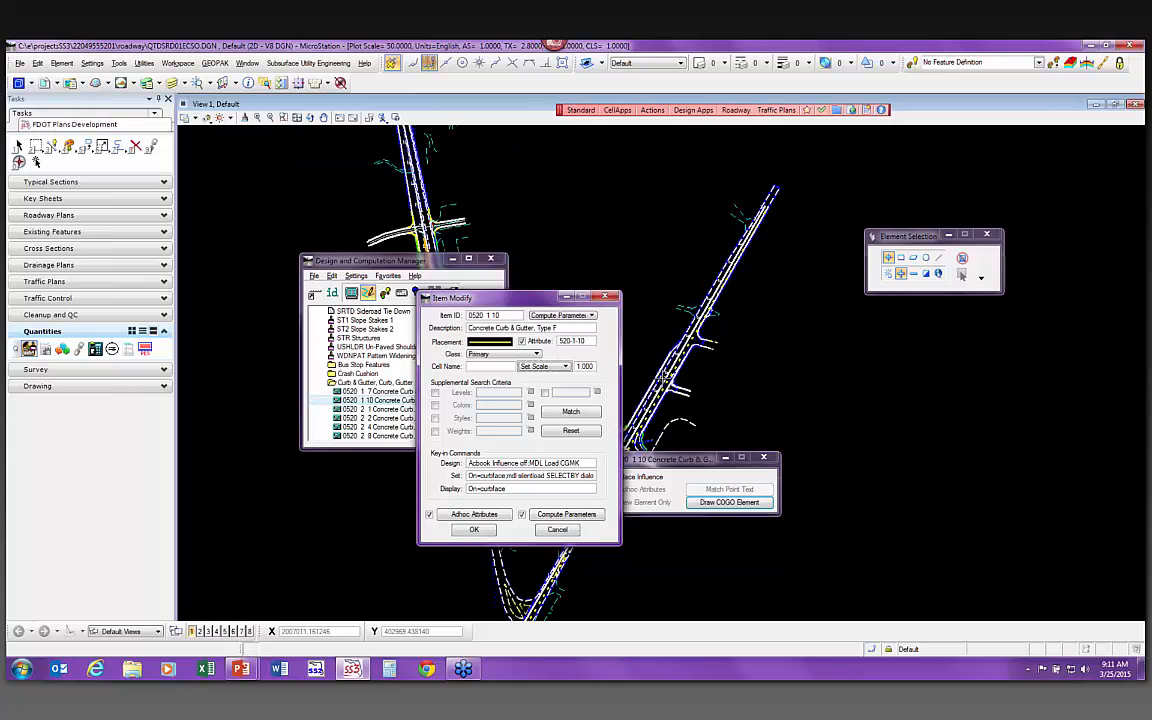
scroll(663, 377, "up", 2)
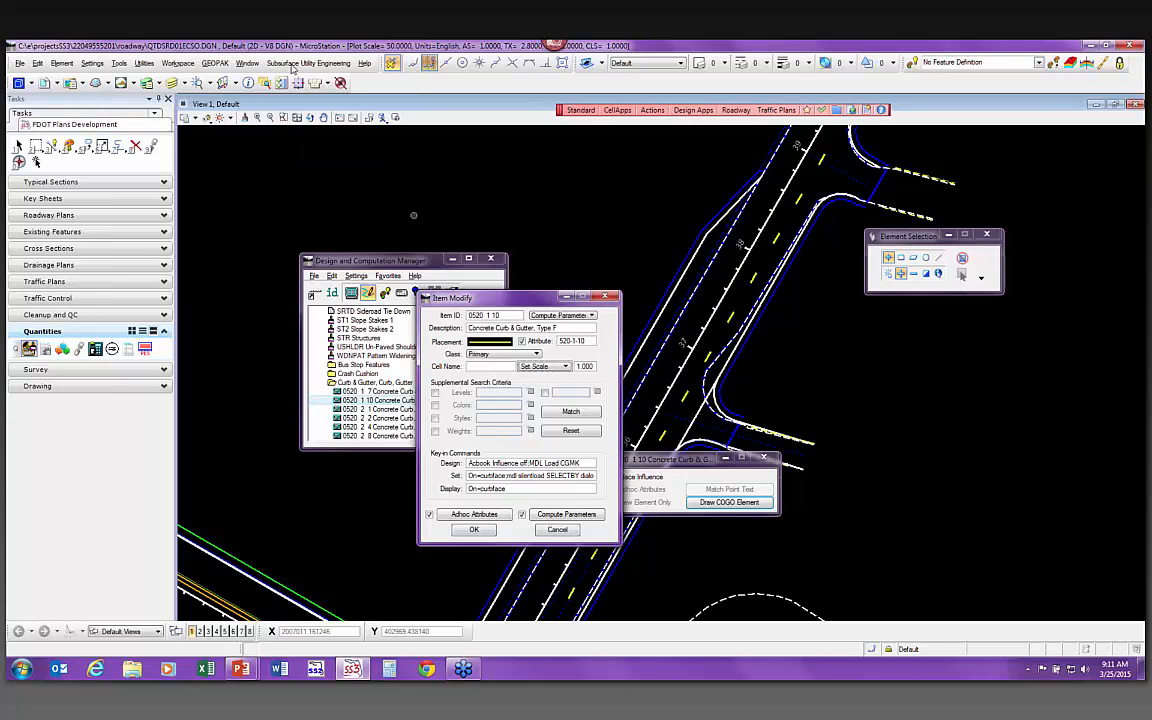
left_click(69, 125)
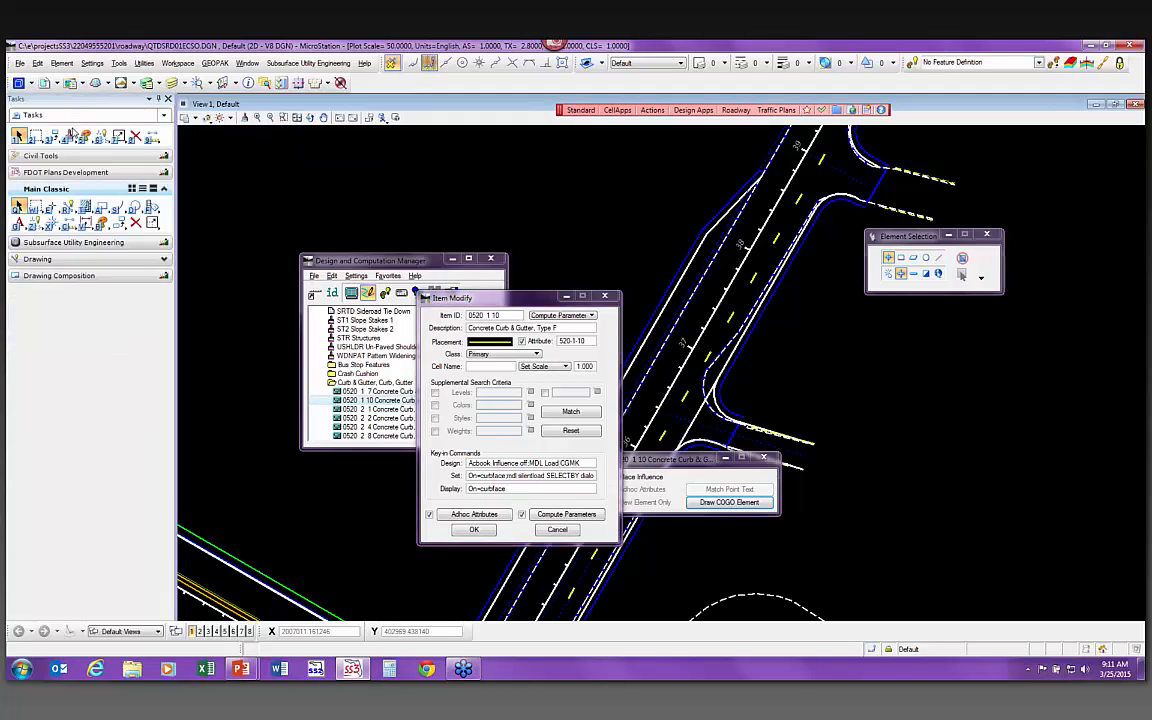
left_click(41, 156)
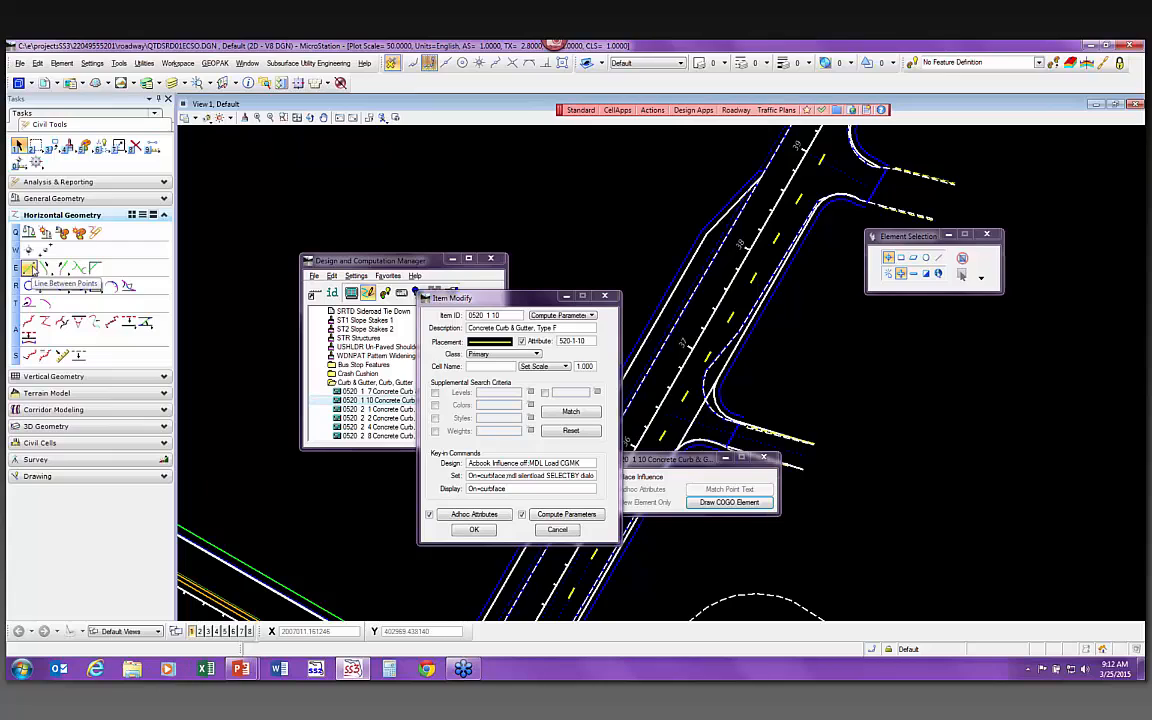
left_click(30, 268)
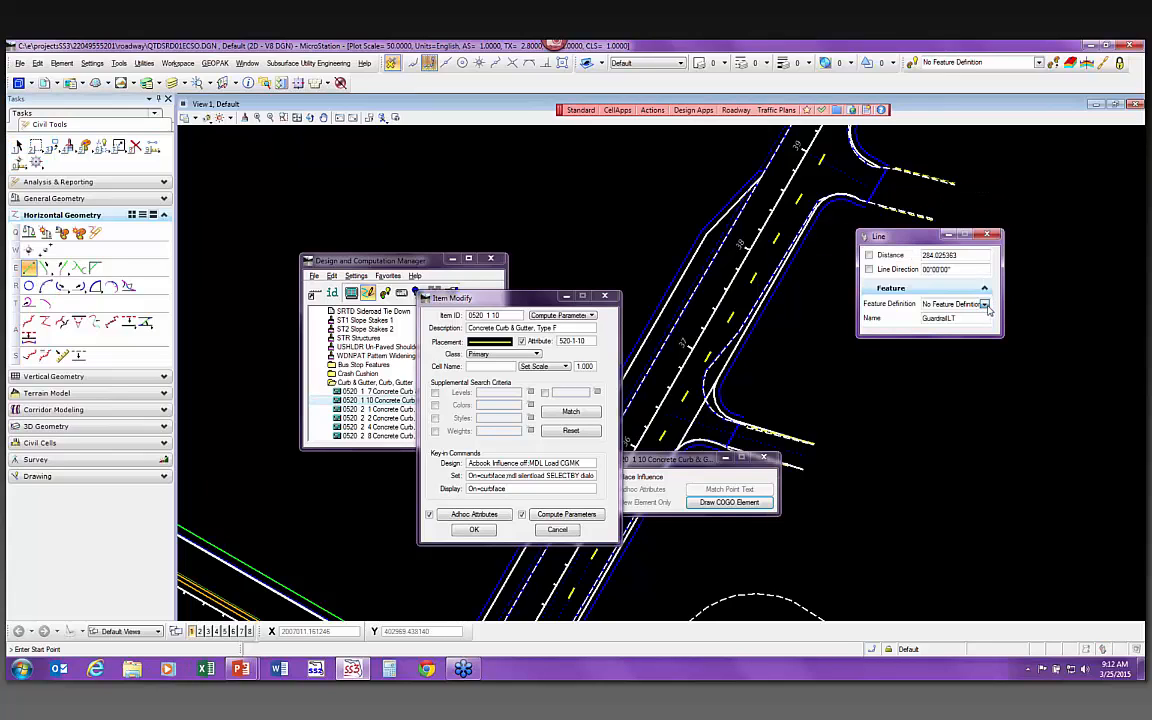
Try to draw a line about 127 long along the roadway near station 37 using the CurbFace feature definition
left_click(985, 305)
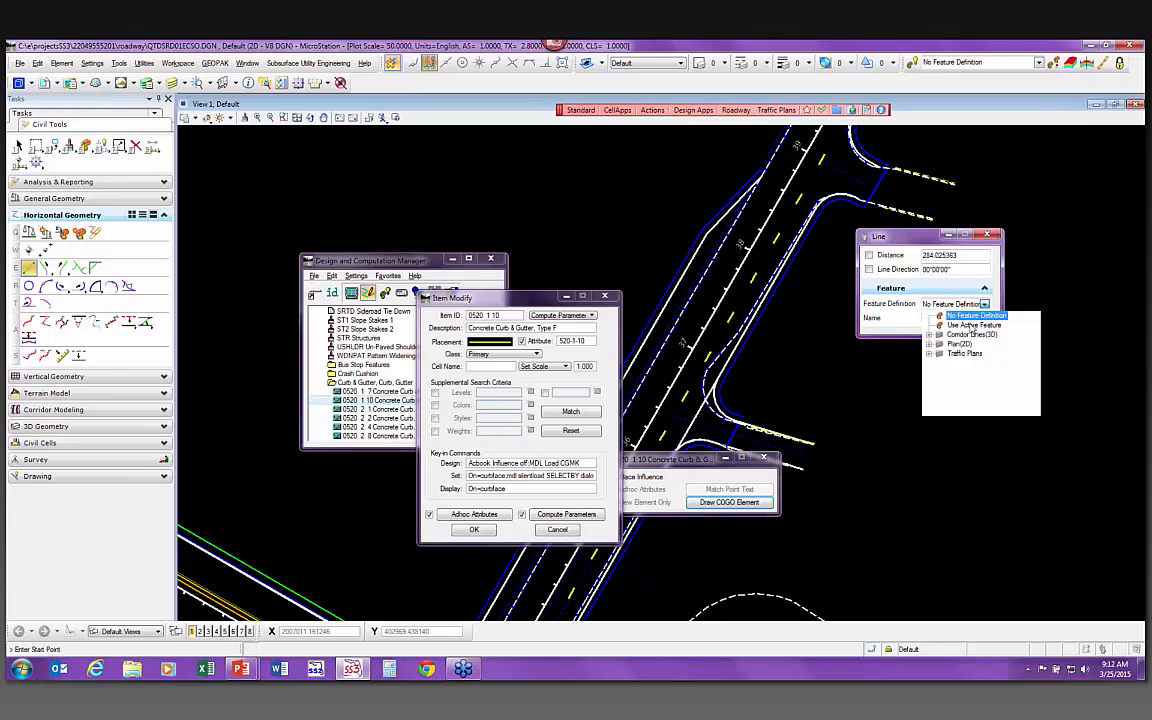
left_click(929, 344)
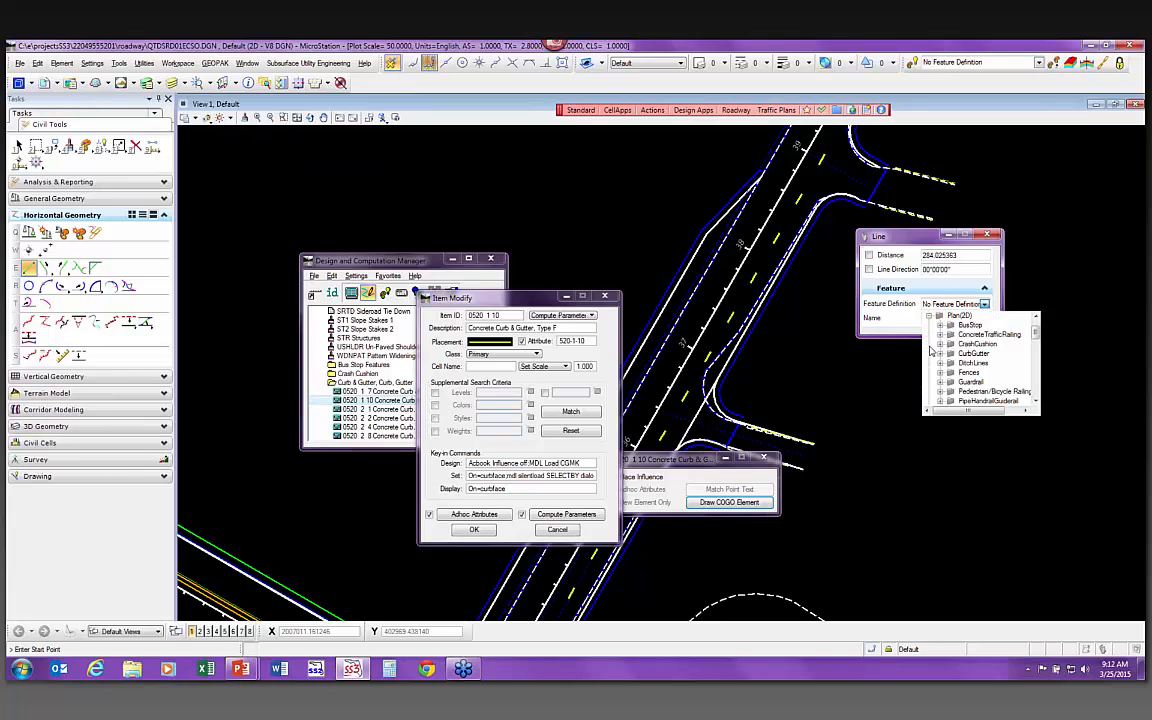
left_click(939, 353)
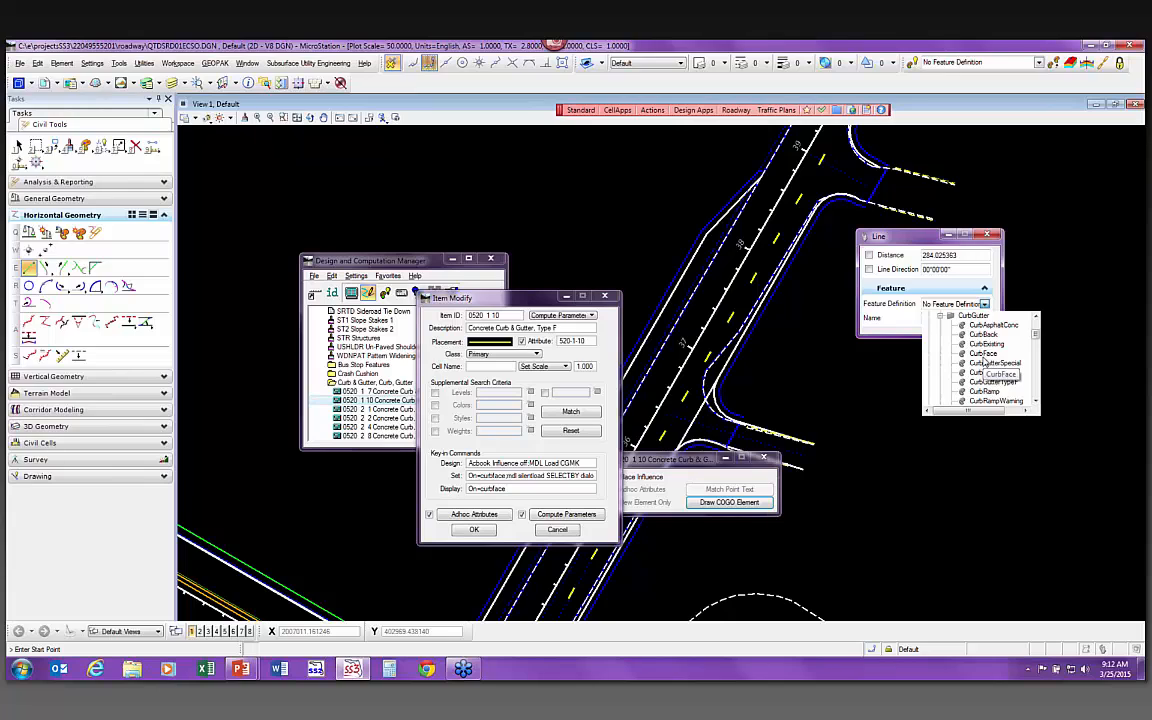
left_click(984, 355)
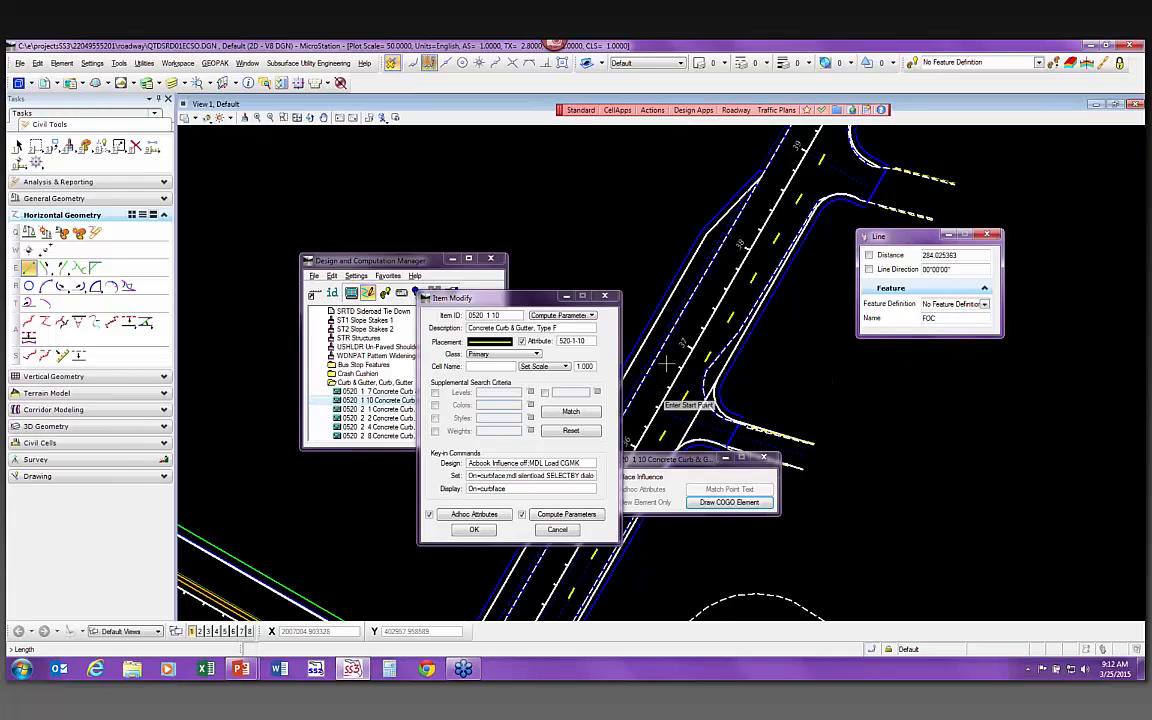
left_click(655, 391)
left_click(725, 265)
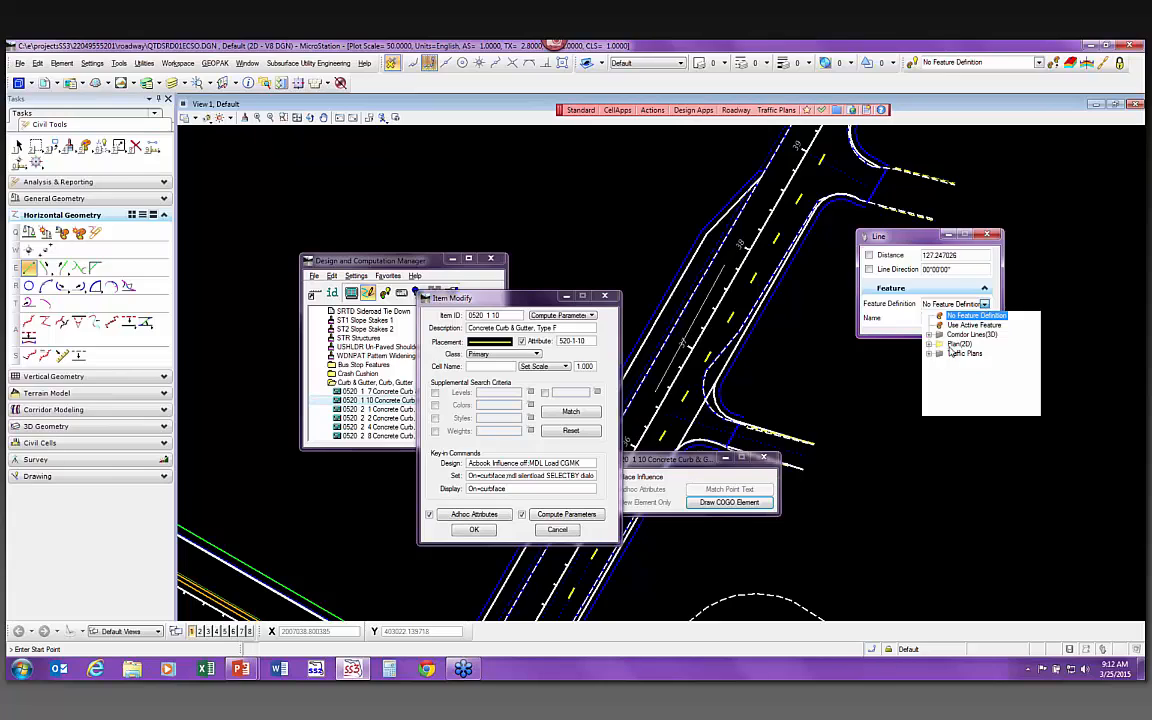
Assign the CurbFace feature definition from Plan(2D) > CurbGutter and draw a line about 100 long beside the first one
left_click(929, 345)
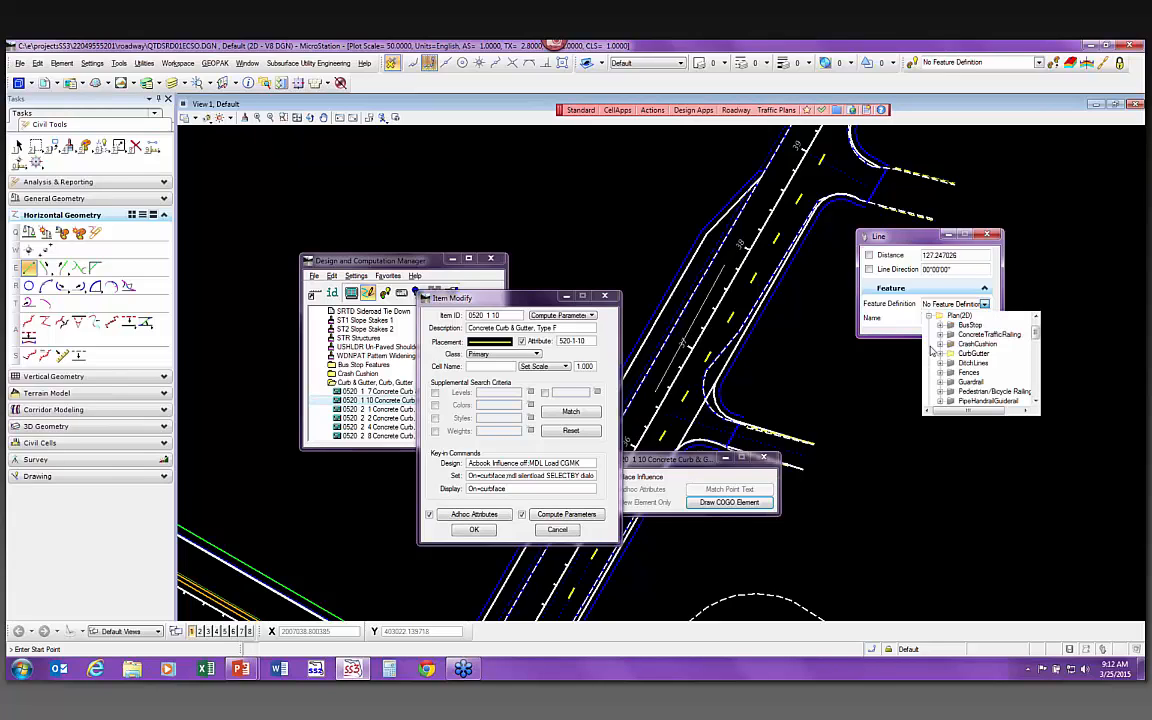
left_click(940, 354)
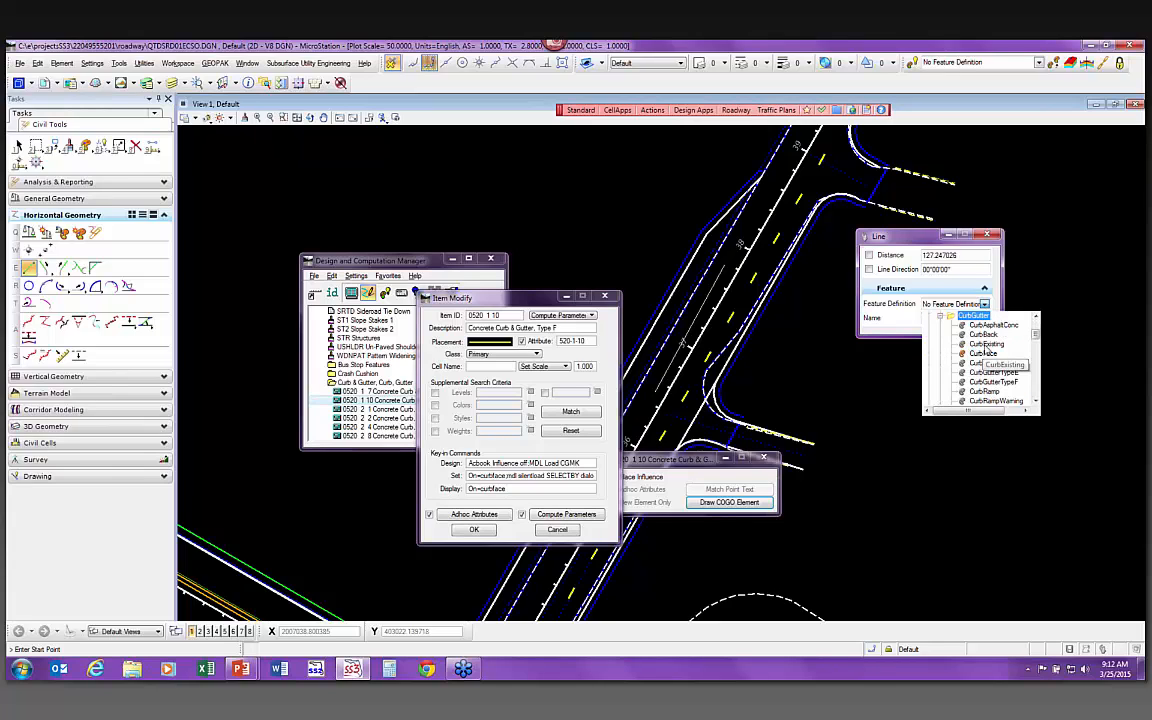
left_click(984, 353)
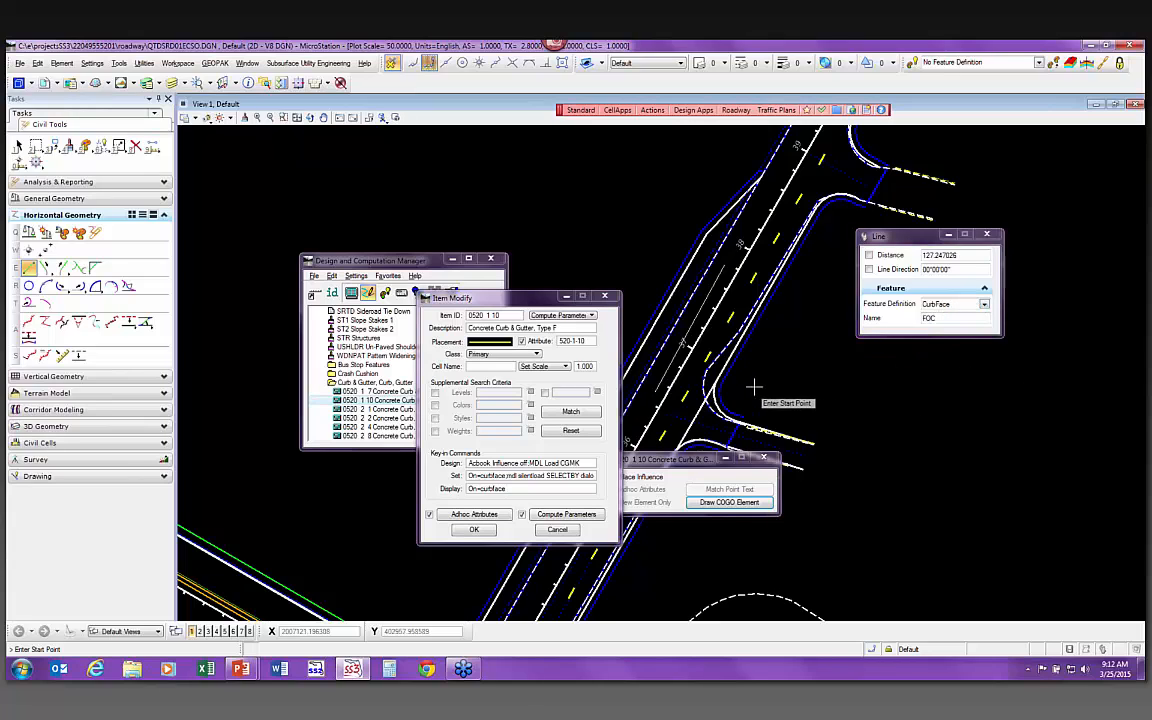
left_click(686, 384)
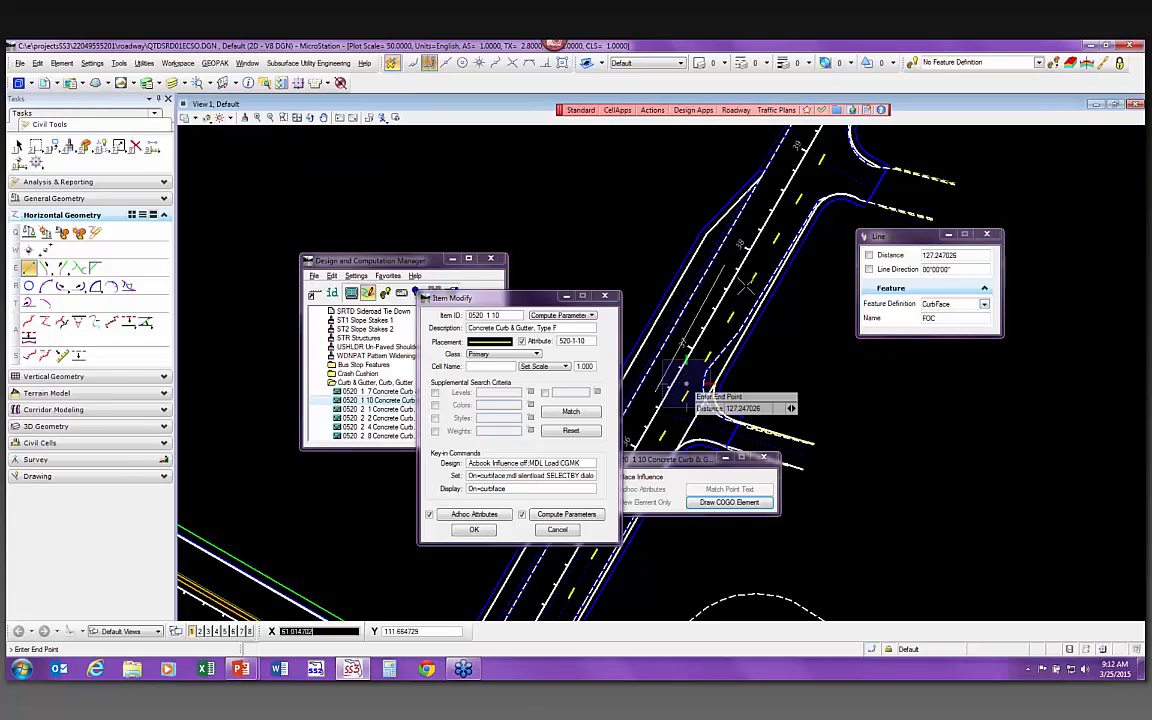
left_click(746, 290)
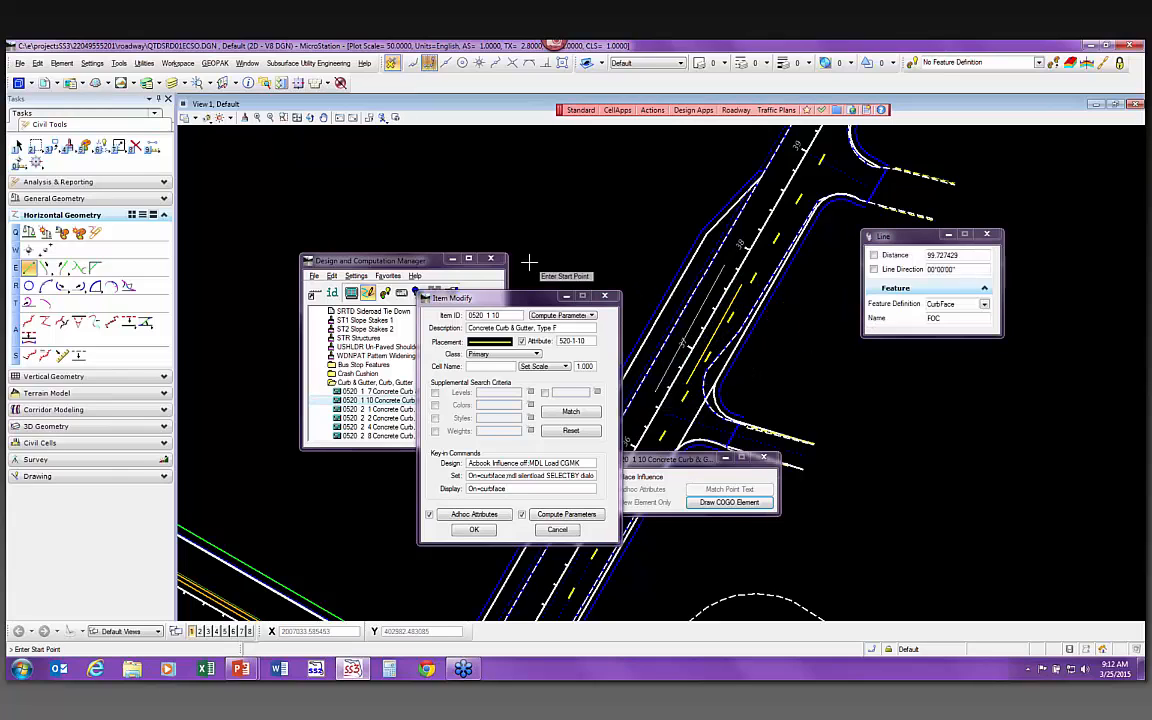
Delete the first line, drawn without a feature definition, and close the curb and gutter item's definition without saving
left_click(137, 147)
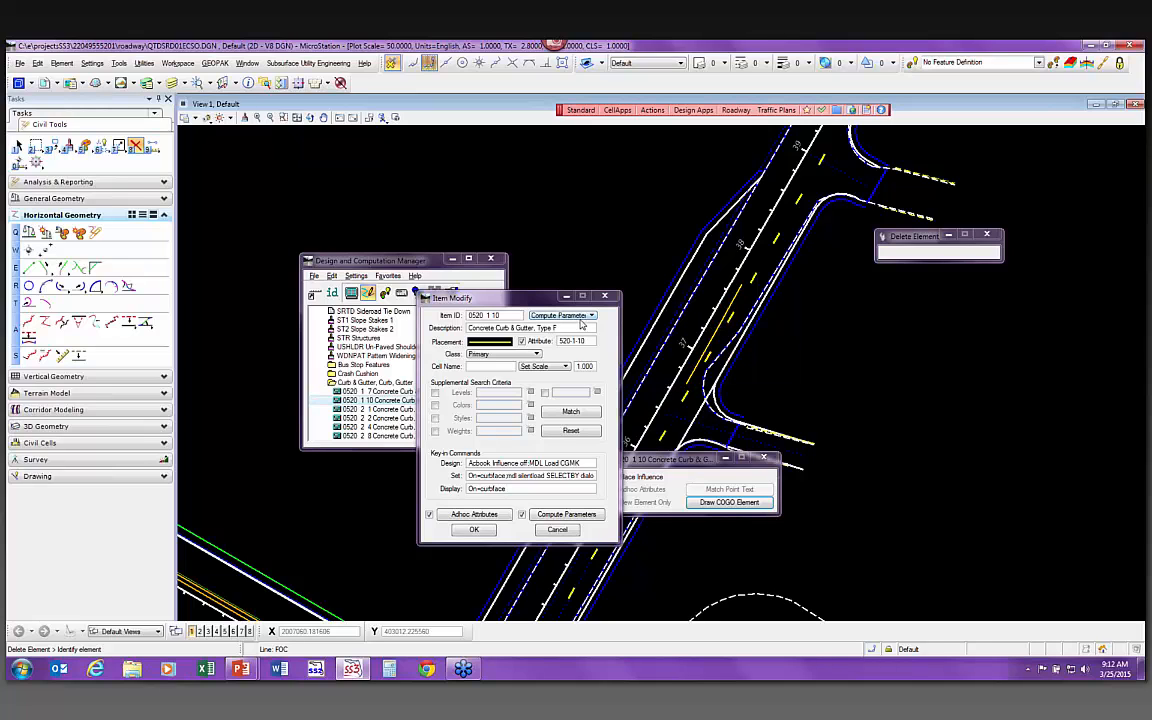
left_click_drag(535, 300, 645, 196)
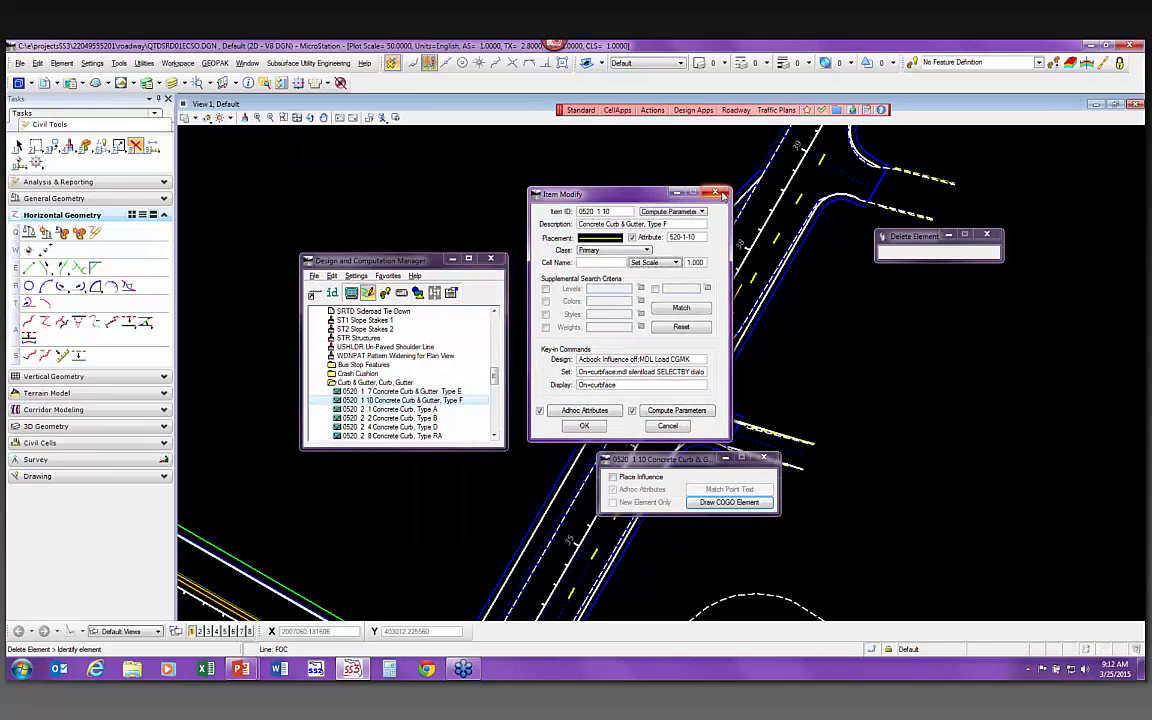
left_click(717, 192)
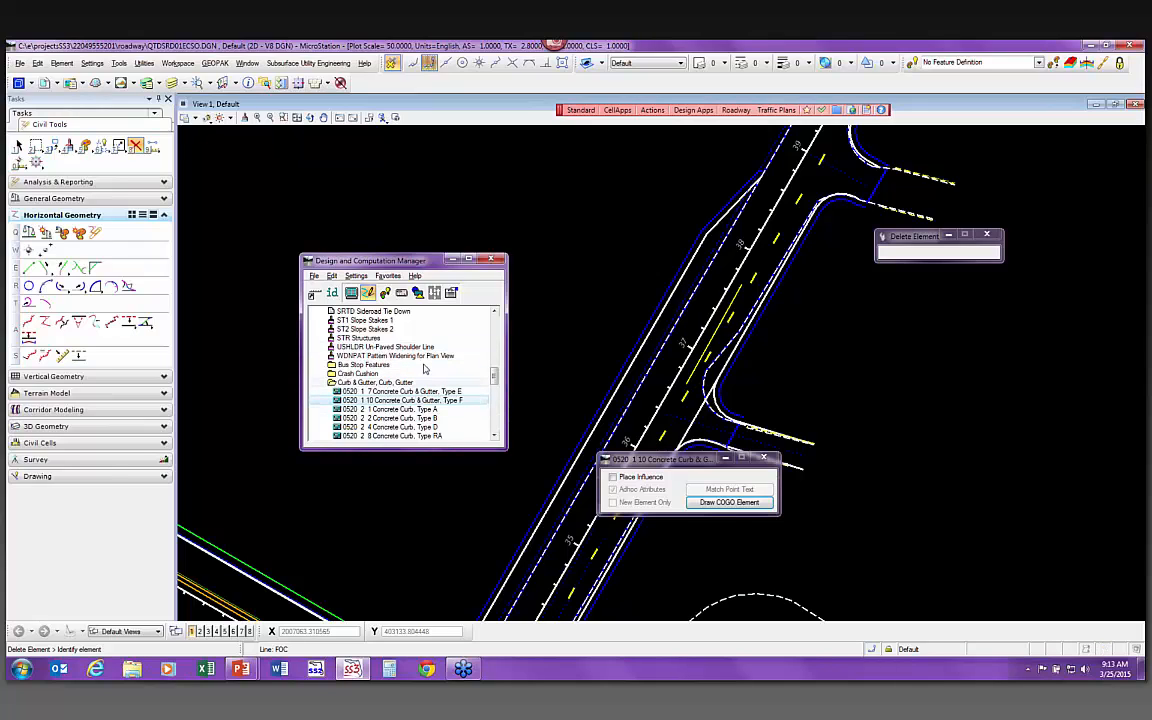
Identify which Design and Computation Manager item corresponds to the CurbFace line near station 37
left_click(331, 292)
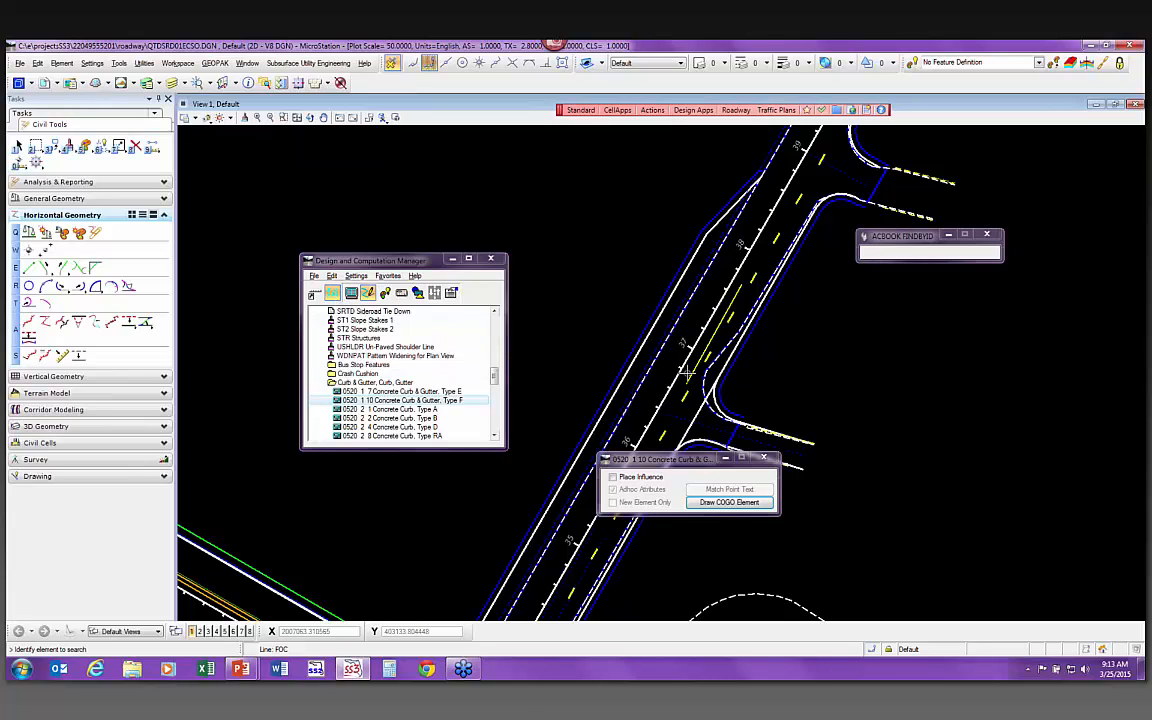
left_click(804, 371)
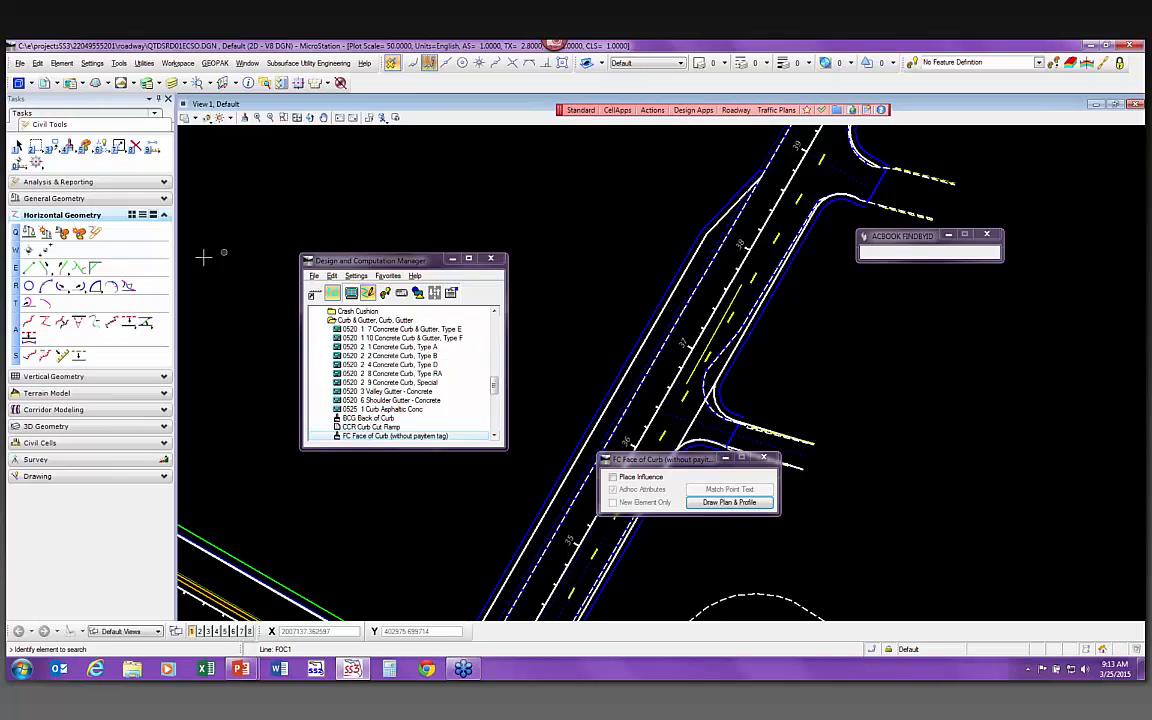
Draw a line about 117 long beside the roadway near station 37 with No Feature Definition
left_click(30, 268)
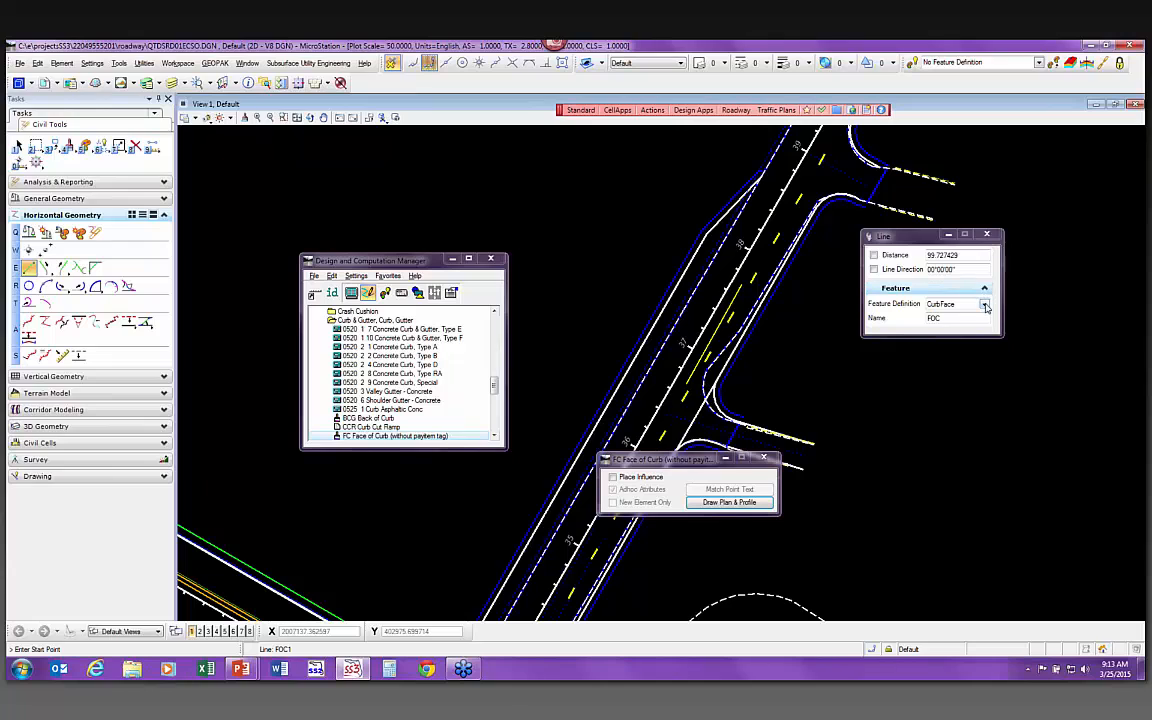
left_click(985, 305)
scroll(993, 318, "up", 3)
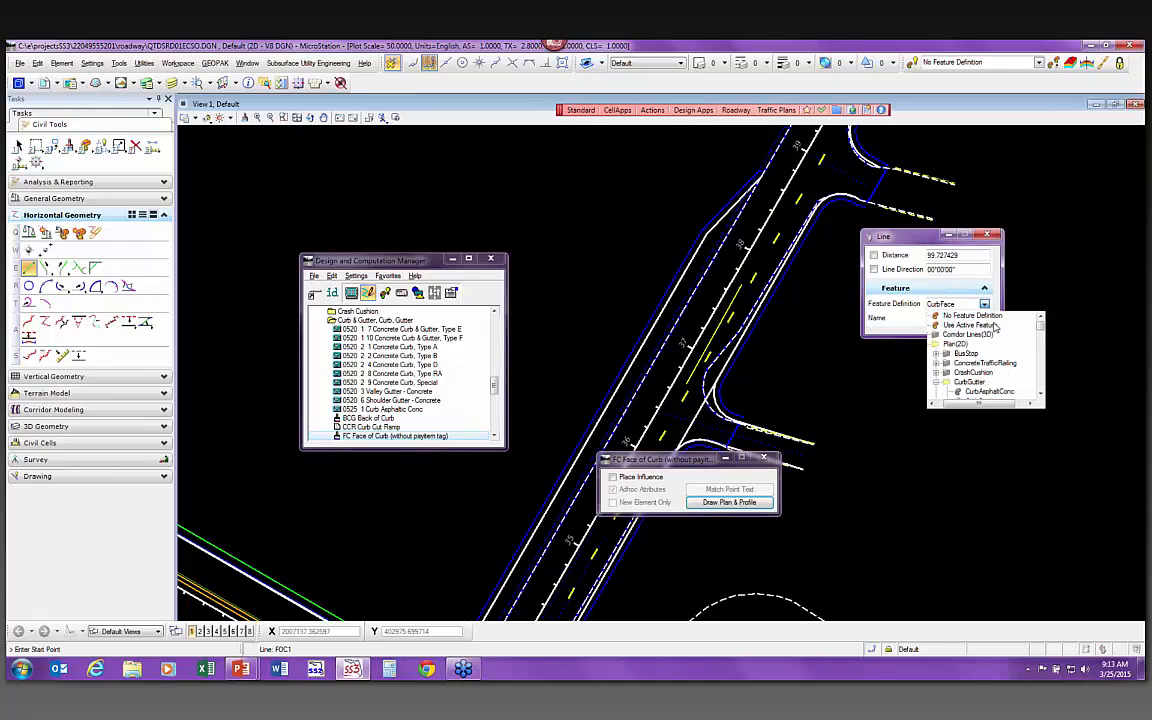
left_click(970, 316)
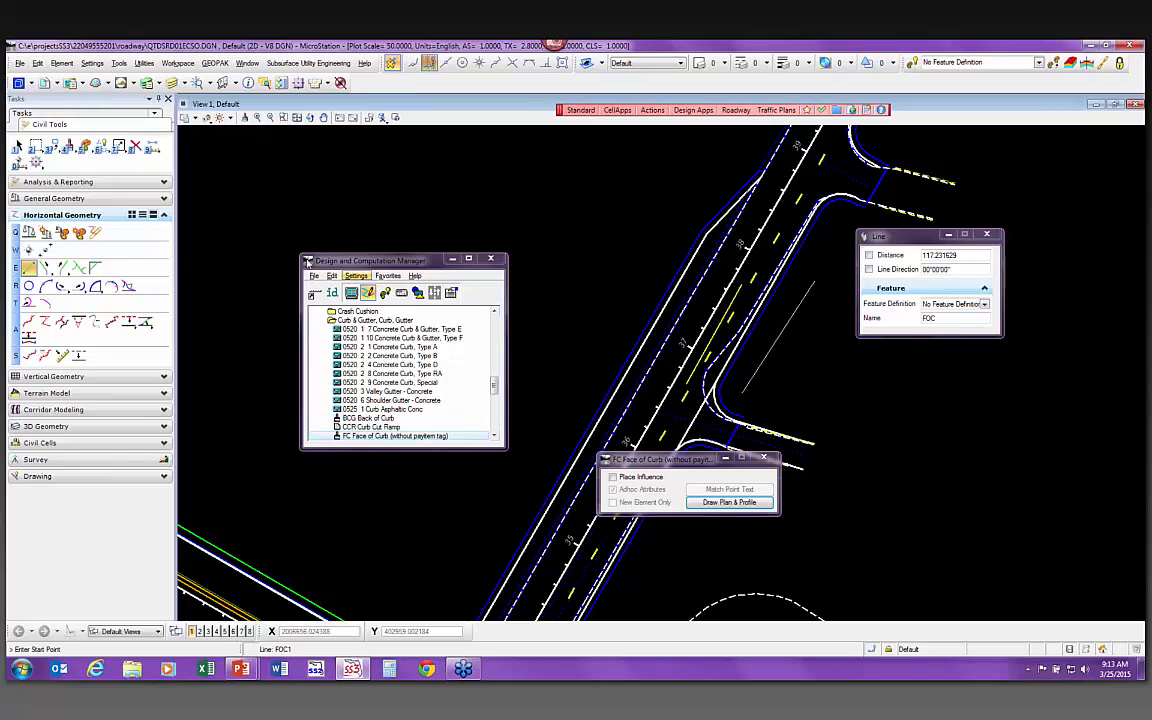
Assign the linear feature definition CurbGutterTypeF from Plan(2D) > CurbGutter to the newly drawn line
left_click(66, 235)
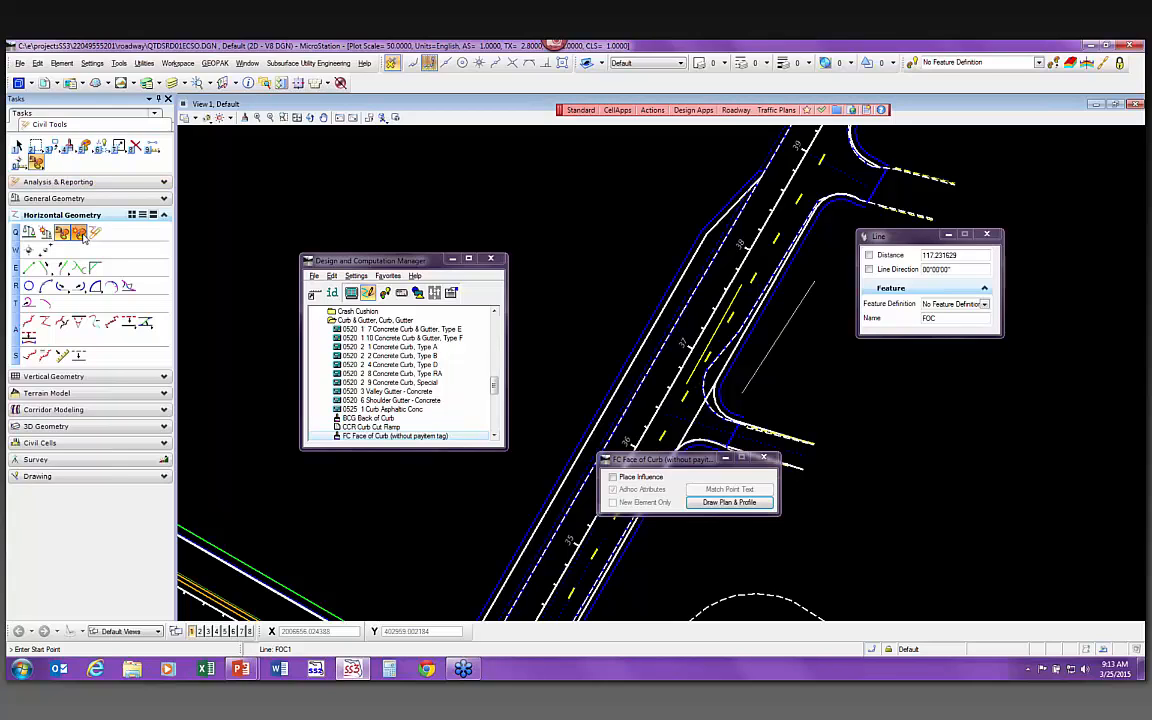
left_click(79, 233)
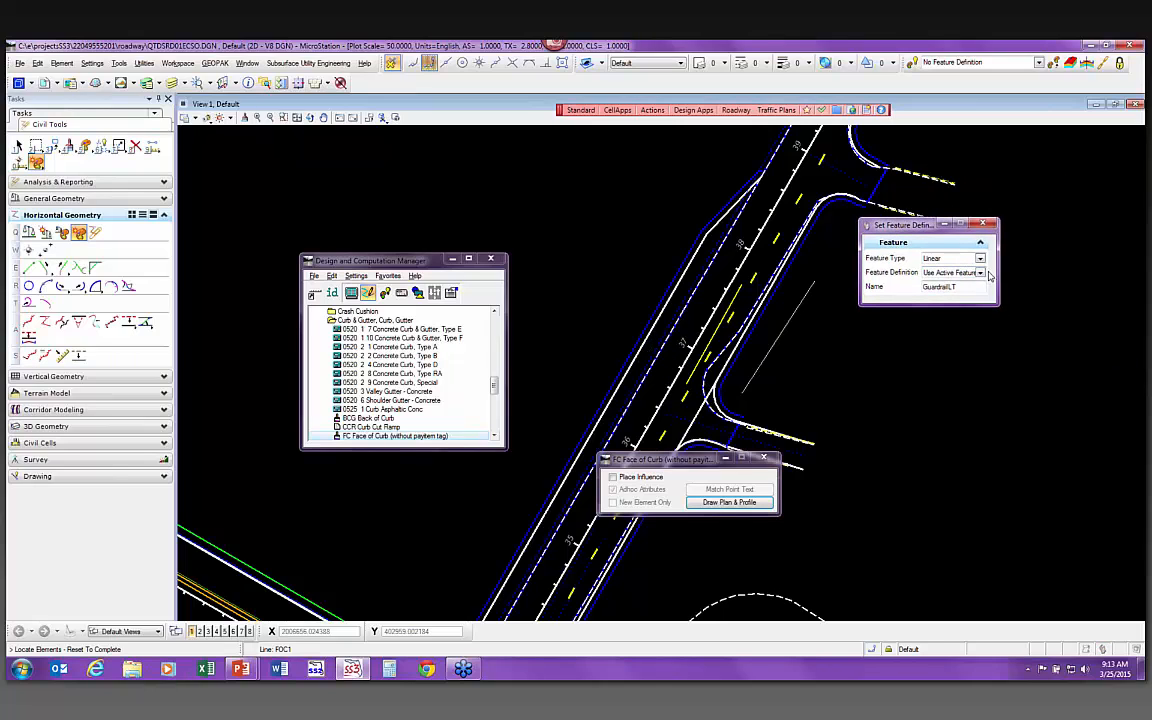
left_click(980, 273)
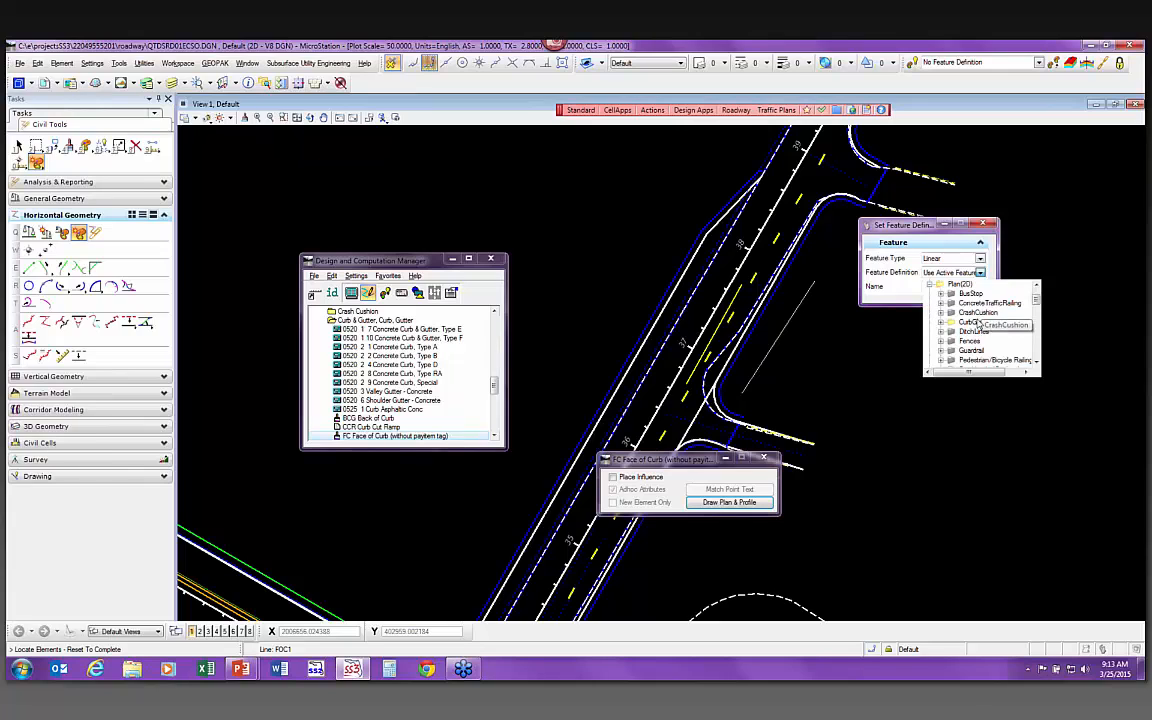
left_click(940, 321)
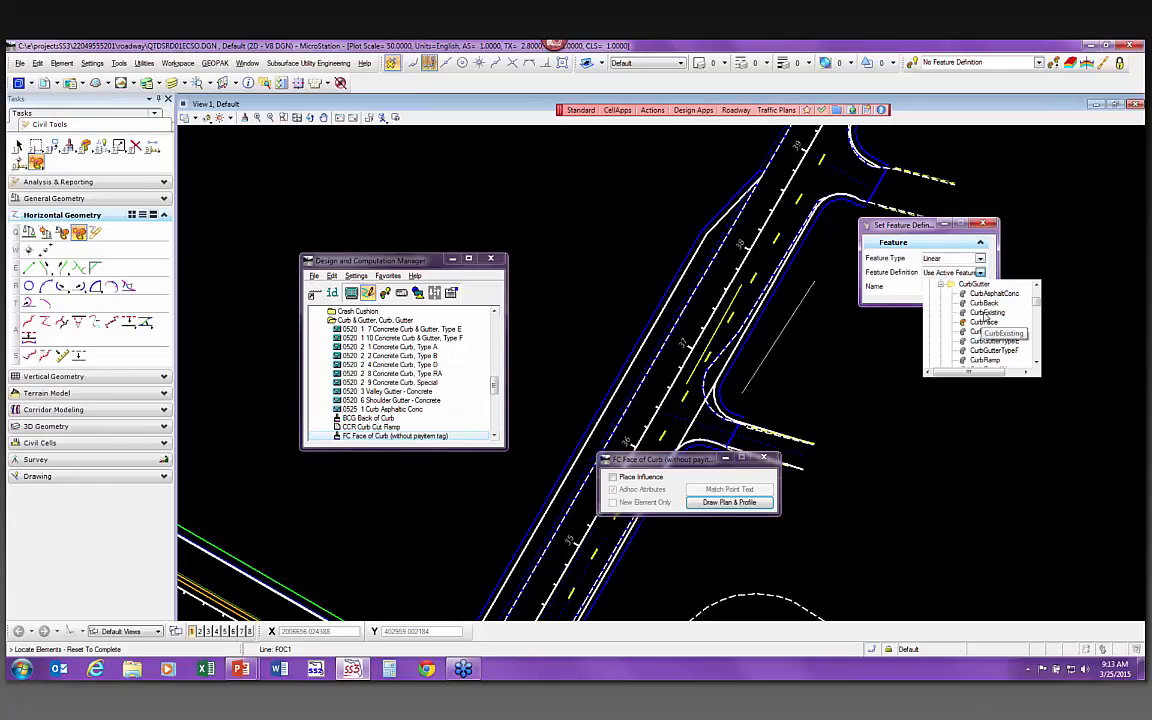
left_click(1010, 350)
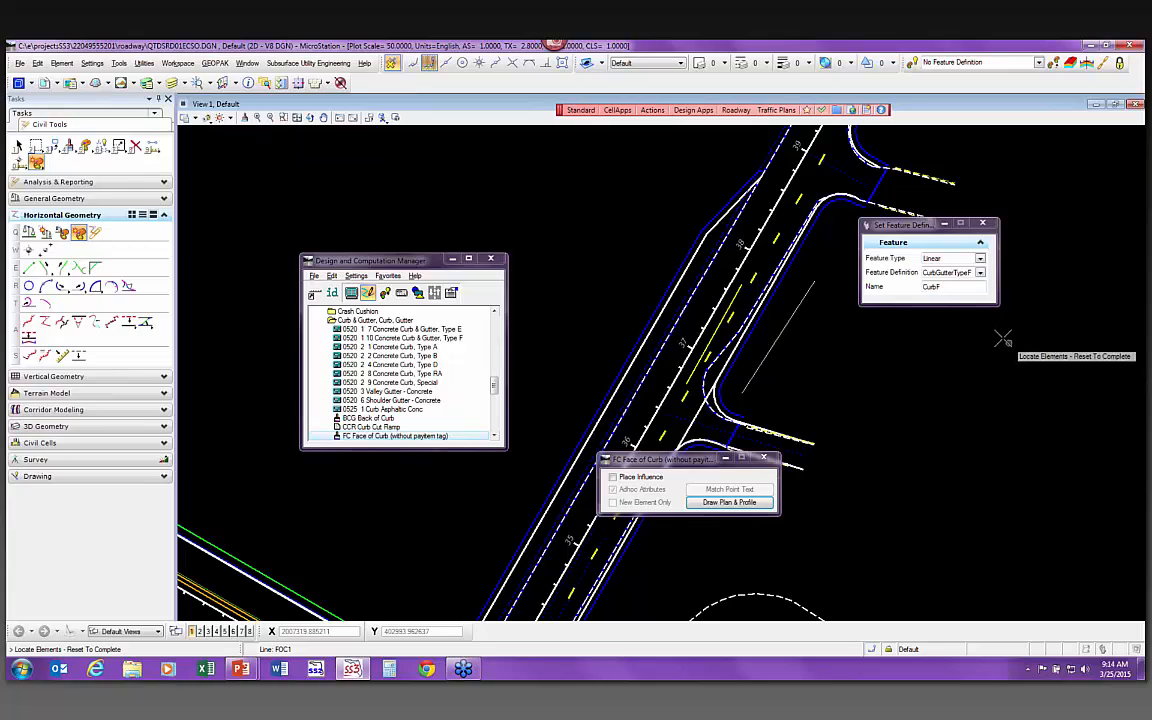
left_click(783, 328)
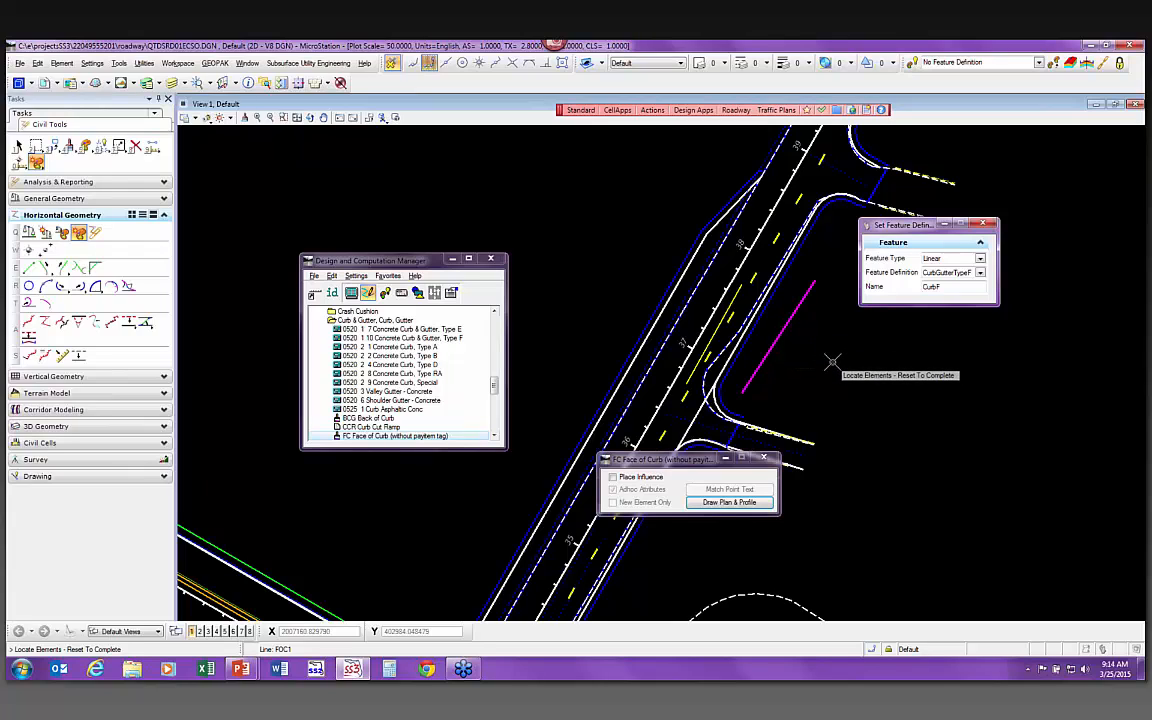
right_click(832, 362)
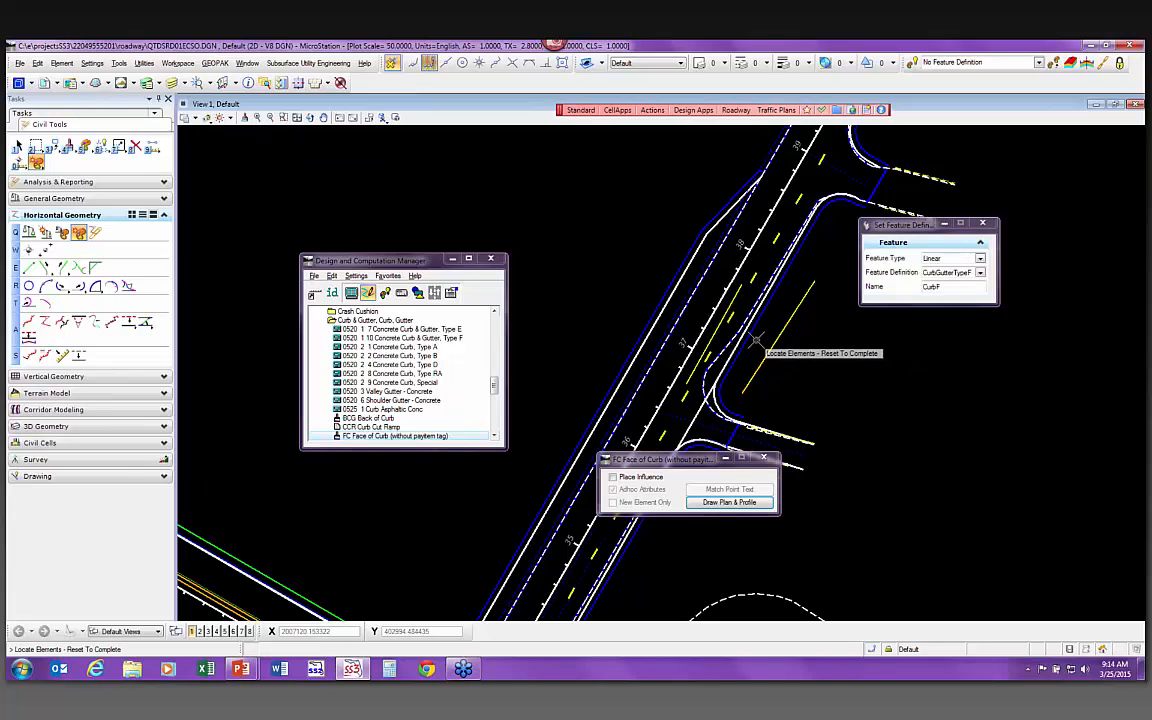
Inspect the two curb lines and open item 0520 1 10 Concrete Curb & Gutter, Type F for modification to examine its definition
mouse_move(766, 350)
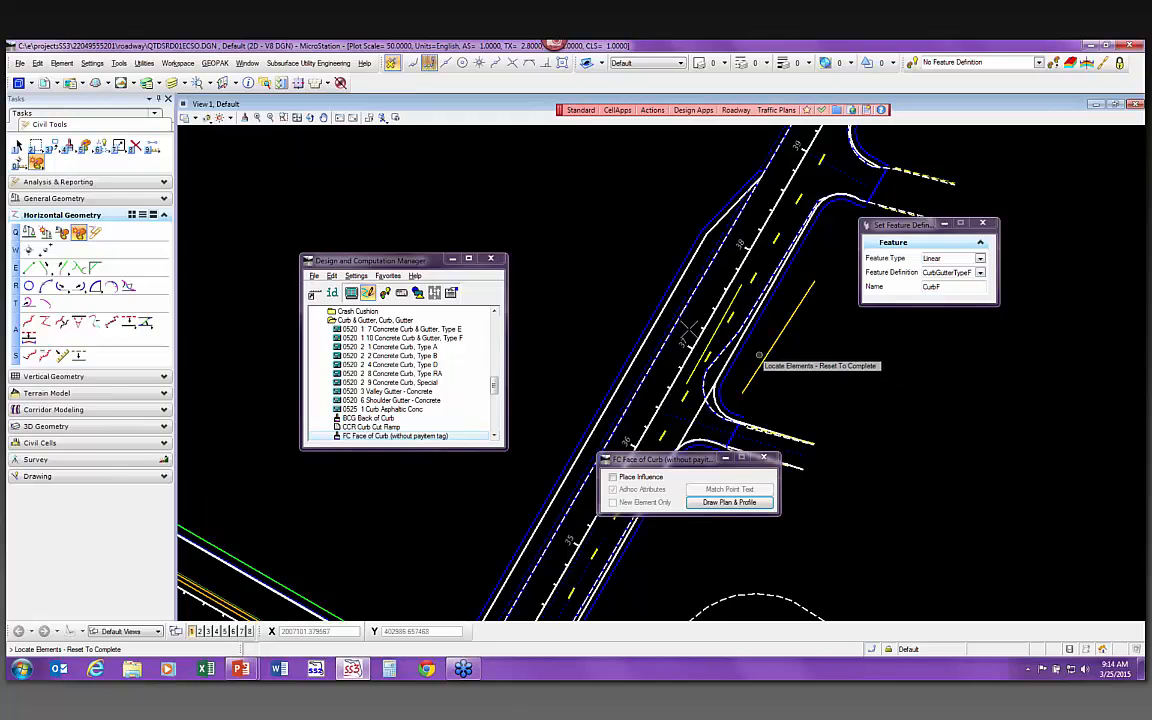
left_click(365, 263)
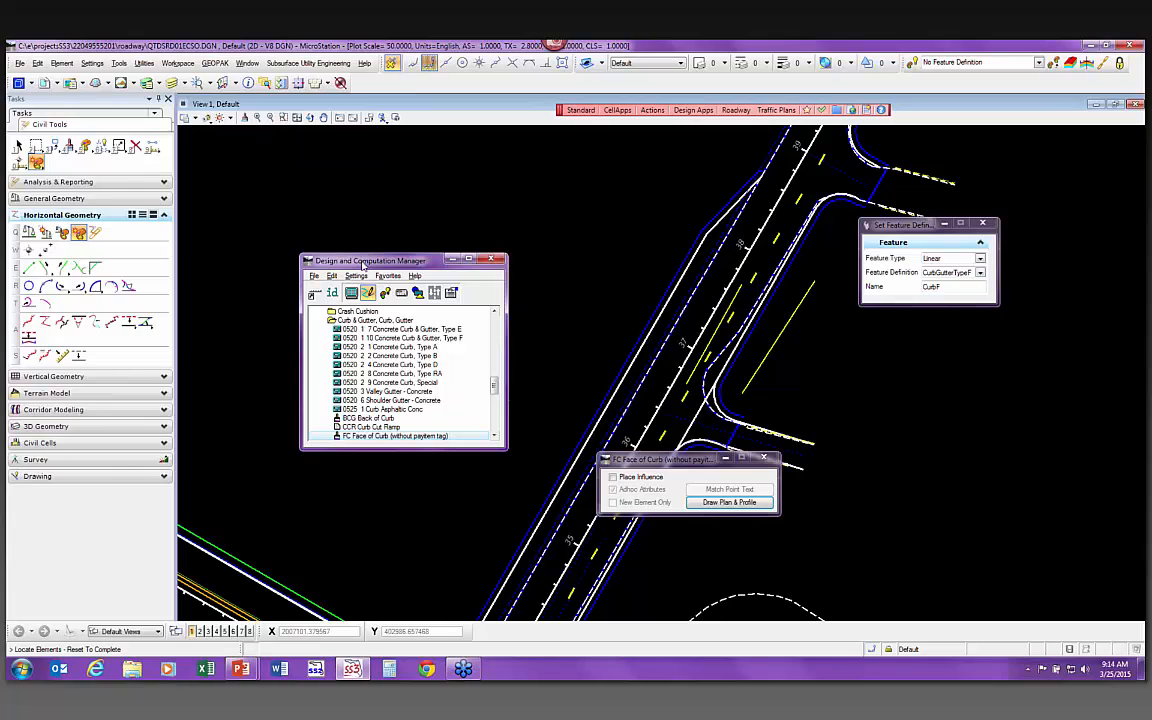
left_click(392, 338)
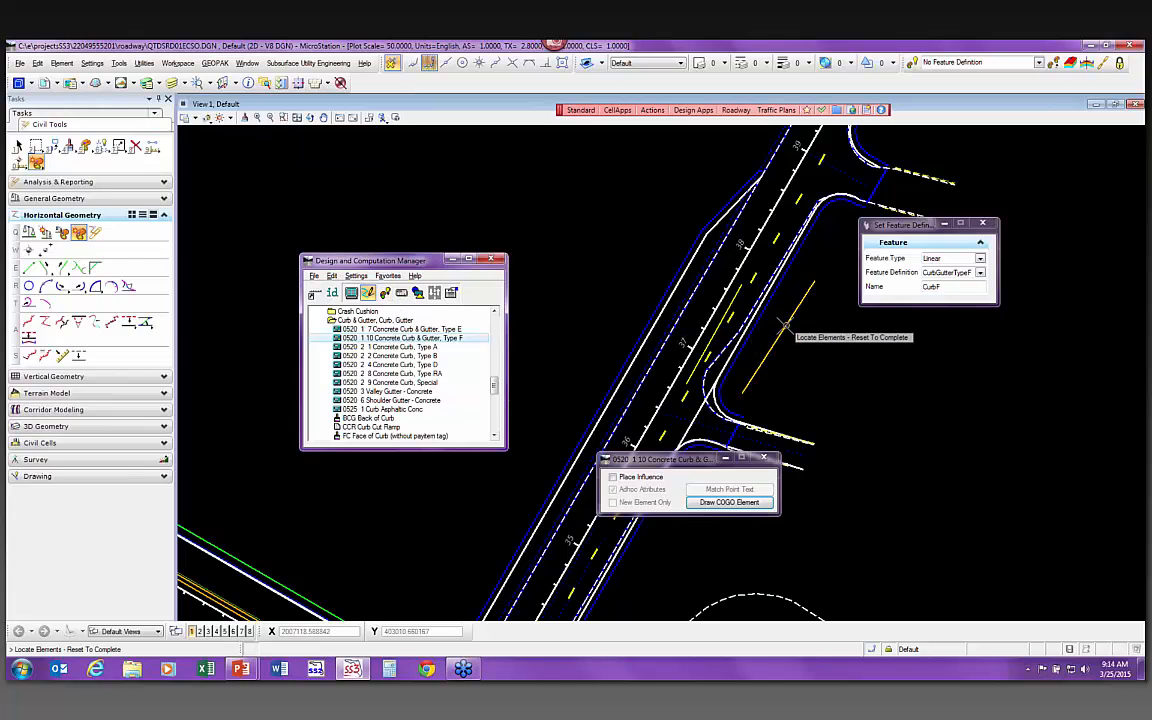
left_click(768, 347)
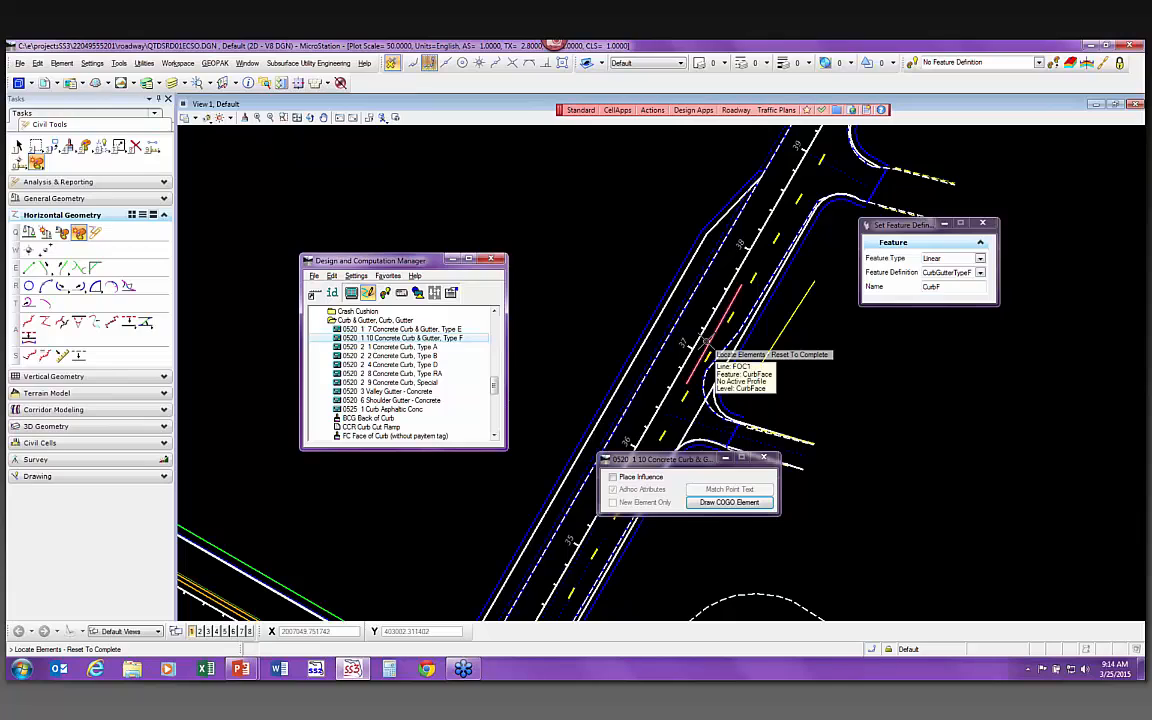
mouse_move(705, 348)
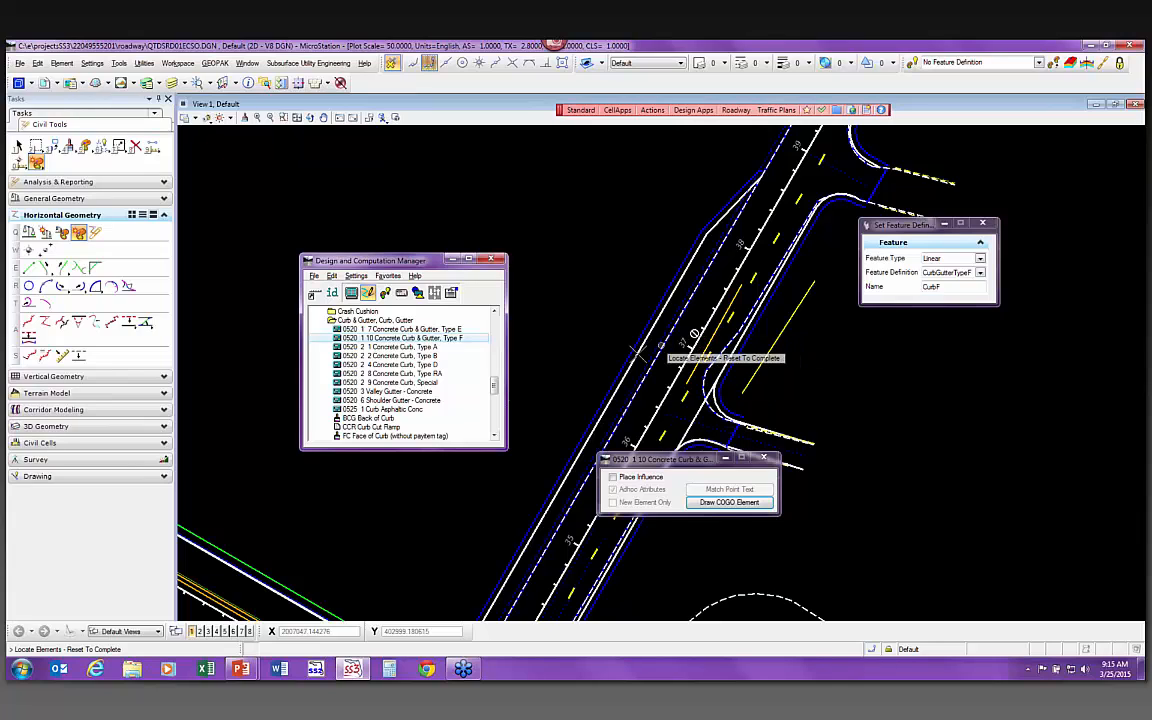
right_click(390, 339)
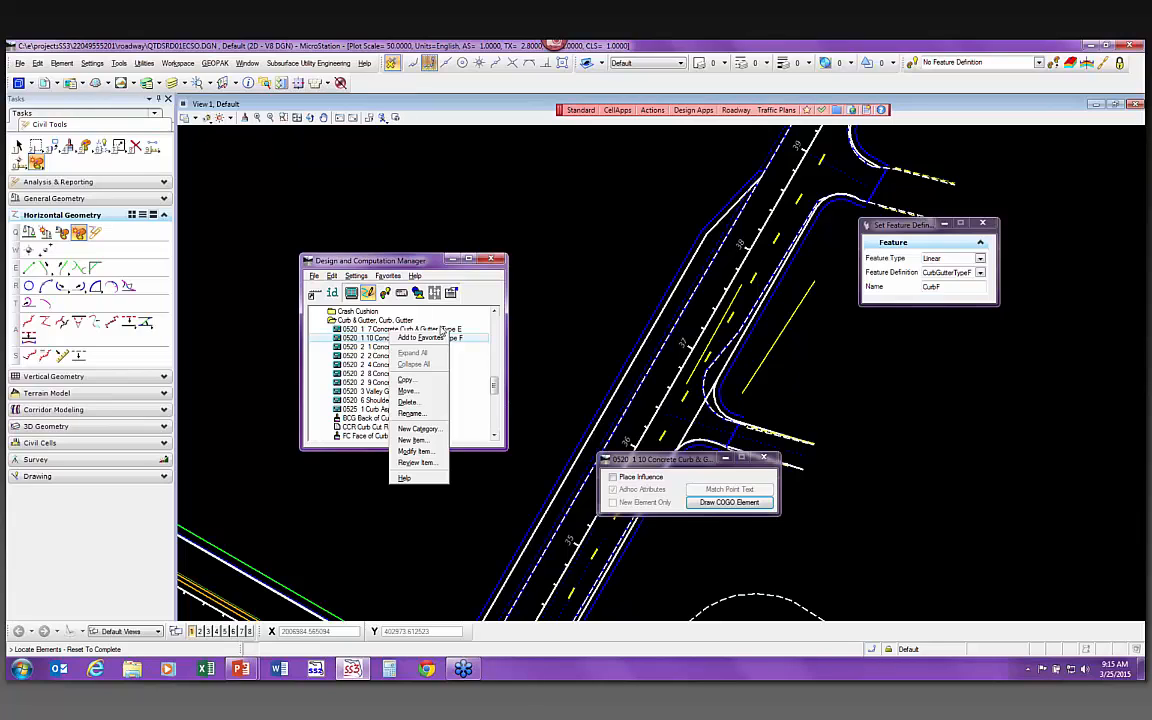
left_click(425, 452)
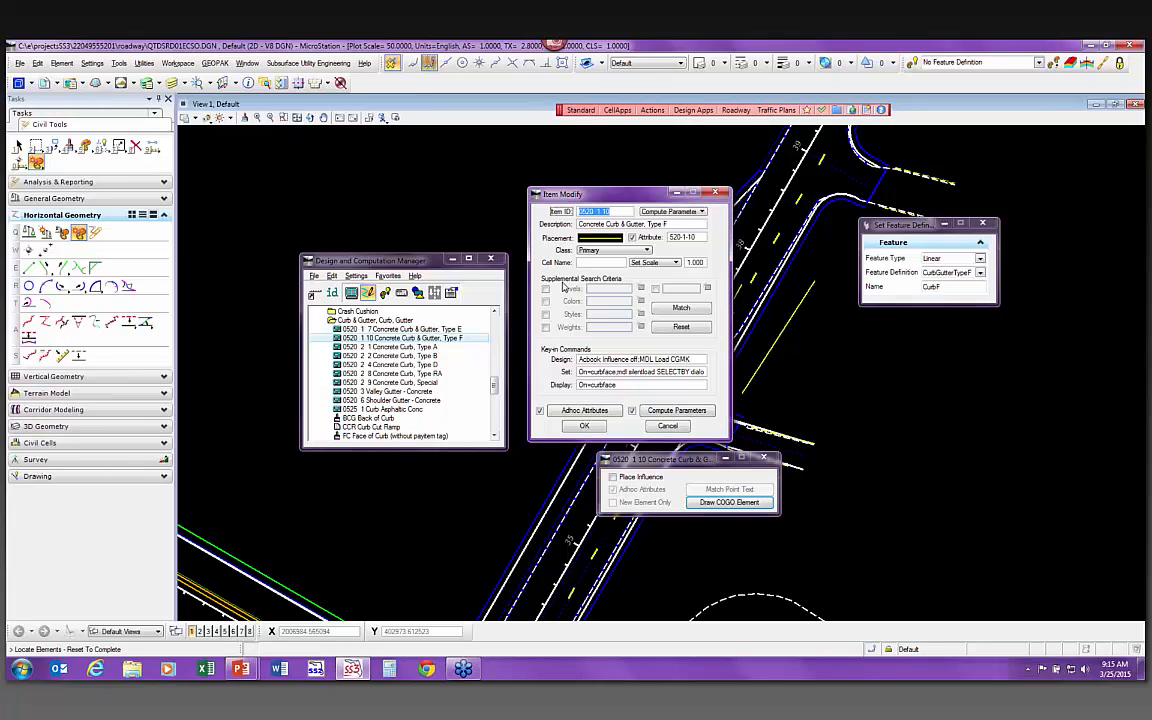
left_click(680, 429)
mouse_move(600, 244)
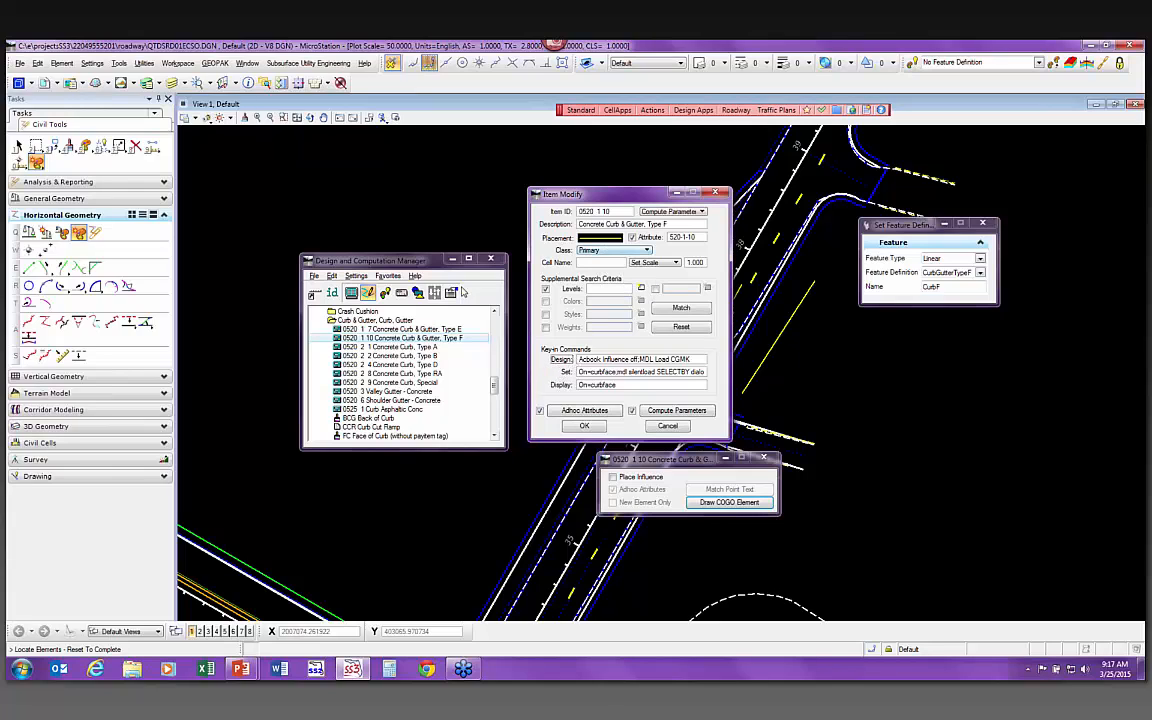
Switch the manager through Design, Set and Display modes and compare each with the curb and gutter item's key-in commands
left_click(368, 292)
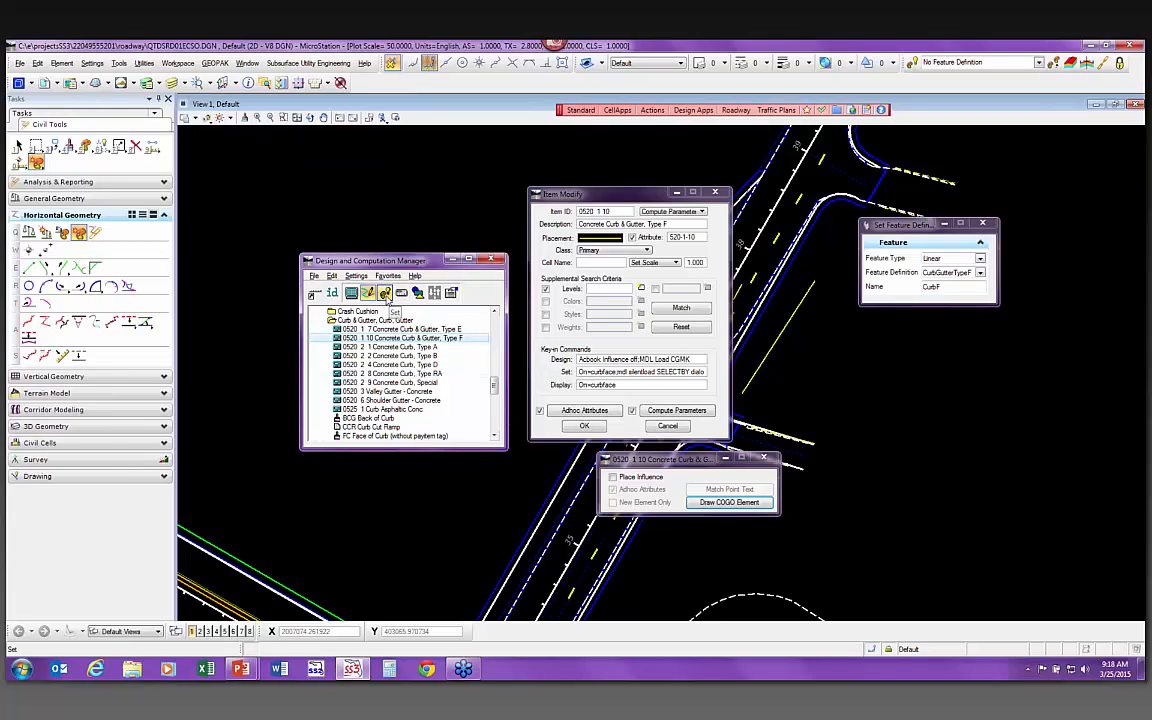
left_click(385, 294)
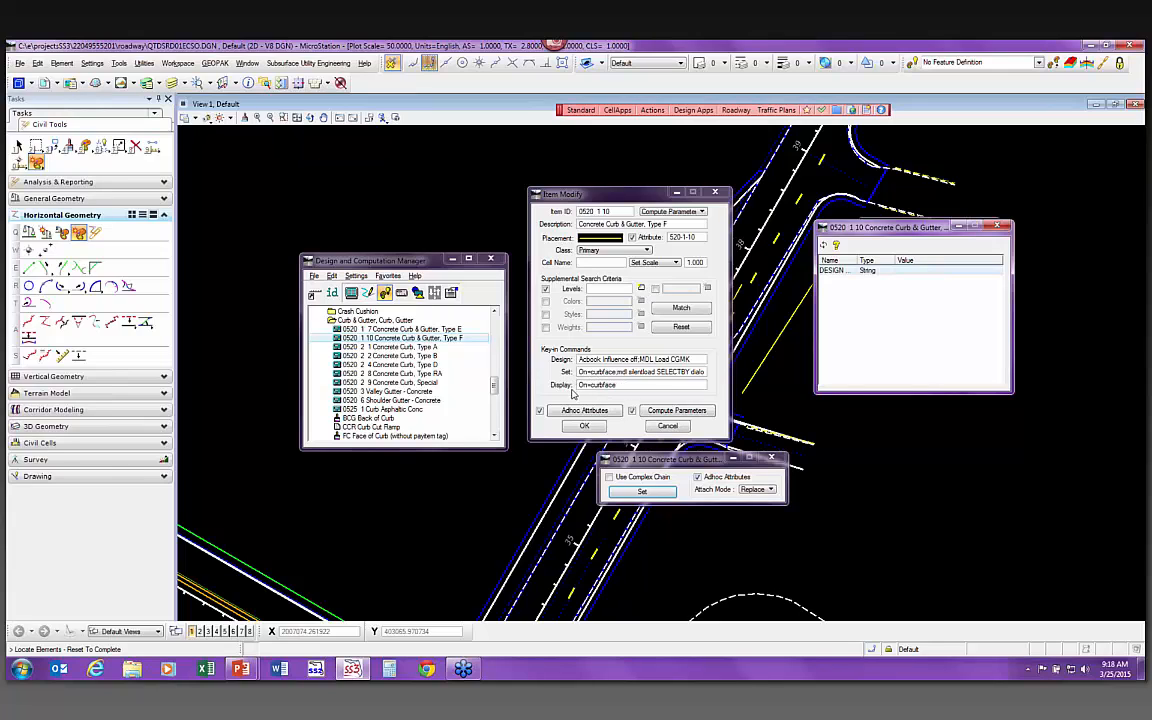
left_click(351, 293)
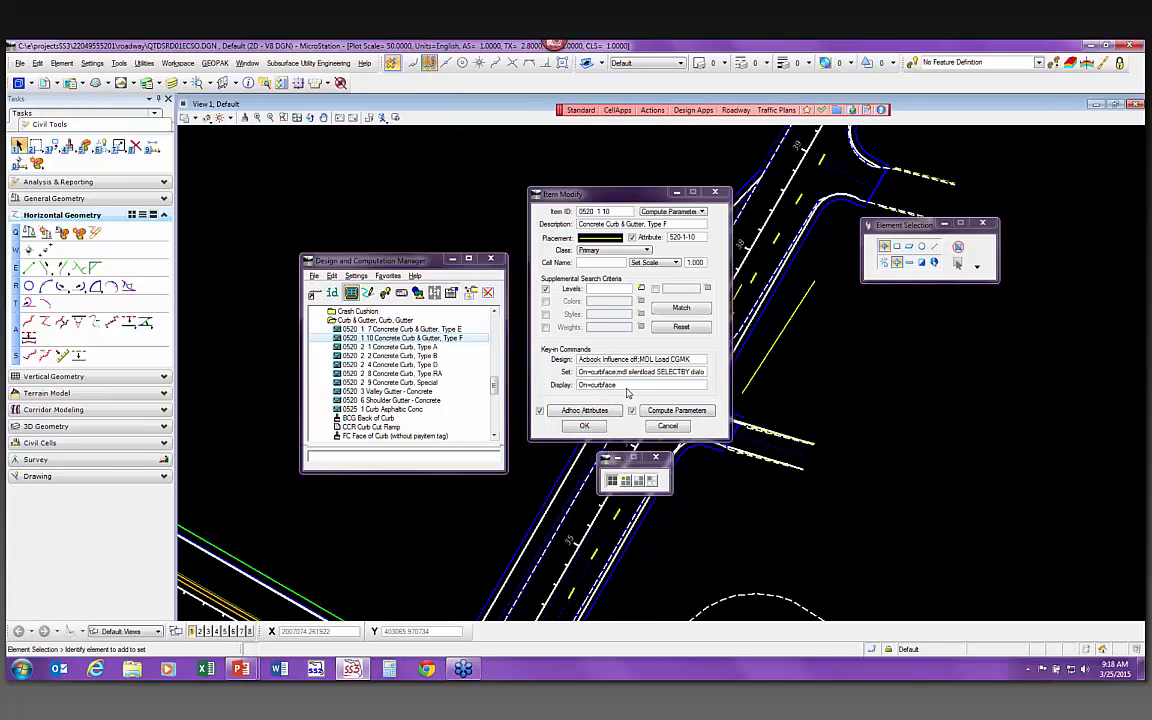
left_click_drag(623, 386, 576, 391)
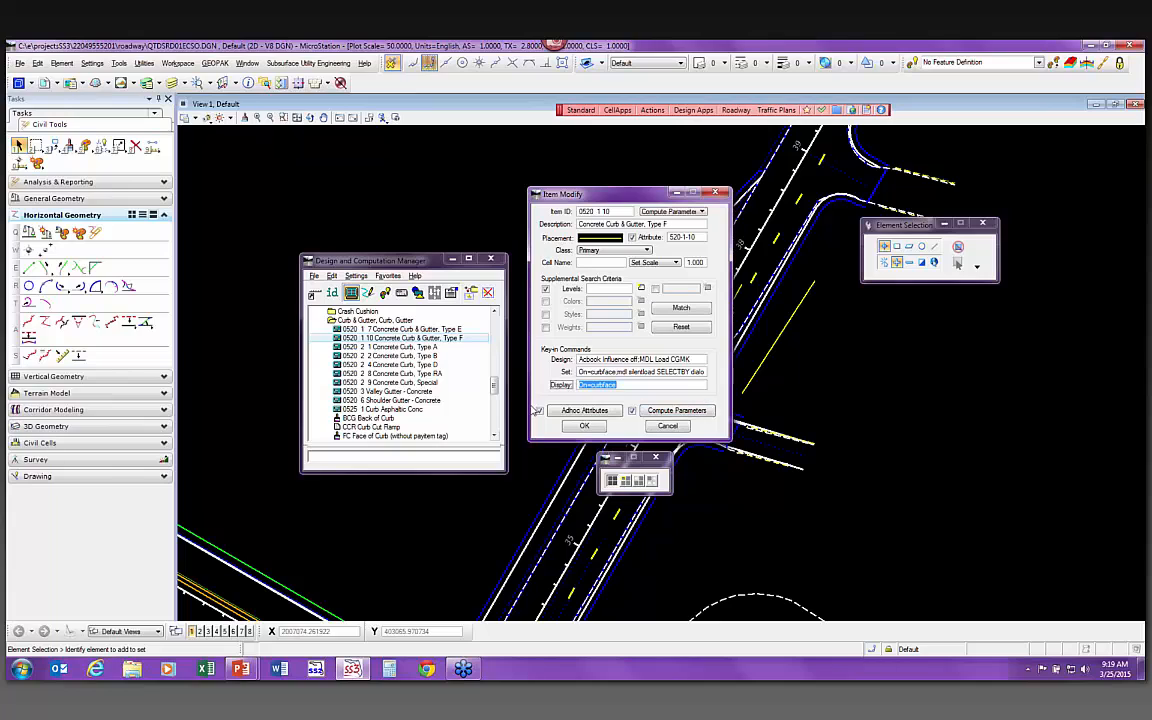
Review the curb and gutter item's adhoc attributes with the Name column widened, and close its definition without saving
left_click(539, 410)
left_click(578, 411)
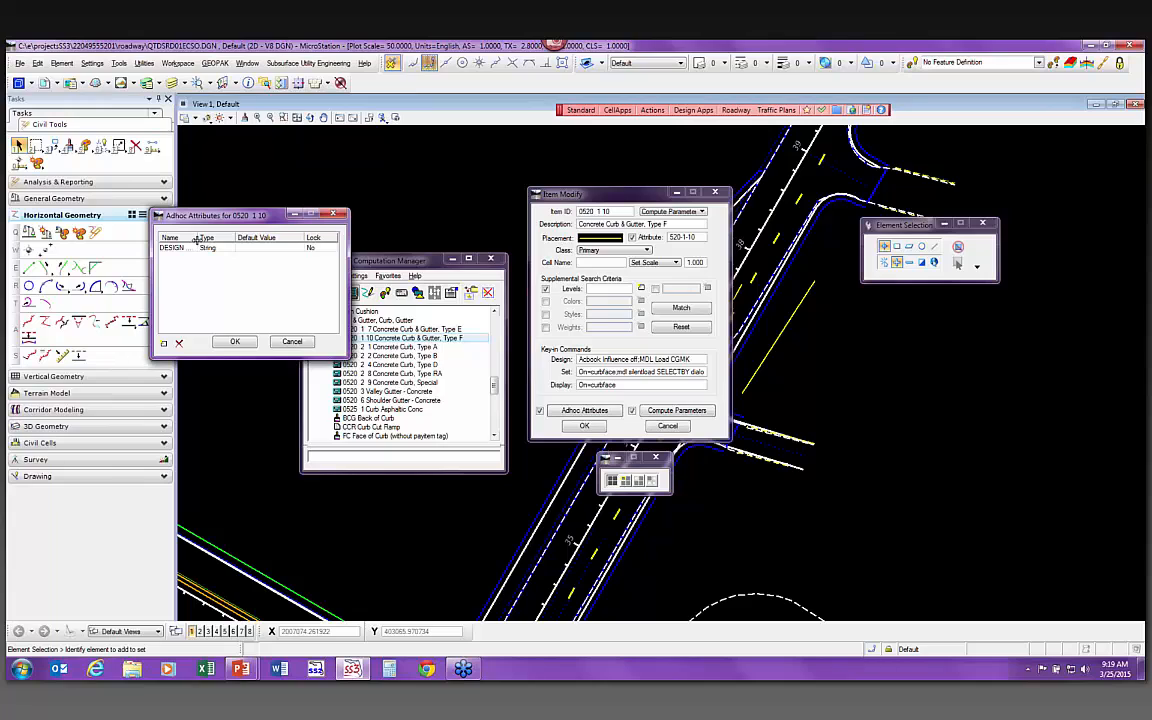
left_click_drag(197, 237, 211, 237)
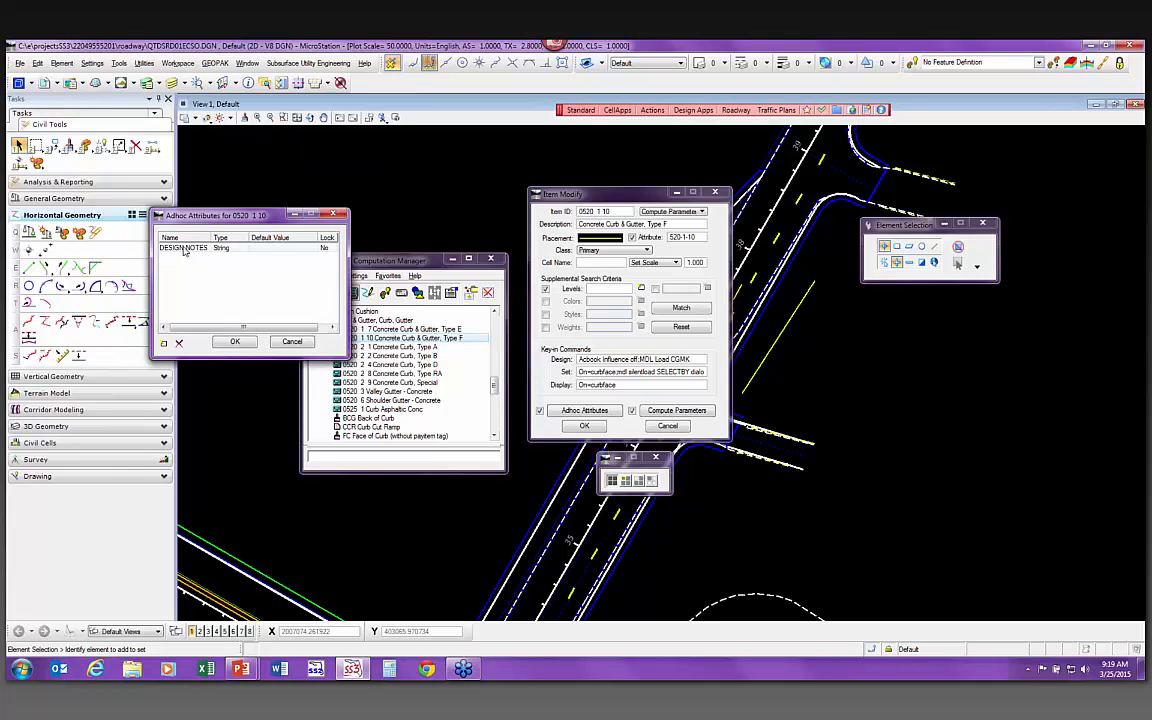
left_click(291, 341)
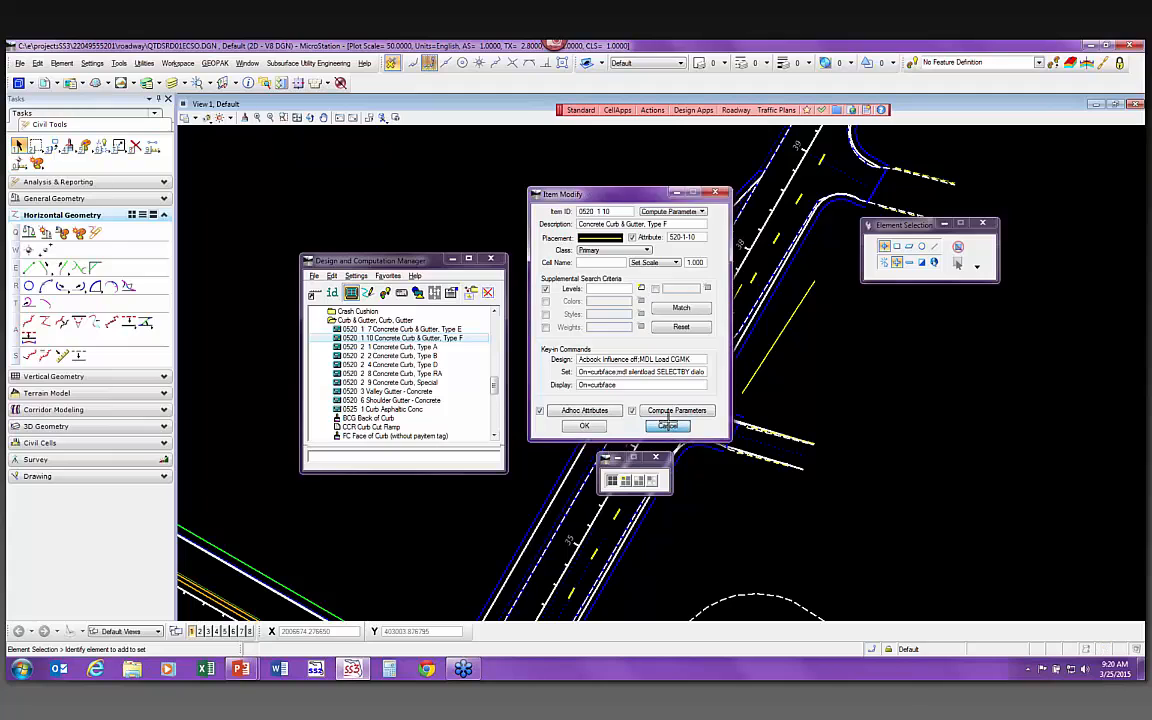
left_click(584, 425)
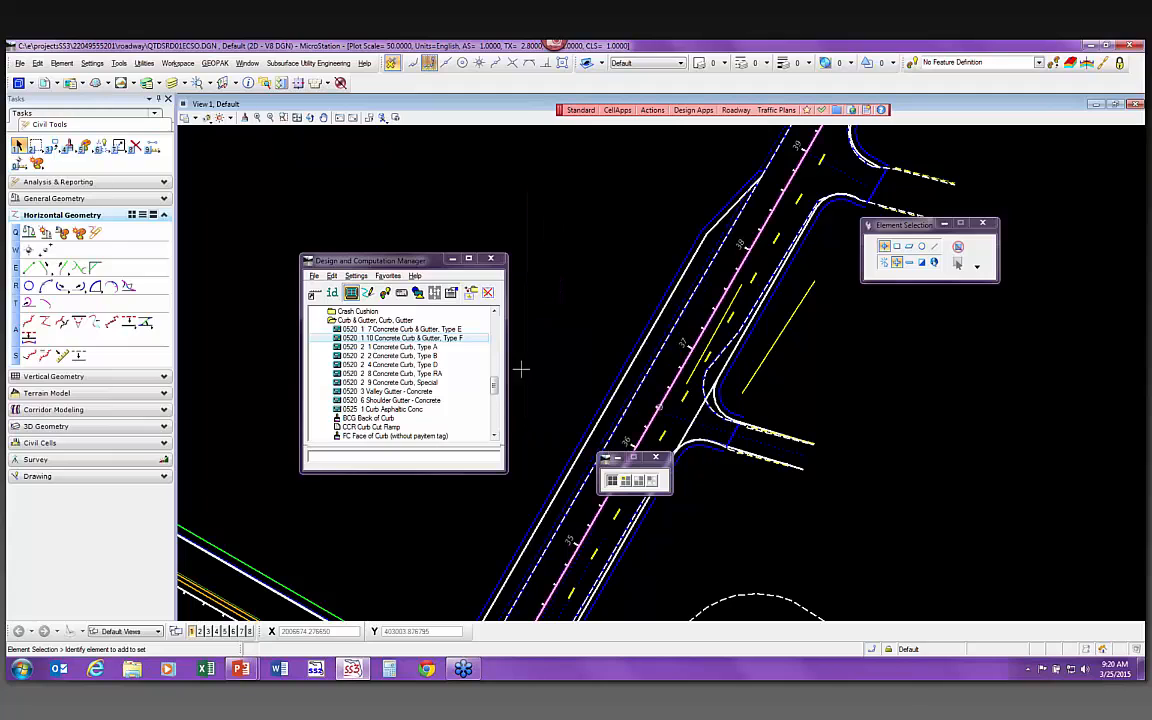
Open item 0334 1 13 Superpave Asphaltic Concrete (C) for modification from Quantity Features > Asphaltic Concrete > Superpave Asphaltic Conc
double_click(372, 321)
scroll(365, 330, "up", 2)
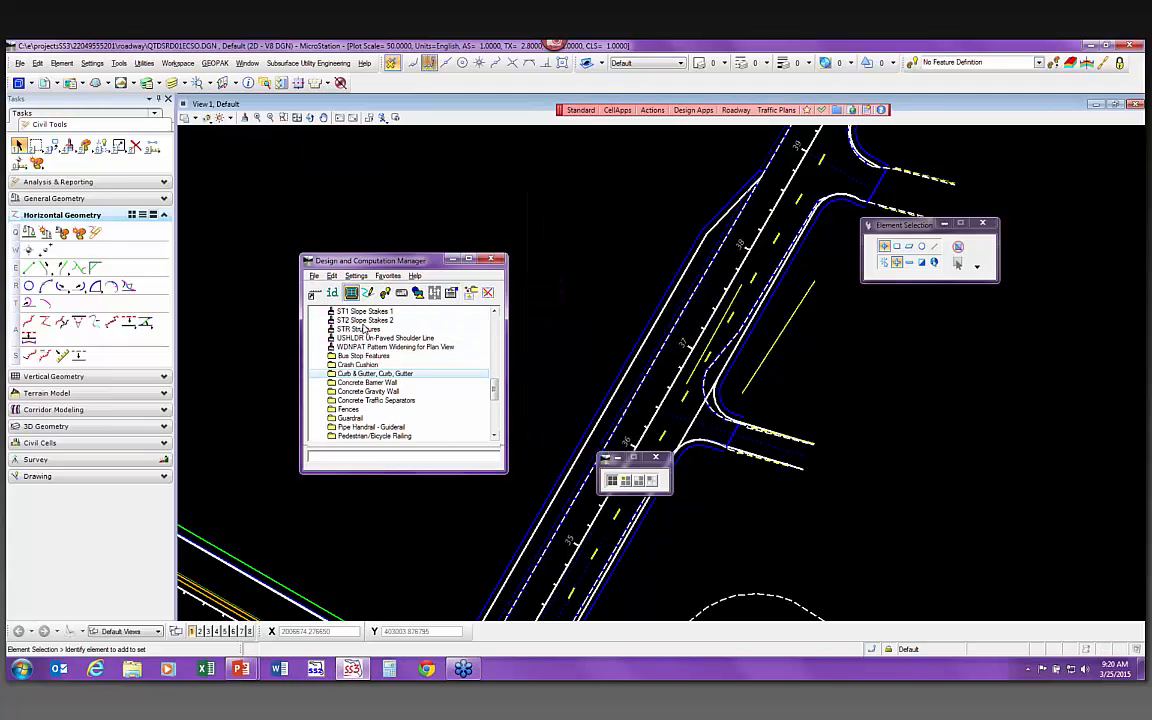
scroll(365, 330, "down", 3)
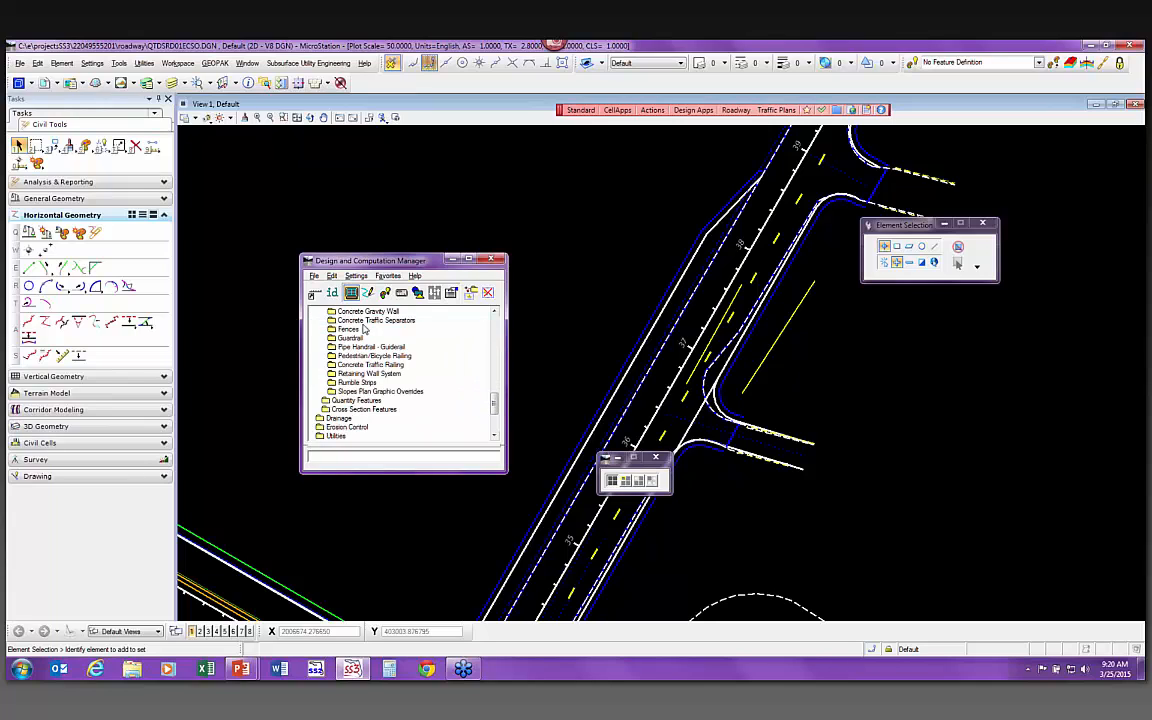
double_click(356, 399)
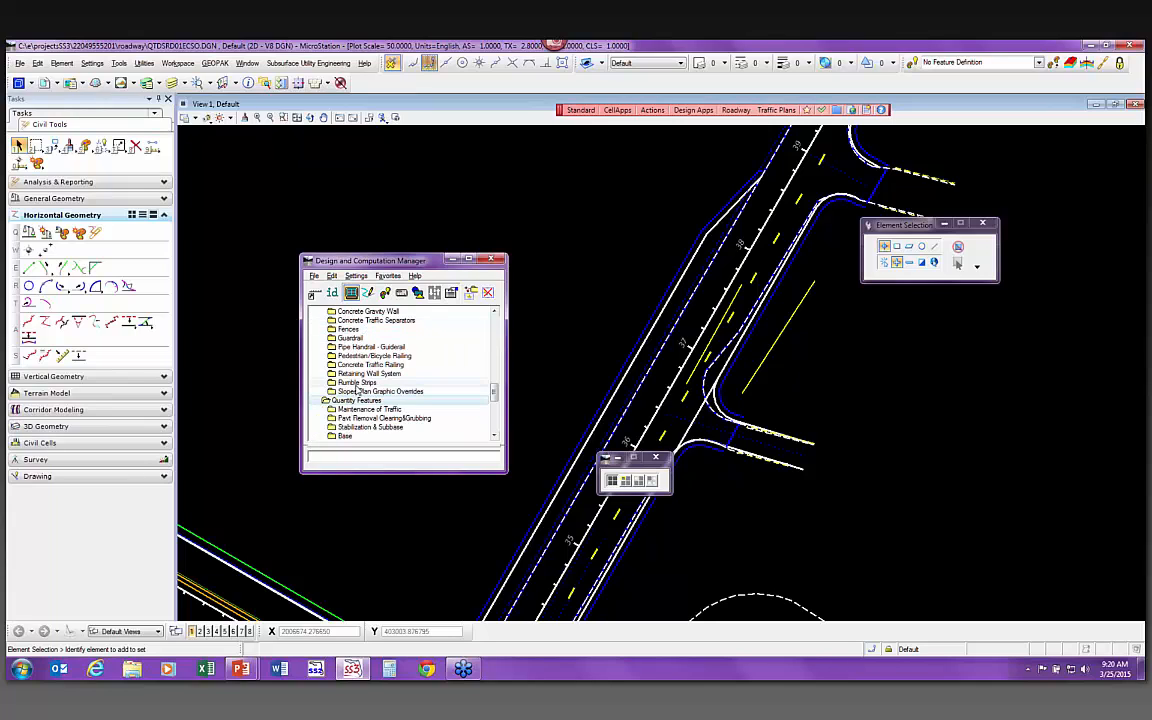
scroll(356, 390, "down", 1)
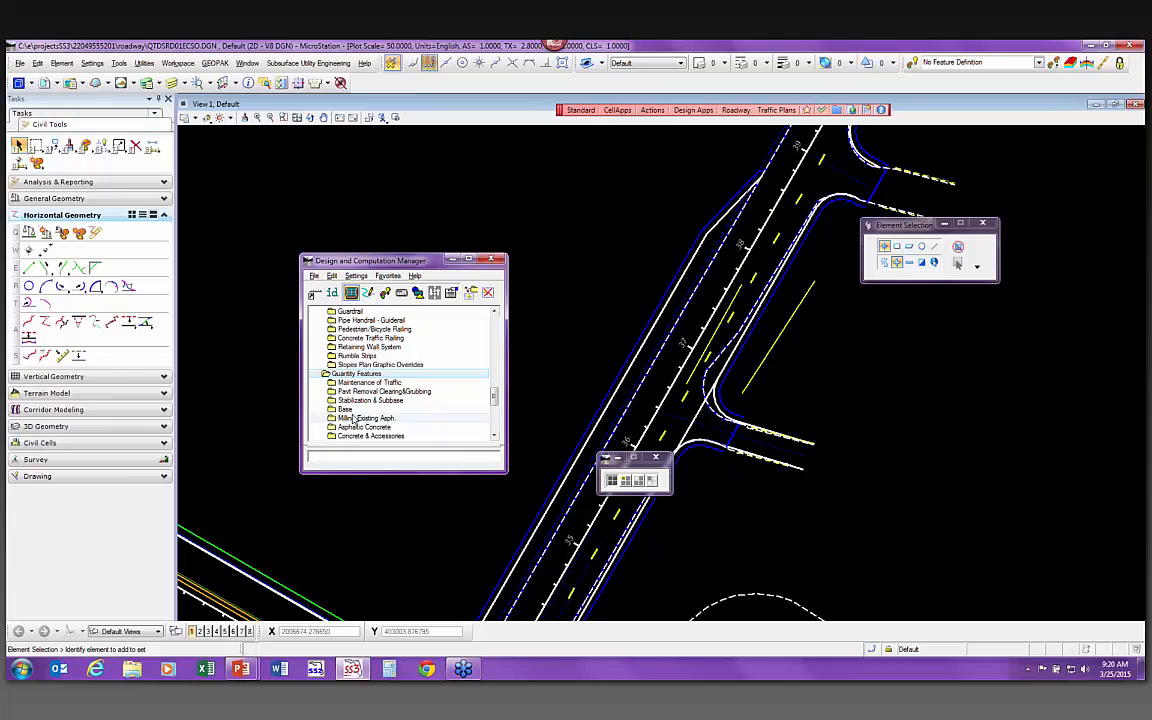
double_click(364, 427)
scroll(396, 398, "down", 3)
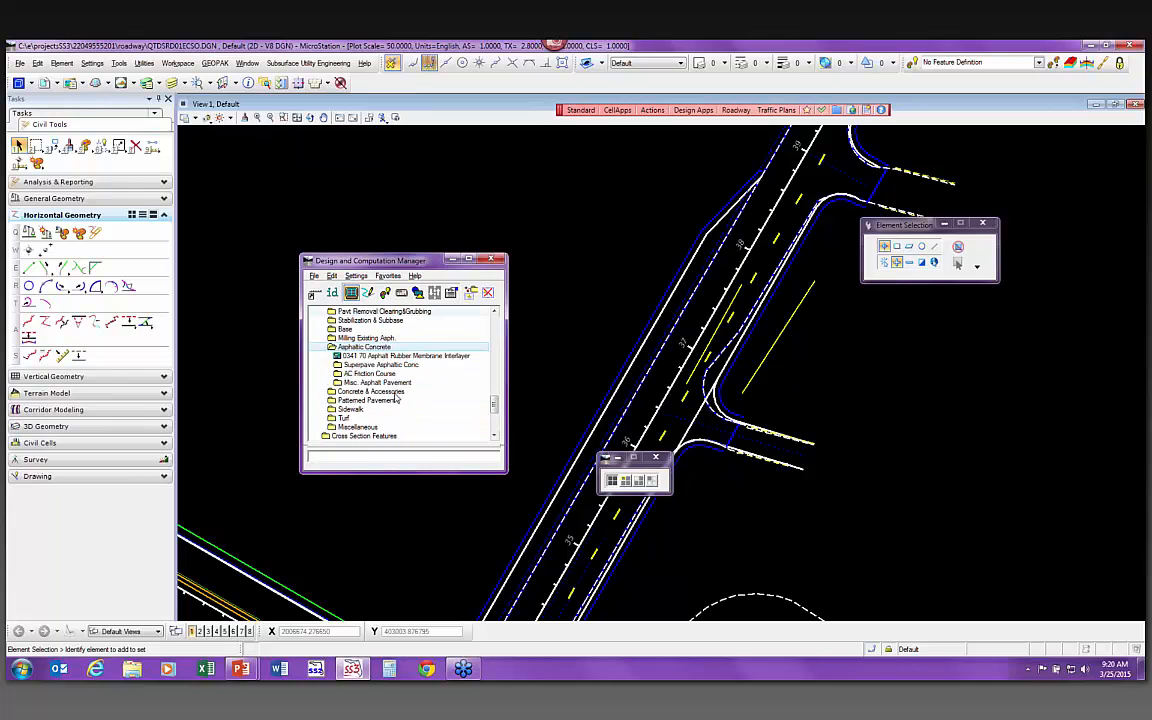
double_click(378, 365)
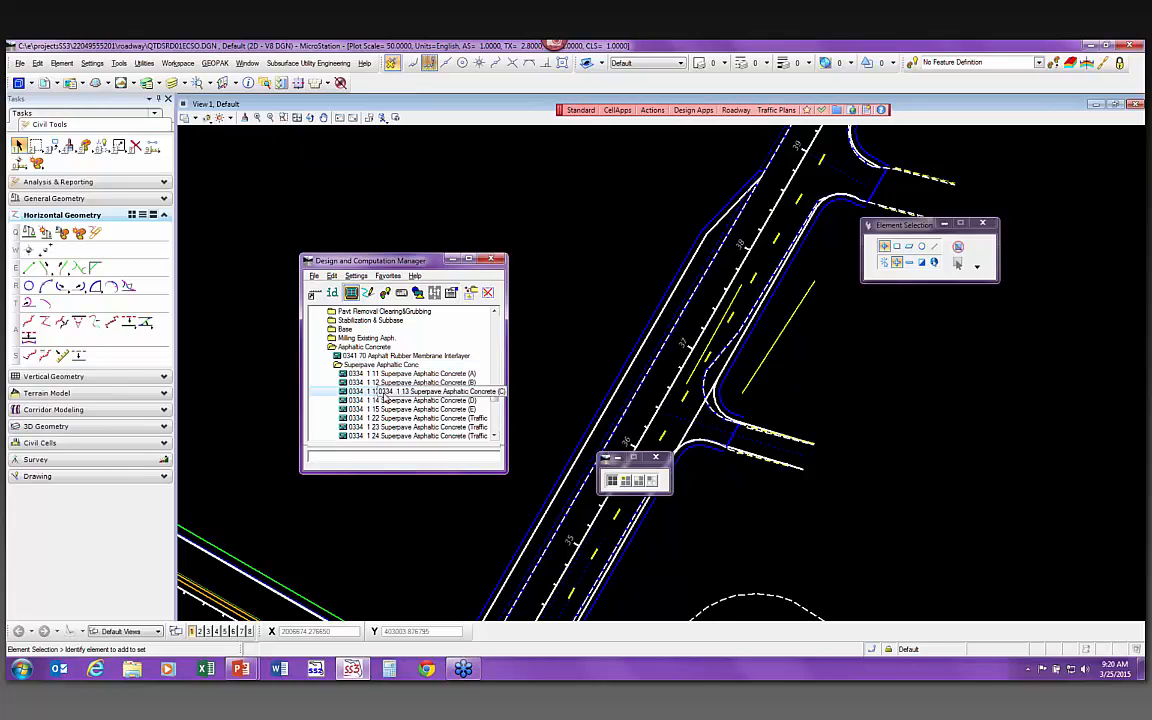
right_click(380, 390)
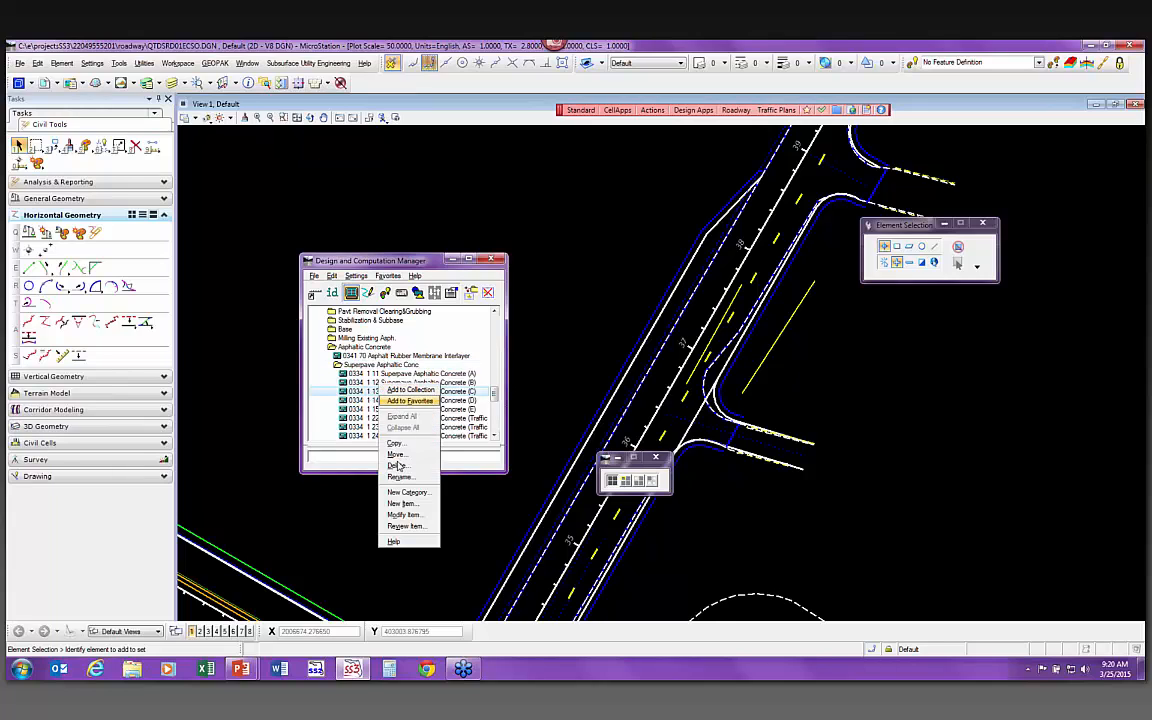
left_click(405, 515)
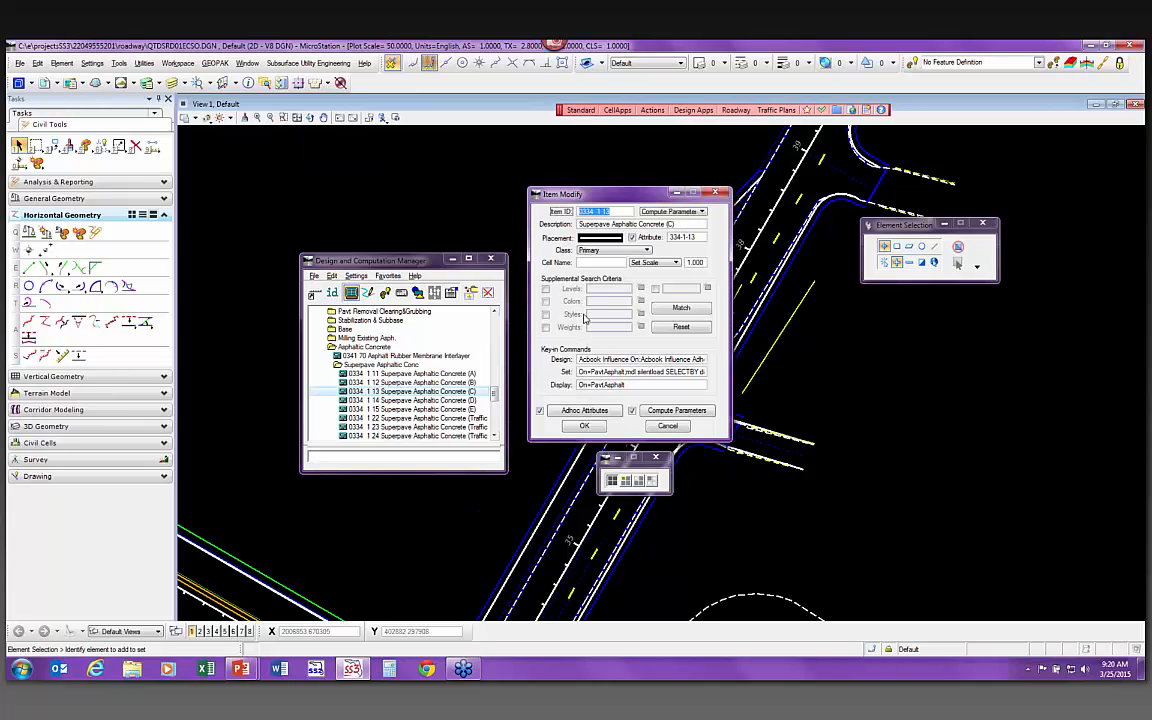
Review the Superpave item's adhoc attributes, examining the Lift attribute and its default value
left_click(584, 410)
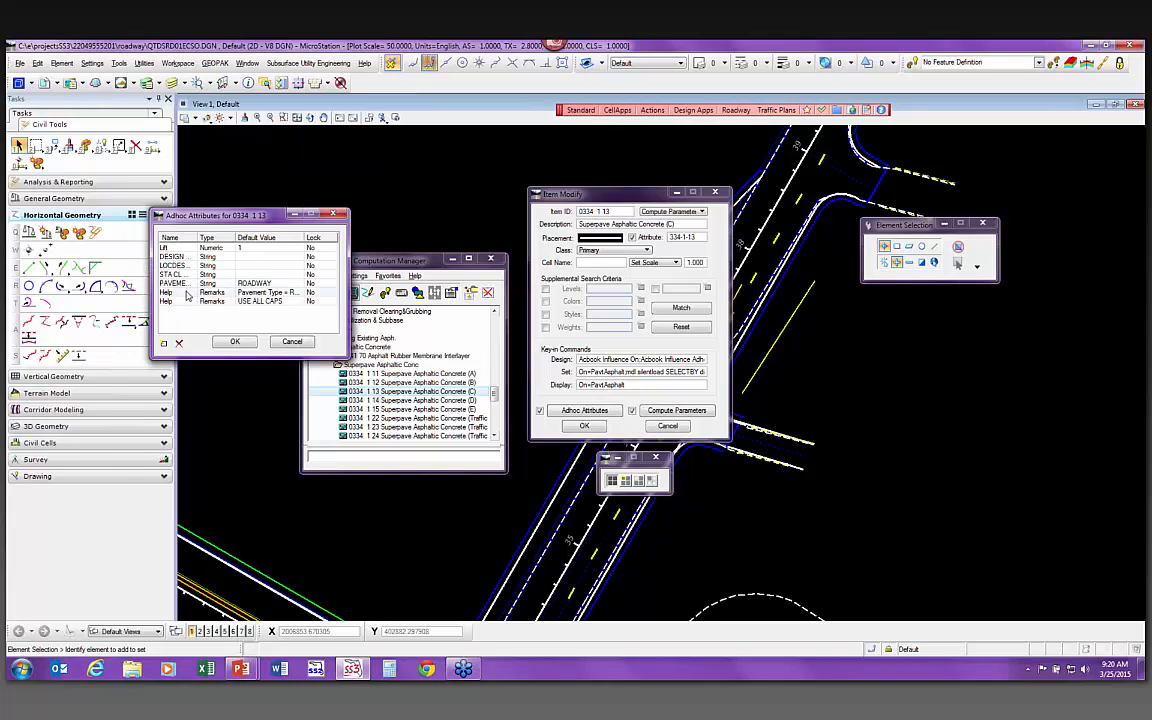
left_click(181, 250)
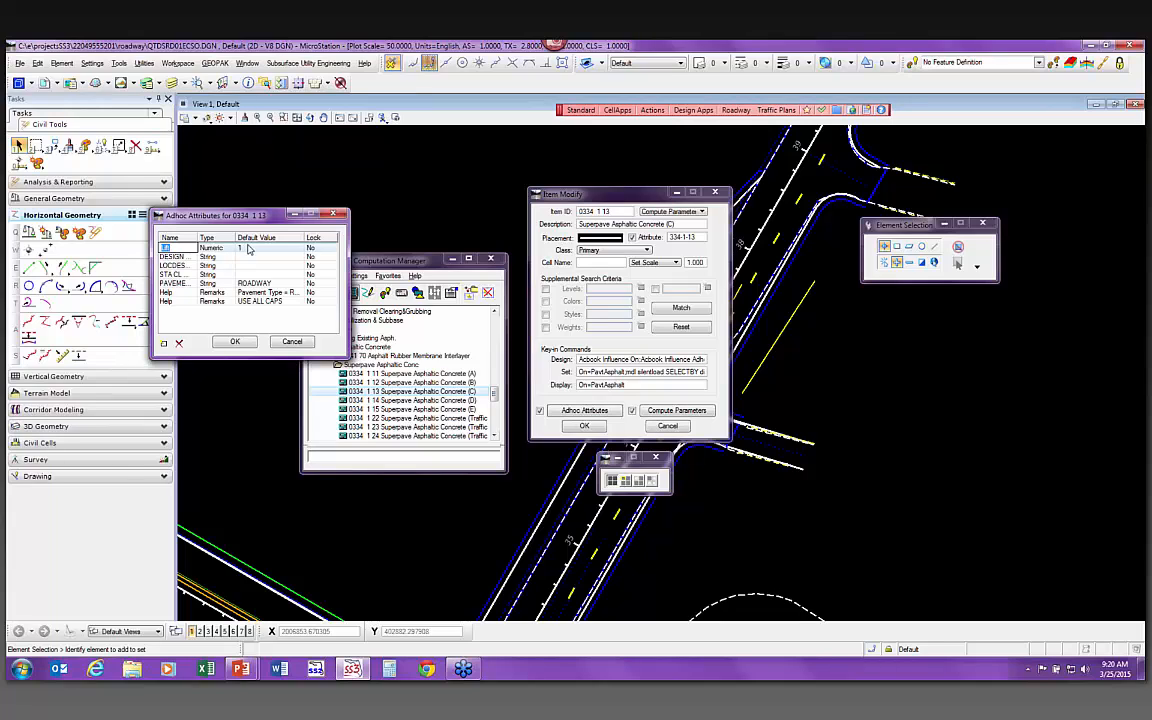
left_click(250, 249)
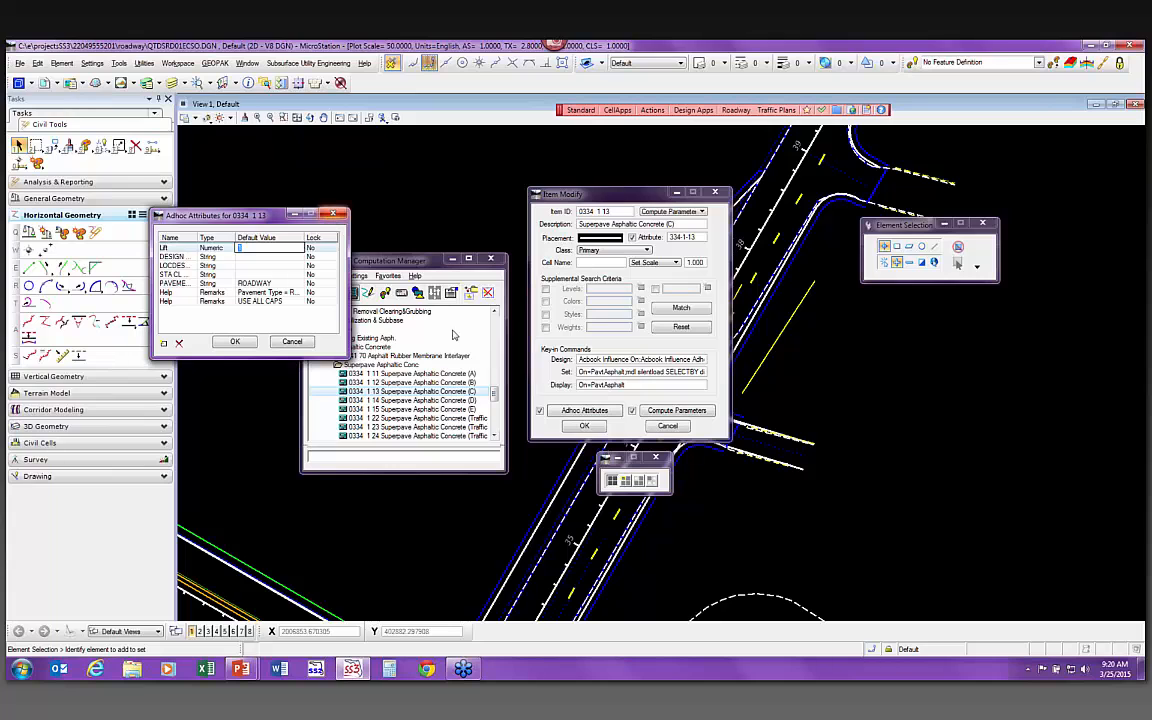
Open the Superpave item's compute parameters and examine each term of its tonnage equation, from Element_area to Lift
left_click(688, 416)
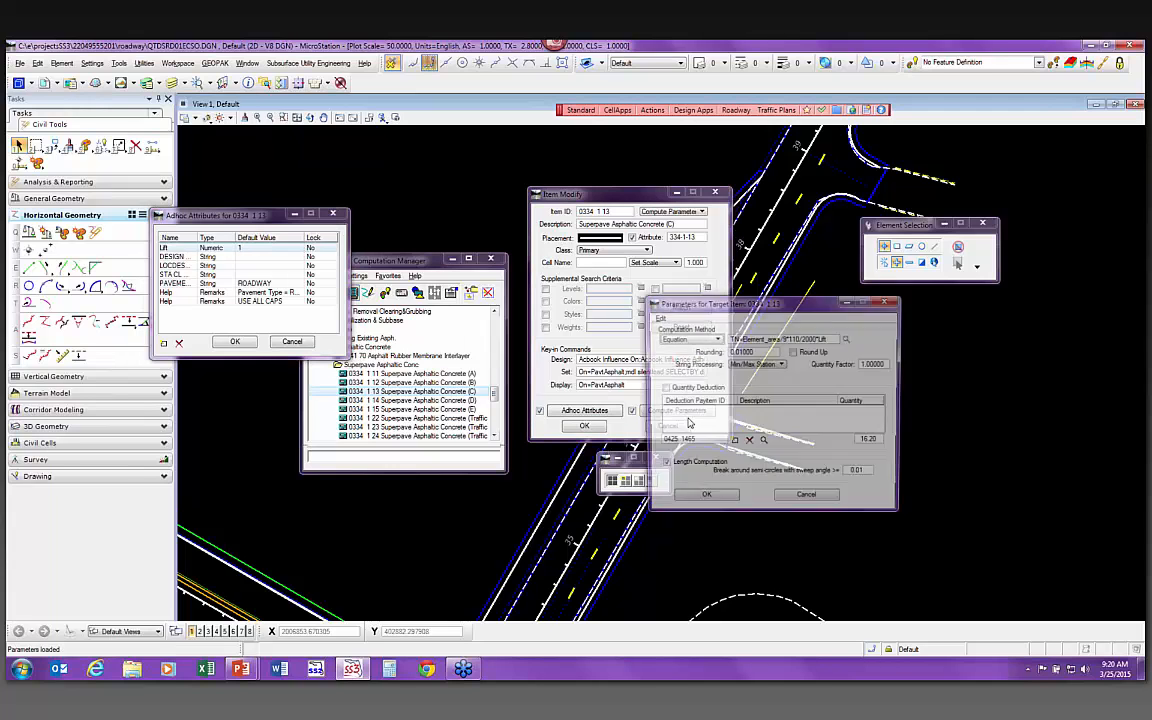
left_click_drag(697, 285, 530, 155)
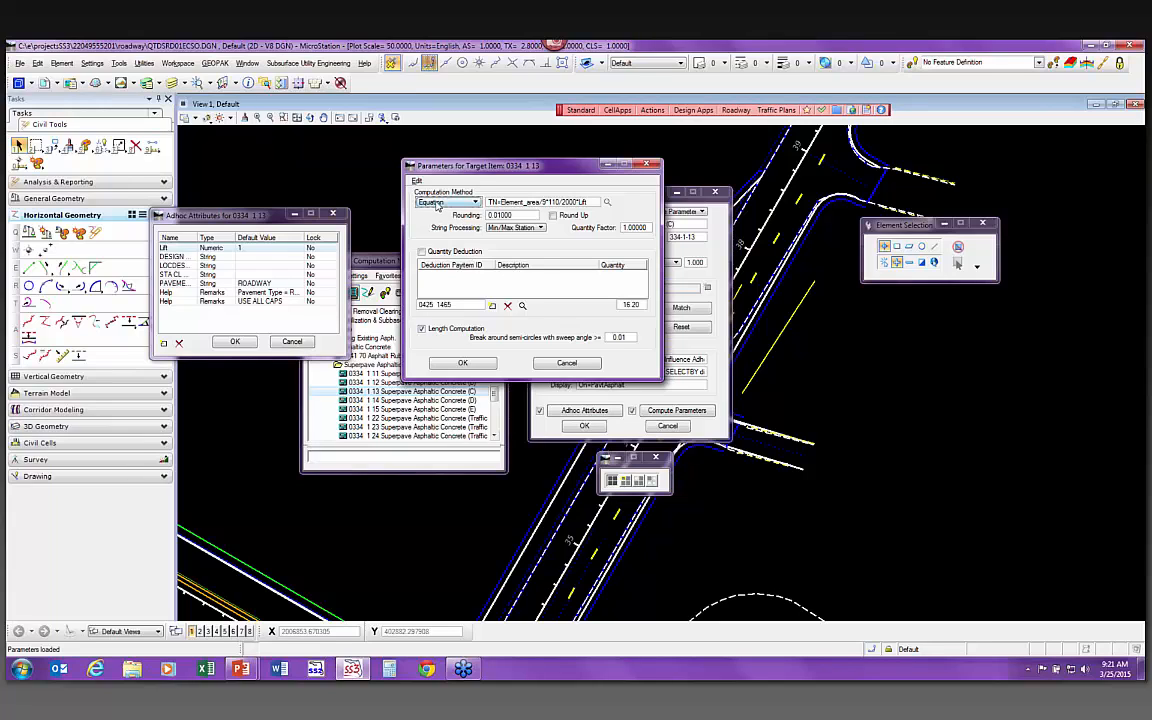
left_click(492, 204)
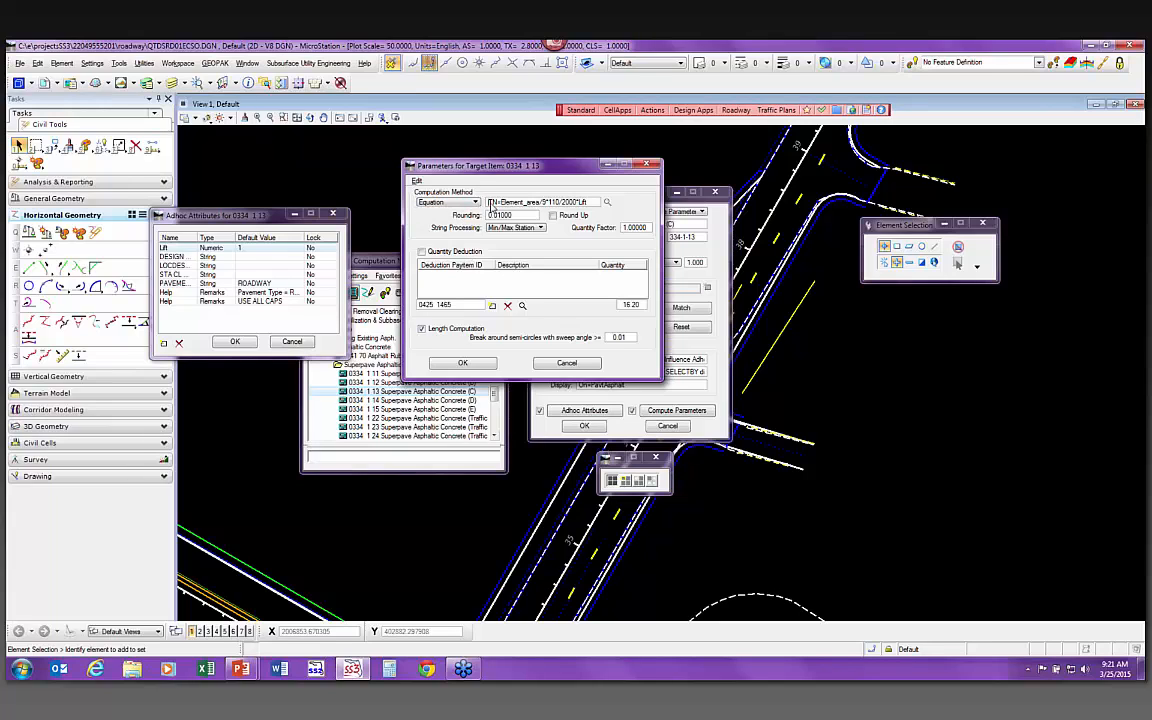
double_click(493, 203)
left_click_drag(503, 203, 541, 207)
left_click(544, 206)
left_click_drag(549, 207, 591, 208)
left_click_drag(580, 203, 588, 204)
type("Lift")
double_click(512, 202)
left_click(547, 203)
type("*")
Switch the computation method to Standard Unit and browse the English units table with the Standard Unit column widened
left_click(463, 205)
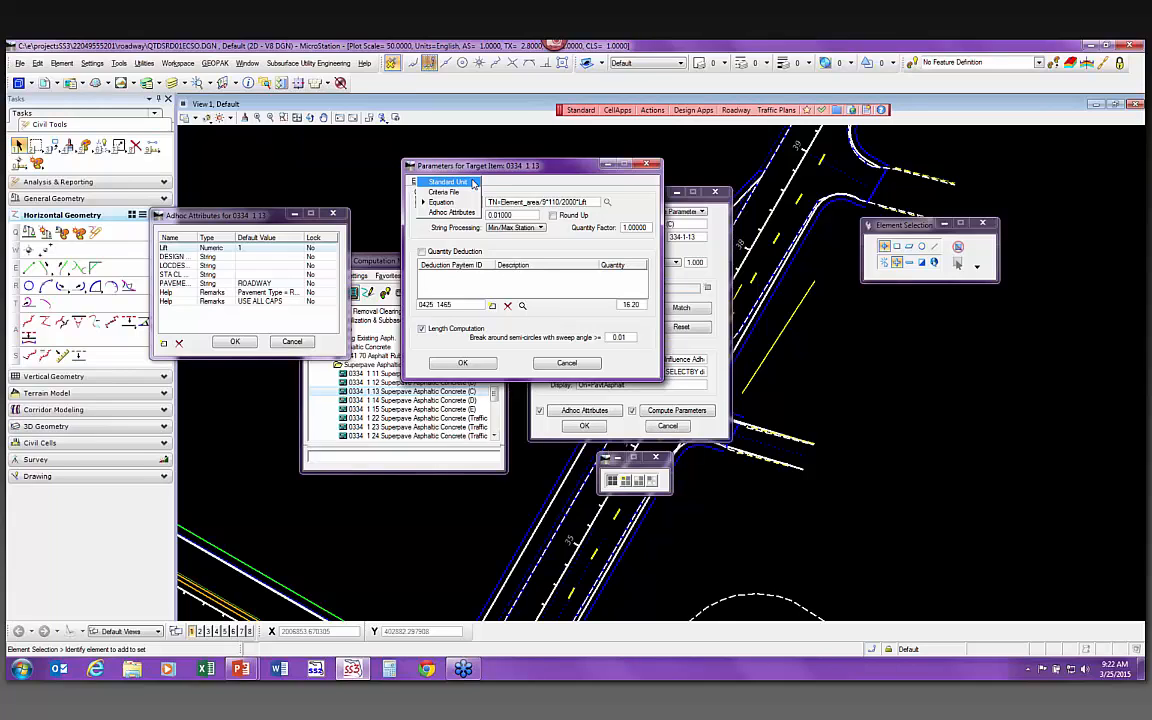
left_click(474, 183)
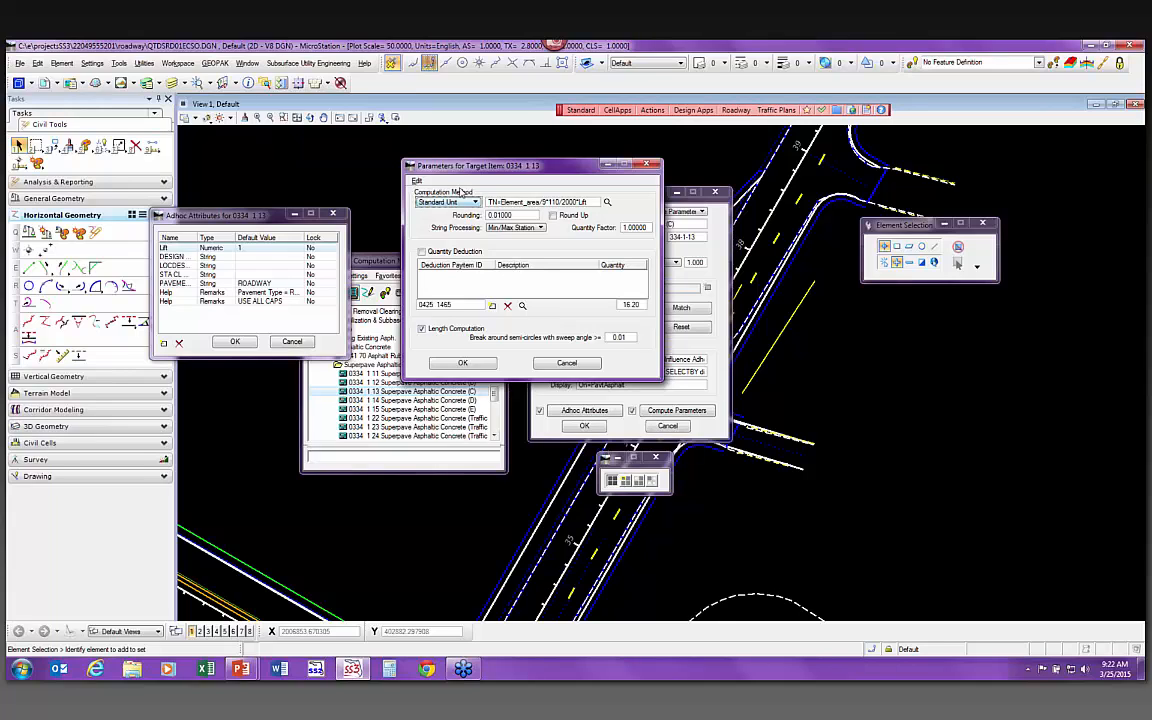
left_click(608, 203)
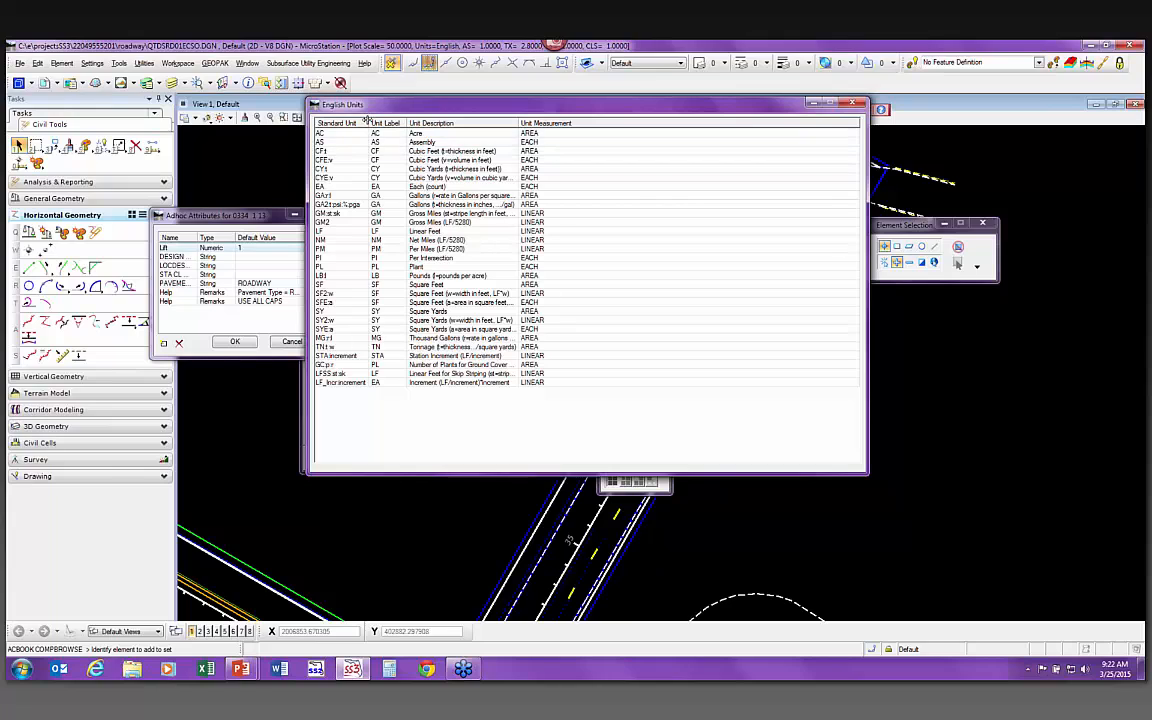
left_click_drag(365, 122, 377, 122)
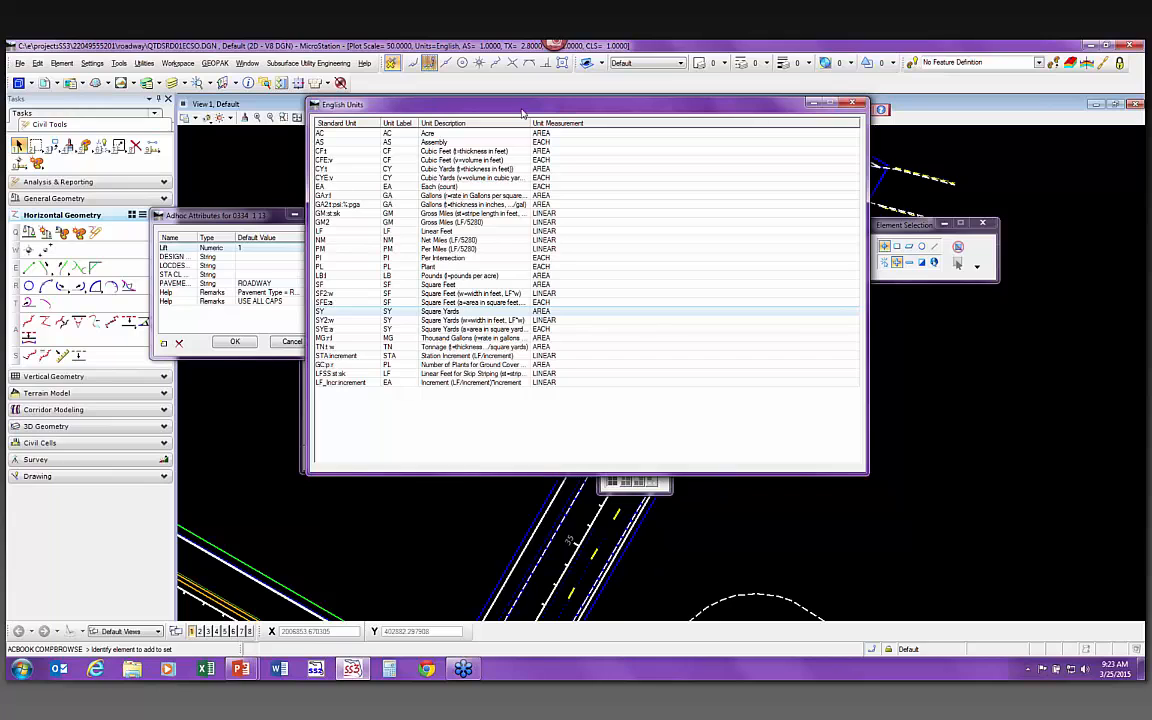
left_click_drag(470, 104, 557, 282)
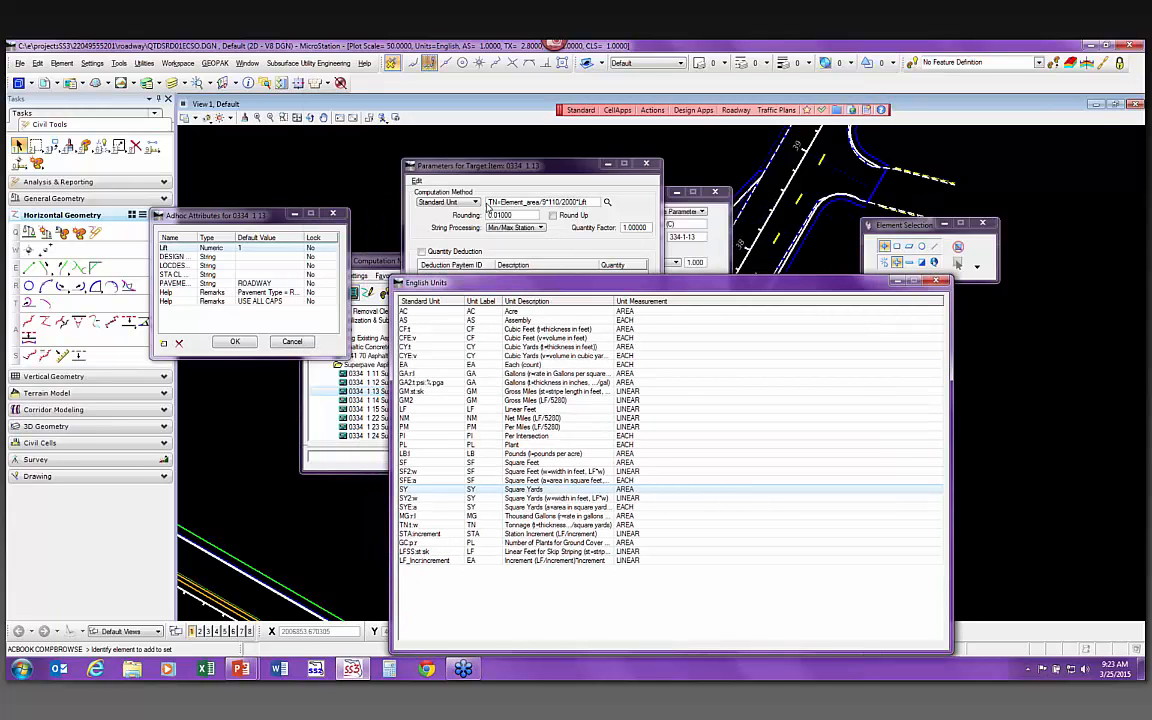
Replace the equation text with the standard unit SF
left_click(490, 203)
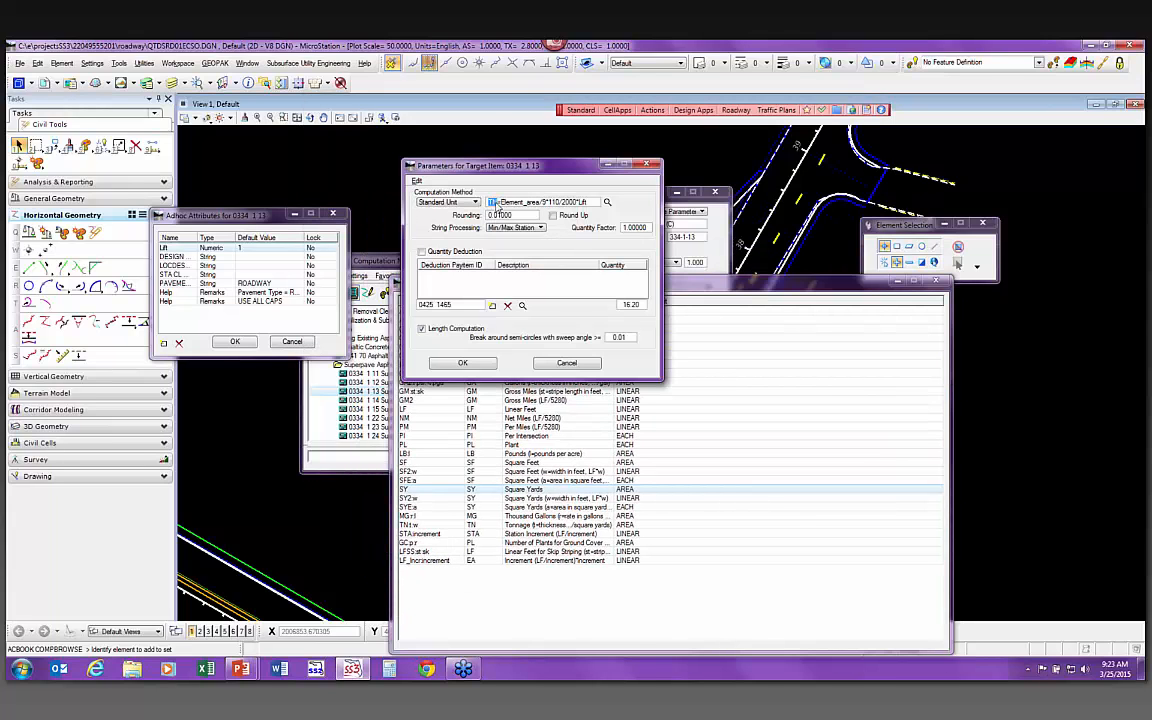
left_click_drag(490, 203, 611, 201)
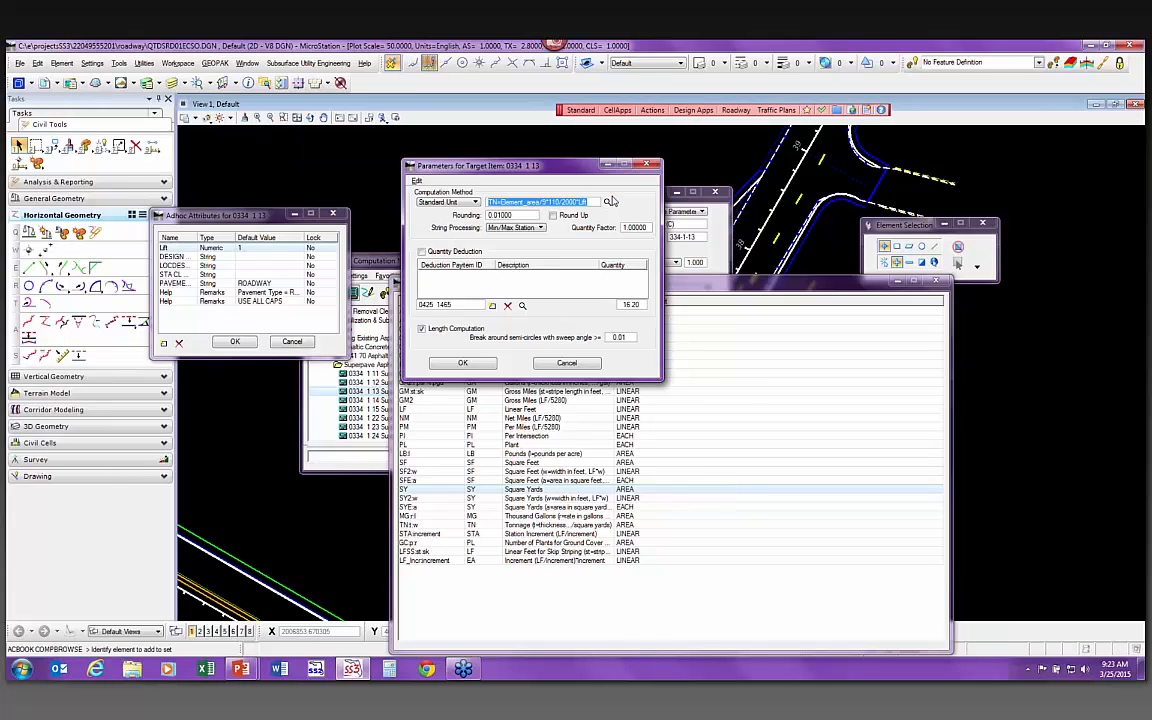
type("SF")
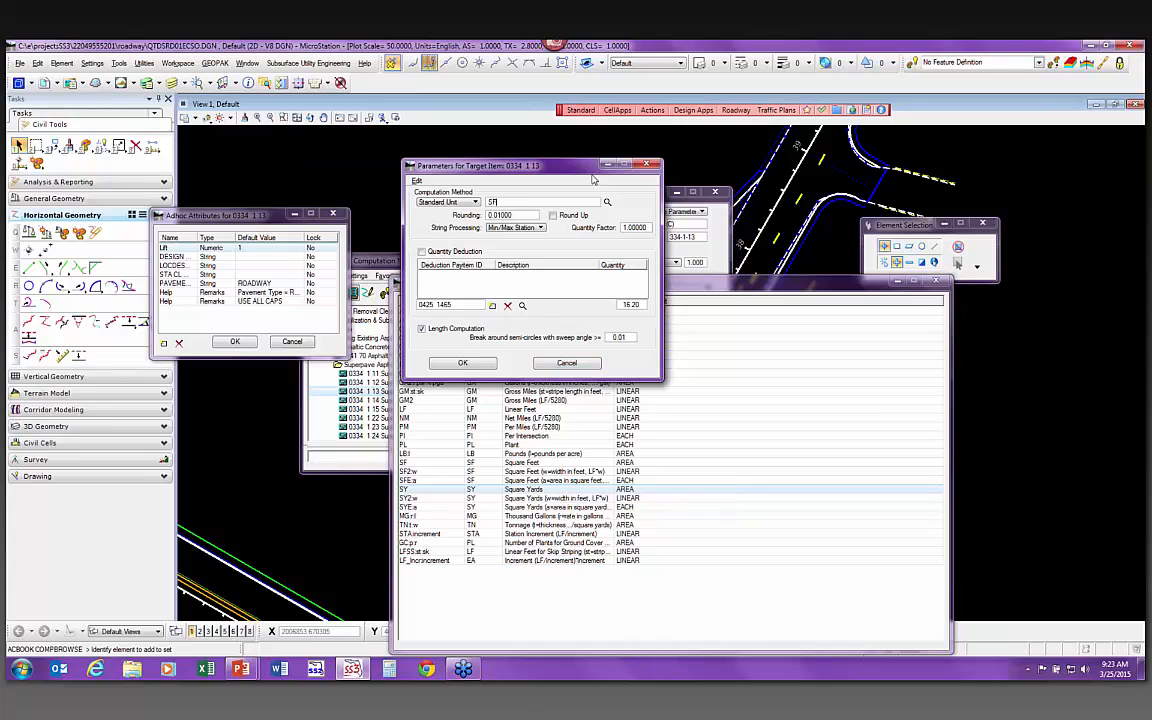
Widen the Unit Description column, try TN:2:60 as the standard unit, and discard the parameter changes
left_click(743, 279)
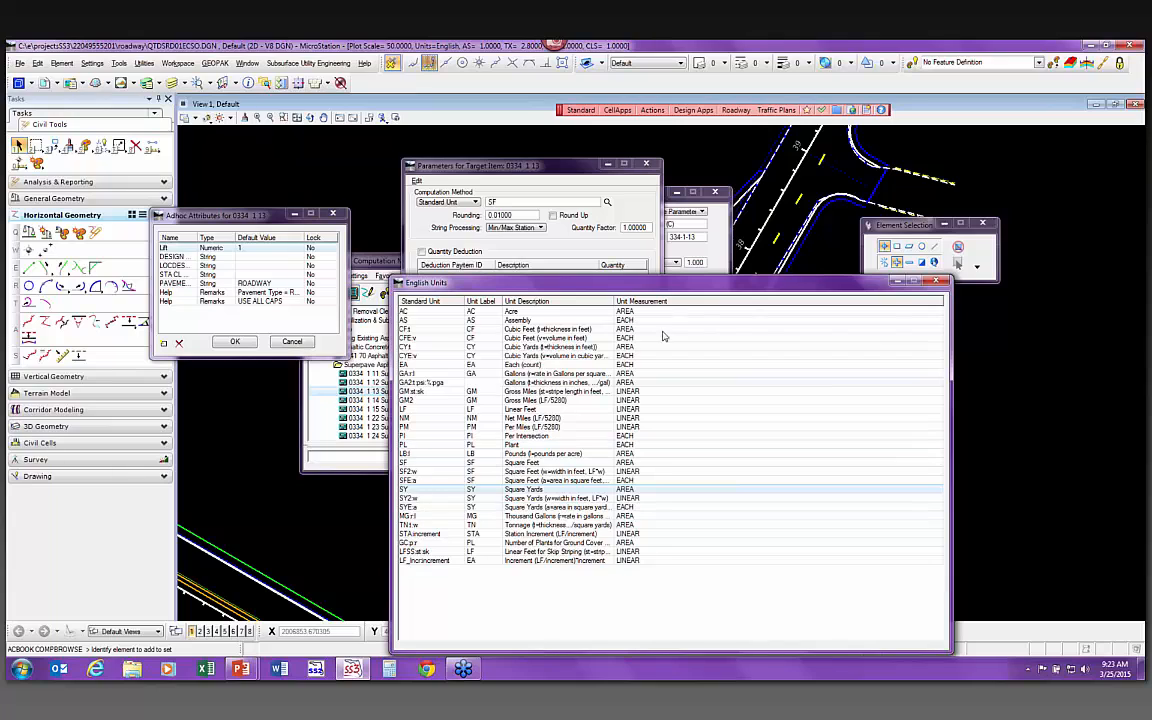
left_click_drag(611, 301, 764, 300)
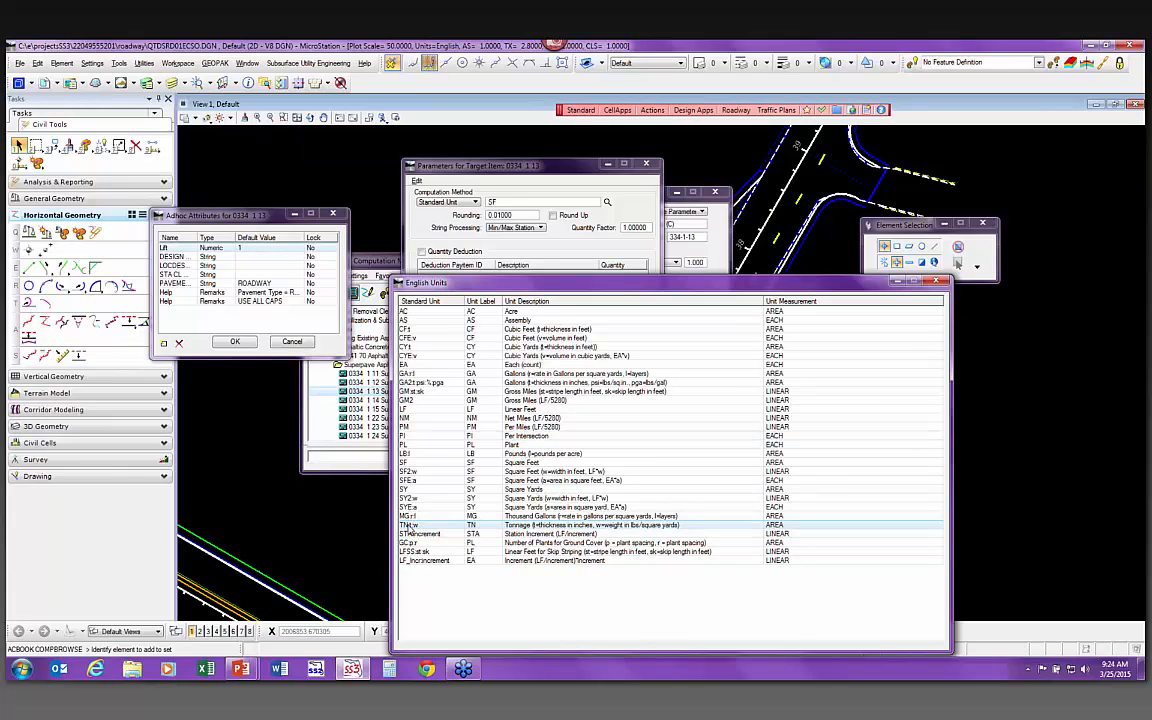
left_click(506, 206)
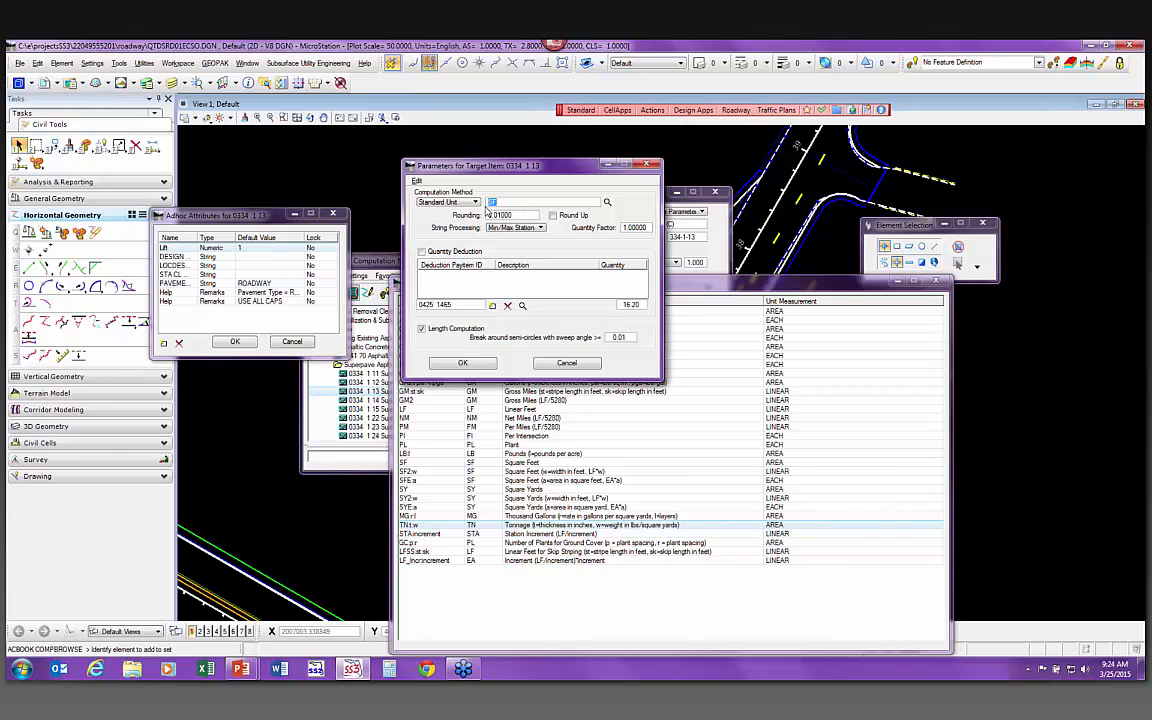
type("TN")
type("2")
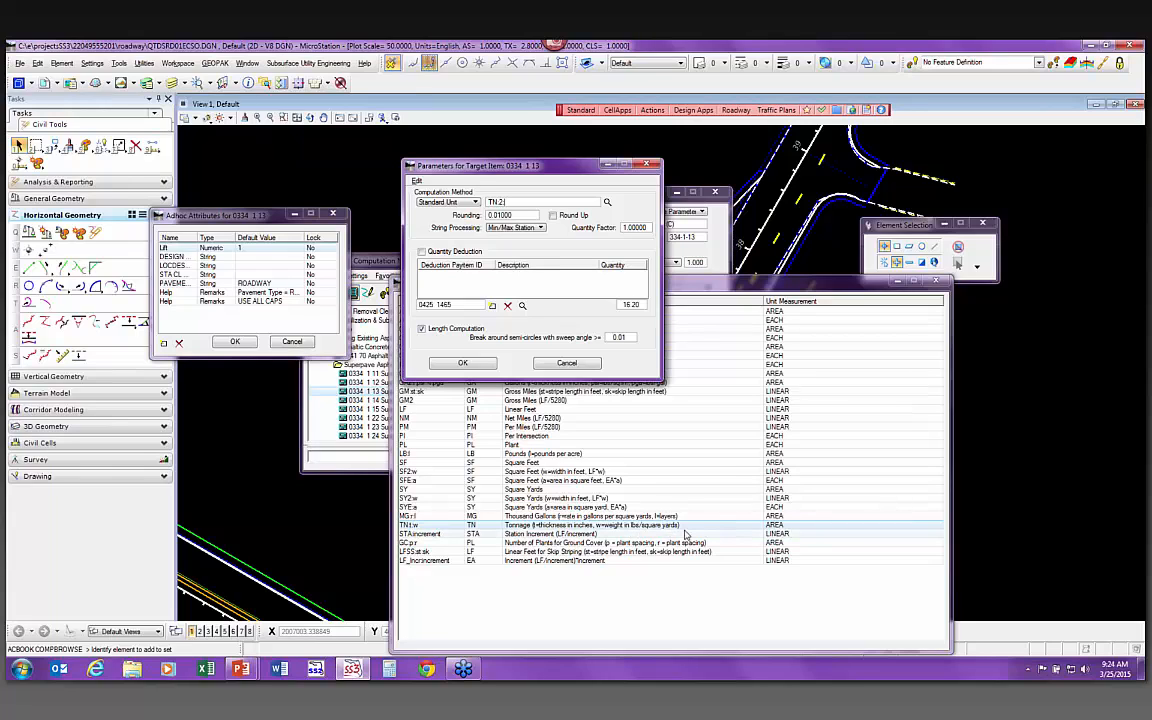
type(".60")
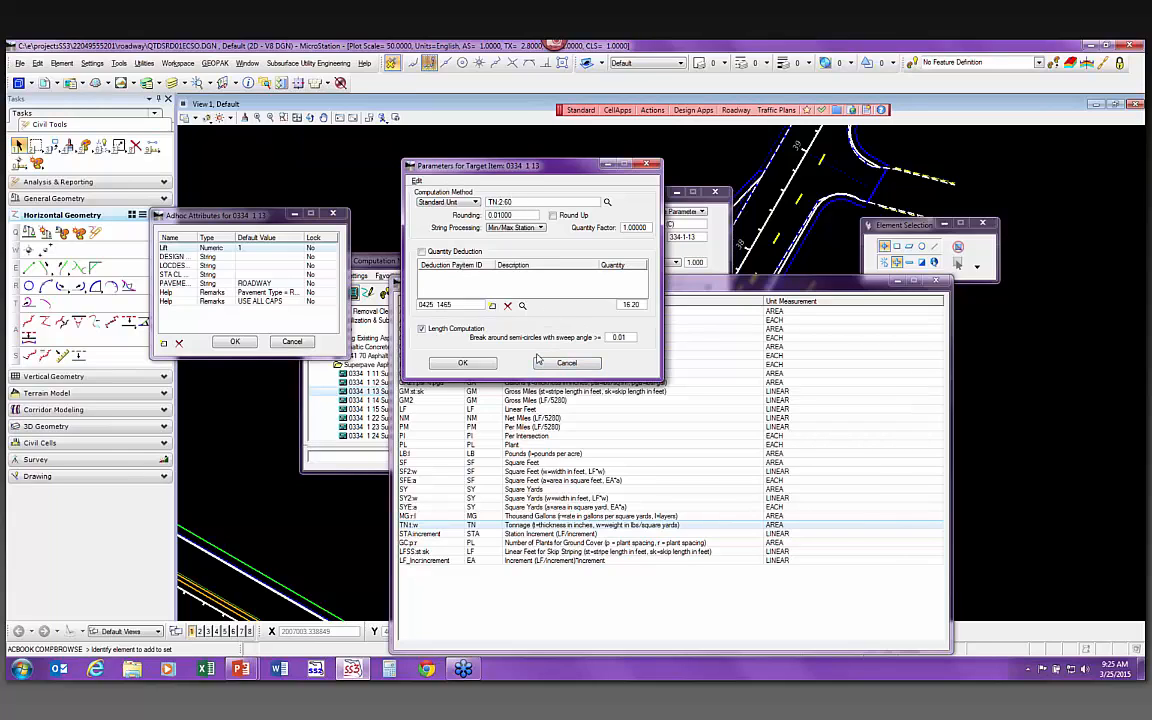
left_click(566, 363)
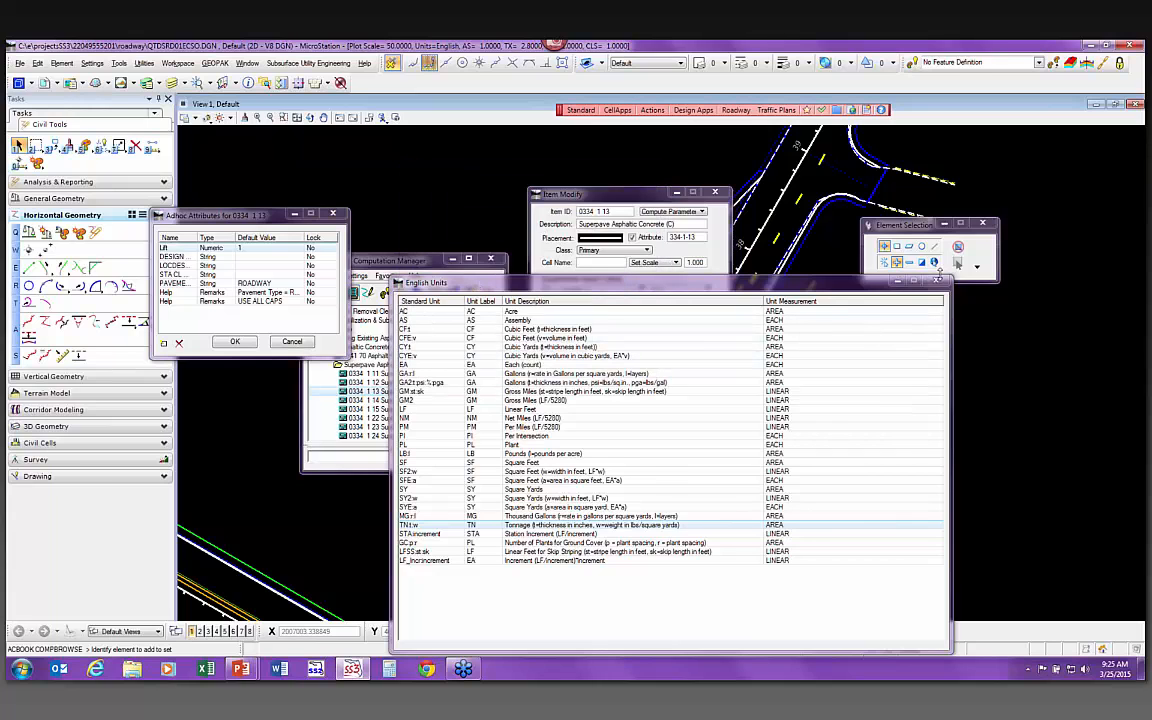
left_click(937, 283)
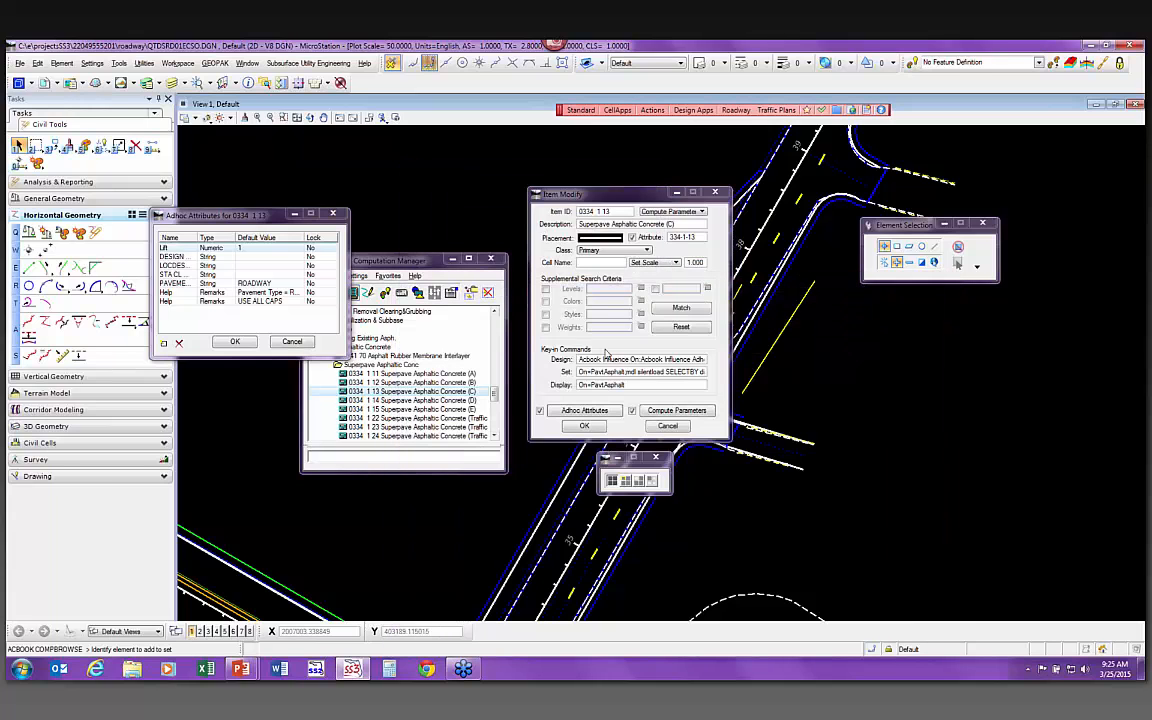
Reopen the Superpave item's compute parameters and examine the Equation method and its tonnage formula
left_click(671, 411)
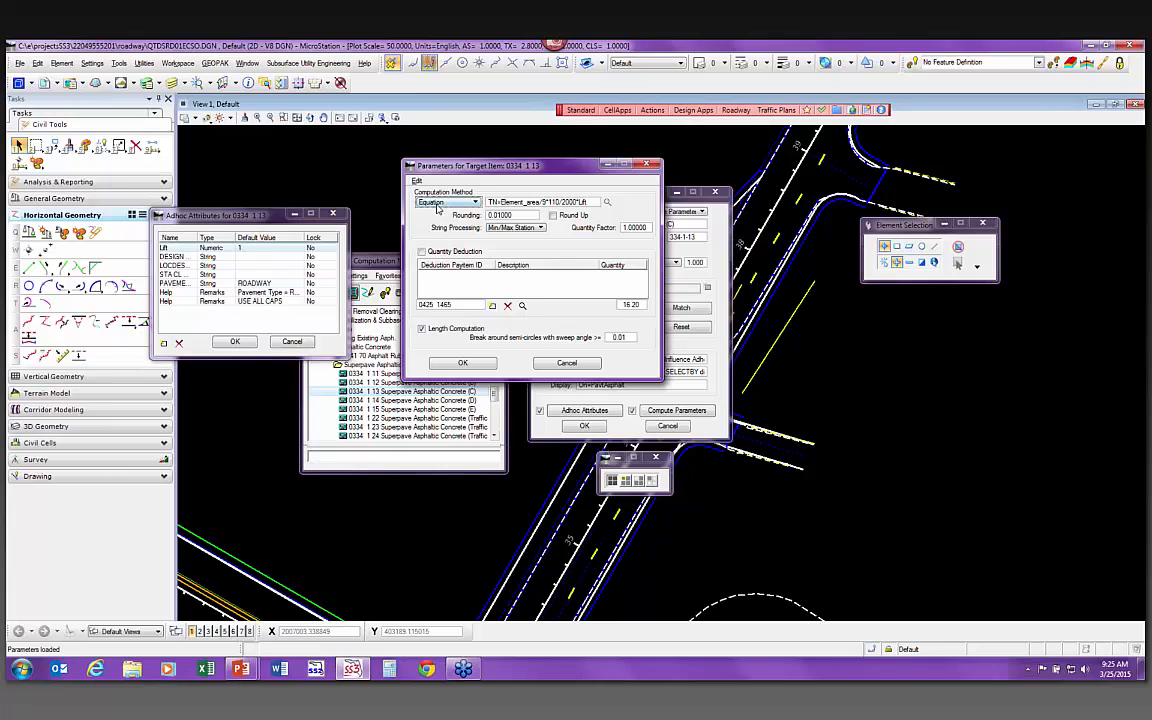
left_click(414, 185)
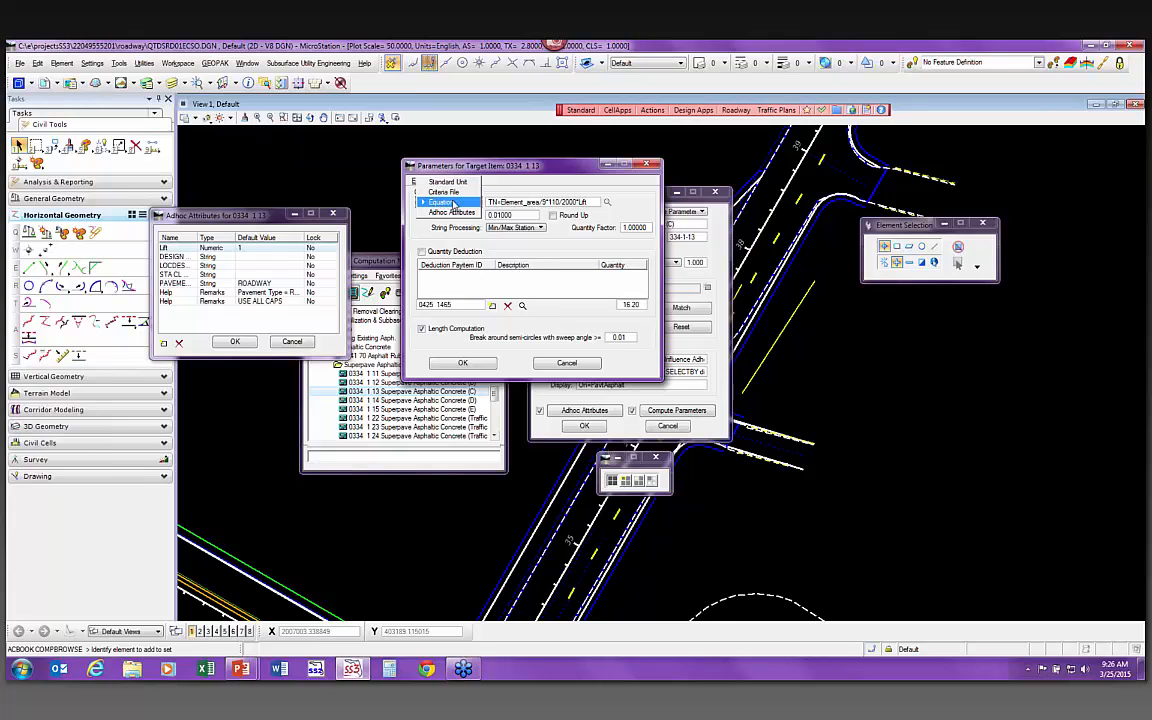
left_click(462, 203)
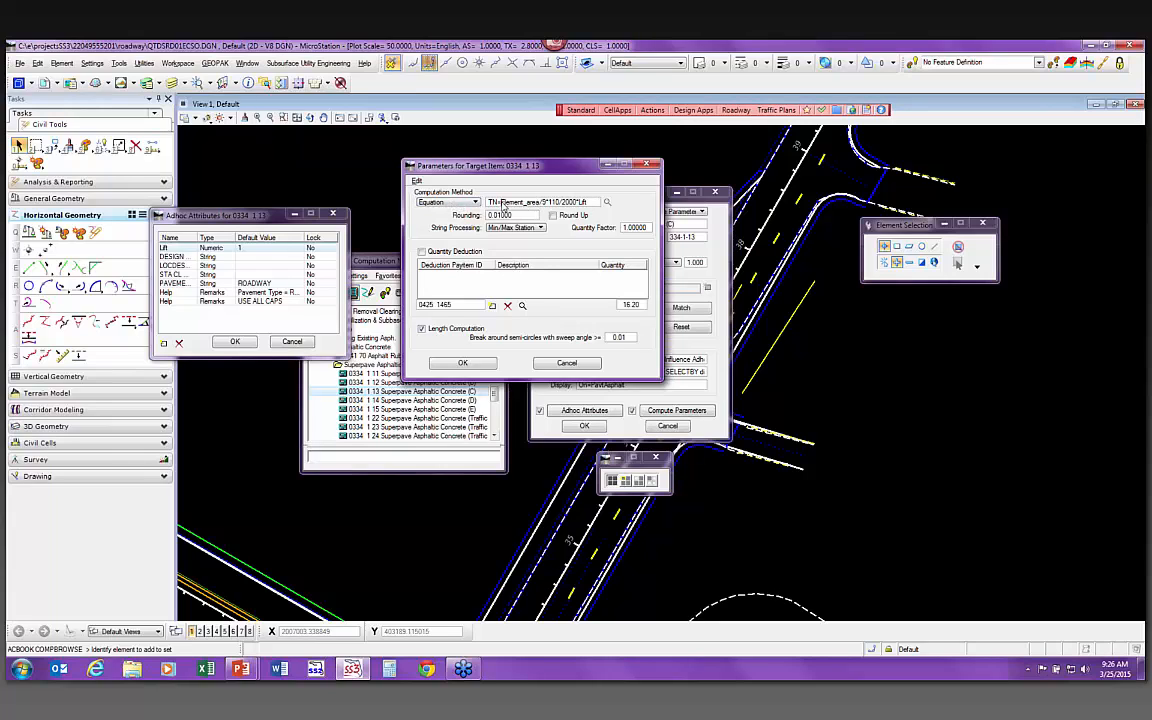
left_click_drag(499, 203, 486, 214)
left_click_drag(502, 203, 615, 196)
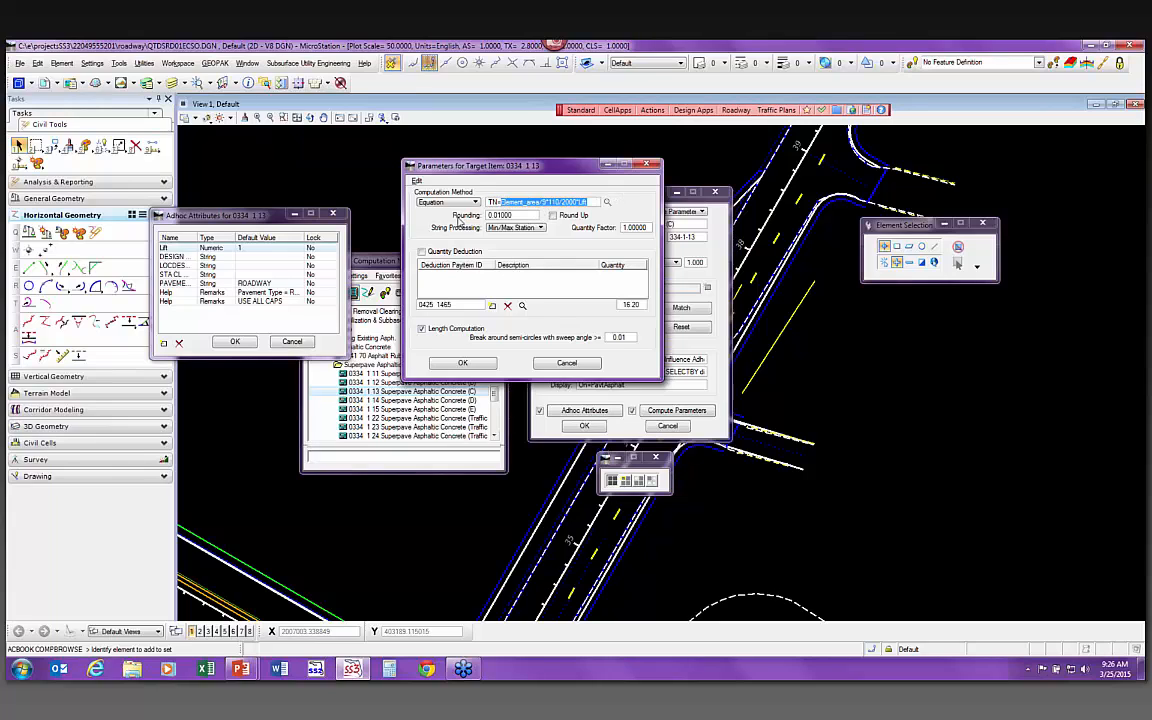
Set the Superpave item's computation method to Adhoc Attributes
left_click(410, 192)
left_click(449, 204)
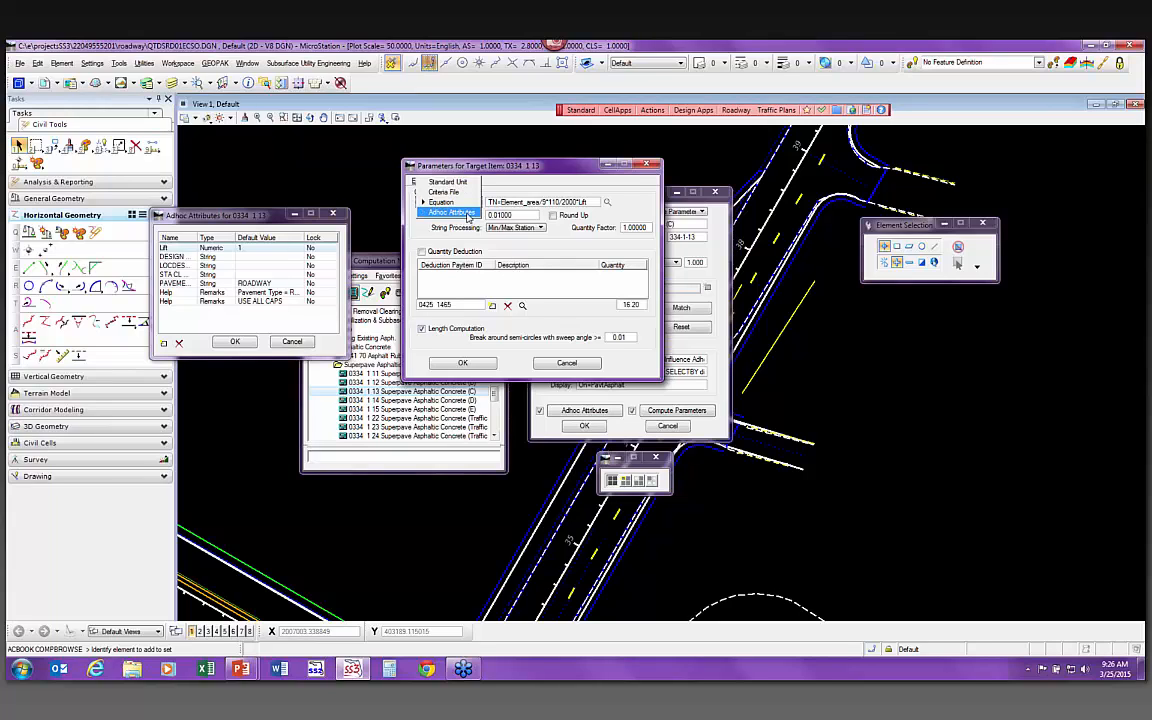
left_click(468, 214)
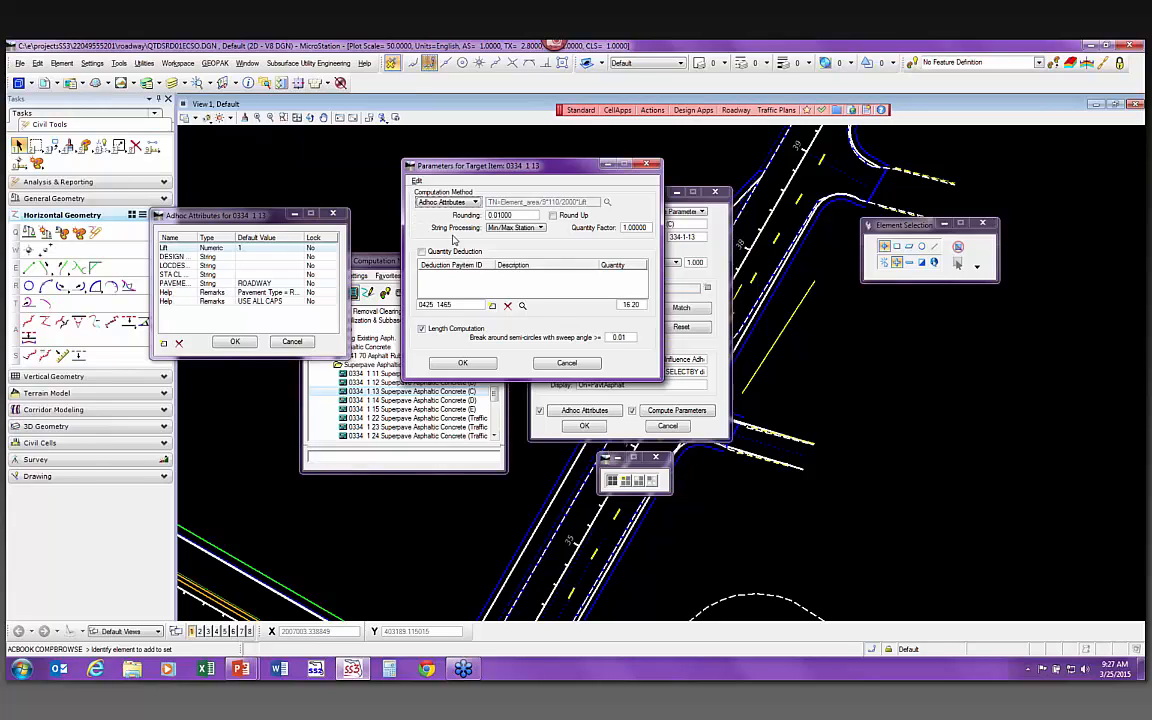
Discard the Superpave item's open edits and collapse the Asphaltic Concrete category
left_click(568, 364)
left_click(669, 426)
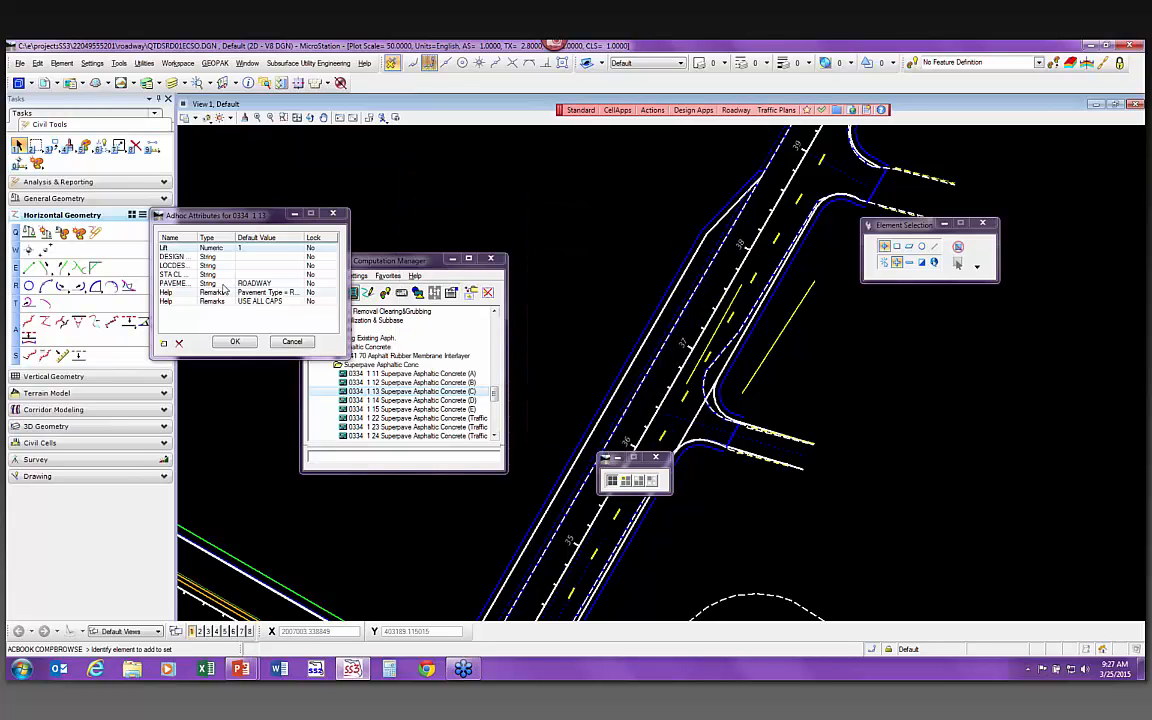
left_click(335, 213)
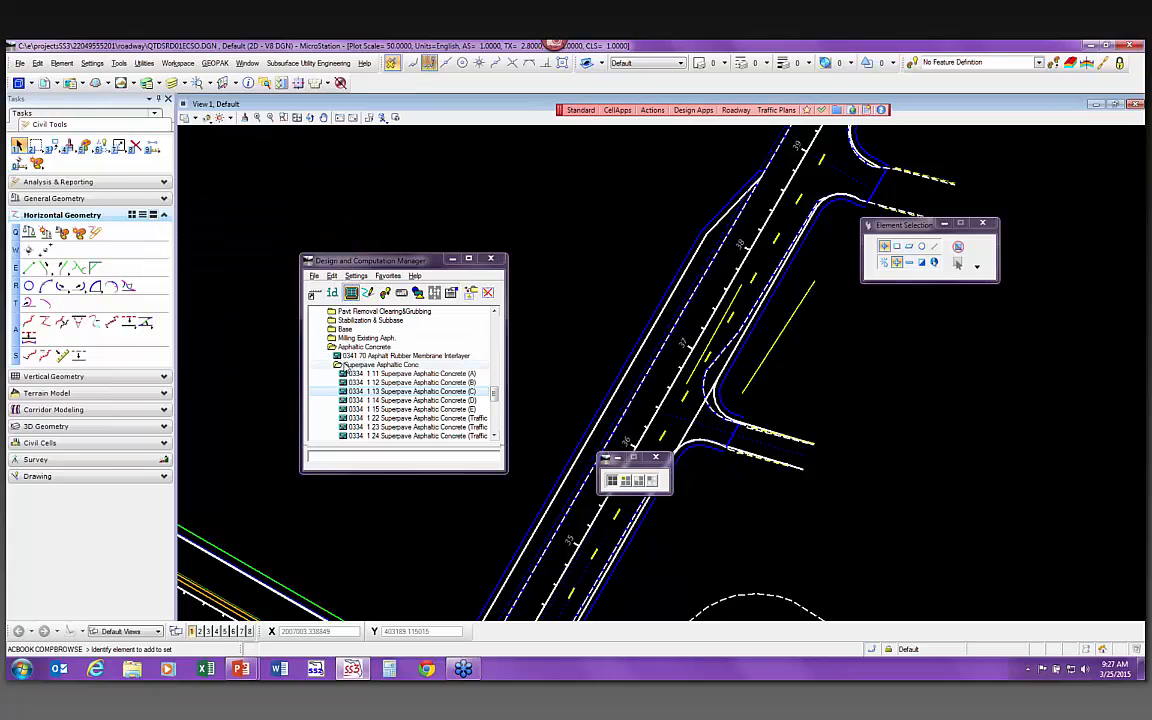
double_click(364, 348)
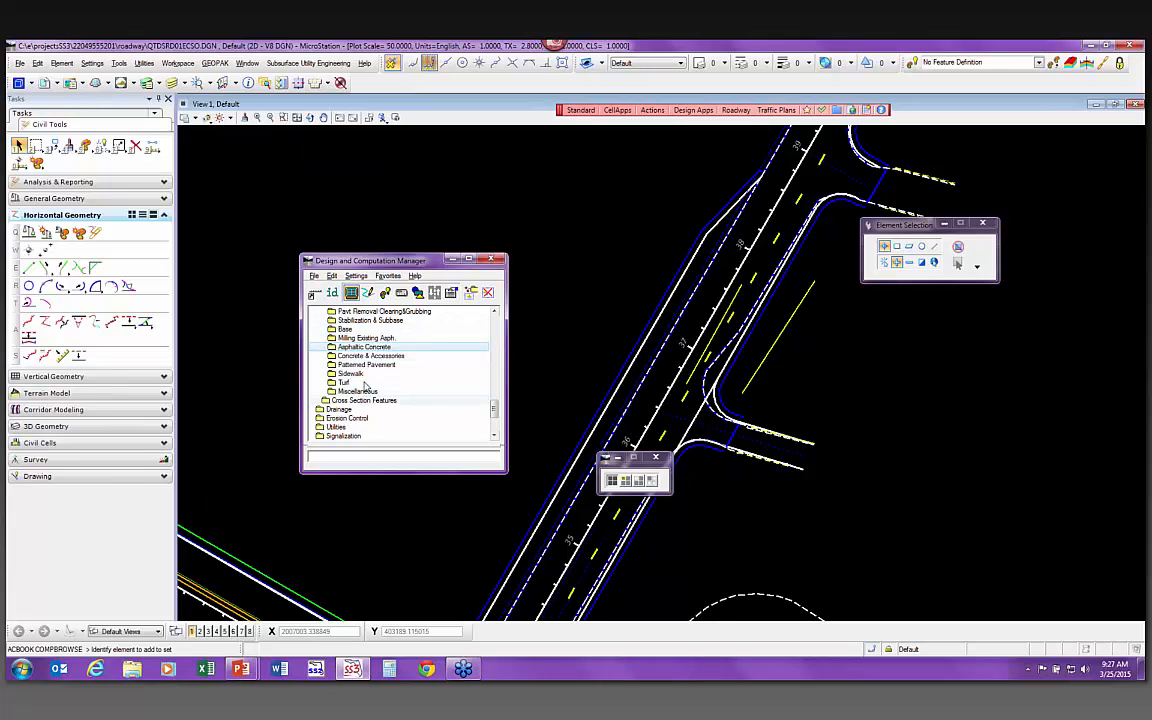
Examine the compute parameters of item 0536 1 1 Guardrail - Roadway in the Guardrail category, leaving them unmodified
scroll(365, 385, "up", 4)
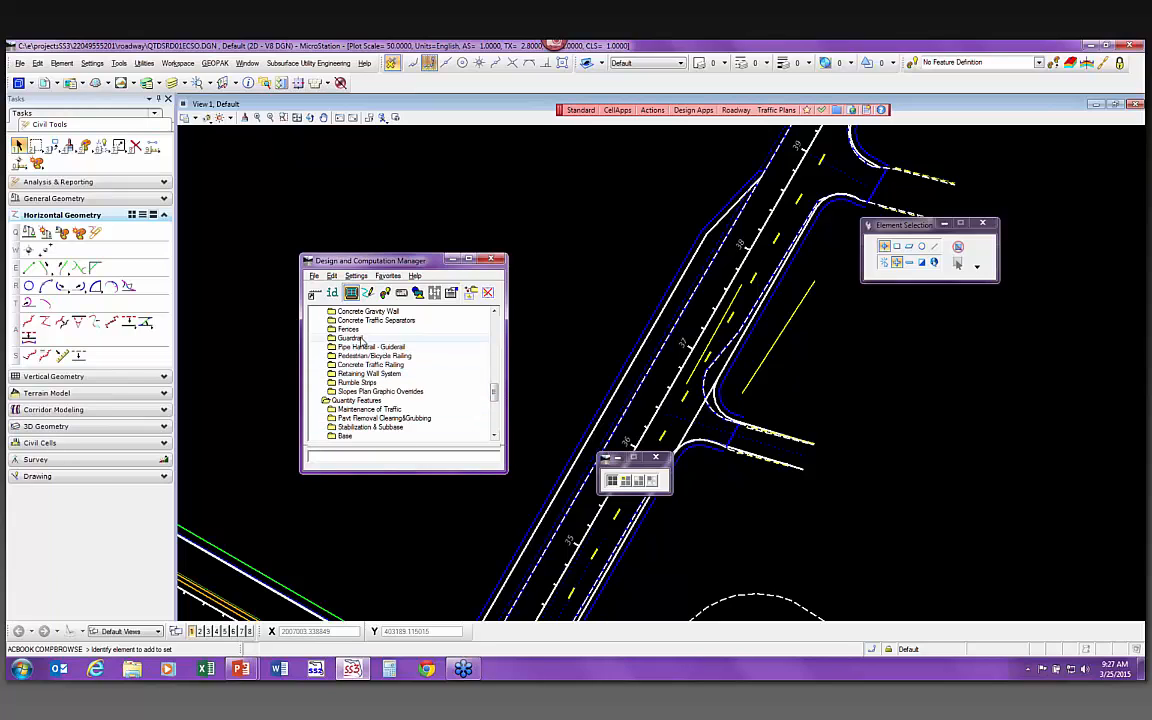
double_click(350, 338)
double_click(355, 356)
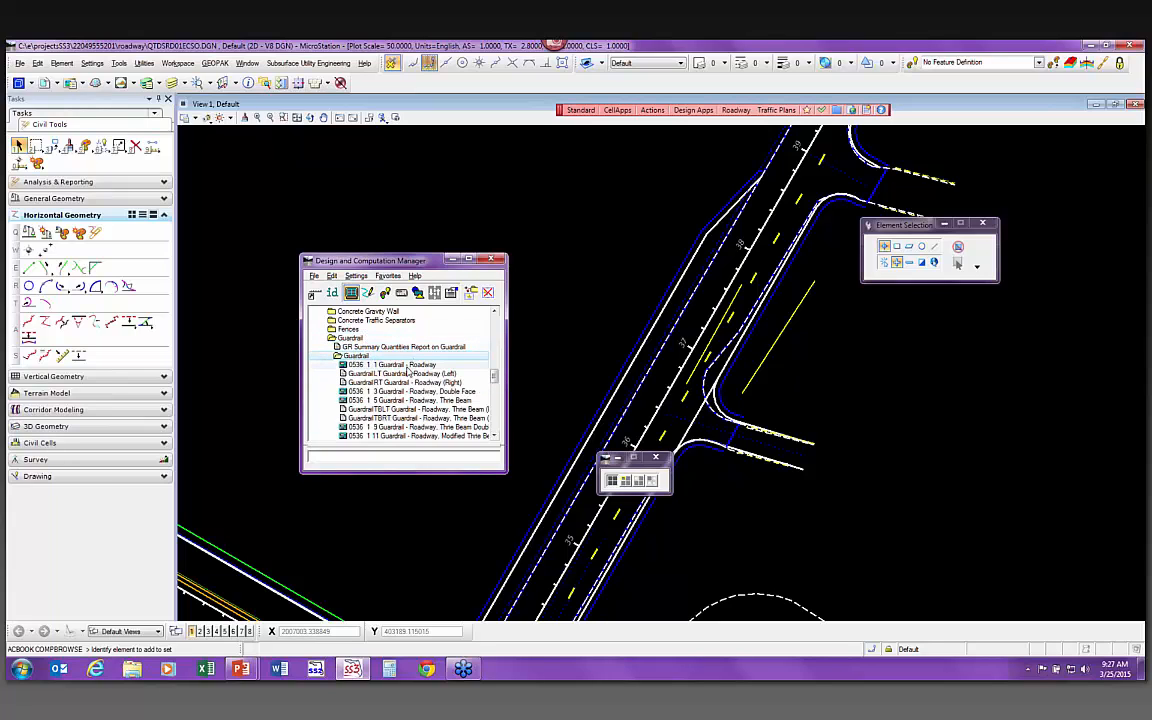
right_click(396, 364)
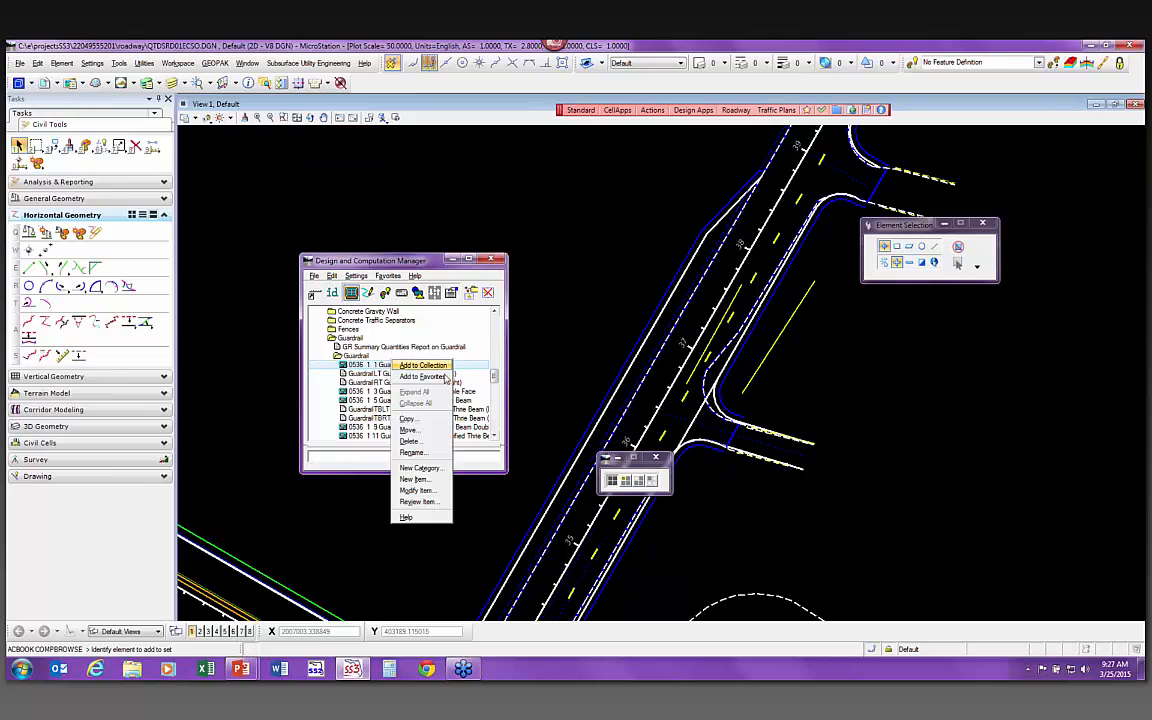
left_click(432, 491)
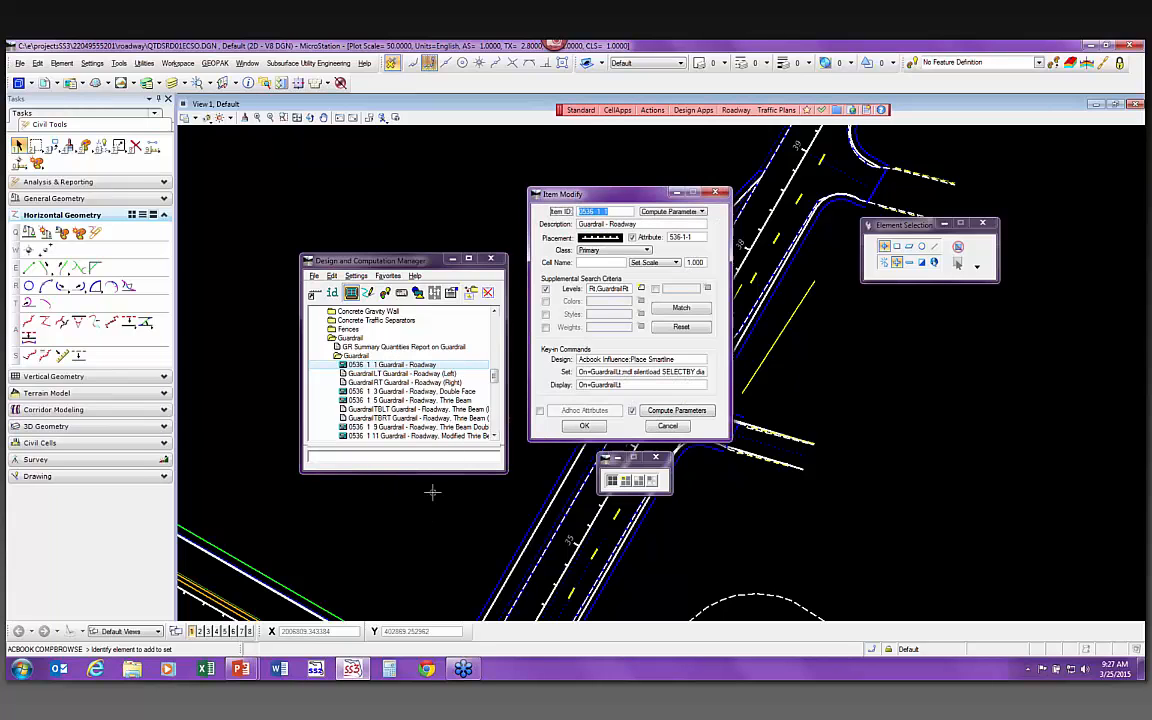
left_click(676, 410)
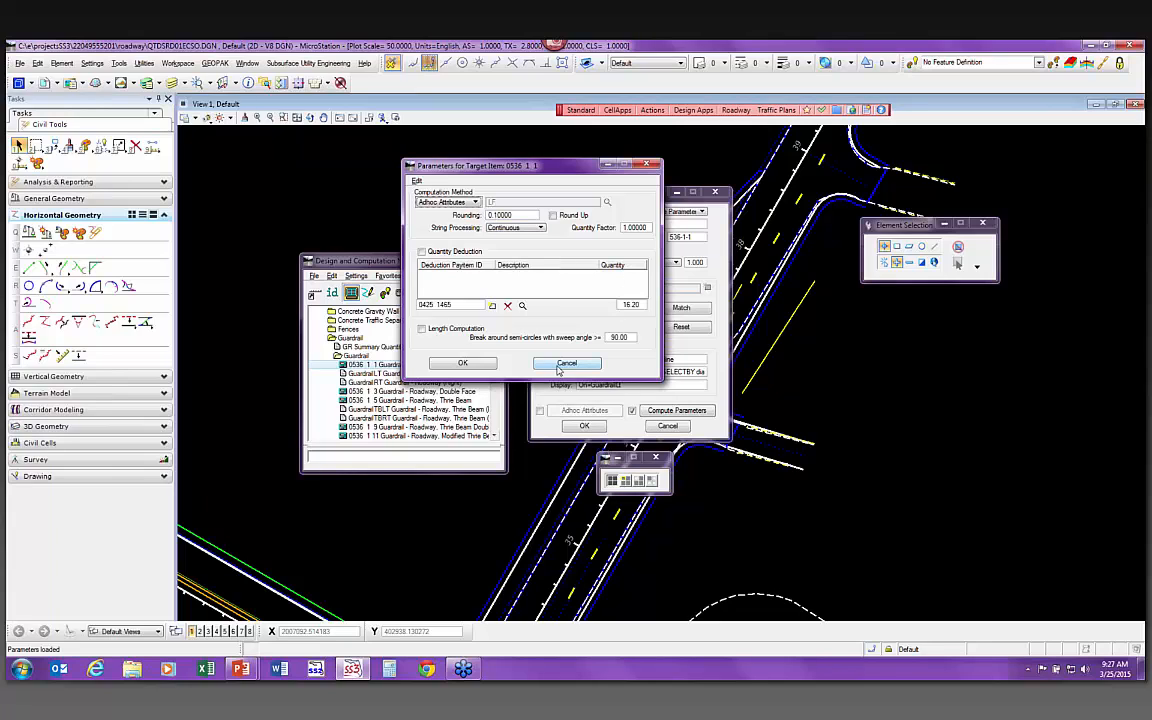
left_click(576, 371)
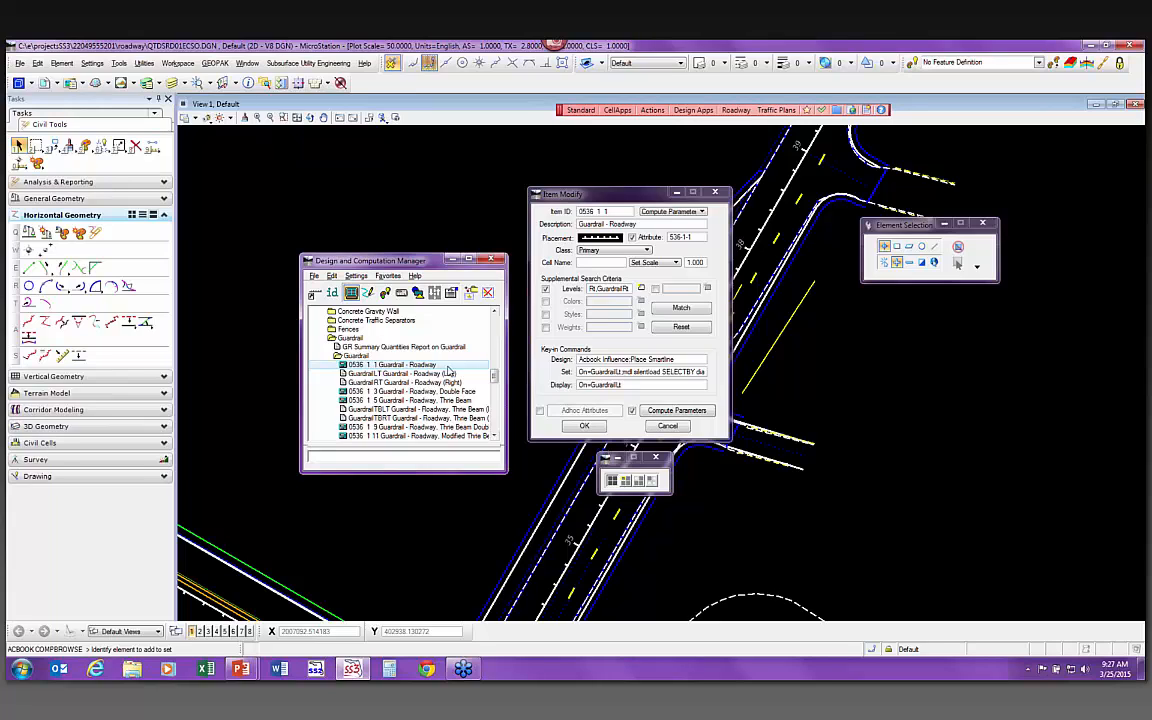
Select the left roadway guardrail item and switch the manager to its database editing mode
left_click(445, 373)
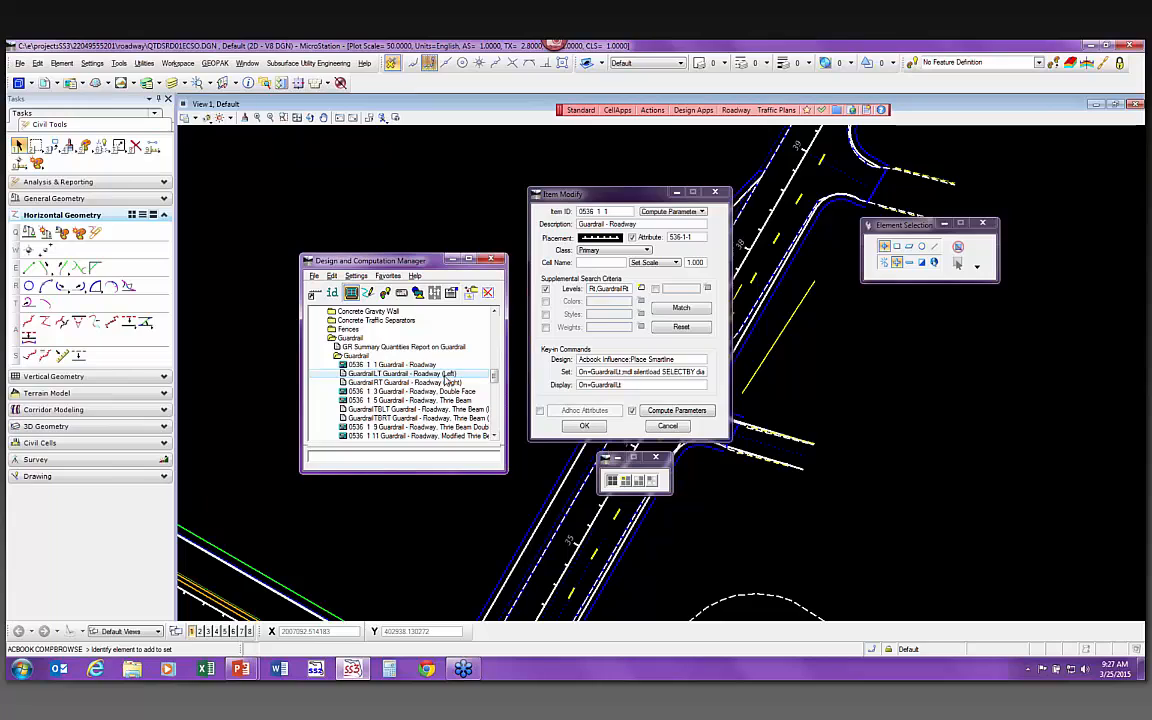
left_click(447, 382)
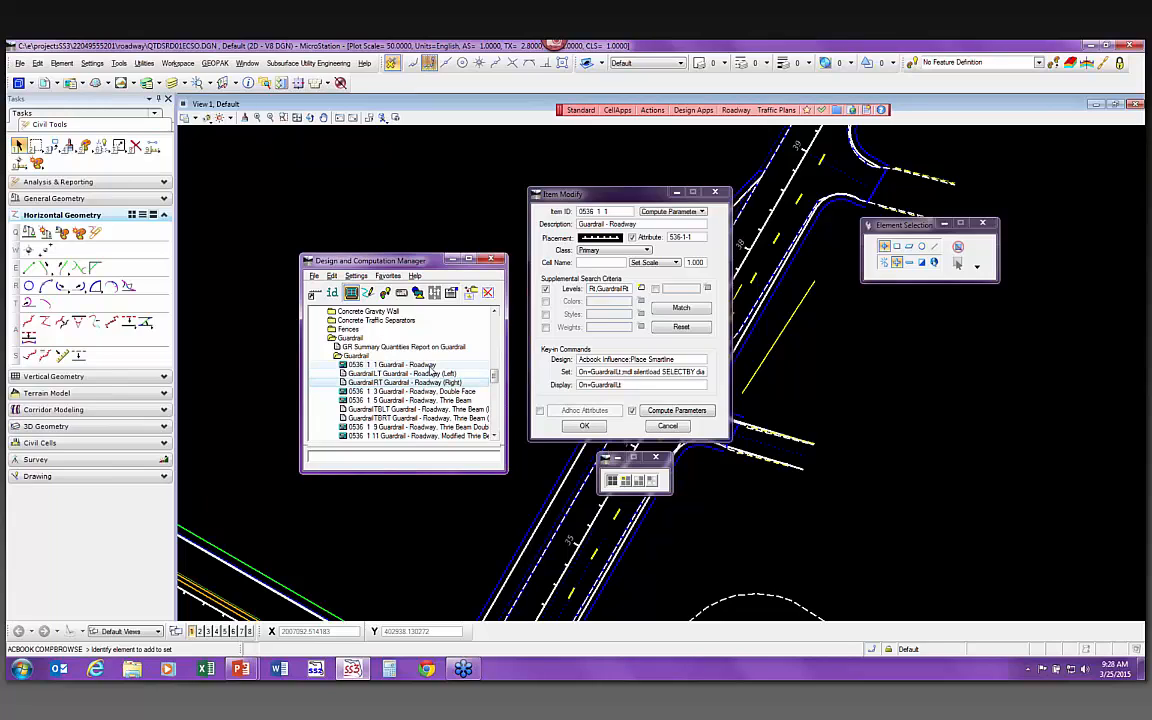
left_click(421, 374)
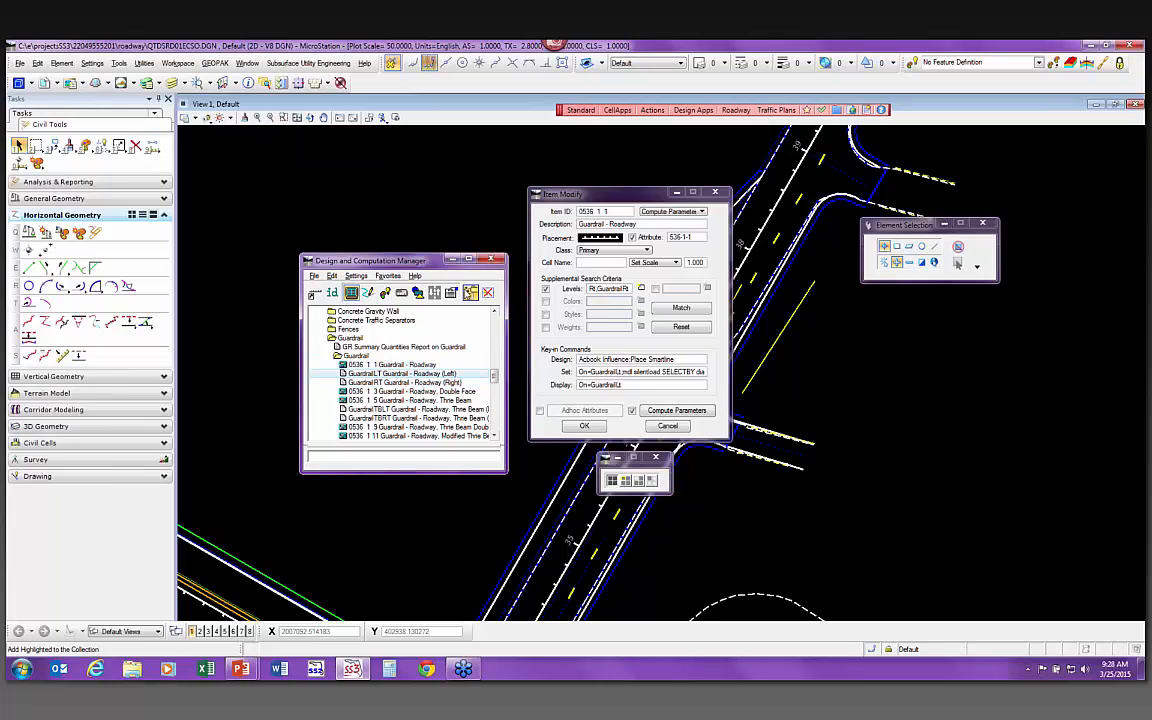
left_click_drag(428, 261, 410, 262)
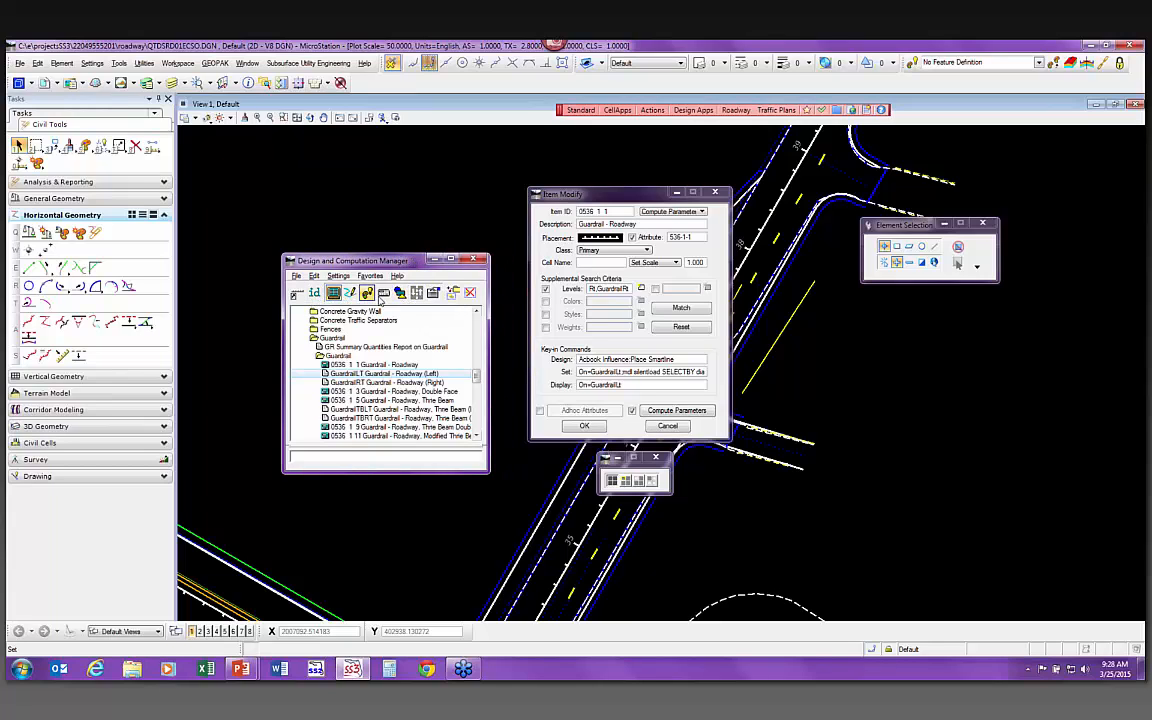
left_click(453, 292)
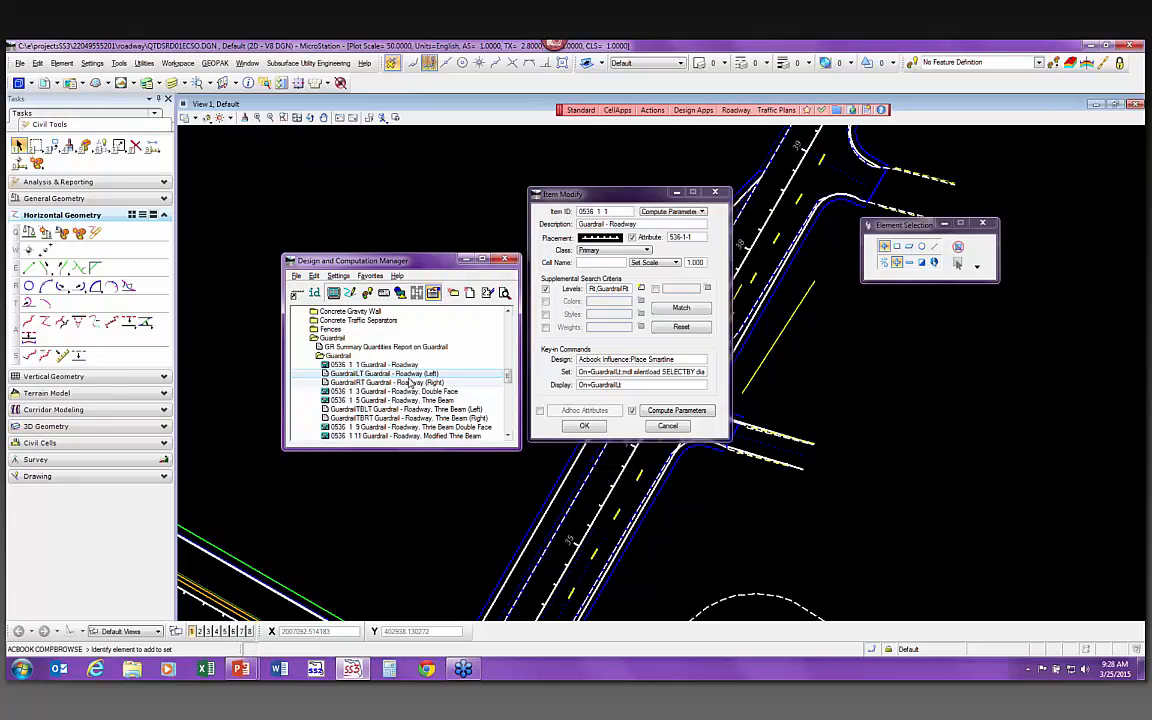
Compare the placement settings and search criteria of the GuardrailLT, GuardrailRT and 0536 1 1 item definitions
left_click(355, 376)
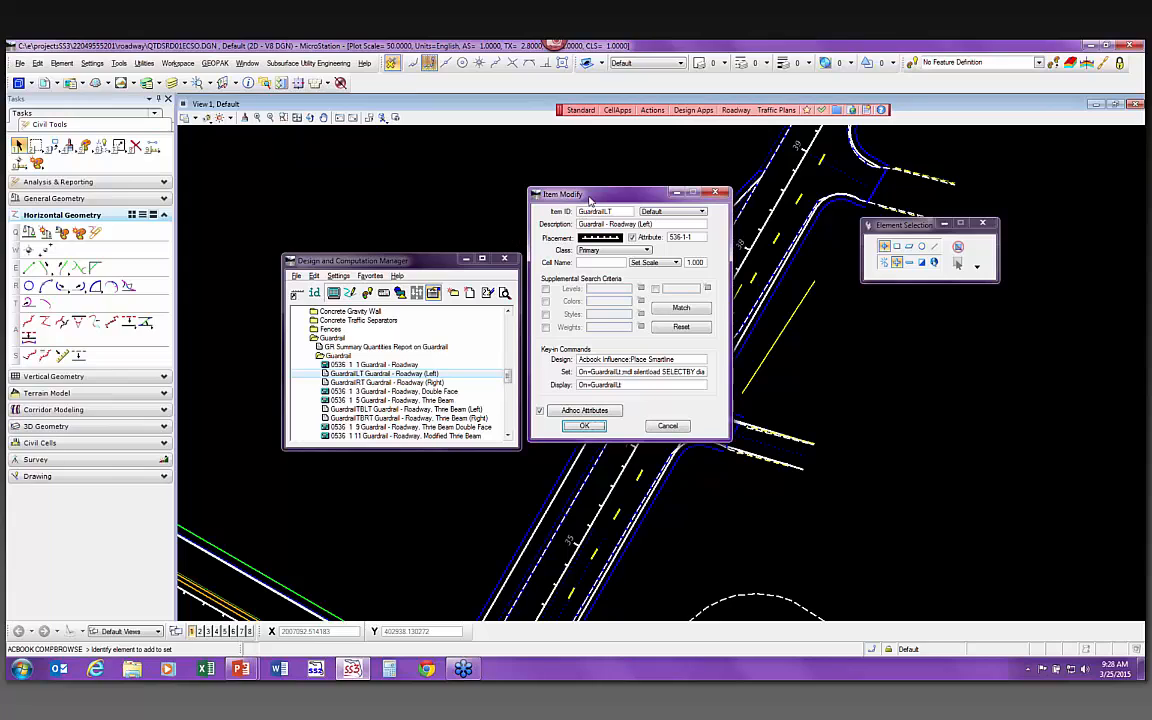
mouse_move(621, 241)
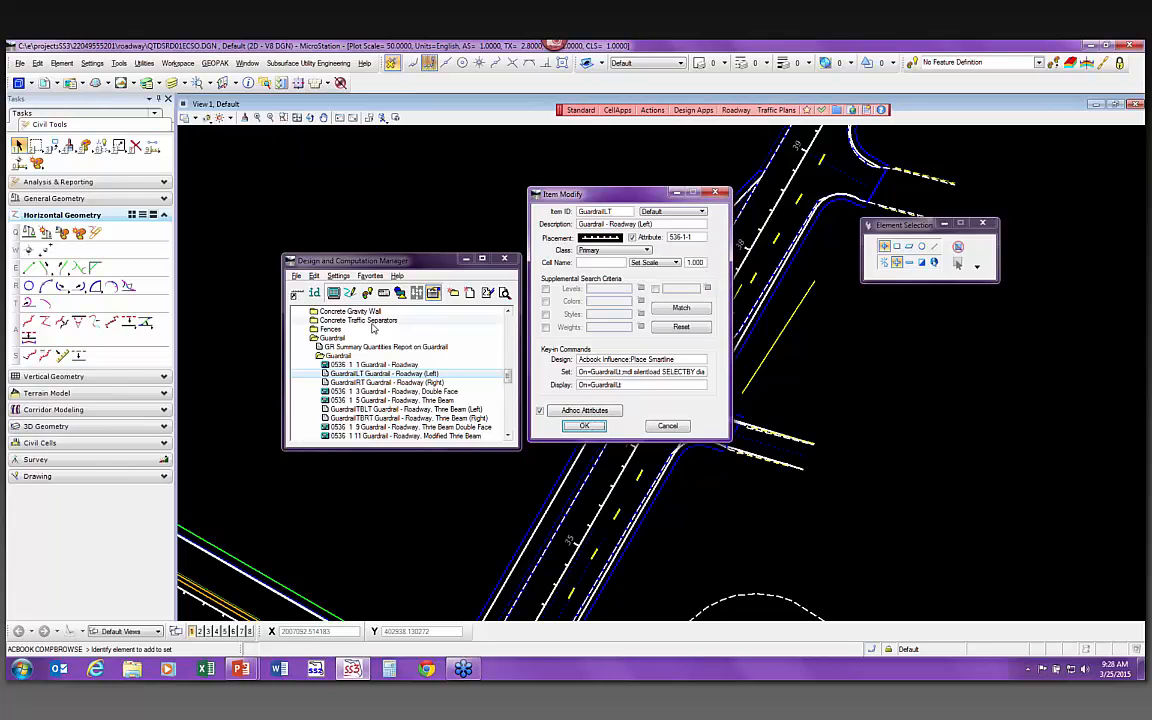
left_click(438, 383)
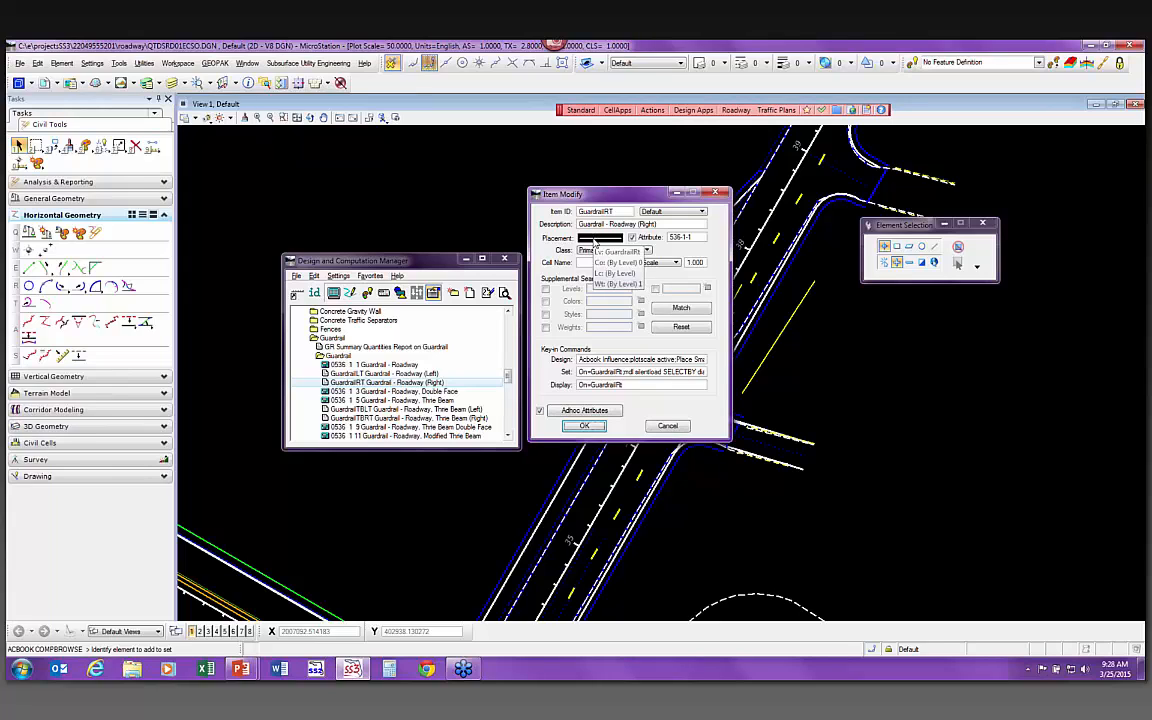
left_click(379, 365)
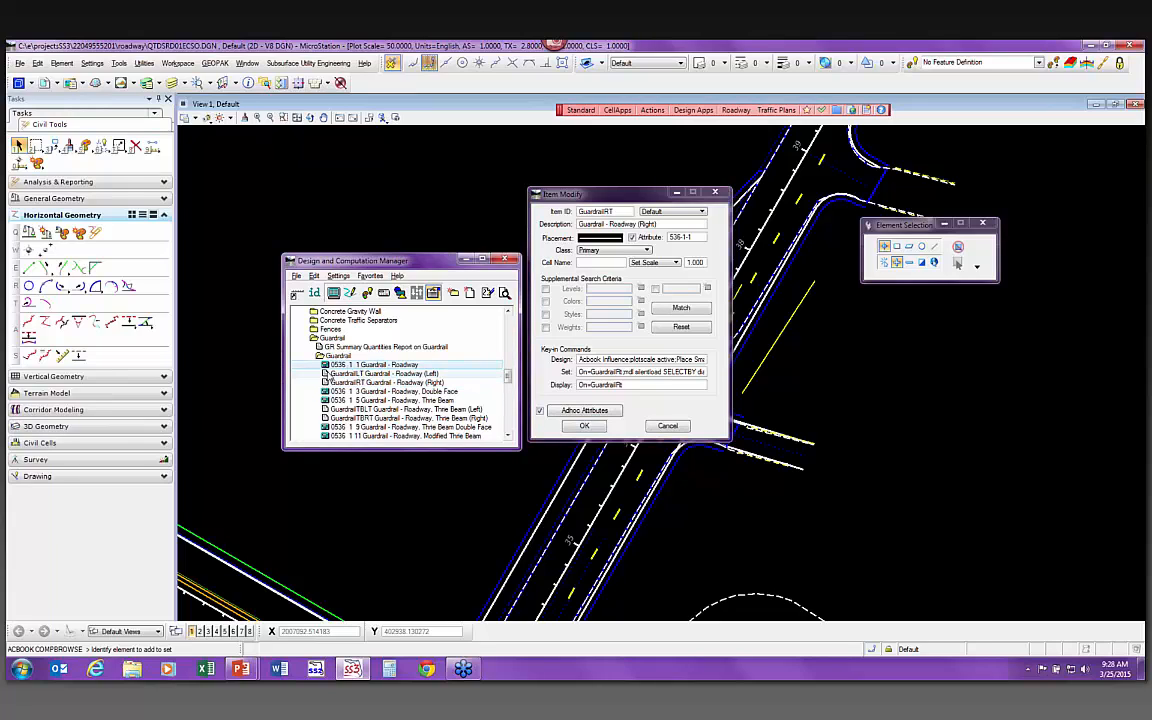
left_click(330, 381)
left_click(330, 365)
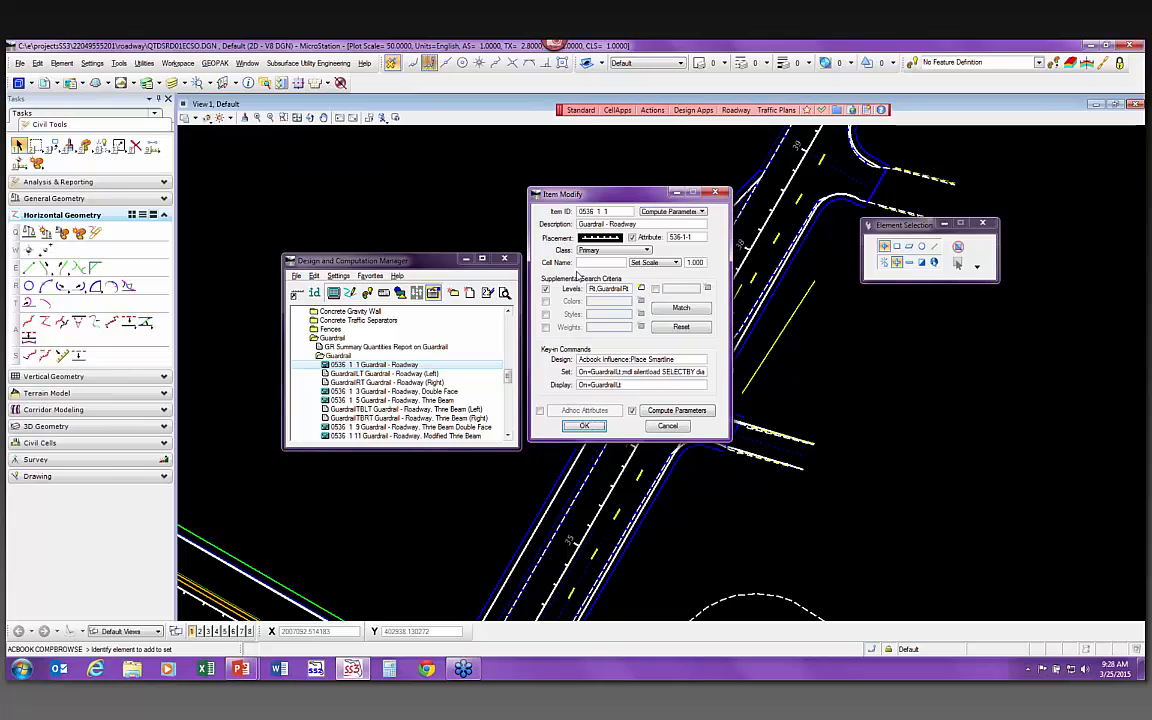
mouse_move(592, 243)
Enlarge the manager window and expand the GR w/ Rubrail and GR w/ Piperail categories
left_click_drag(517, 449, 590, 590)
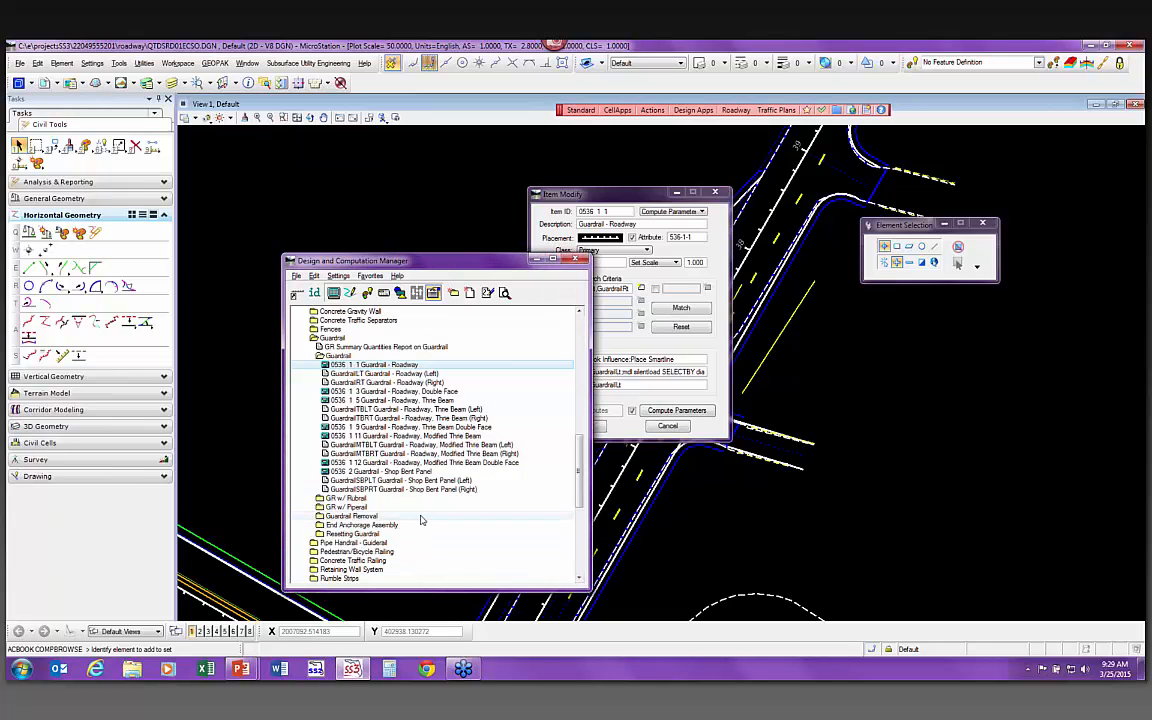
double_click(346, 498)
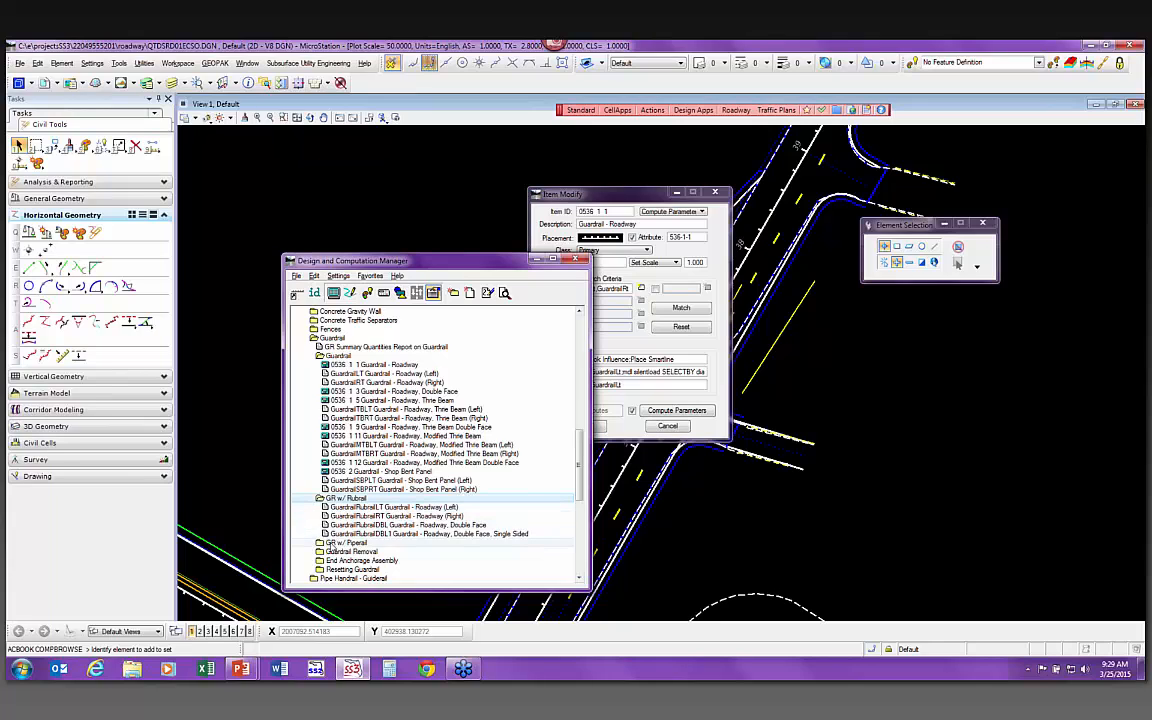
double_click(346, 542)
scroll(380, 510, "down", 1)
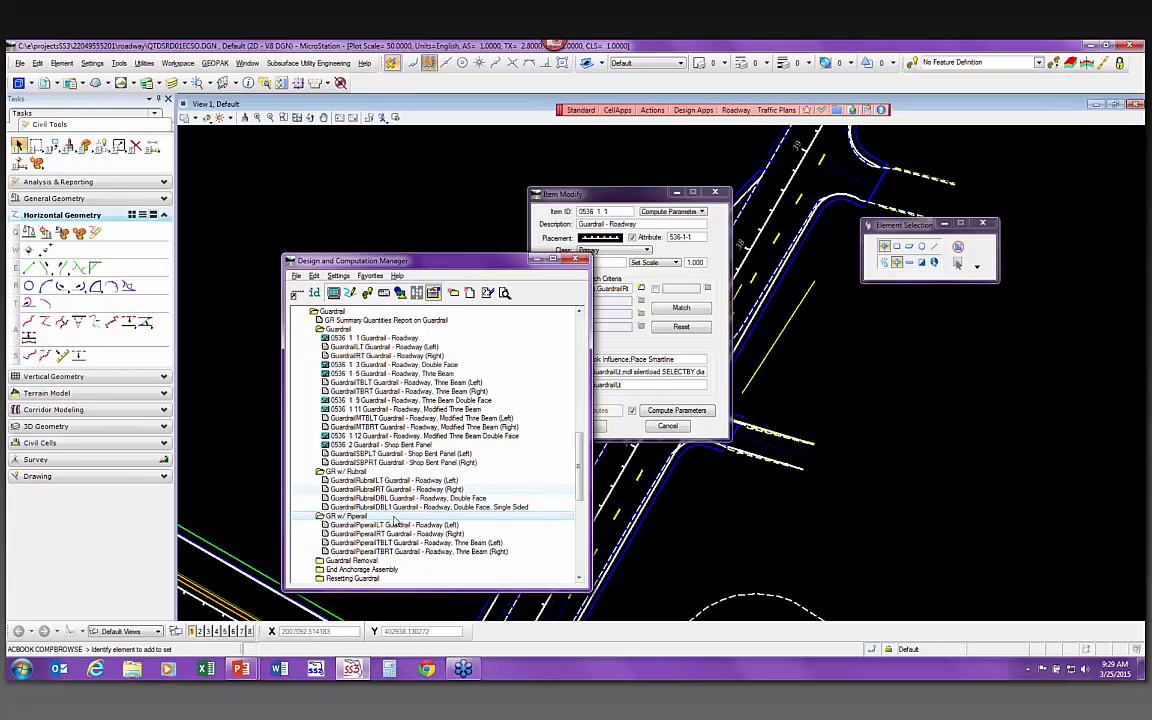
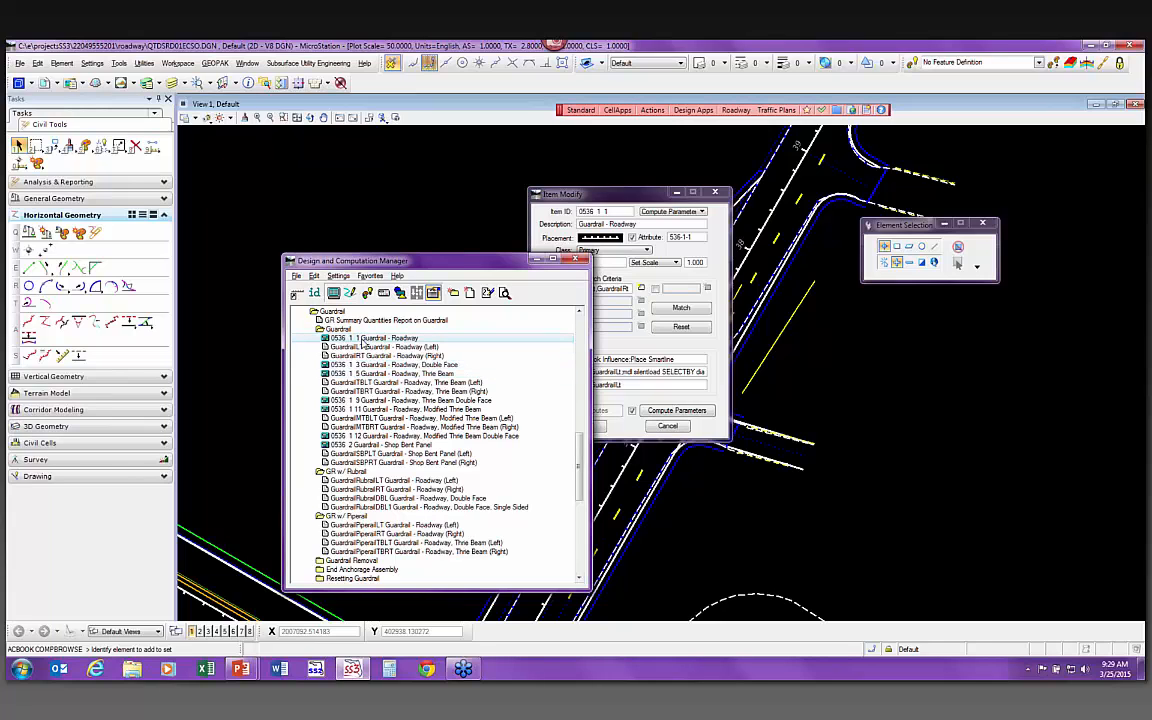
Review the compute parameters of item 0536 1 1 again and accept the item definition as it is
left_click_drag(627, 197, 730, 200)
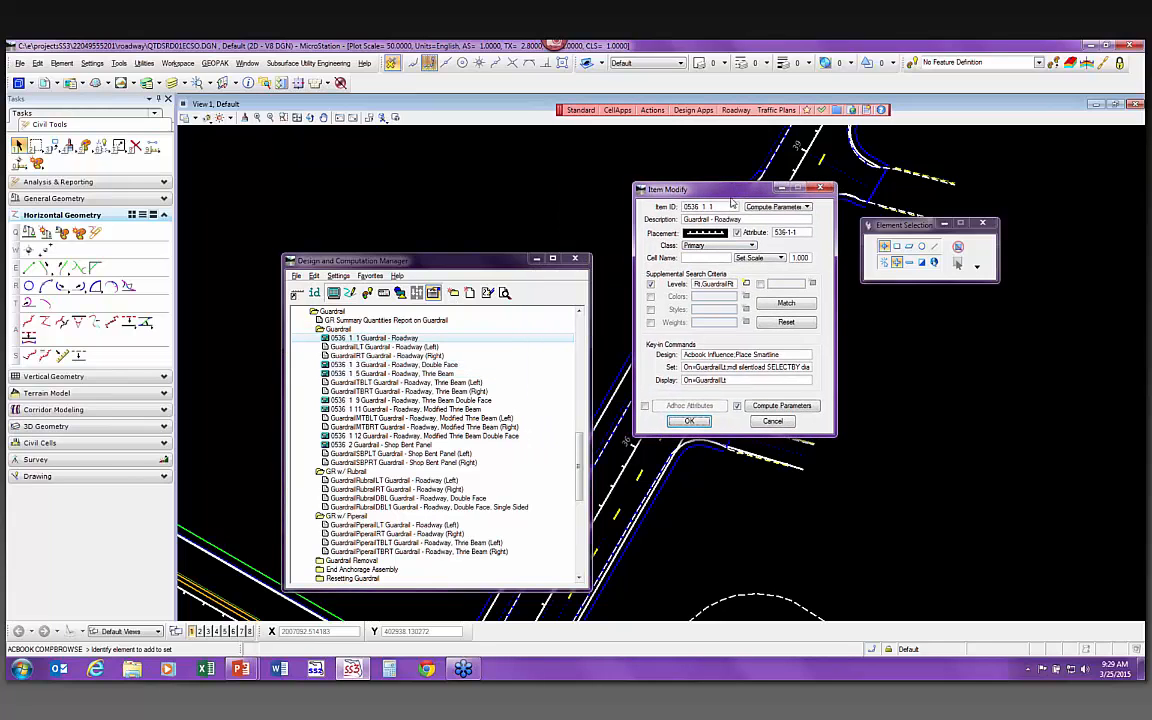
left_click(781, 405)
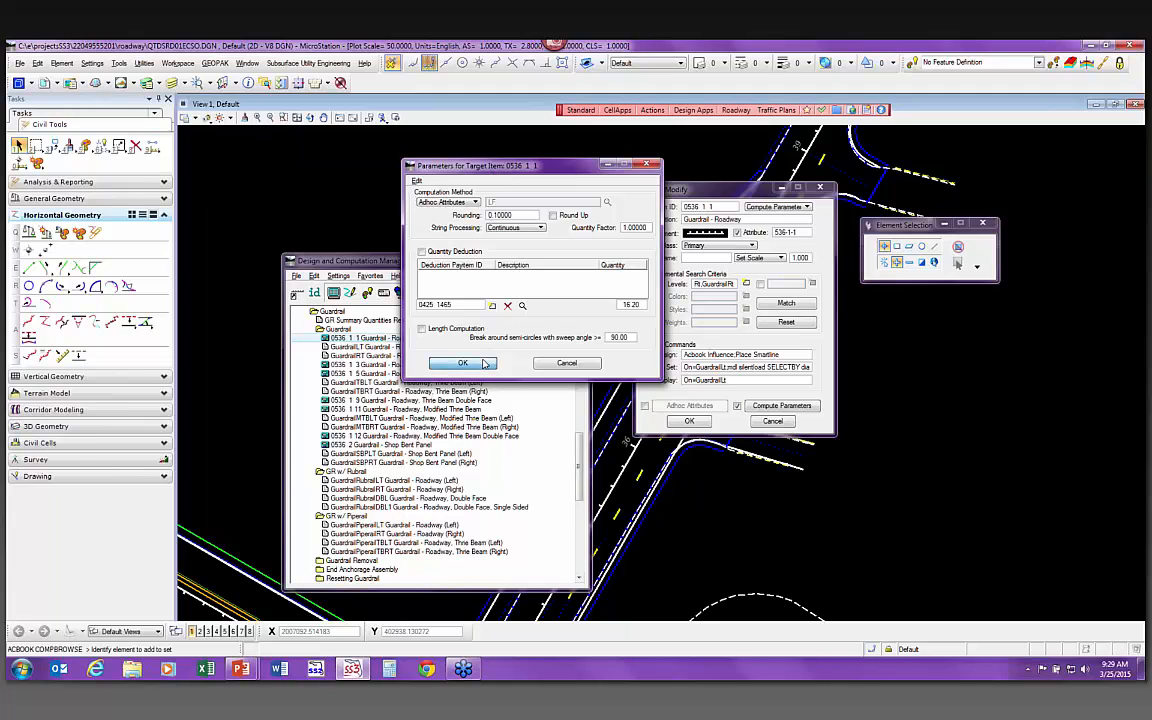
left_click(462, 363)
left_click(689, 420)
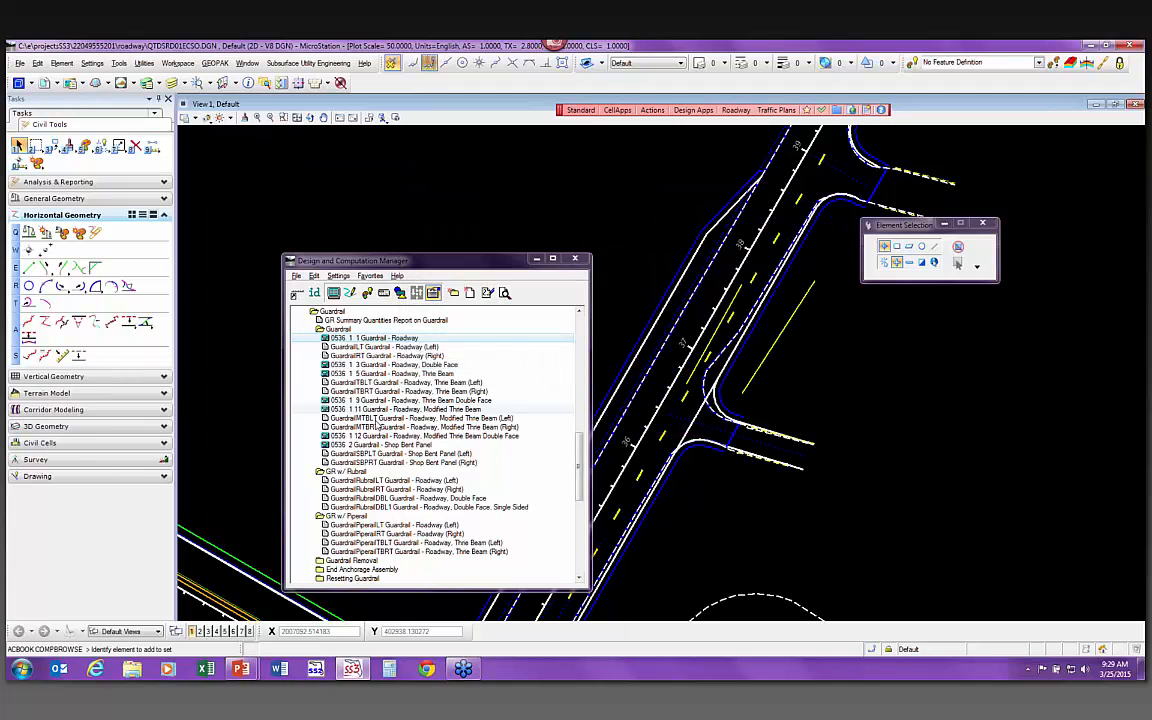
Open the adhoc attributes of the GuardrailRubrailLT item
left_click(391, 347)
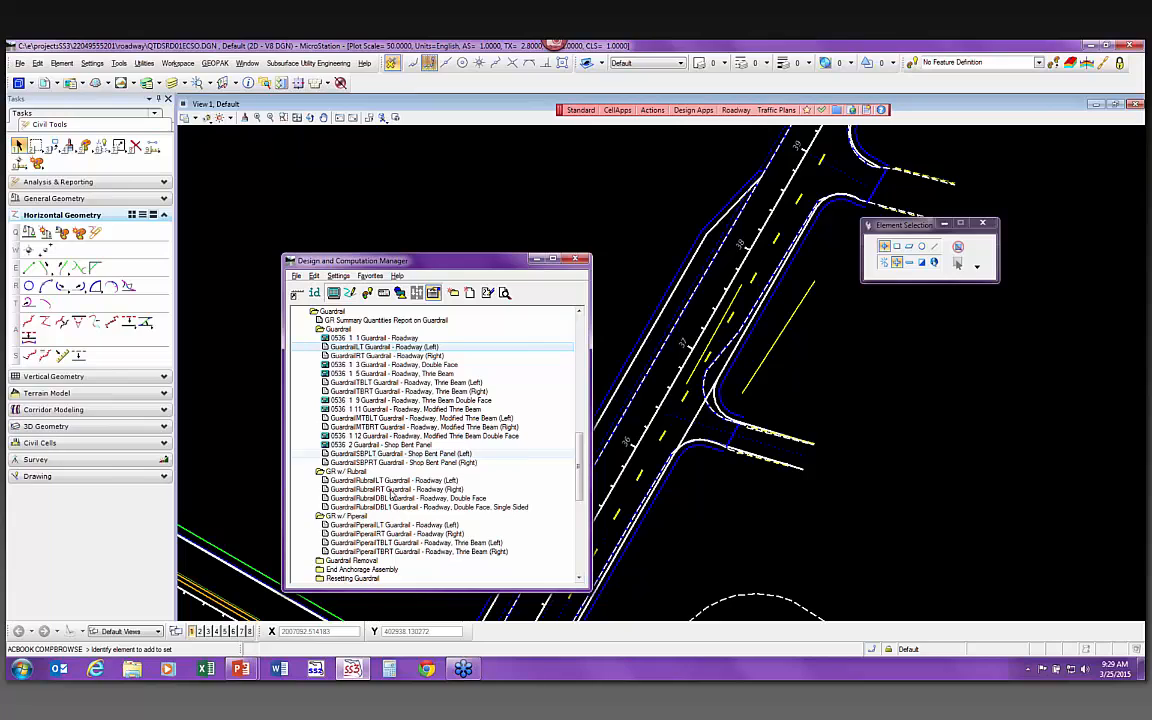
left_click(396, 481)
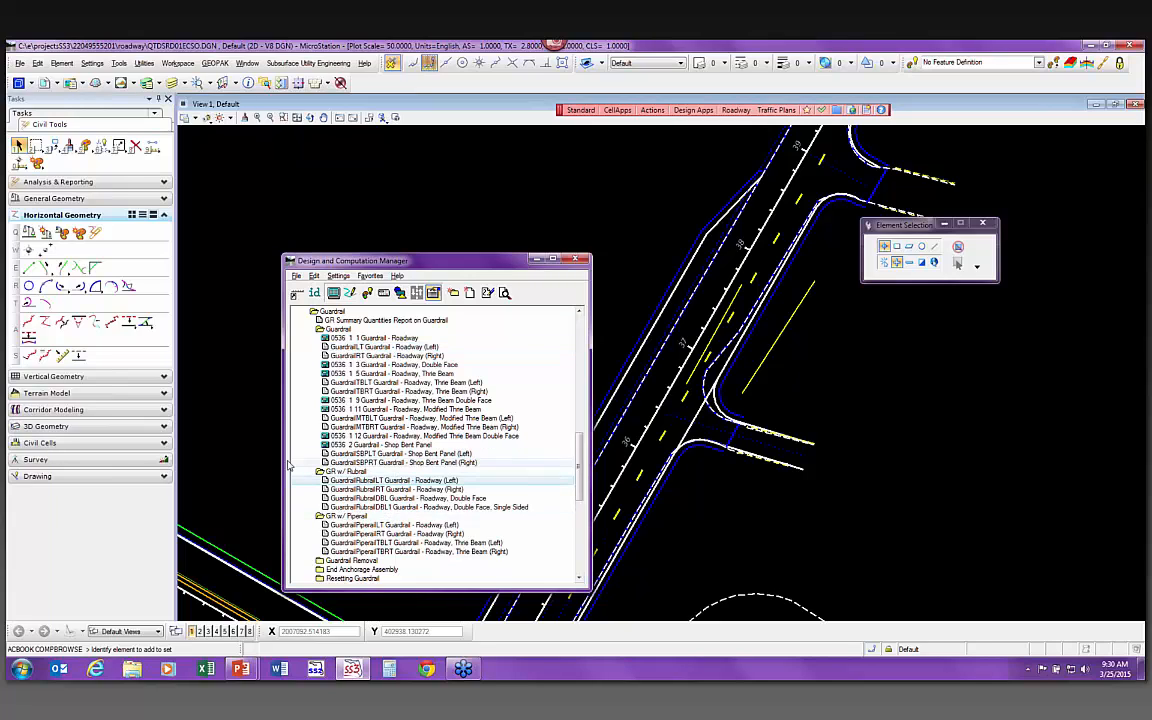
double_click(397, 482)
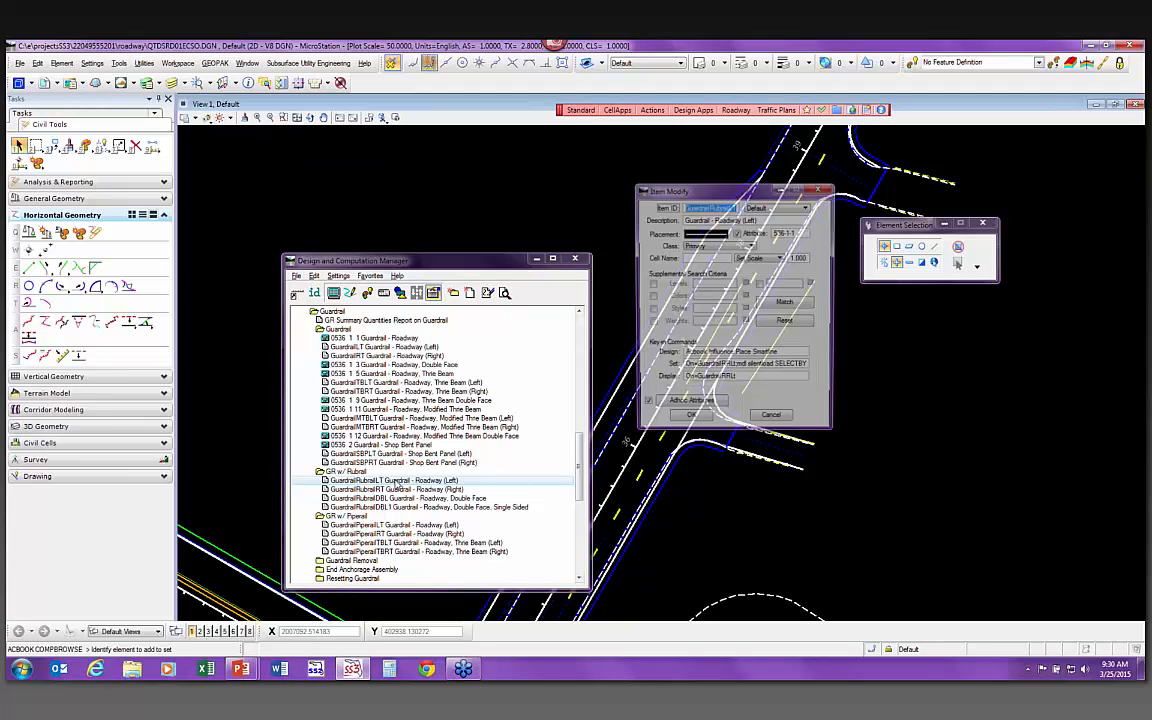
left_click(680, 406)
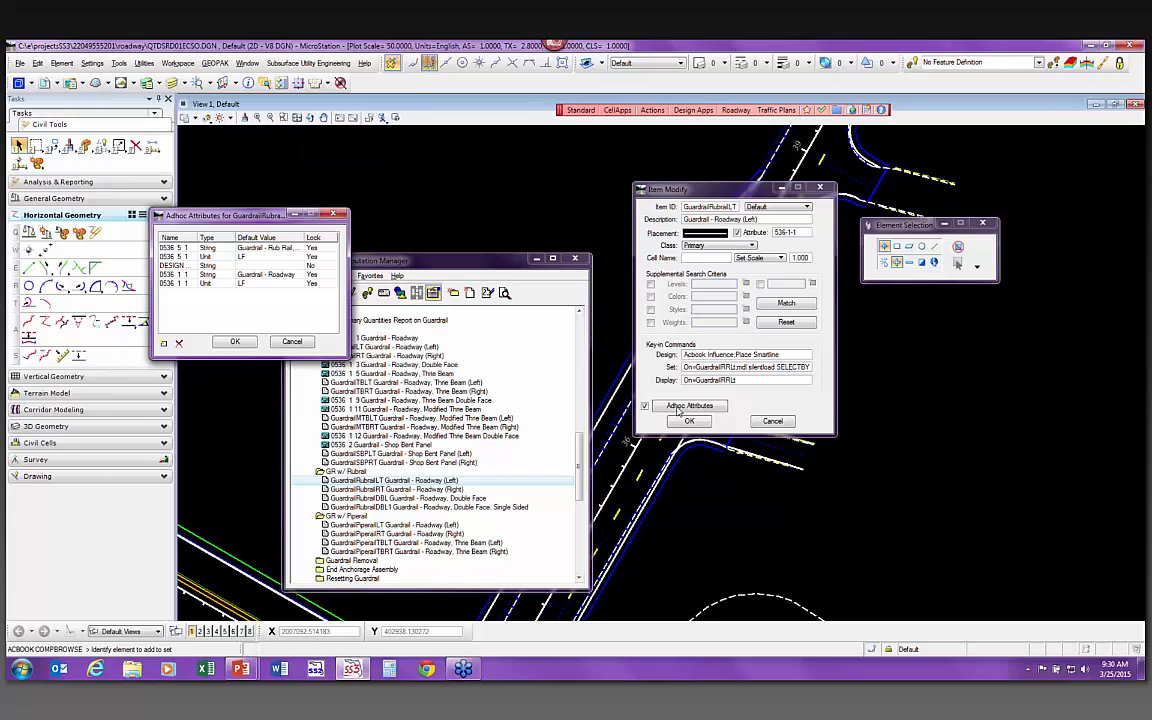
Examine the names and type options of the 0536 1 1 adhoc attributes, and close the list without saving
left_click(174, 284)
key("Return")
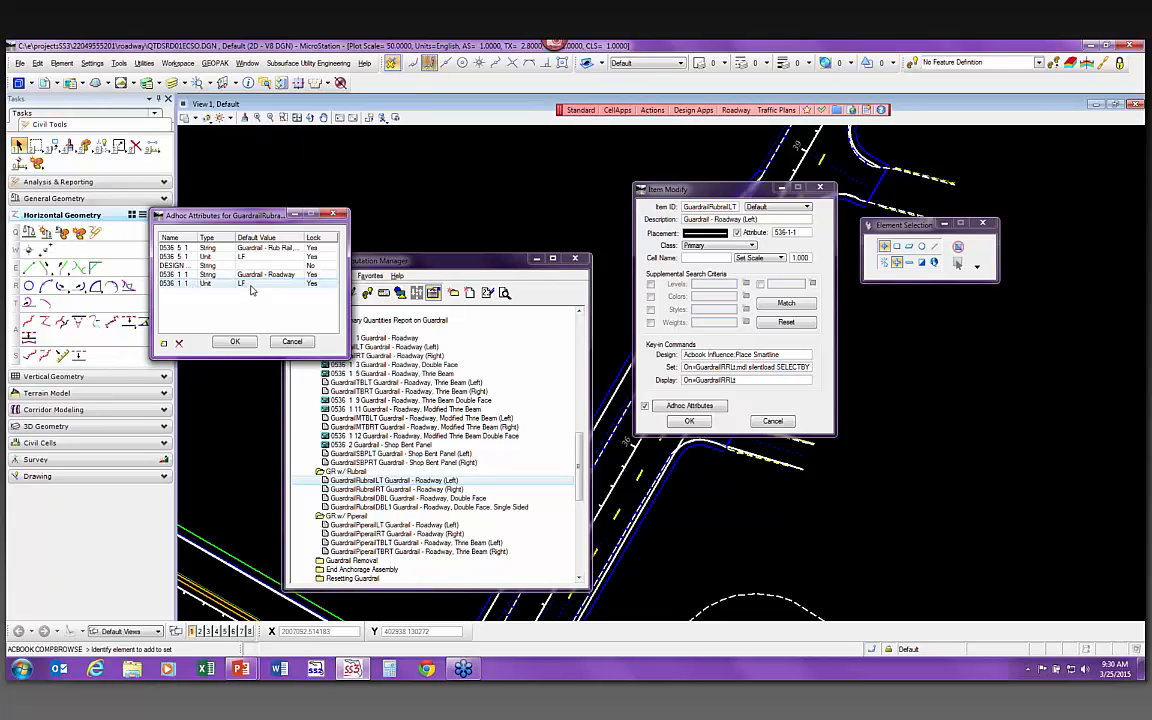
double_click(186, 274)
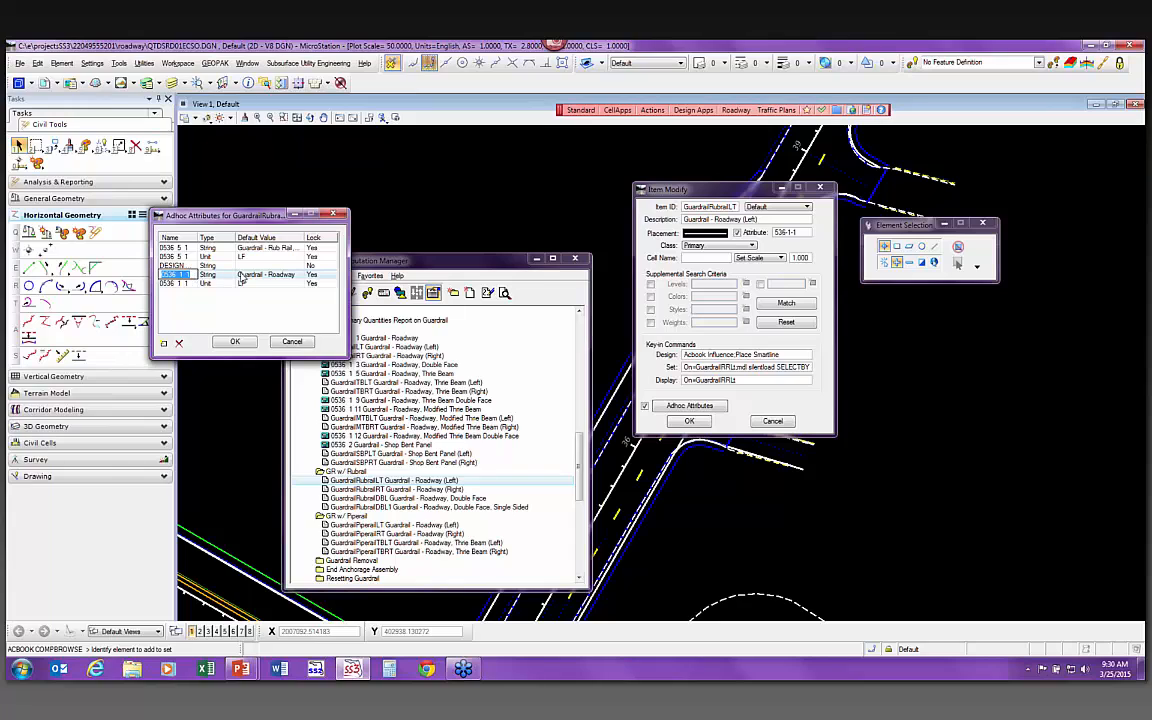
left_click(240, 297)
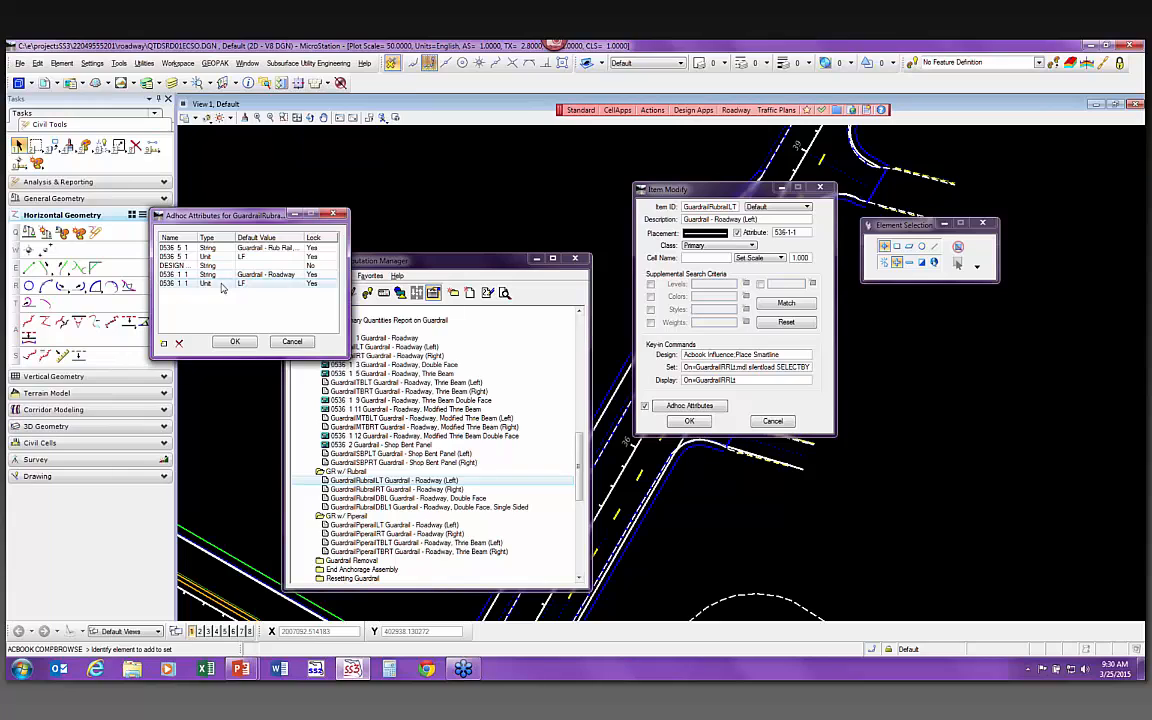
left_click(224, 284)
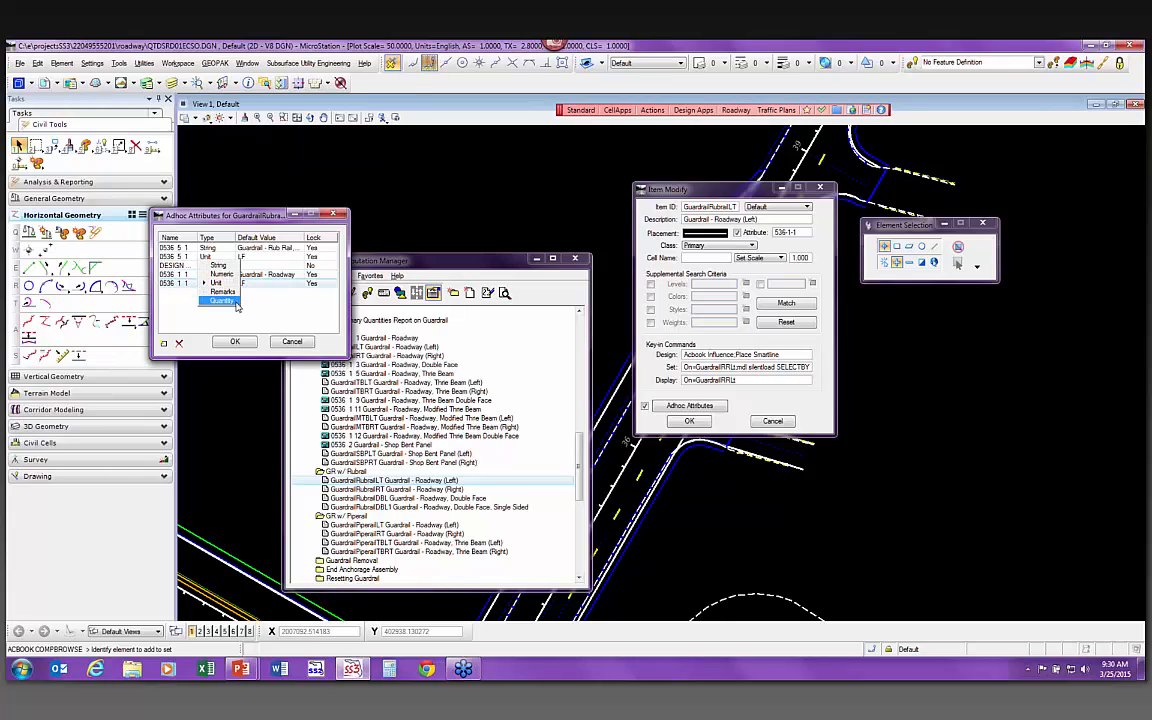
left_click(233, 284)
left_click(300, 342)
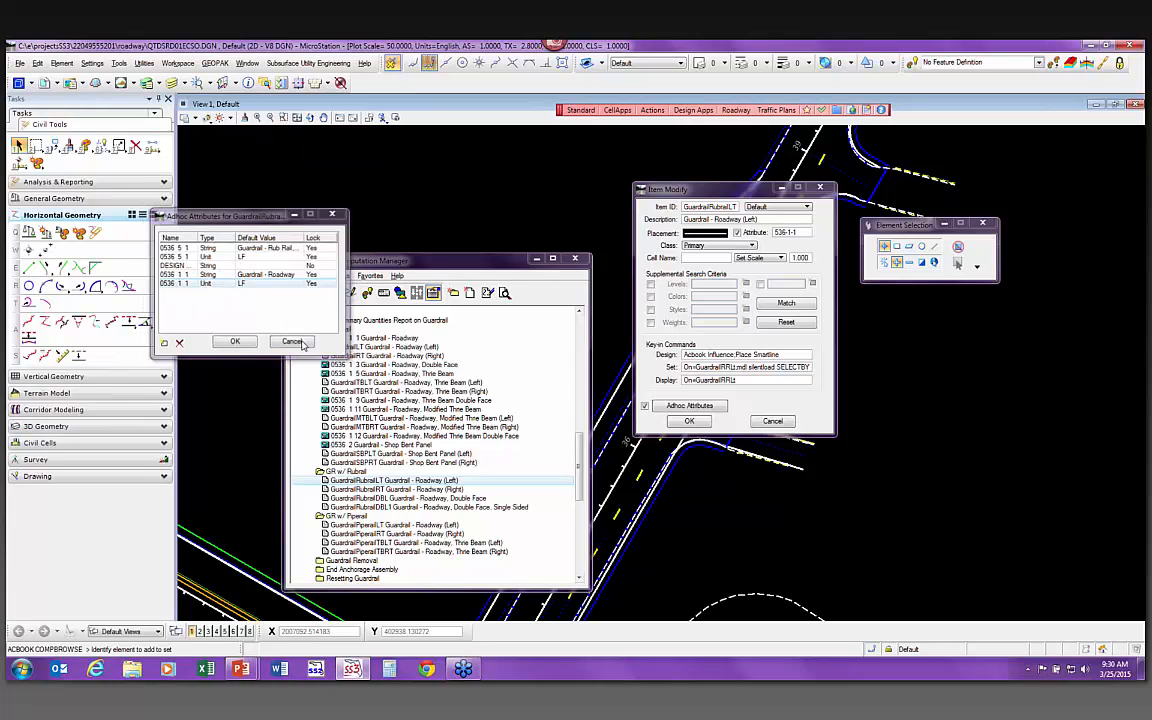
Expand the End Anchorage Assembly category and open the adhoc attributes of the EndAnchFlared2 item
double_click(360, 569)
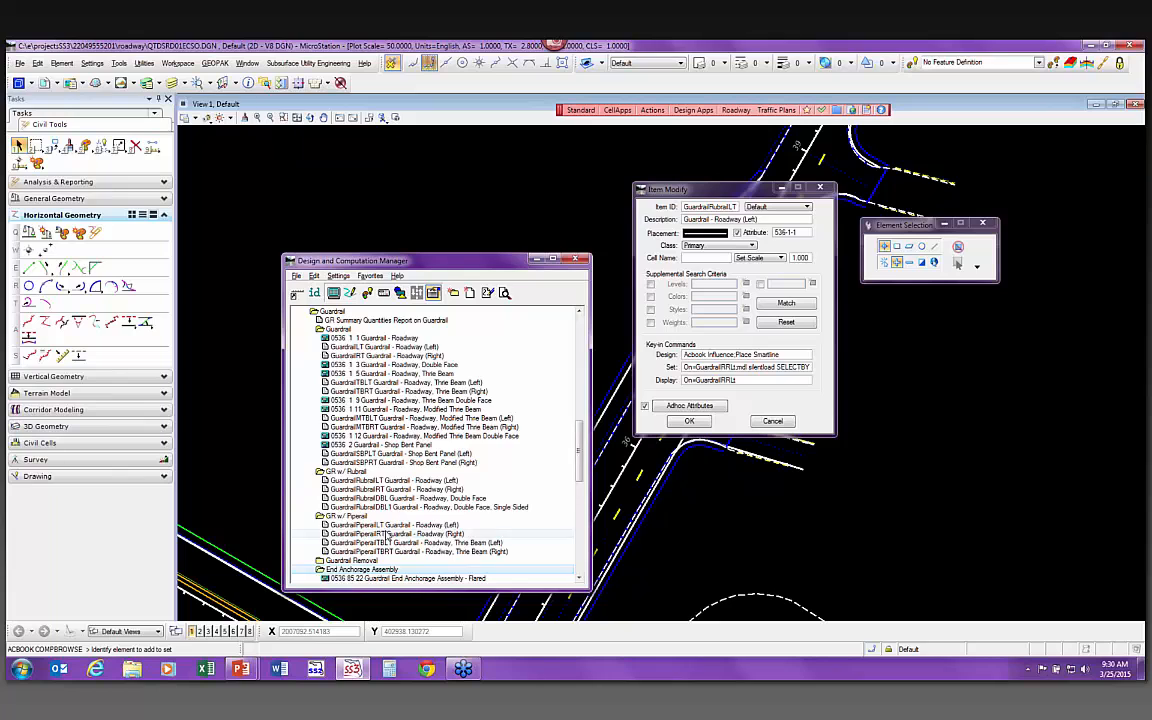
scroll(387, 535, "down", 3)
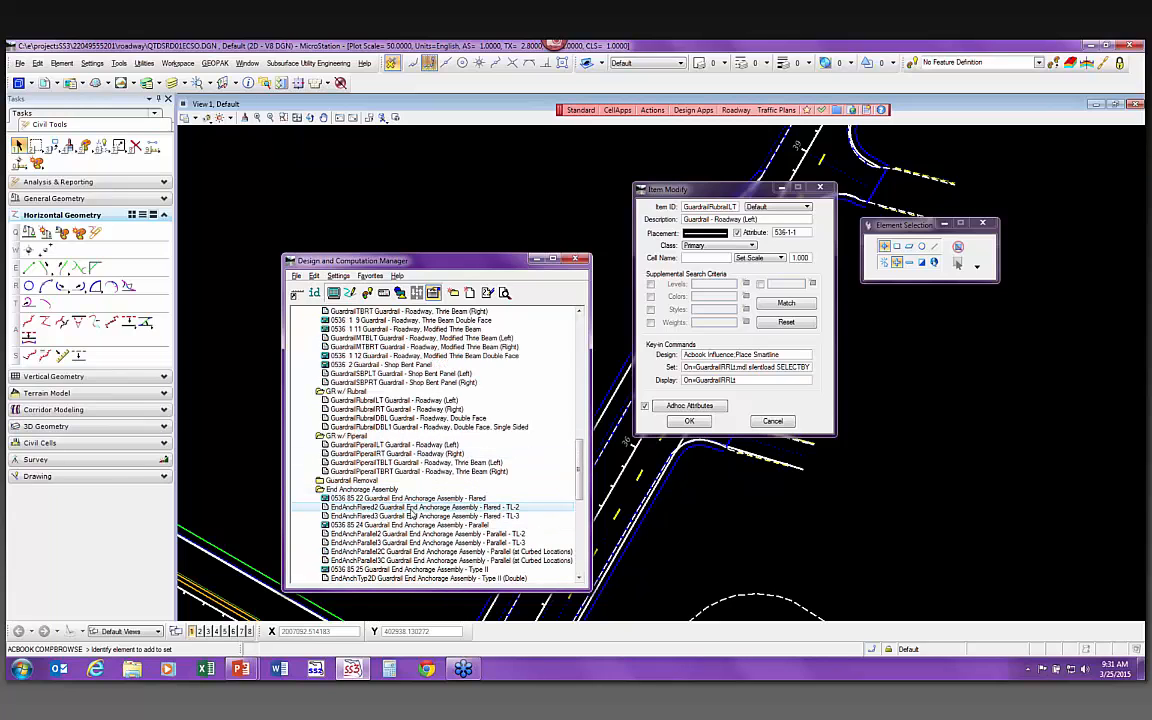
double_click(410, 508)
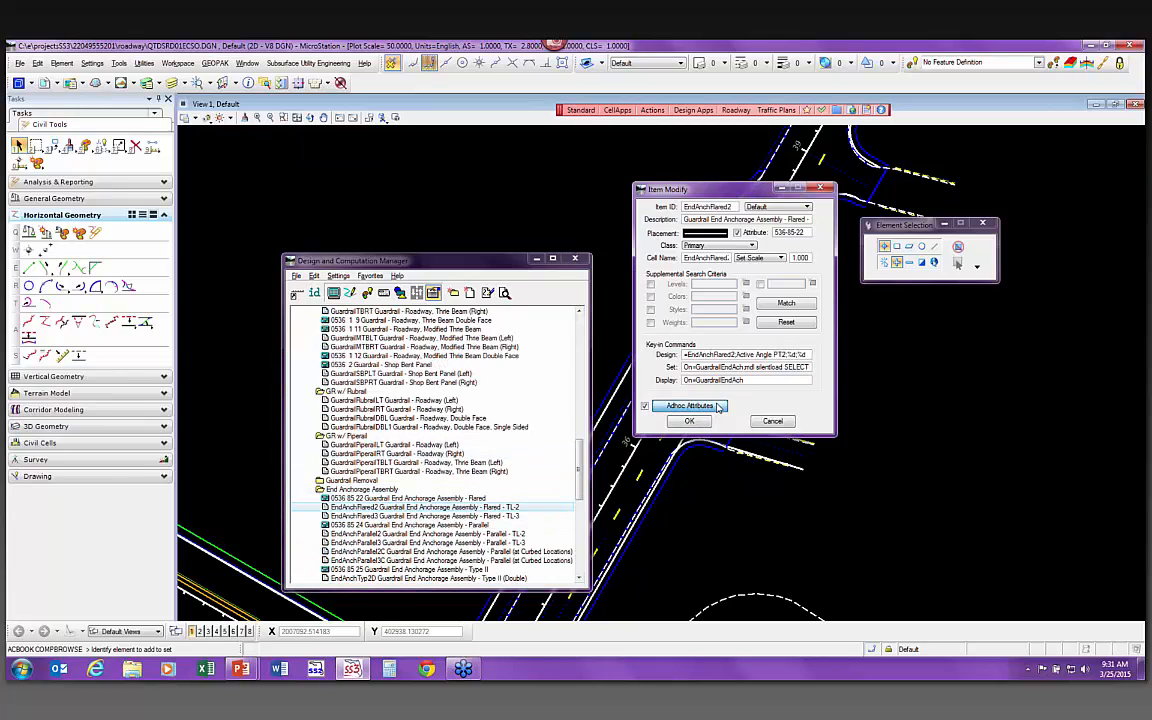
left_click(717, 407)
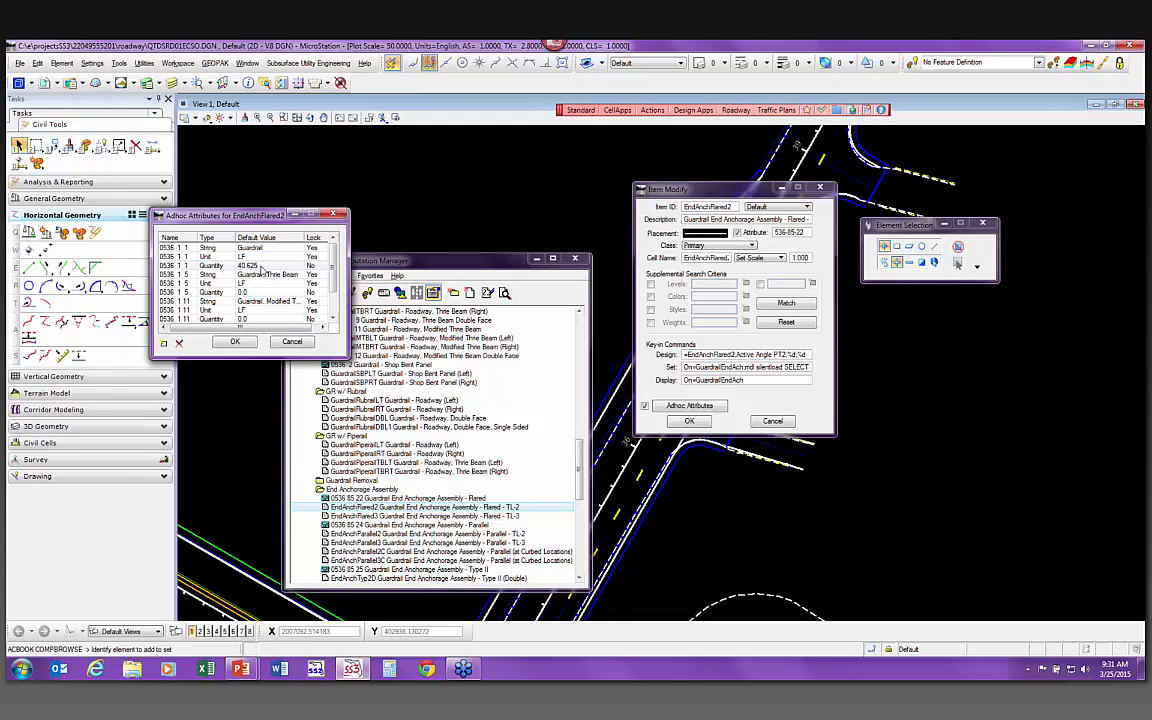
Review the names, types, default values and lock settings in the EndAnchFlared2 adhoc attribute list
left_click_drag(238, 221, 210, 211)
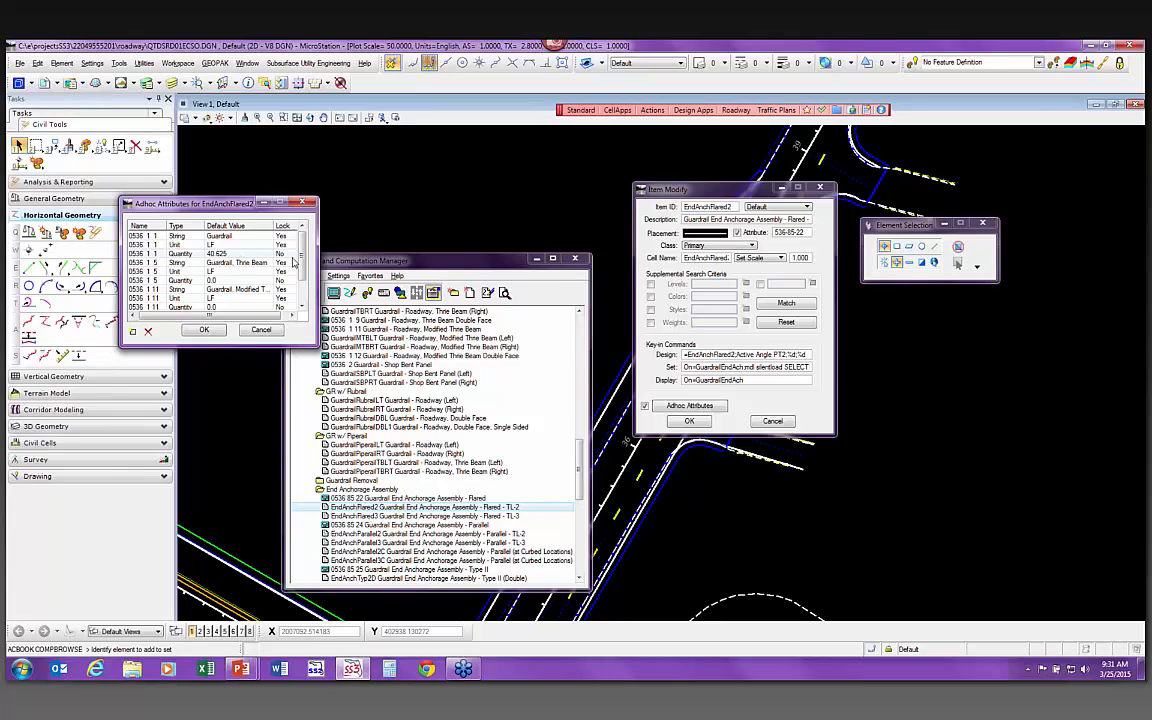
scroll(270, 245, "down", 1)
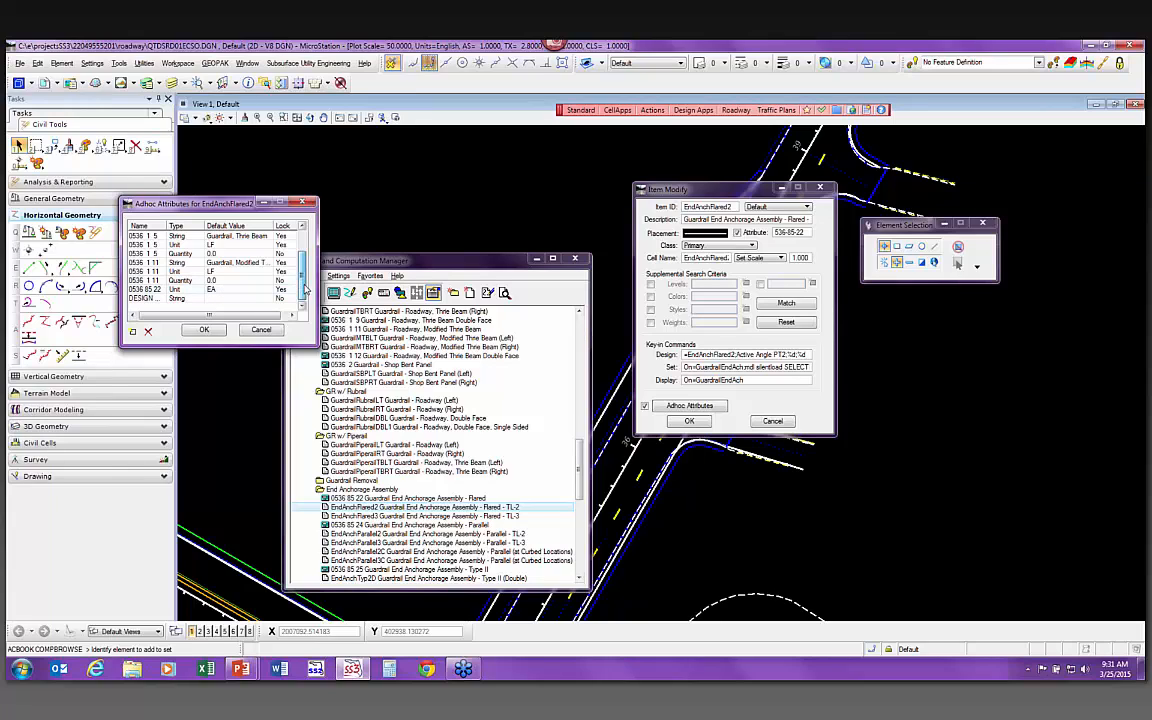
scroll(305, 289, "up", 1)
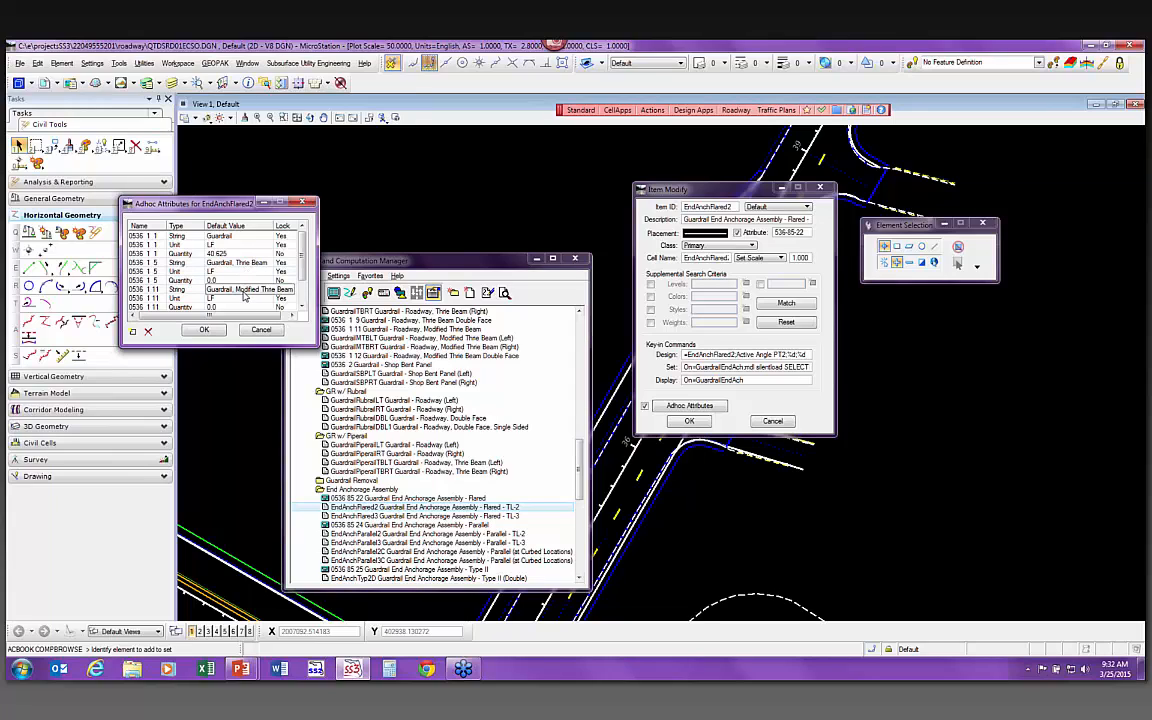
scroll(245, 291, "down", 1)
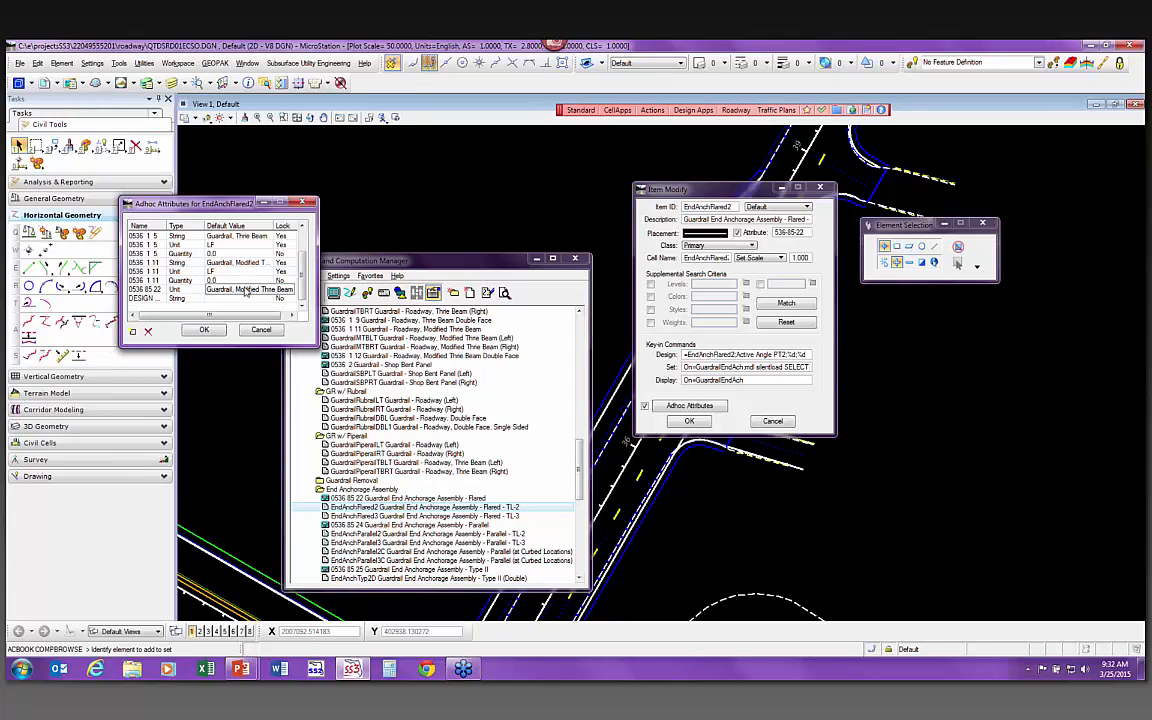
scroll(243, 285, "up", 1)
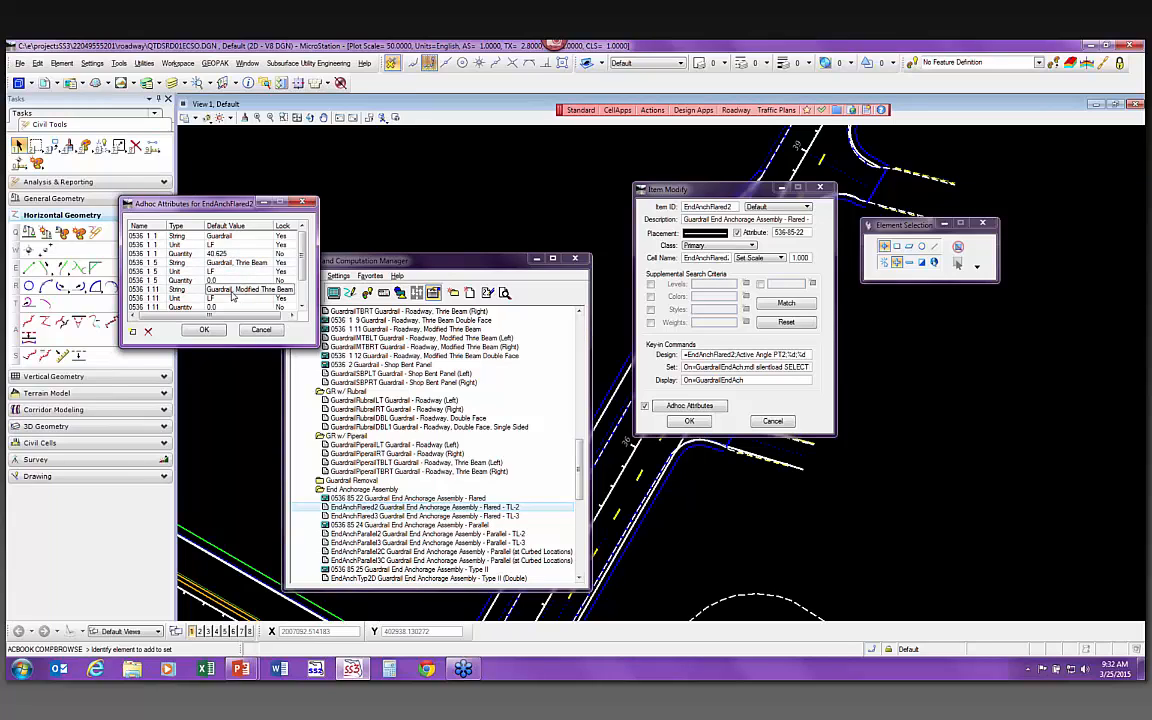
Try setting the default quantity of 0536 1 1 to 0.0 and that of 0536 1 5 to 40.625, and discard the changes
double_click(233, 255)
key("ctrl+c")
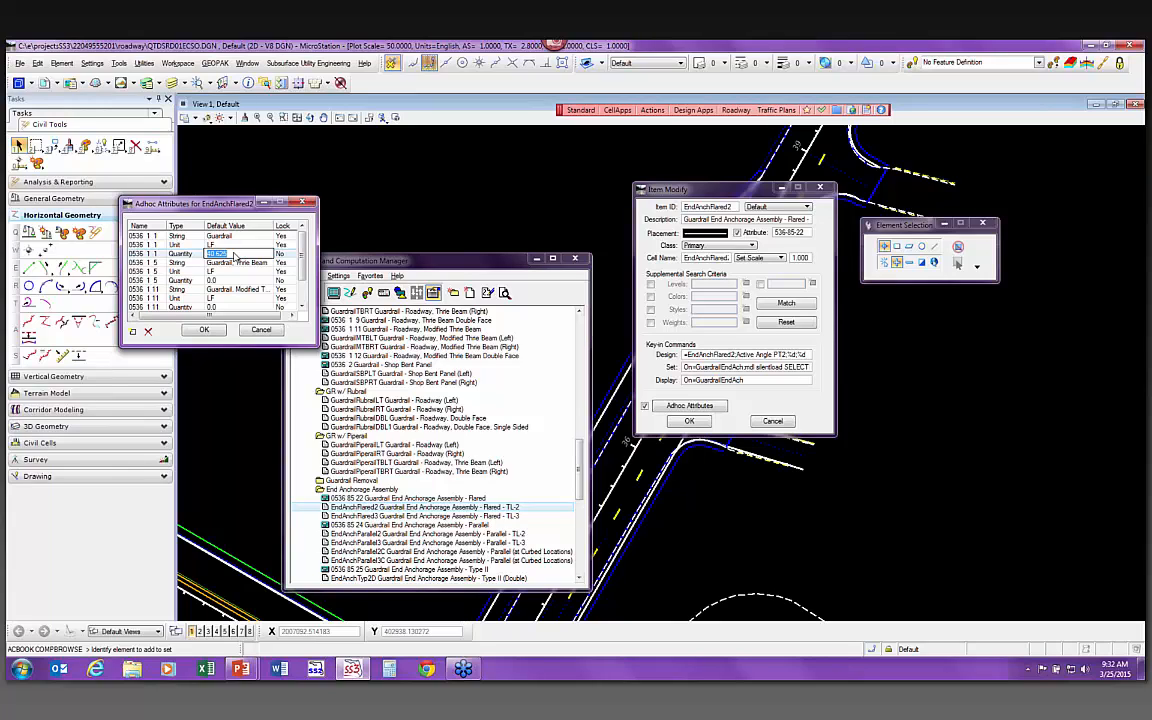
left_click(235, 256)
double_click(229, 281)
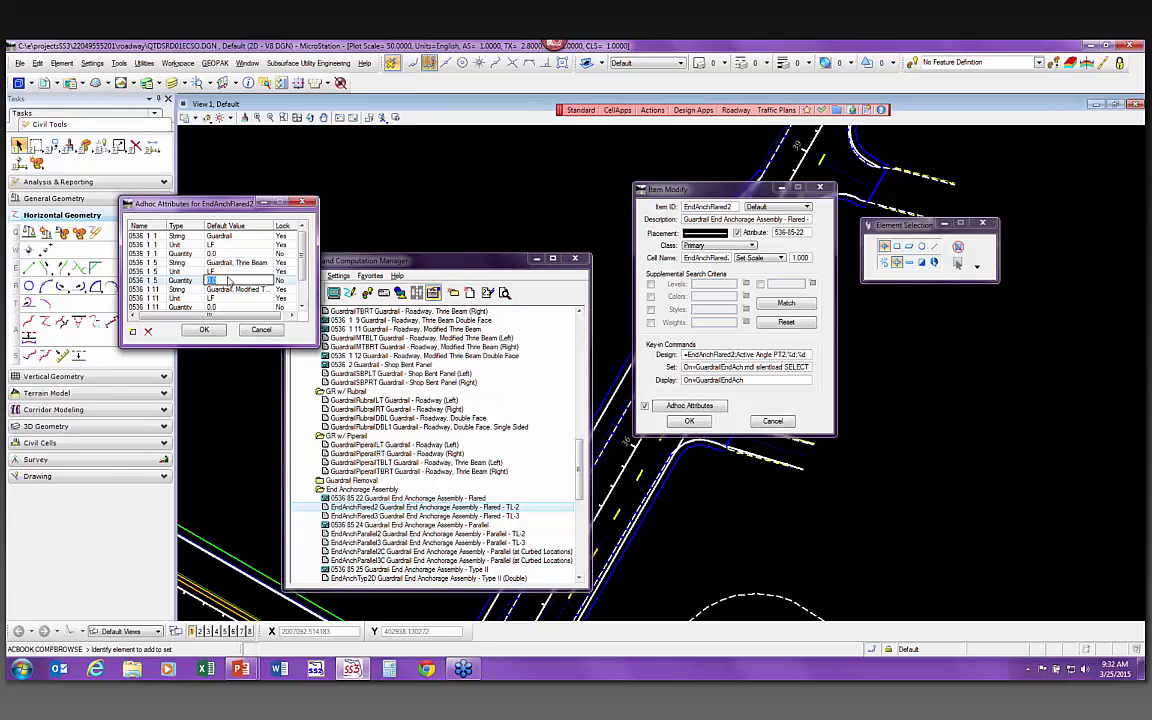
key("ctrl+v")
double_click(233, 304)
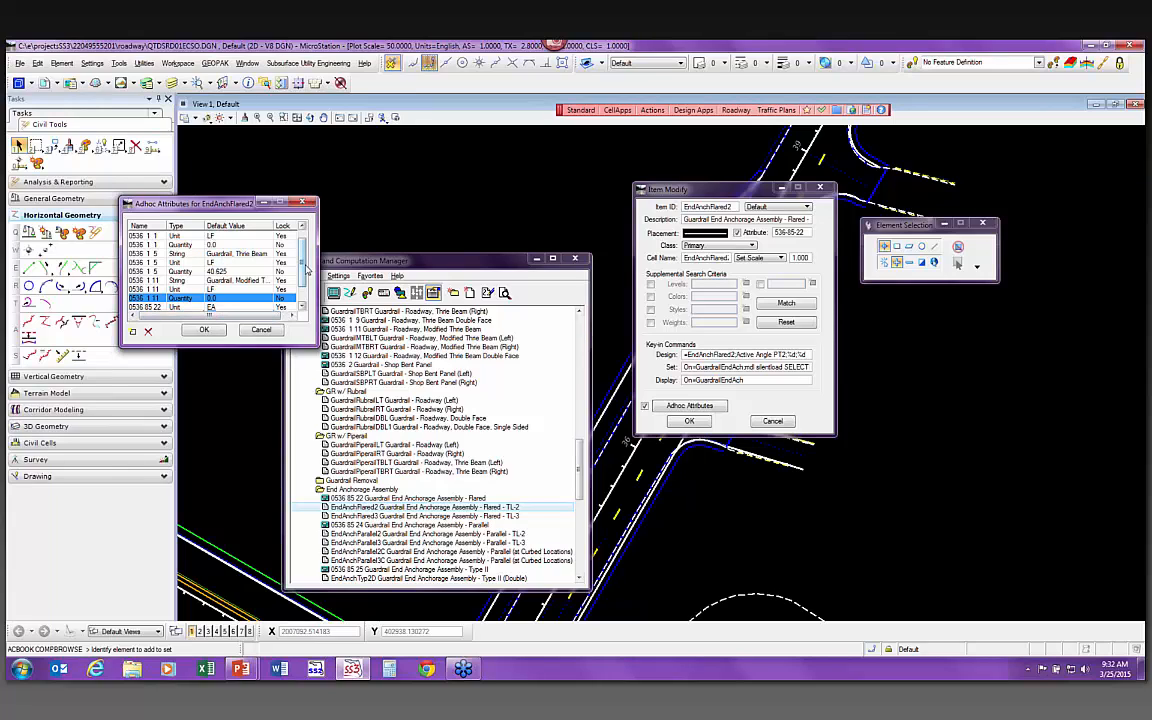
scroll(275, 243, "down", 1)
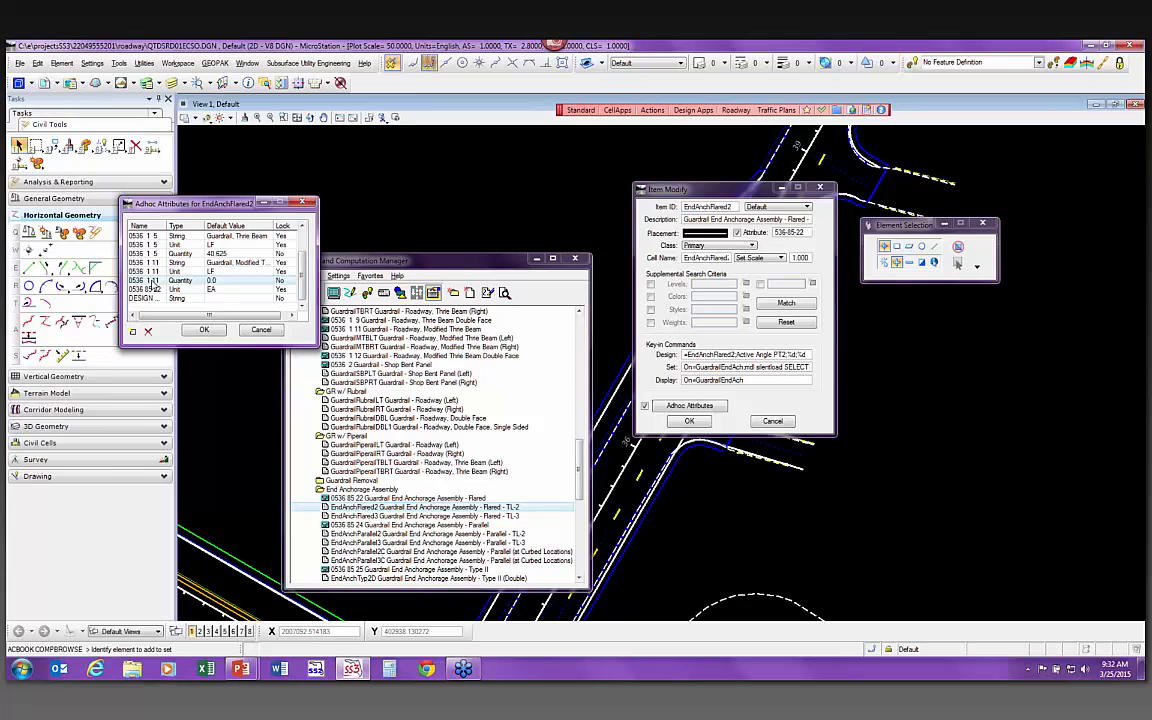
left_click(194, 281)
left_click(259, 330)
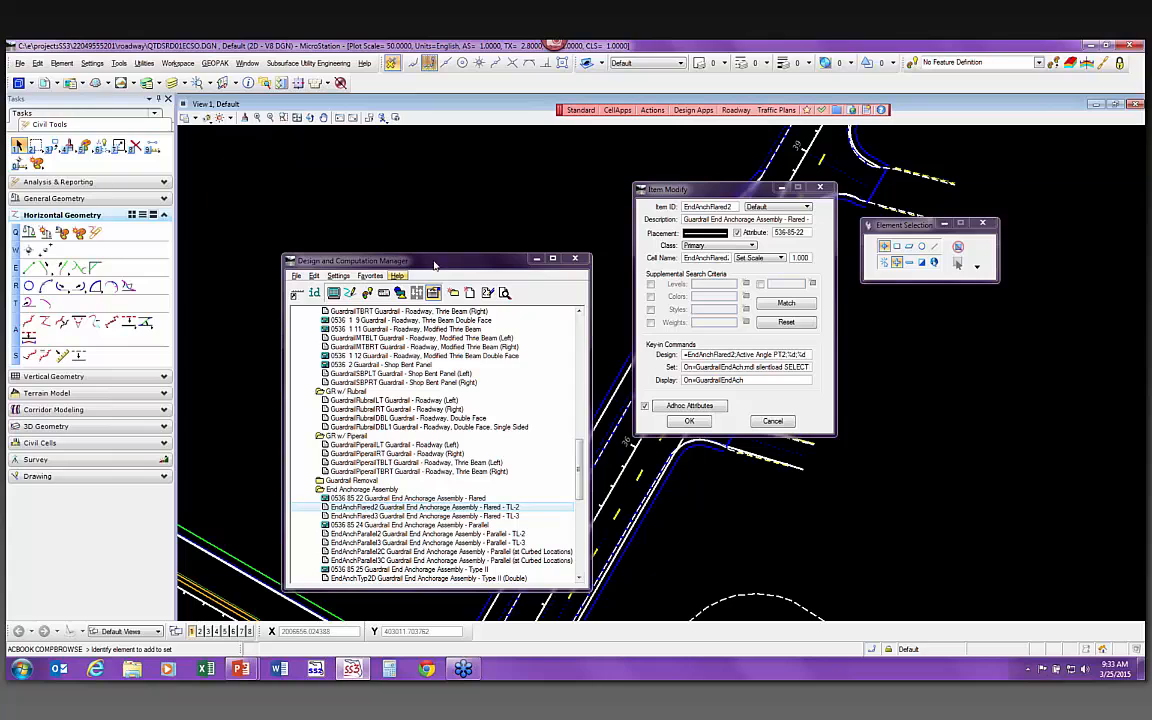
Open the compute parameters of item 0536 85 22, Guardrail End Anchorage Assembly - Flared
left_click_drag(433, 259, 404, 191)
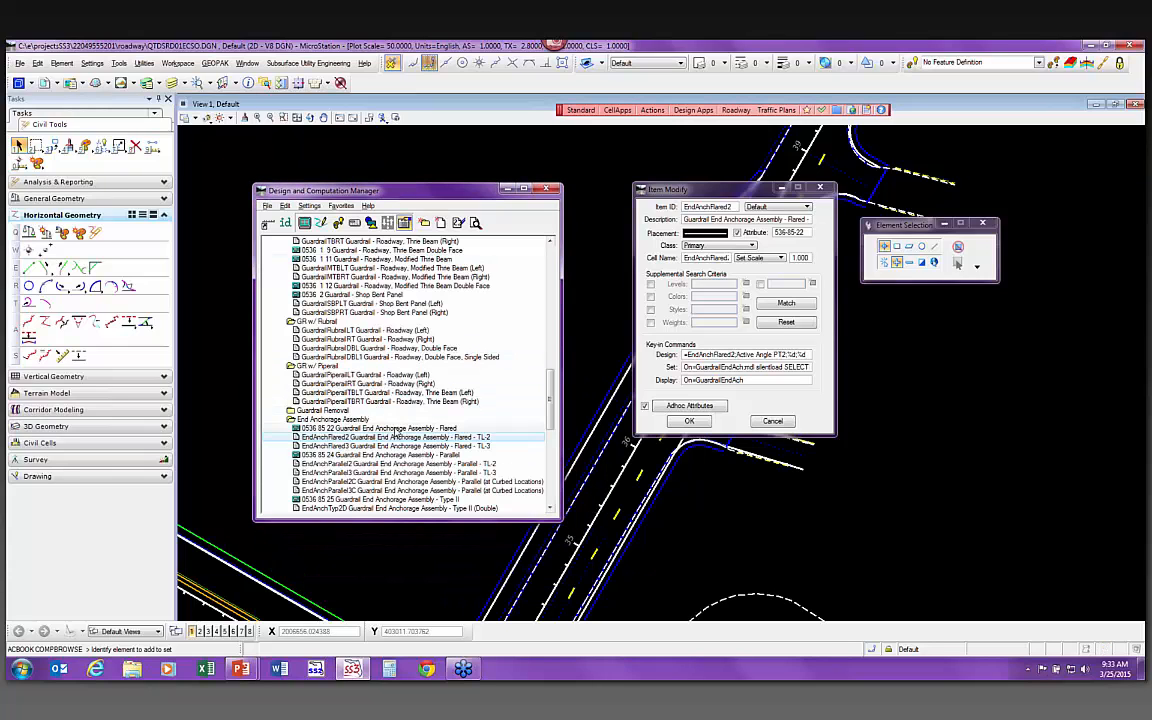
left_click(328, 428)
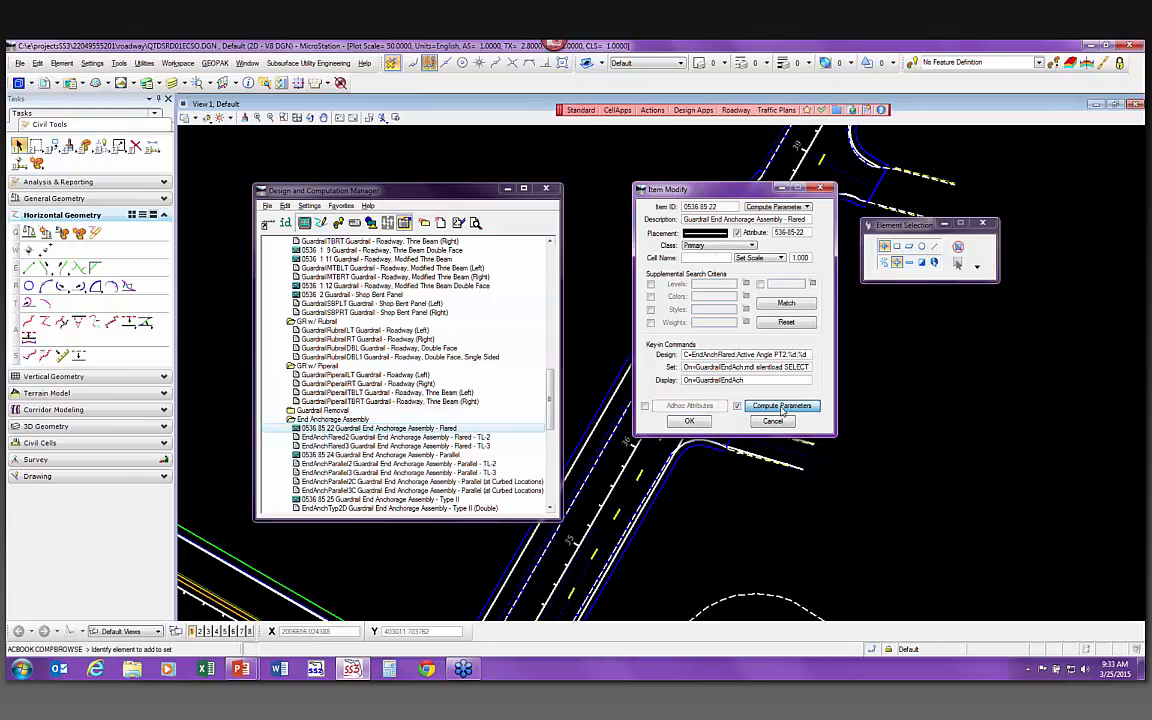
left_click(781, 405)
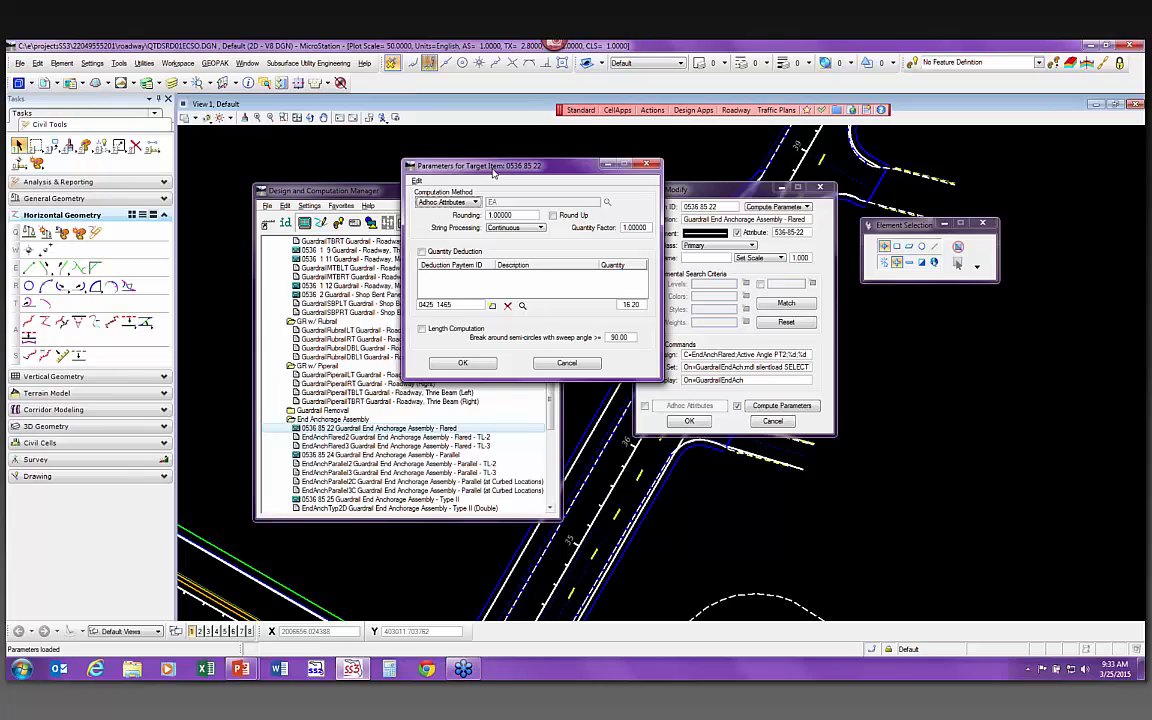
left_click_drag(492, 172, 471, 214)
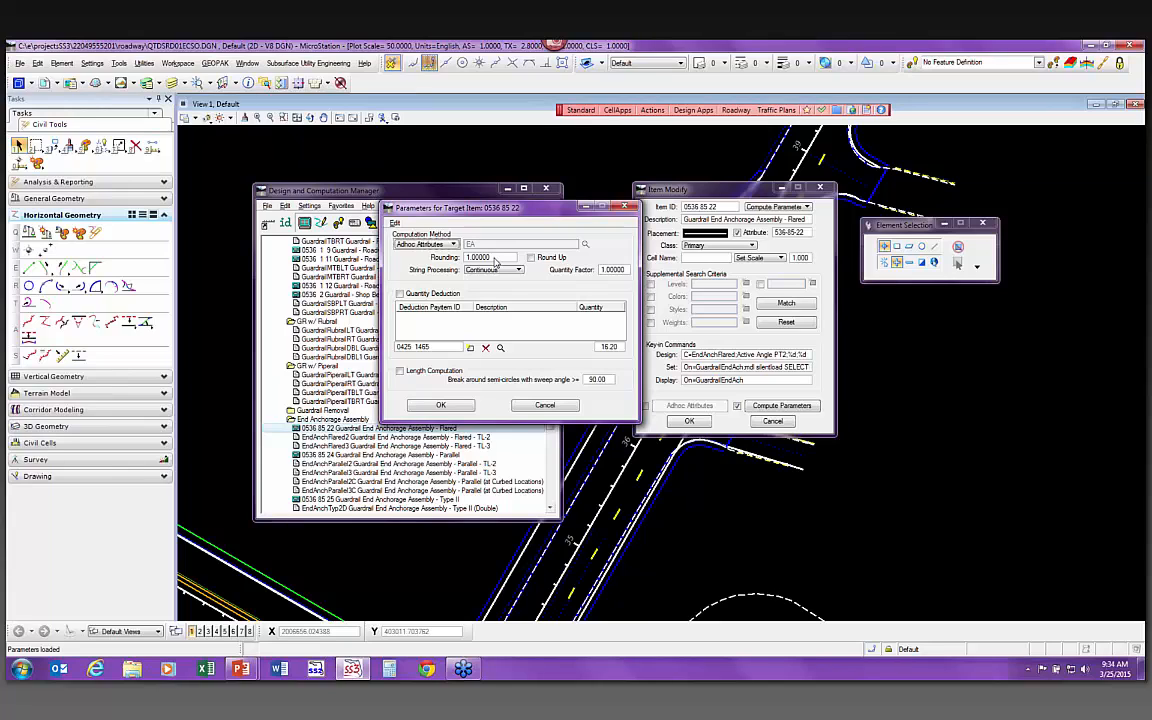
Try rounding values of 0.1, 0.0001, 0.01 and 1 for the target item, with Round Up enabled
left_click(495, 258)
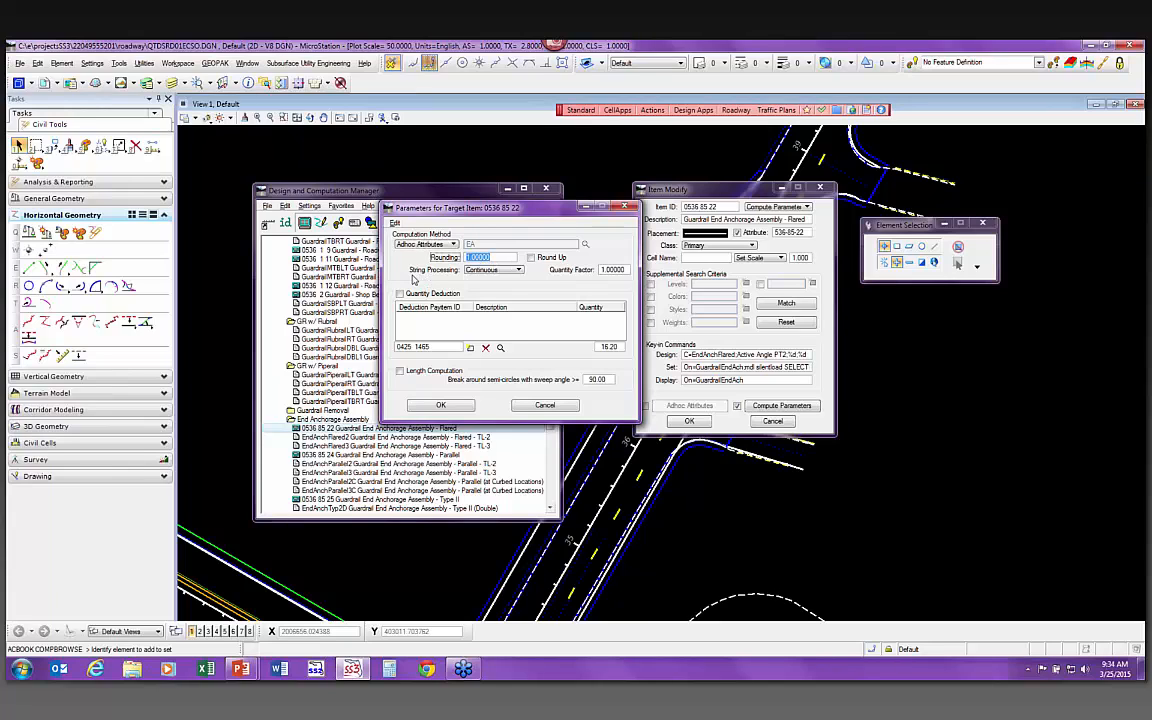
type("0.1")
key("BackSpace")
type("0001")
double_click(493, 258)
type("0.0001")
double_click(479, 259)
type("0.01")
key("Return")
type("1")
key("Tab")
Check the string processing options and quantity factor, and close the 0536 85 22 parameters and item definition without saving
left_click(520, 273)
left_click(520, 273)
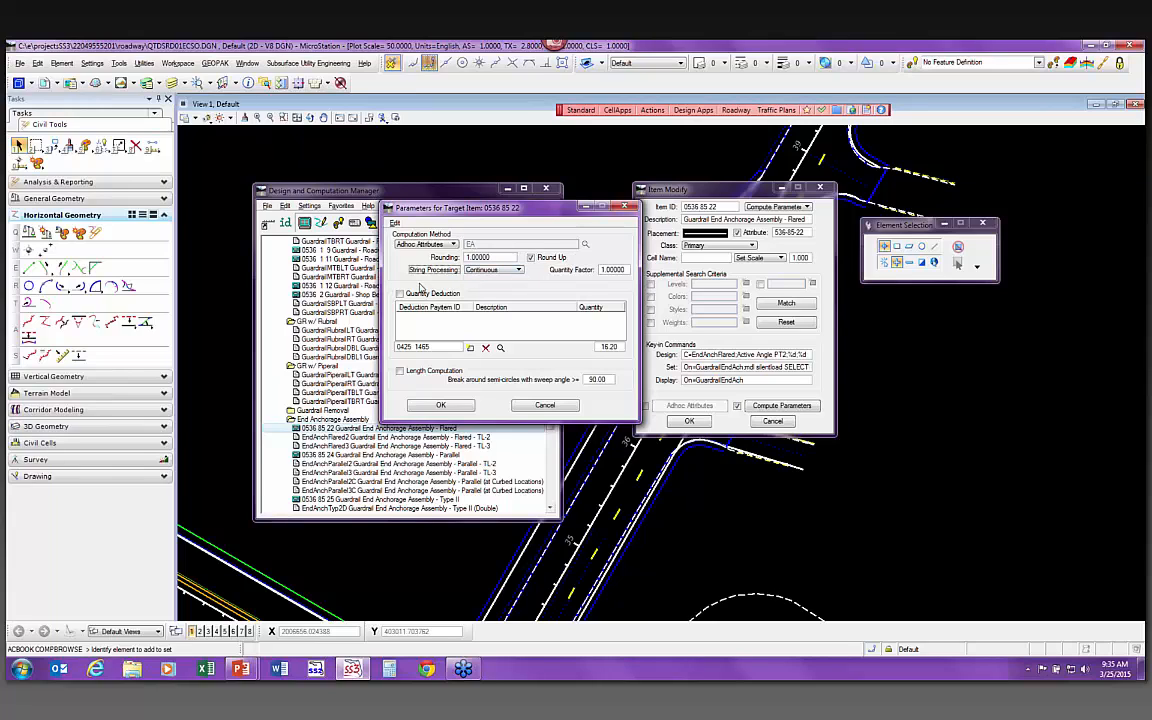
left_click(603, 270)
double_click(605, 270)
left_click(603, 272)
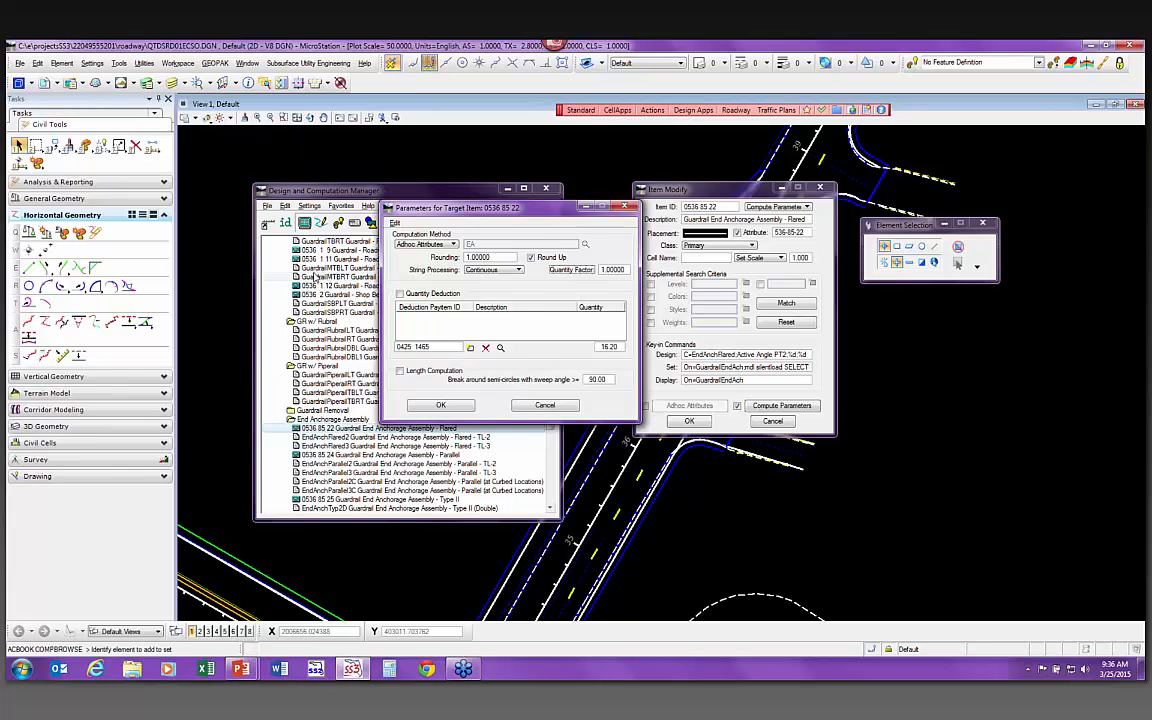
left_click(279, 385)
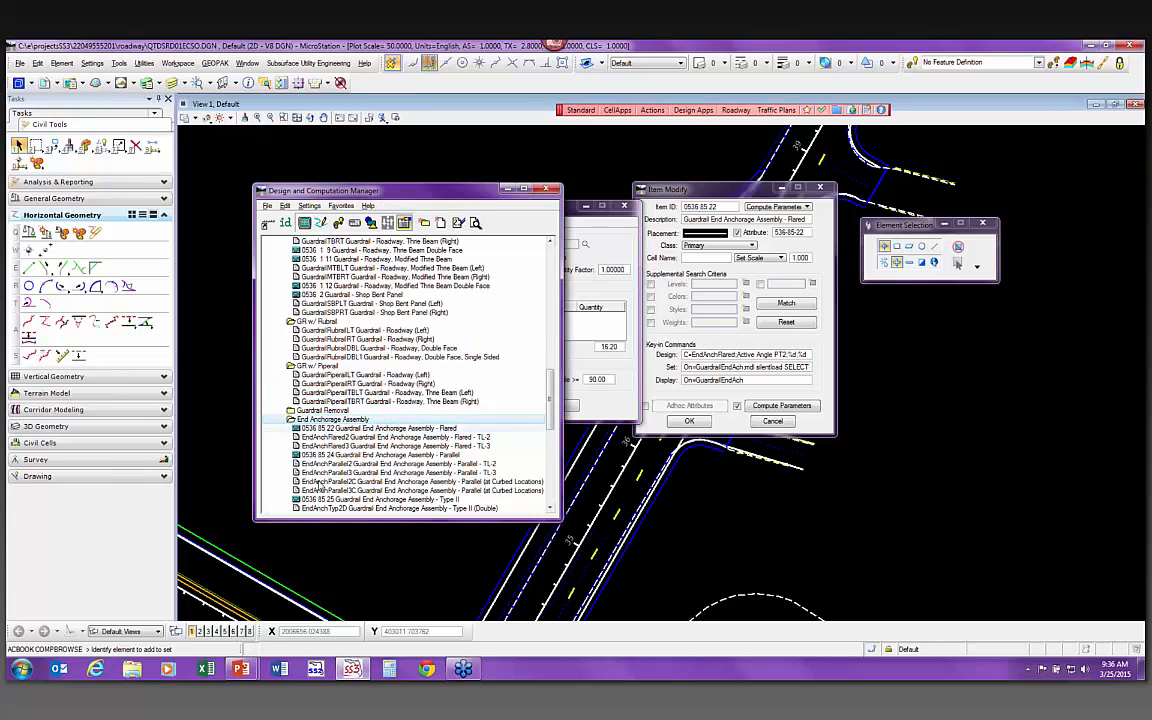
left_click(578, 207)
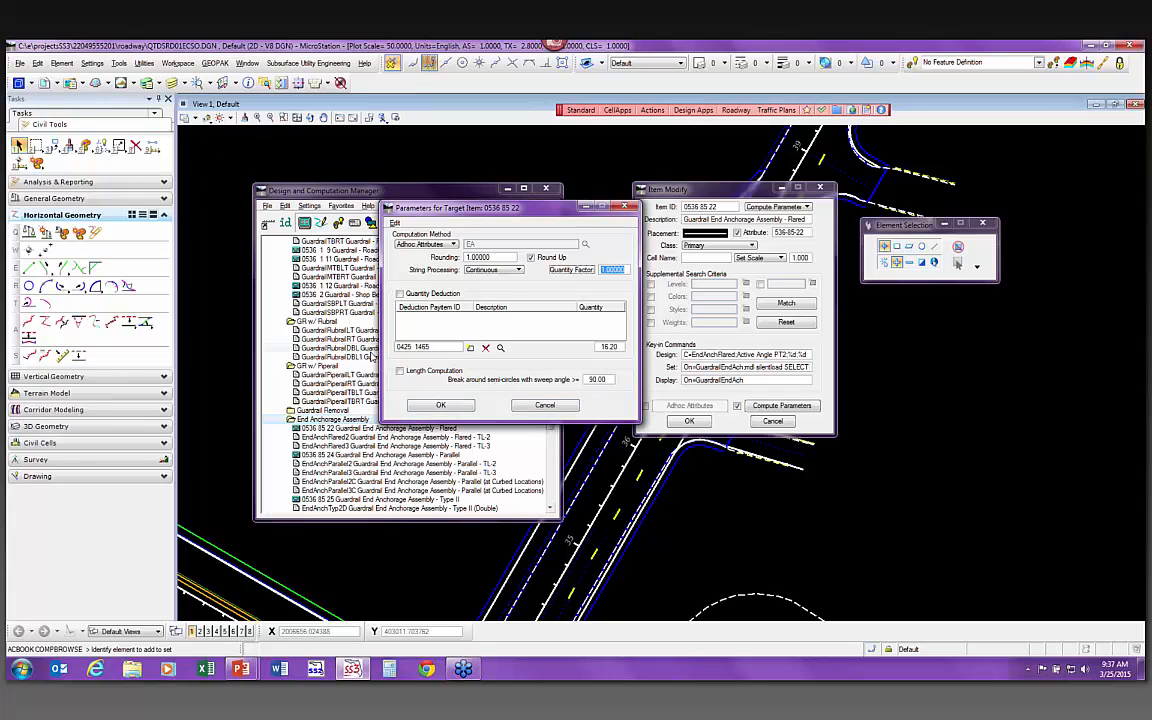
left_click(544, 405)
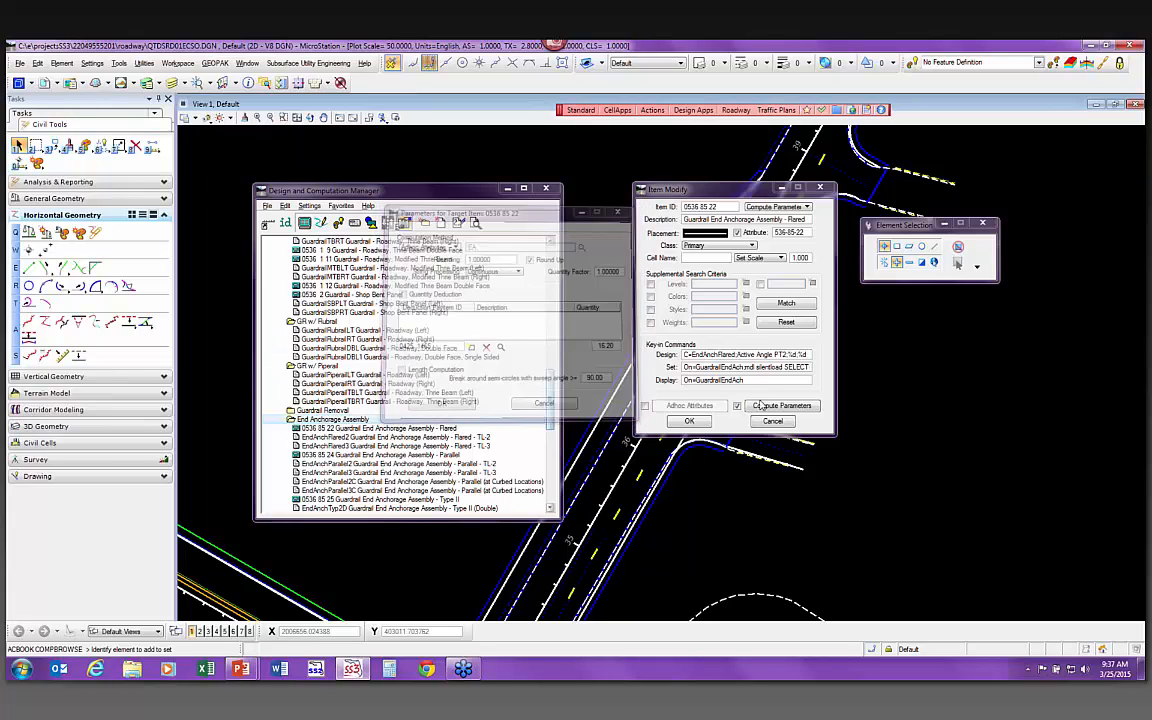
mouse_move(678, 189)
left_mouse_down()
mouse_move(643, 191)
mouse_move(655, 189)
left_mouse_up()
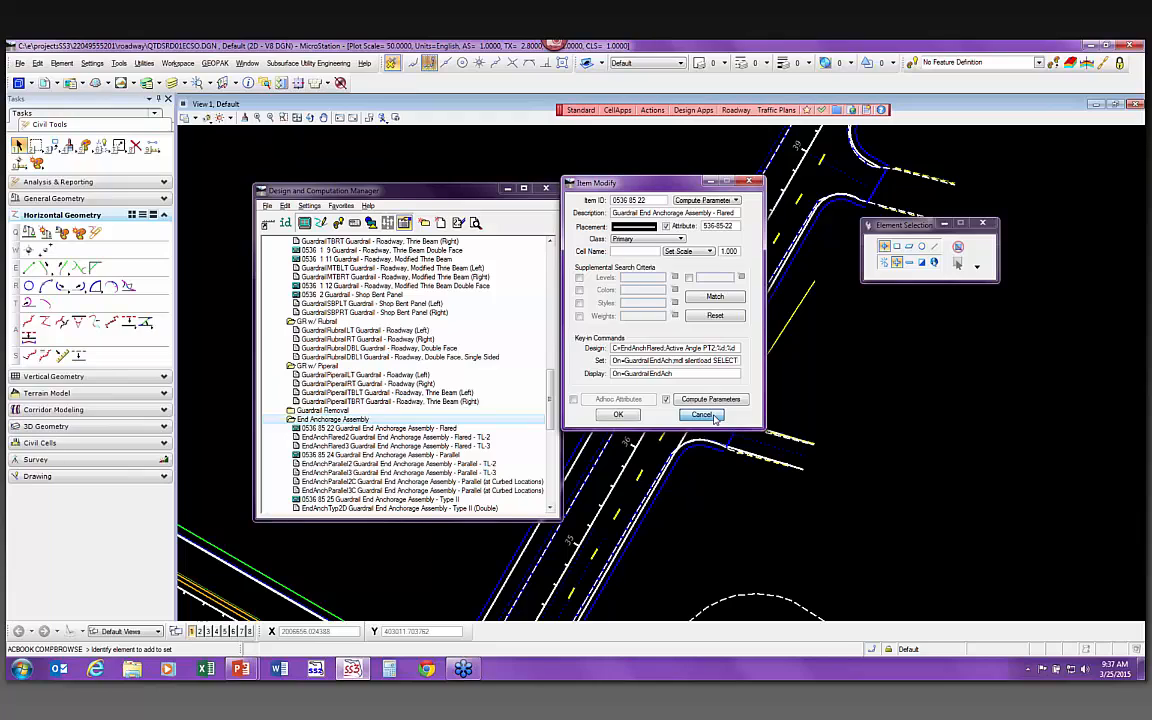
left_click(712, 416)
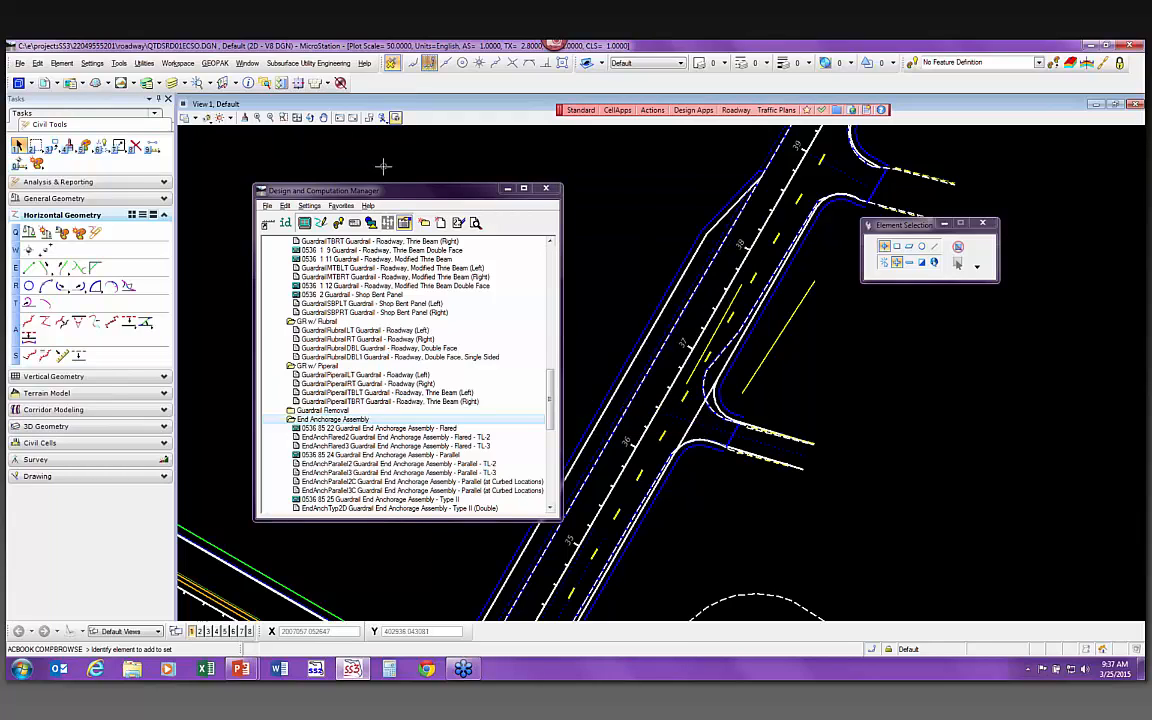
Collapse the End Anchorage Assembly, GR w/ Piperail and GR w/ Rubrail categories, and both Guardrail levels
double_click(335, 419)
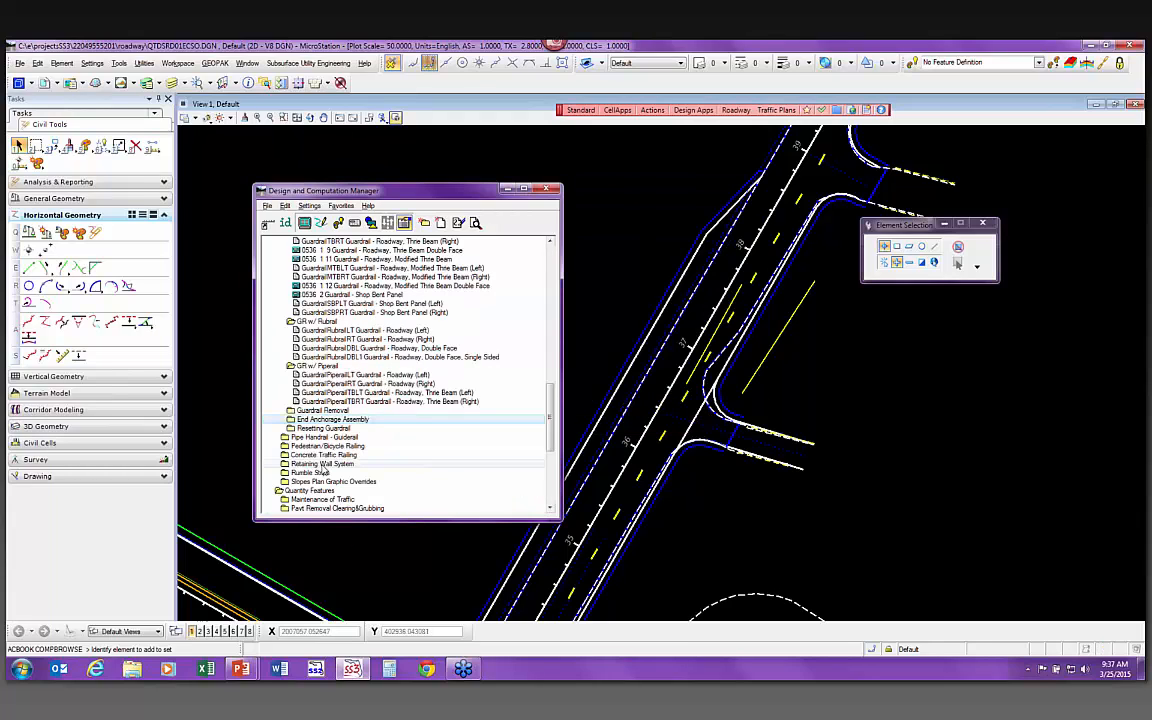
scroll(342, 375, "up", 1)
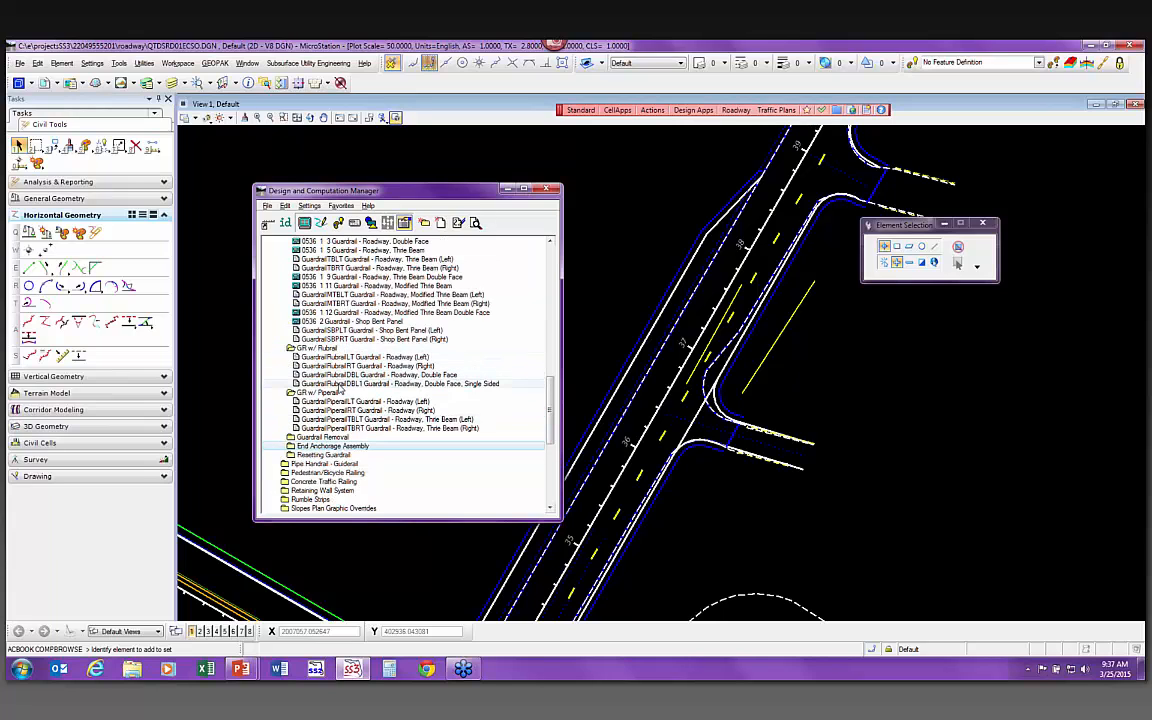
double_click(317, 392)
left_click(346, 350)
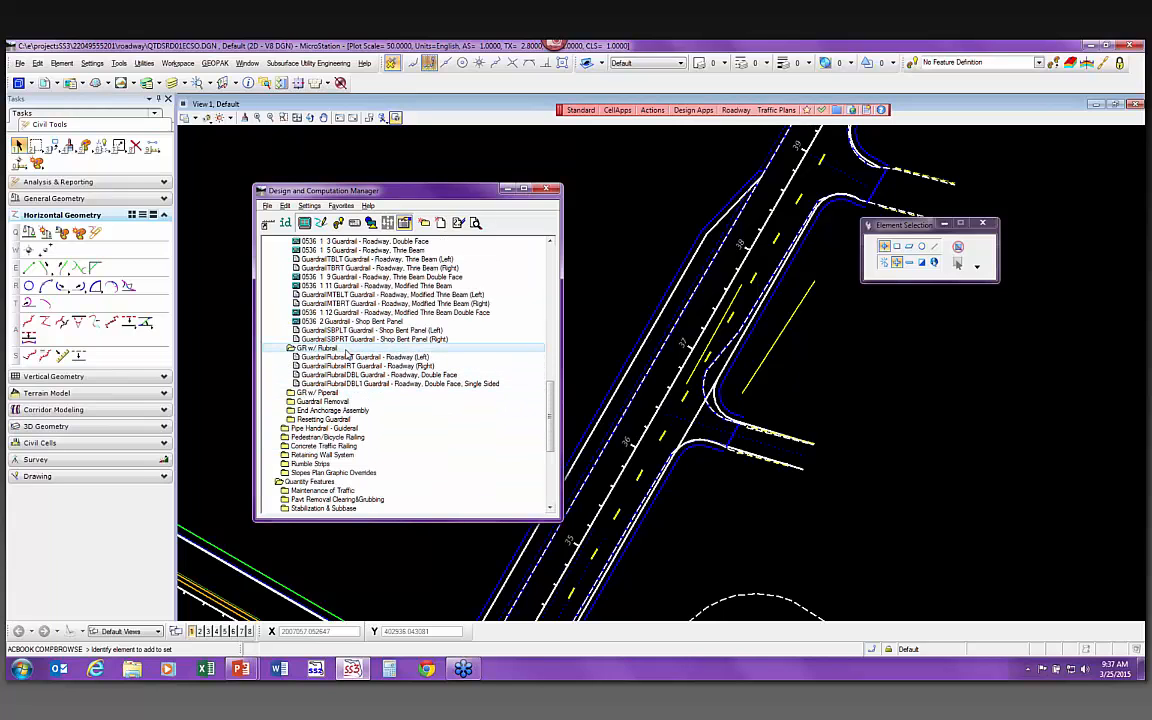
double_click(346, 350)
scroll(335, 320, "up", 3)
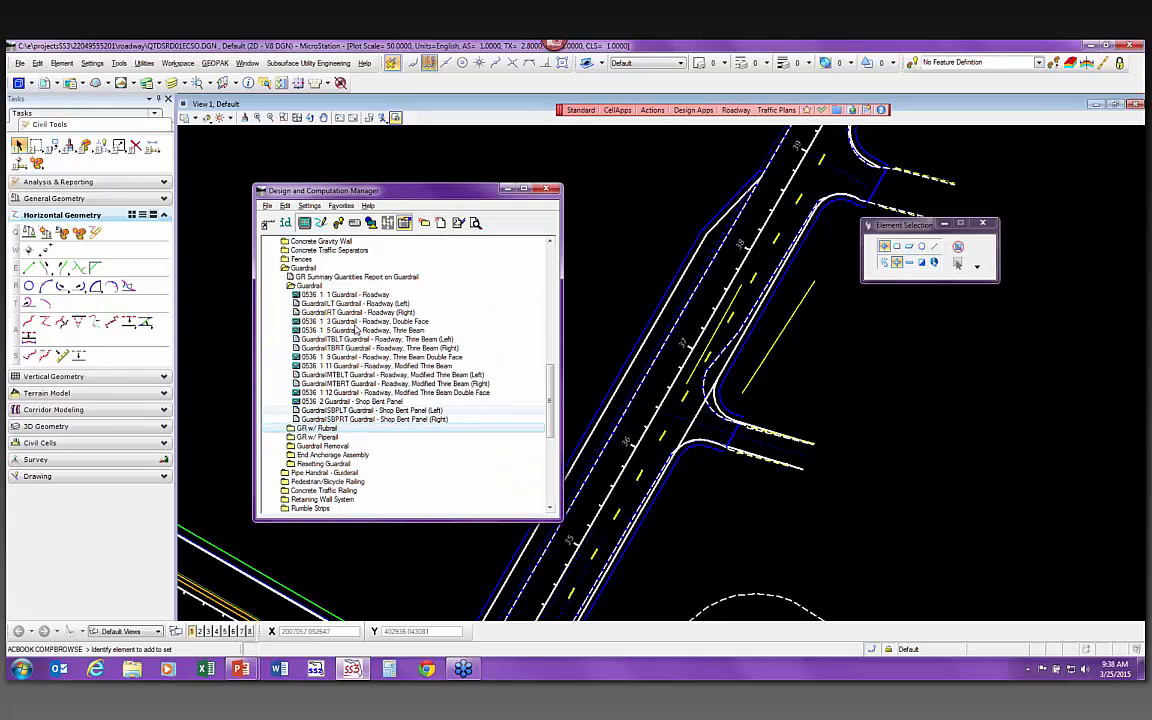
double_click(310, 287)
double_click(305, 268)
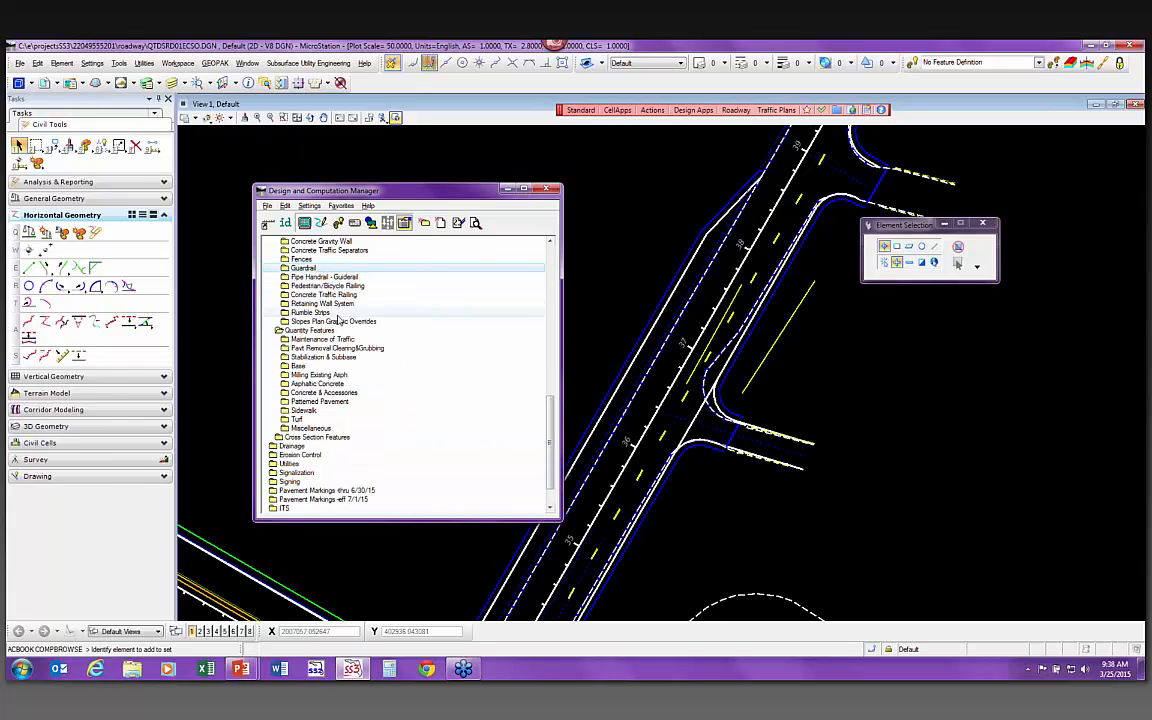
Collapse the Quantity Features category and show the Plan Features subcategories under Roadway Design
scroll(338, 320, "up", 9)
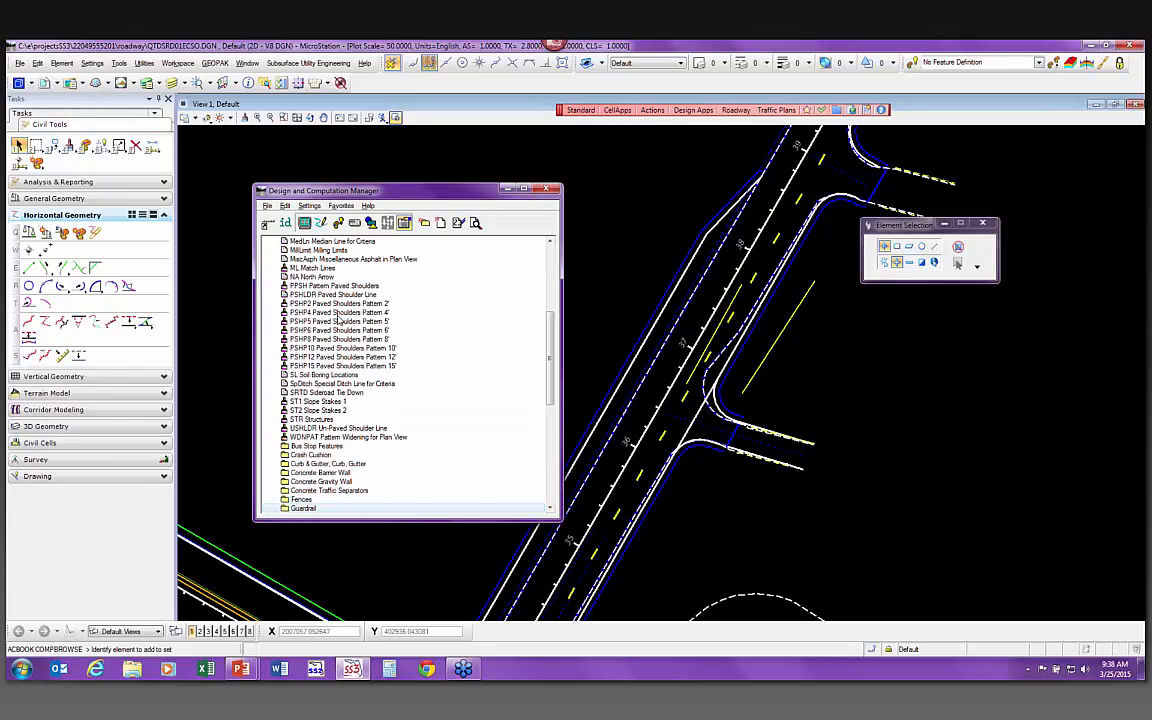
scroll(335, 315, "up", 7)
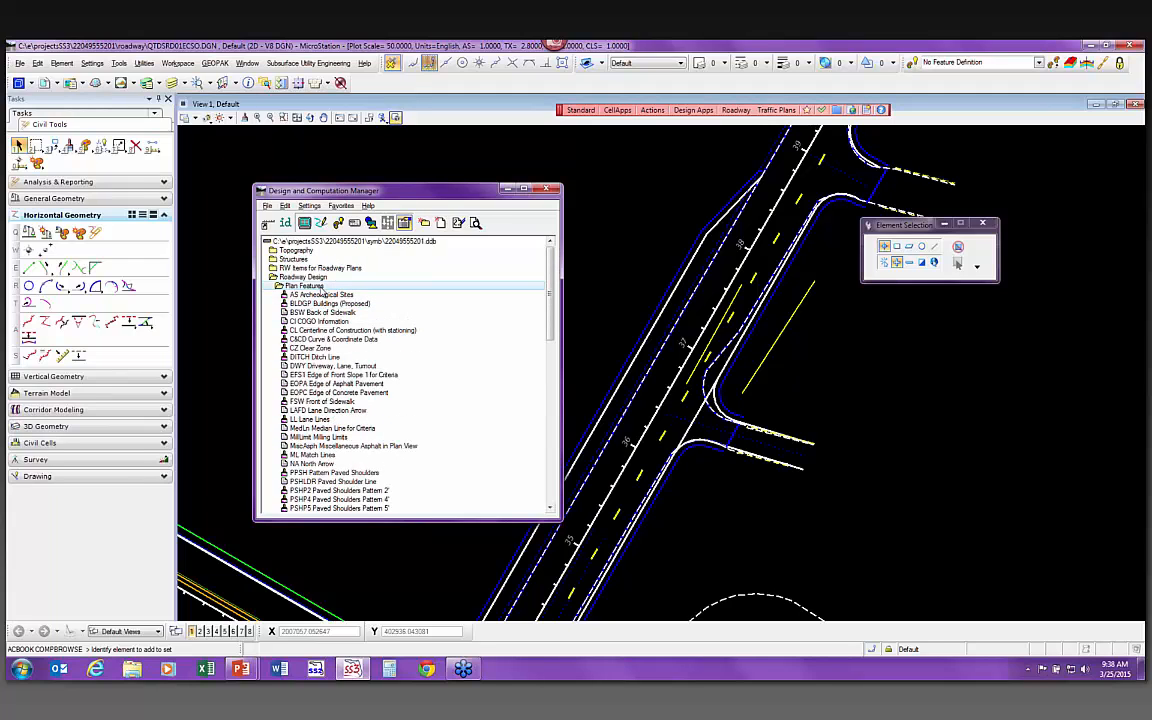
double_click(320, 288)
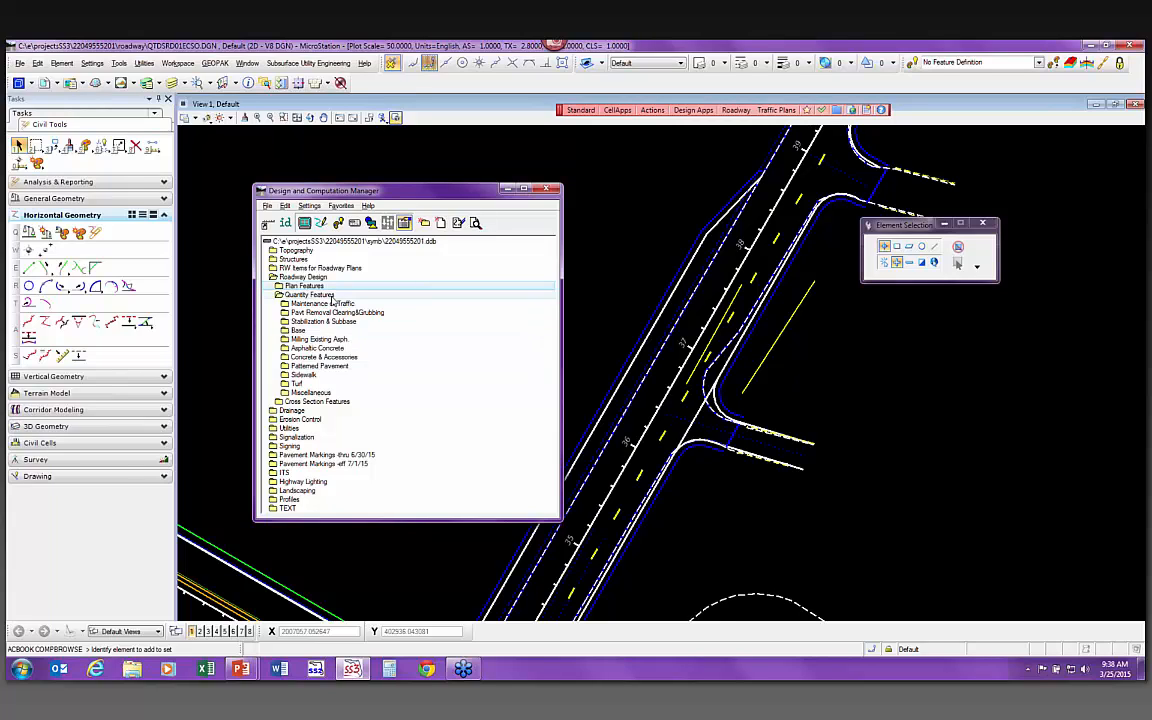
double_click(319, 287)
scroll(330, 430, "down", 10)
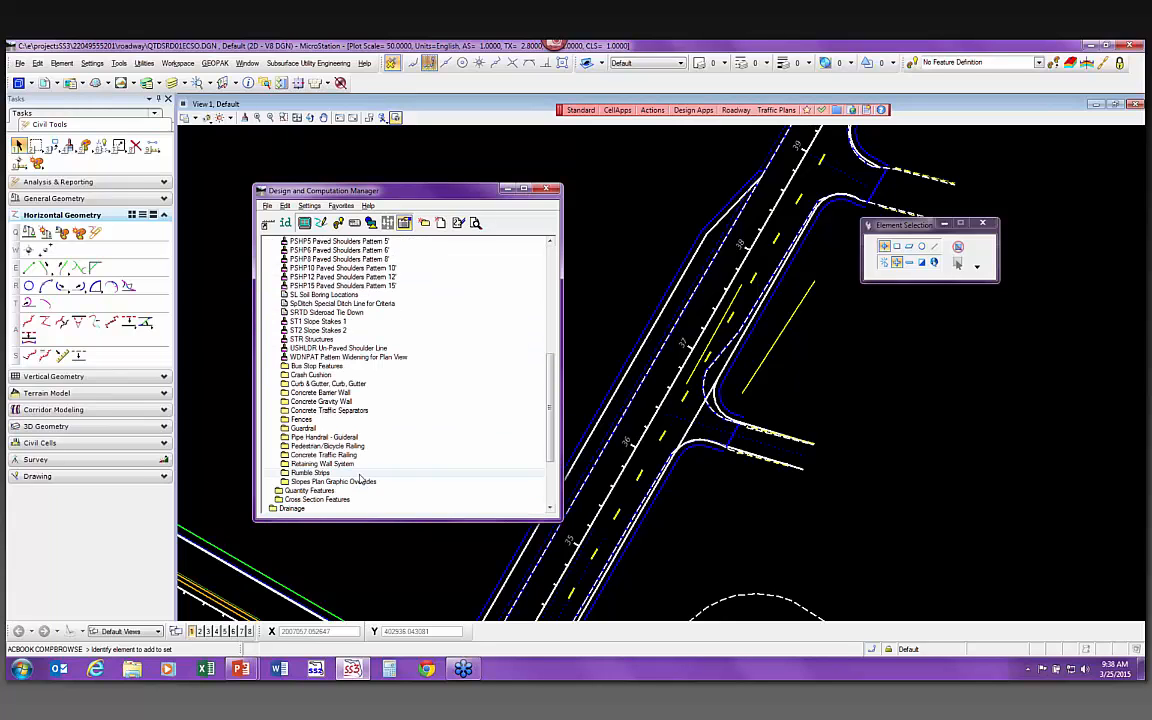
Open the compute parameters of item 0520 5 11, Traffic Separator Concrete - Type I, 4' wide, under Concrete Traffic Separators
double_click(350, 412)
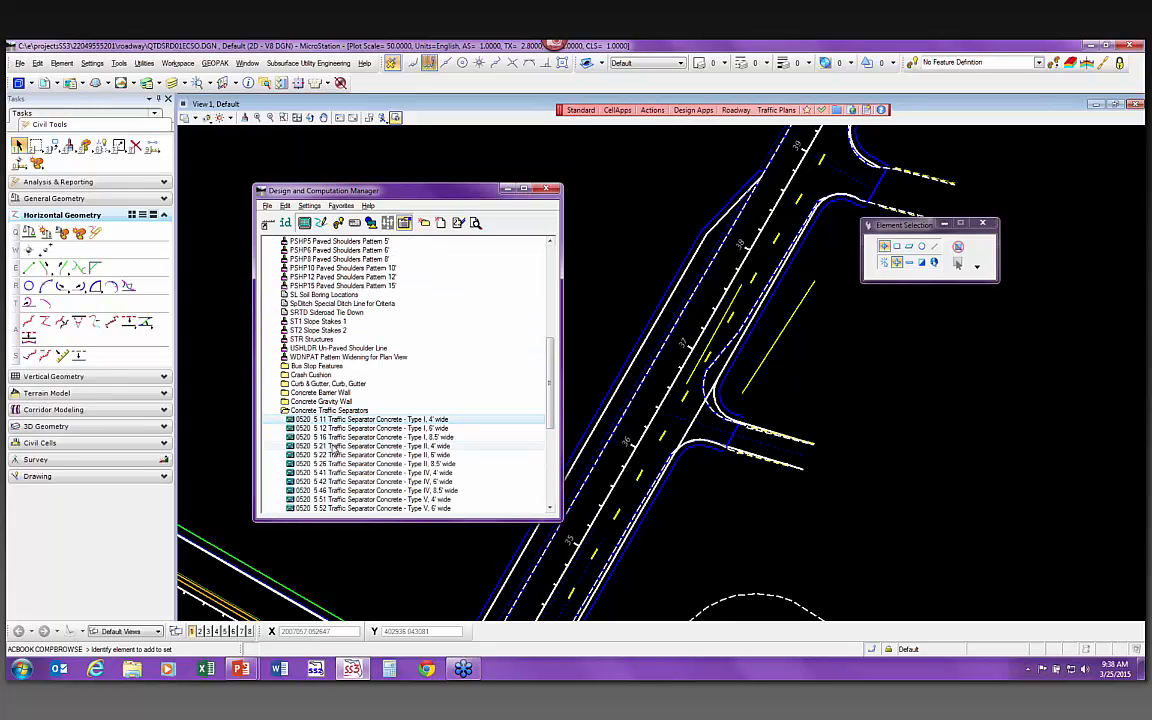
left_click(345, 420)
double_click(342, 424)
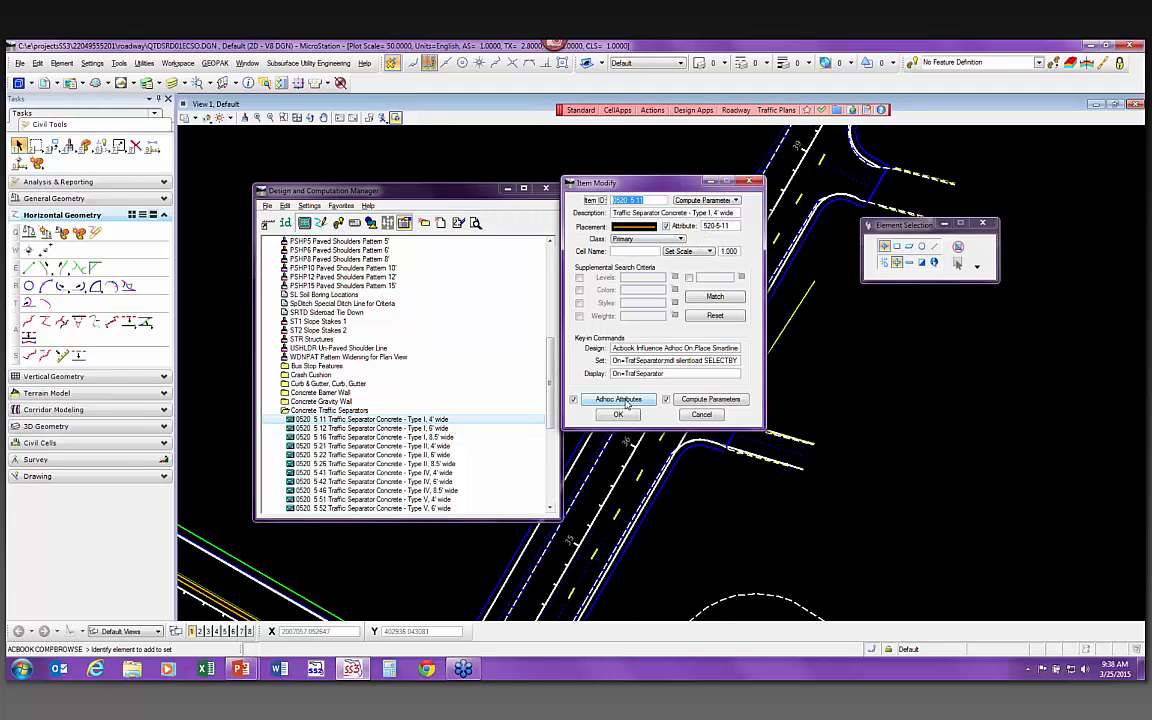
left_click(710, 399)
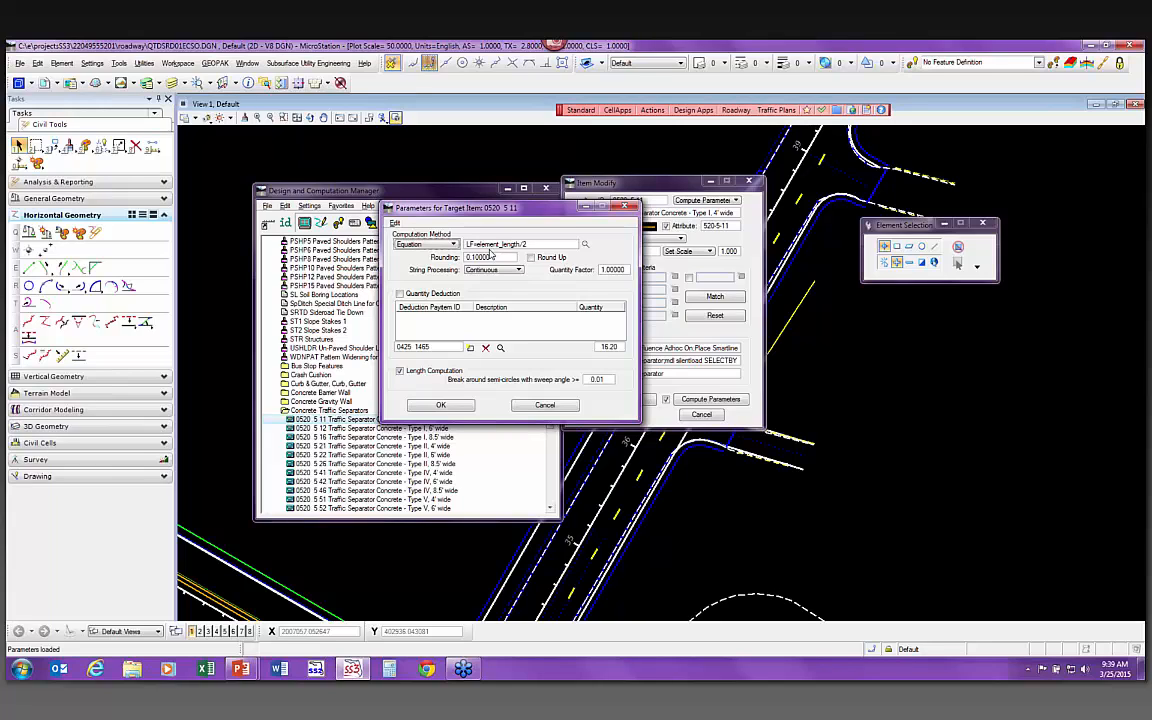
Review the available computation methods for item 0520 5 11, keep Equation, and close its parameters without saving
left_click(430, 245)
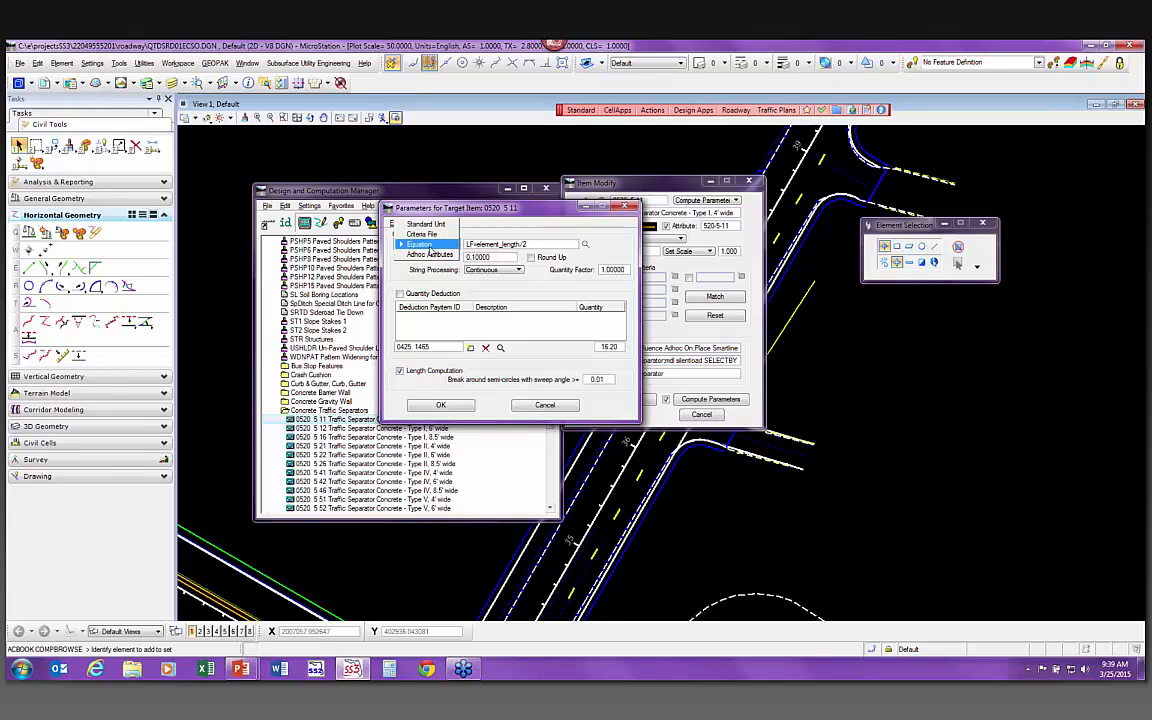
left_click(430, 250)
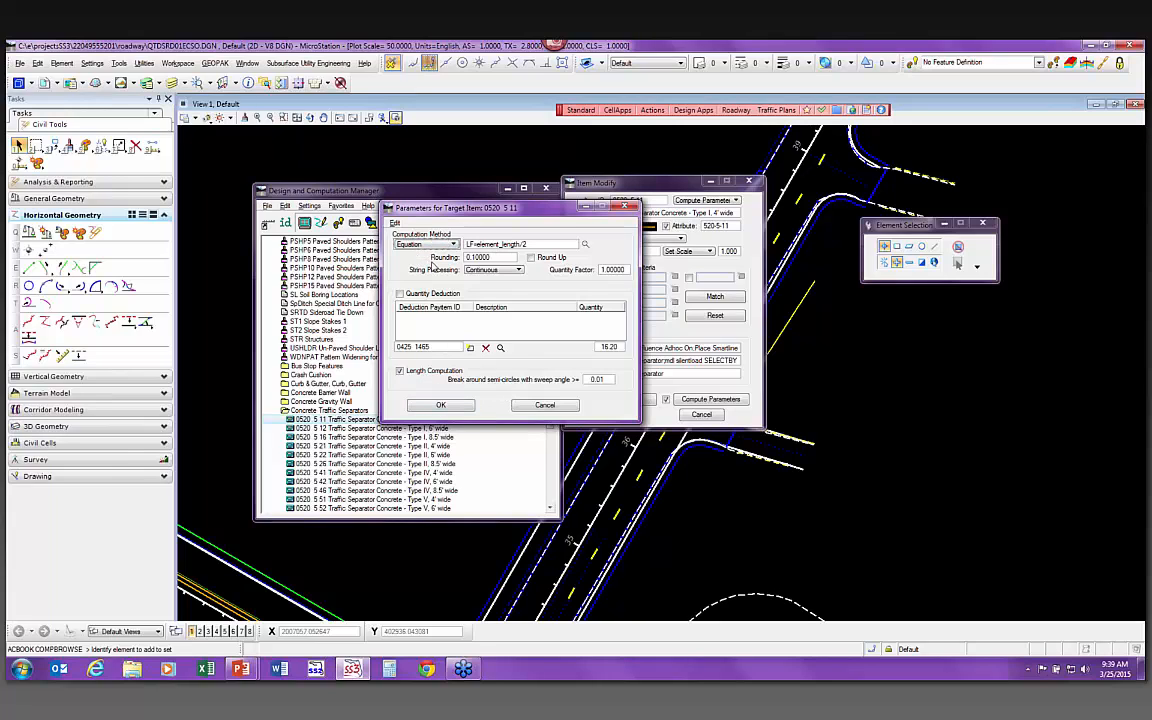
left_click(545, 405)
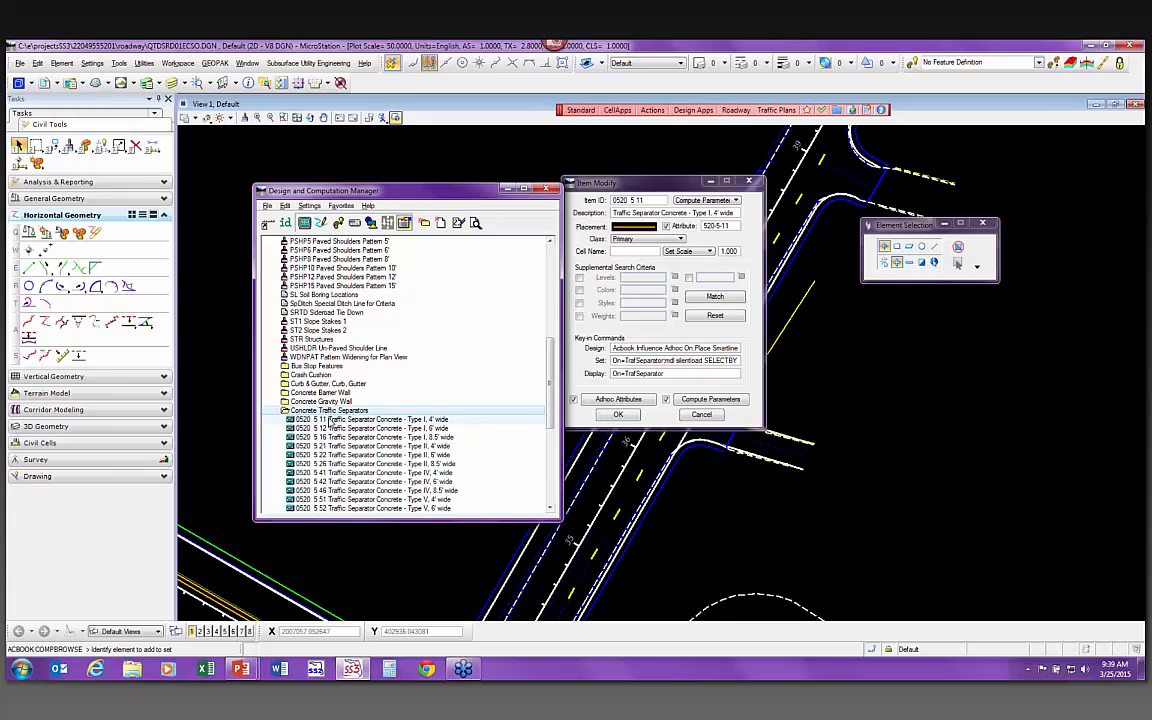
Collapse the Concrete Traffic Separators, Plan Features and Roadway Design categories
double_click(328, 411)
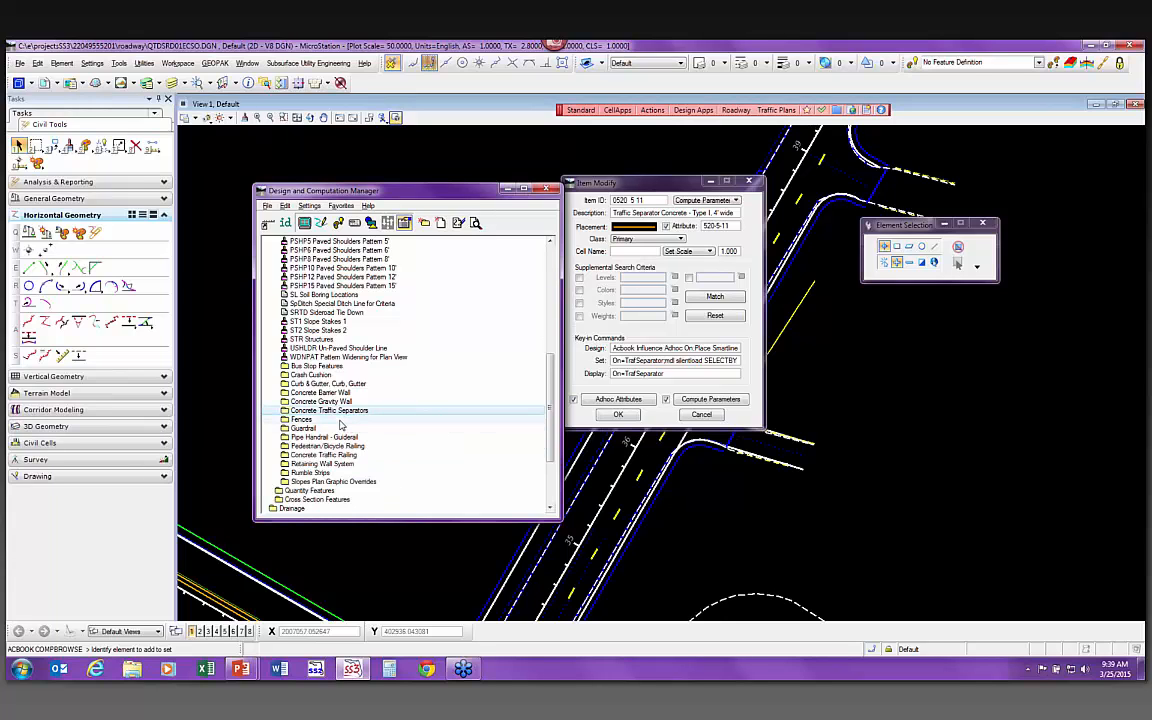
scroll(341, 414, "up", 5)
scroll(341, 414, "up", 5)
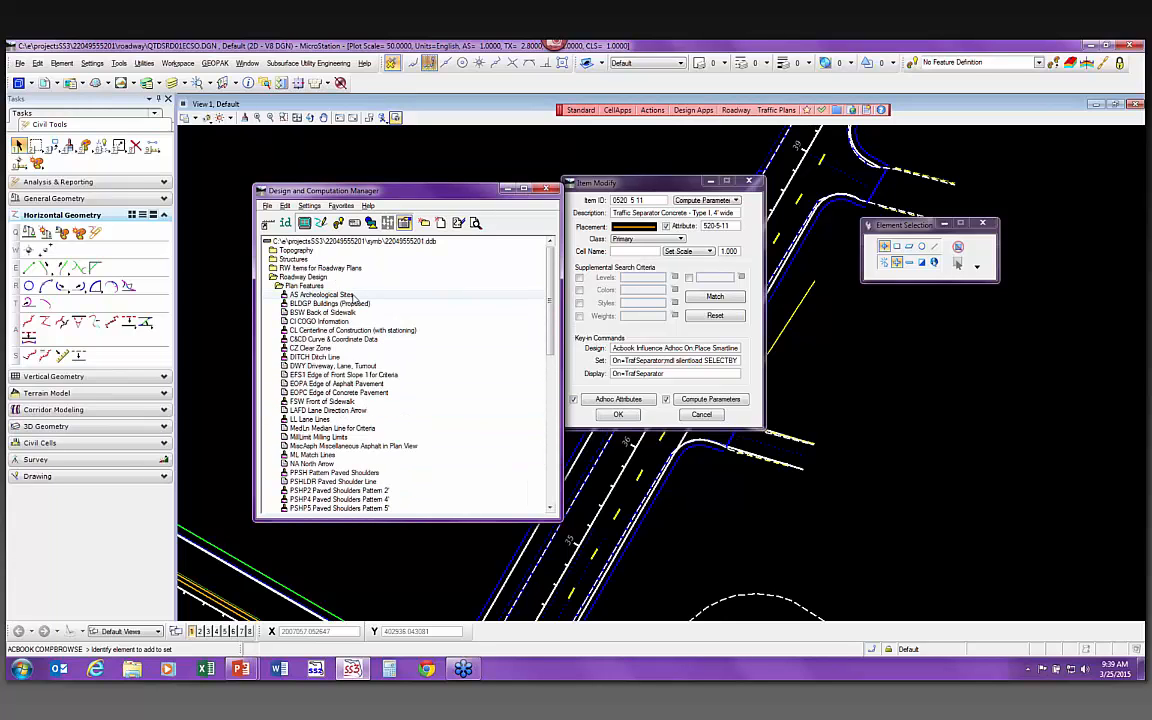
double_click(318, 288)
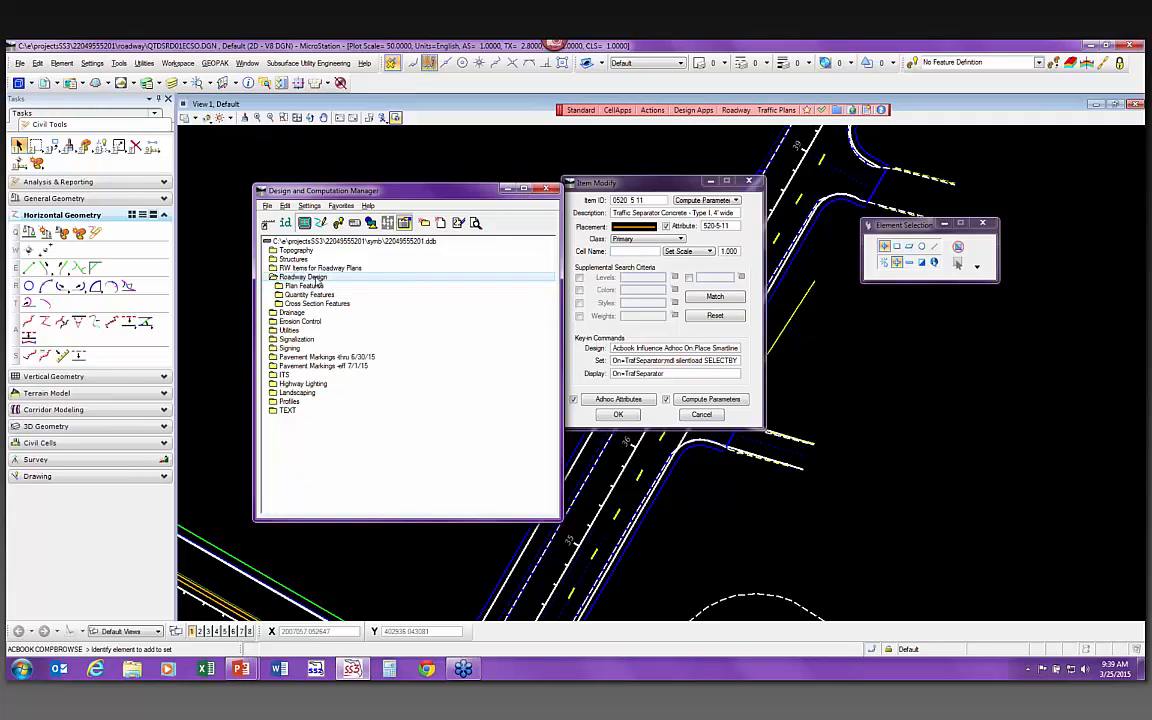
double_click(303, 278)
Expand the Drainage category down to the Inlets items under Proposed Structure Features
double_click(301, 287)
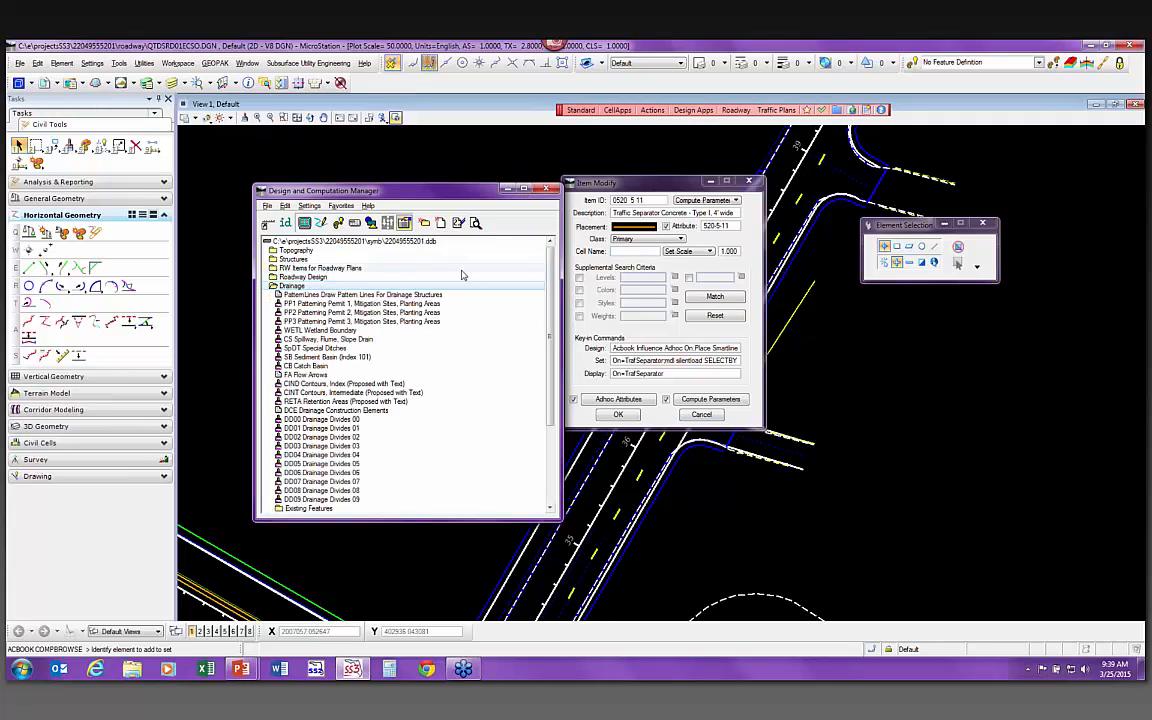
scroll(395, 330, "down", 5)
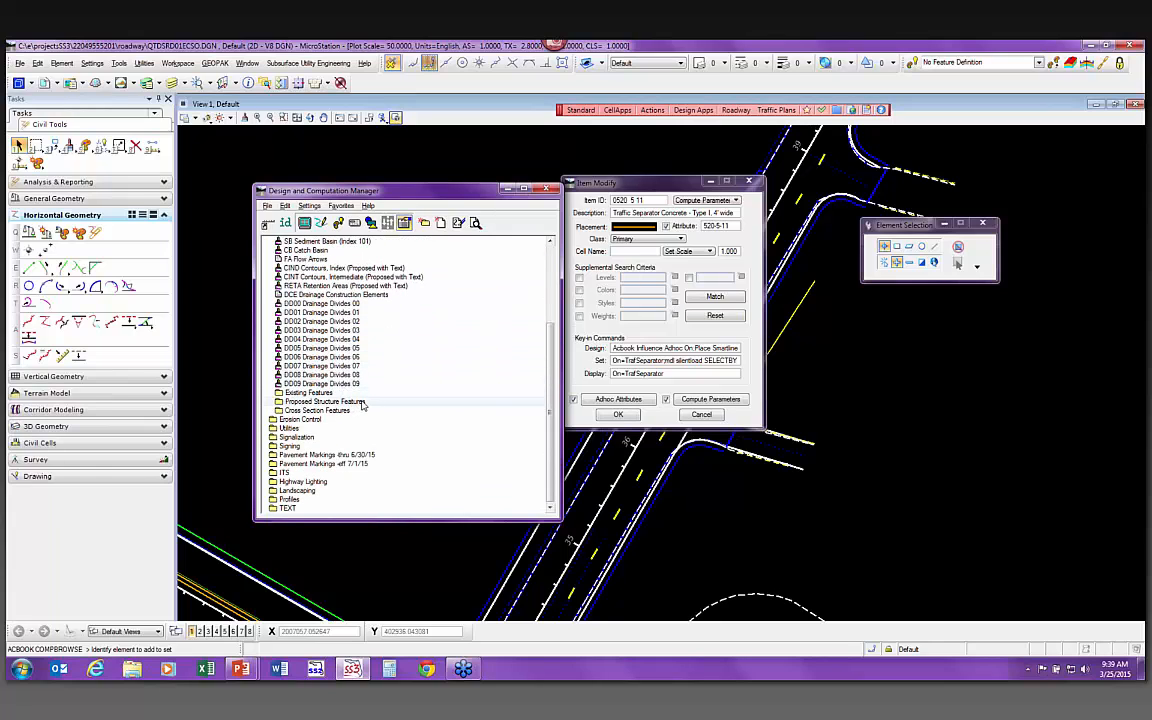
double_click(363, 402)
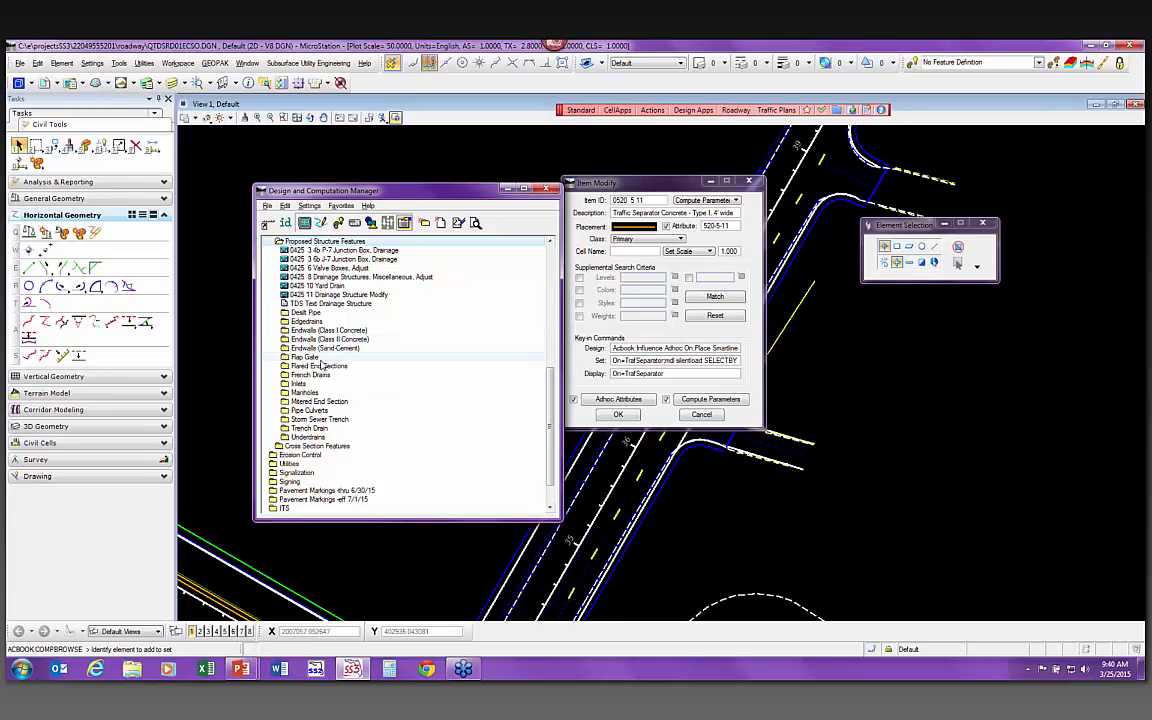
double_click(314, 385)
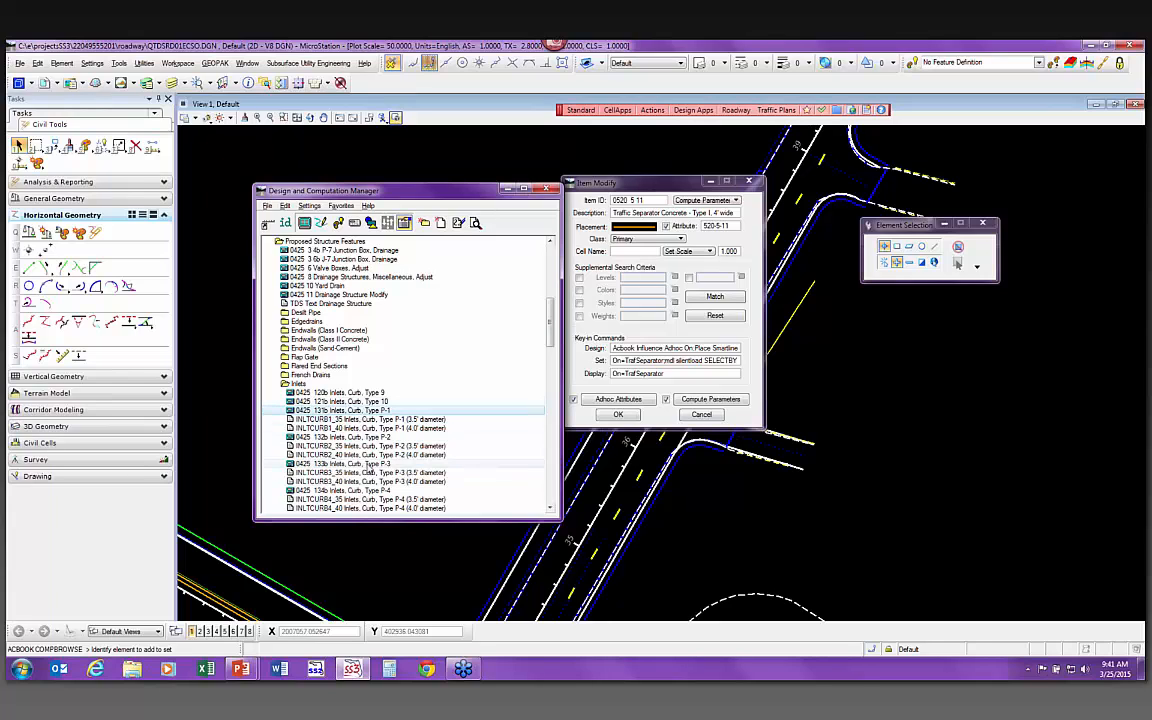
scroll(335, 436, "down", 3)
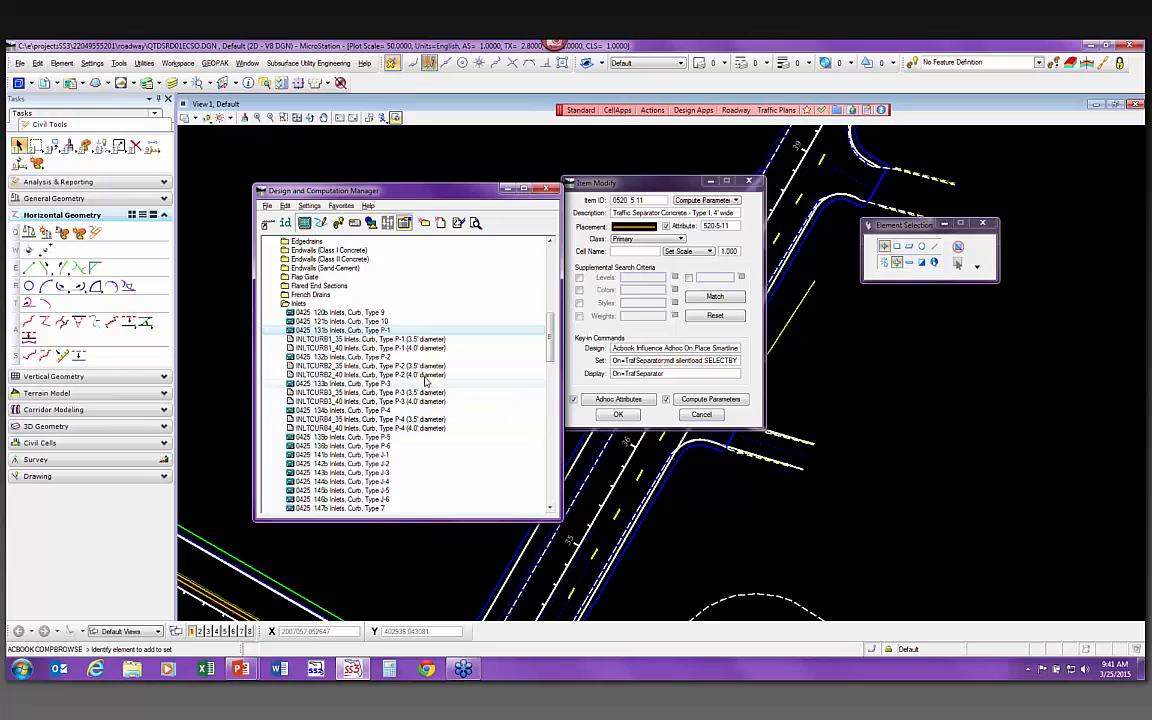
Copy item 0425 136b, Inlets, Curb, Type P-6, into the Inlets category under Proposed Structure Features
left_click(401, 447)
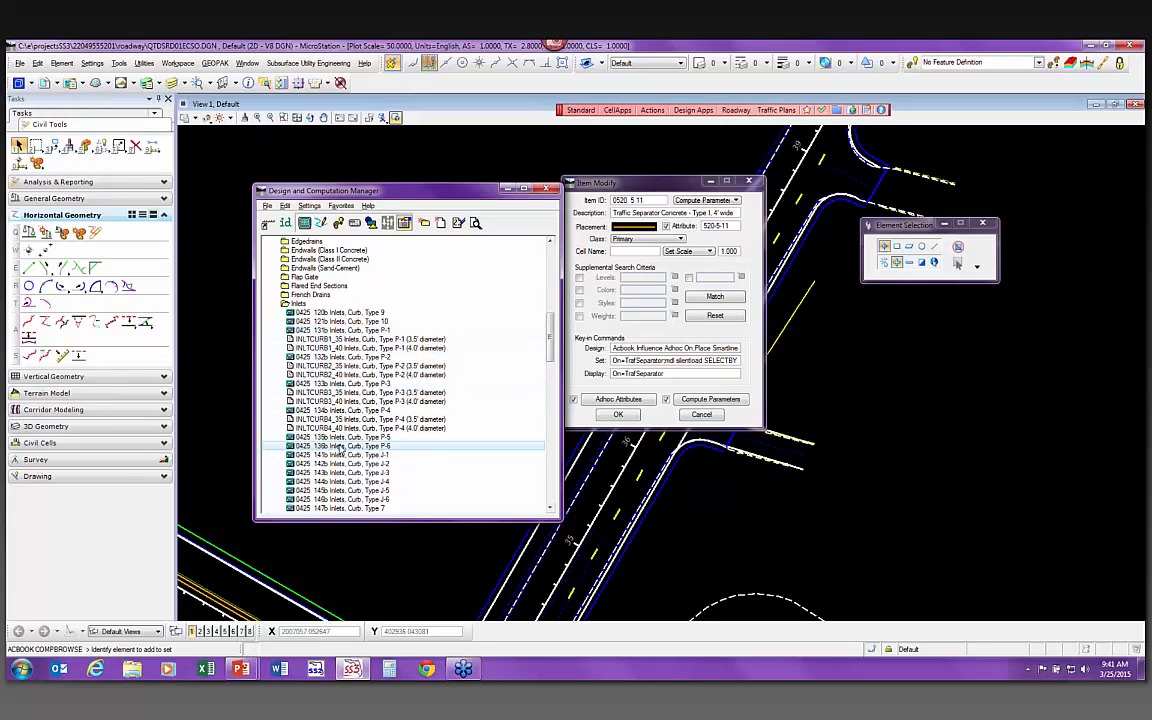
right_click(357, 445)
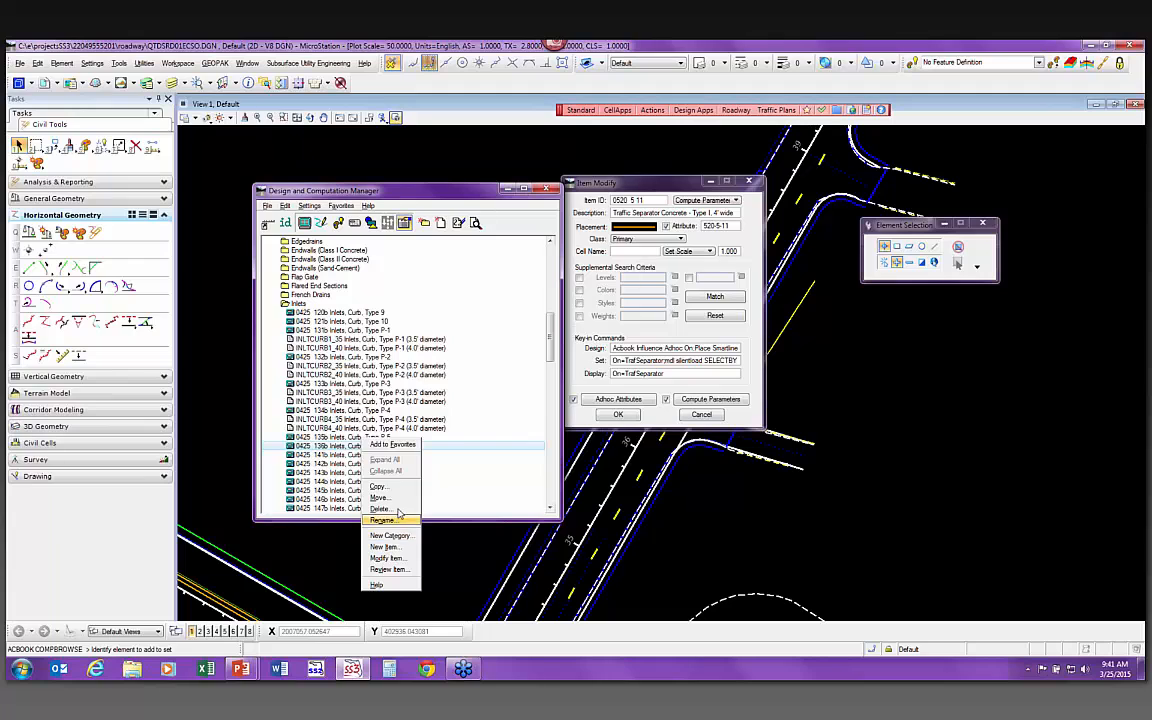
left_click(403, 489)
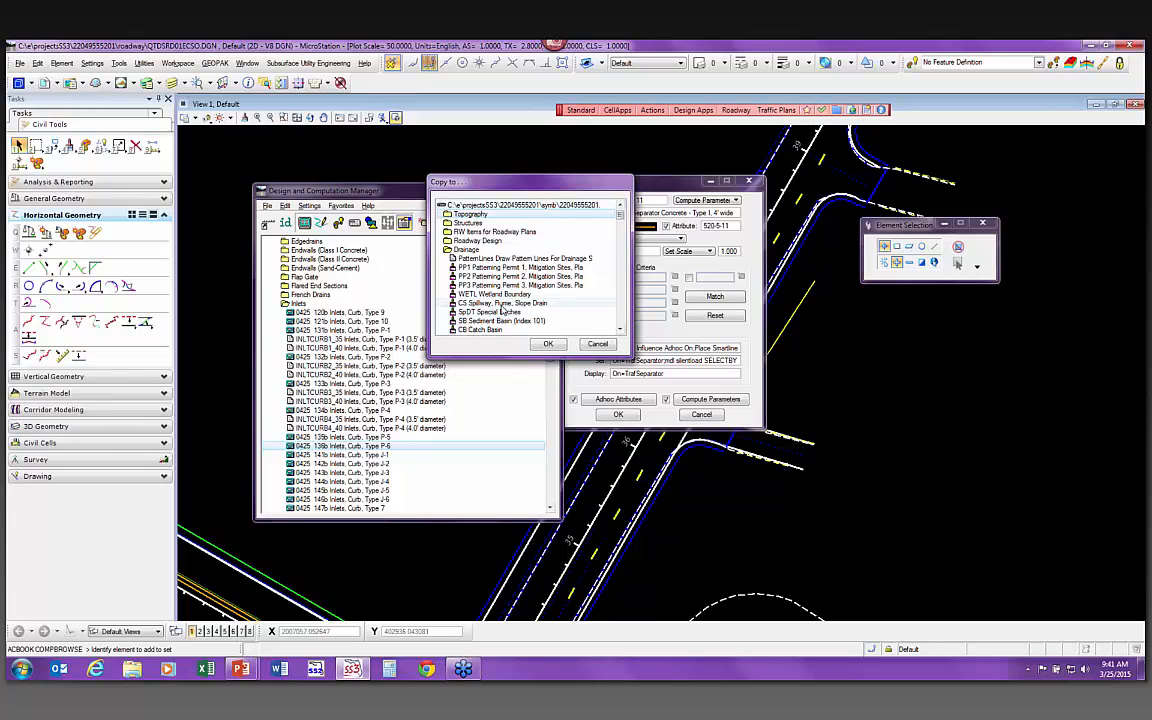
scroll(500, 301, "down", 3)
scroll(500, 301, "down", 6)
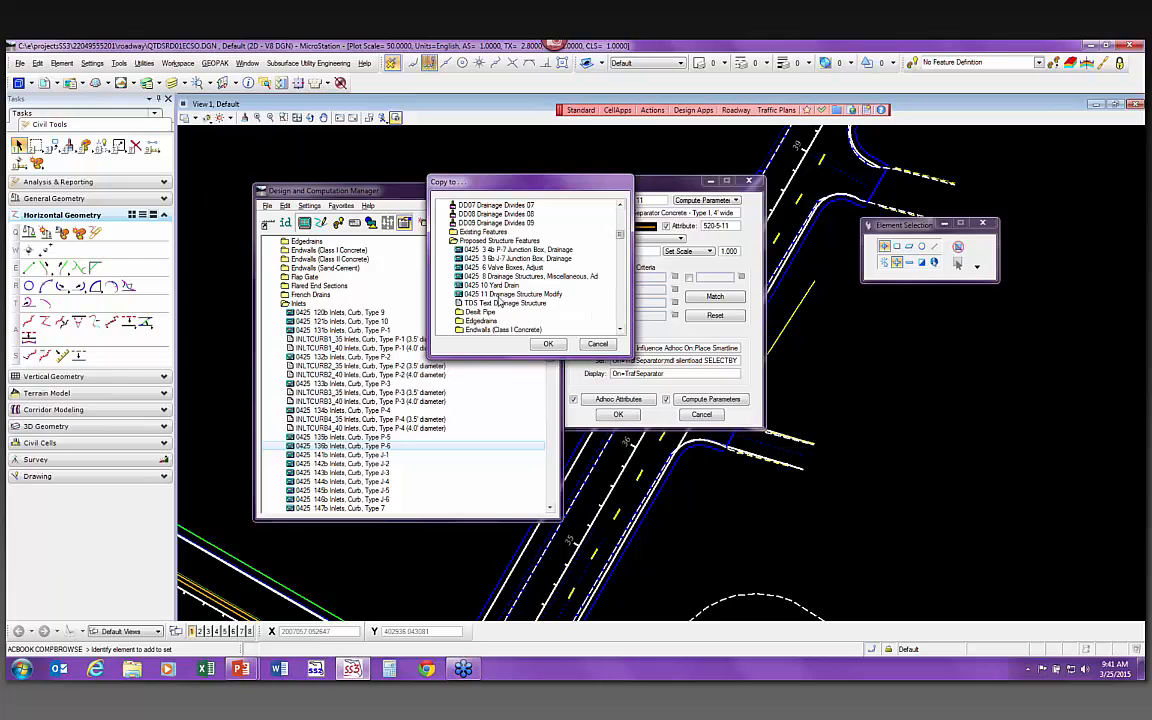
scroll(497, 301, "down", 5)
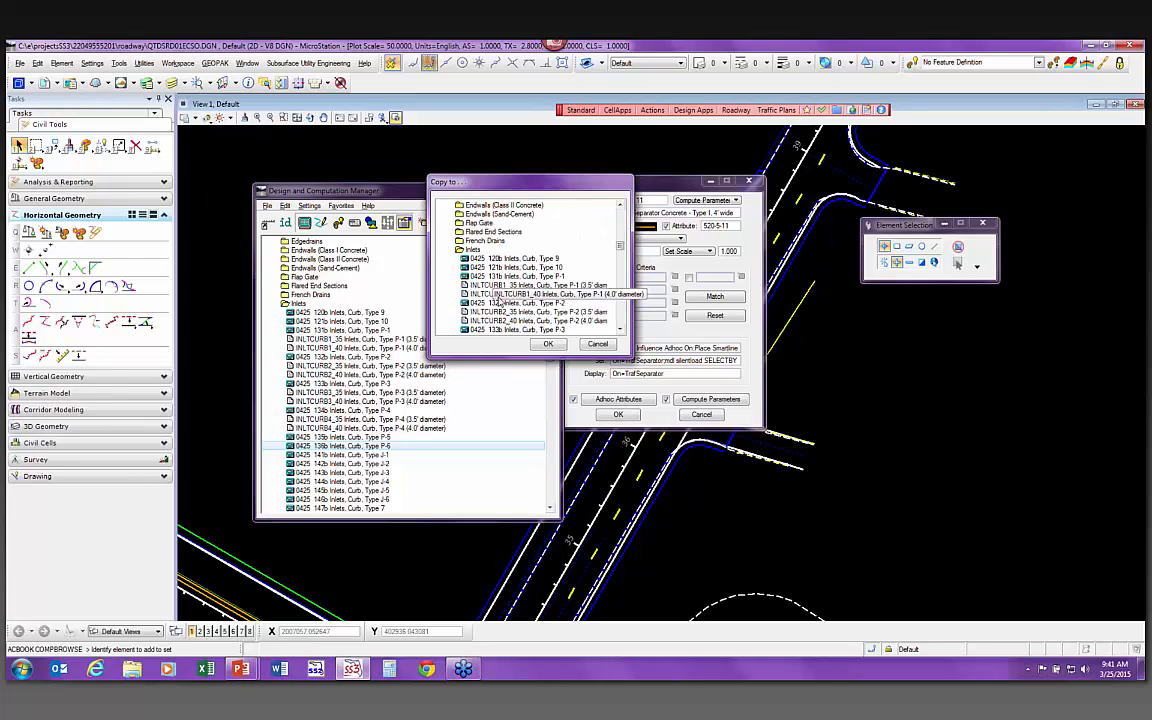
scroll(497, 301, "down", 4)
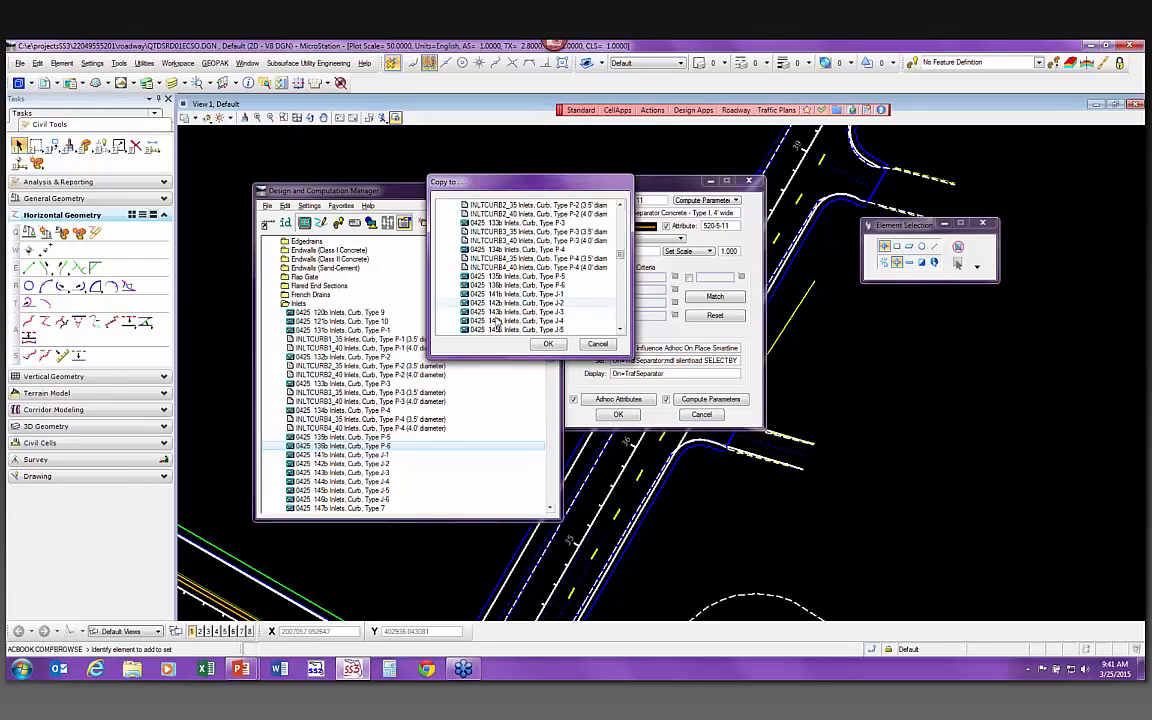
scroll(480, 290, "up", 5)
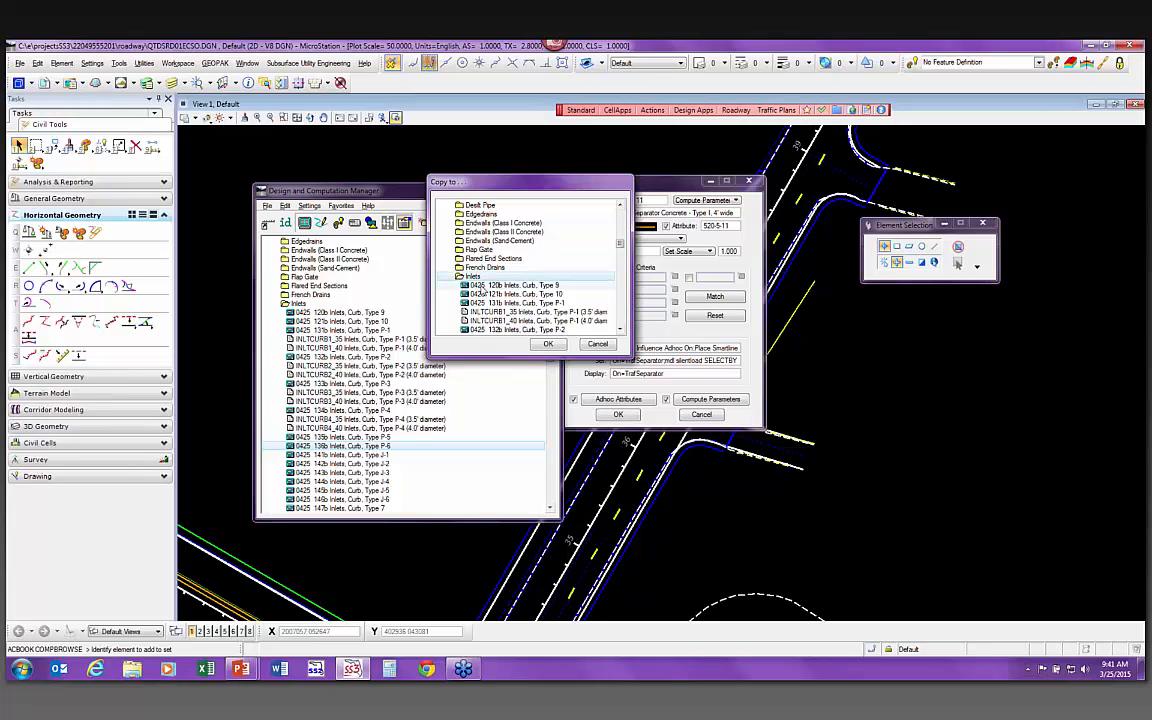
left_click(546, 344)
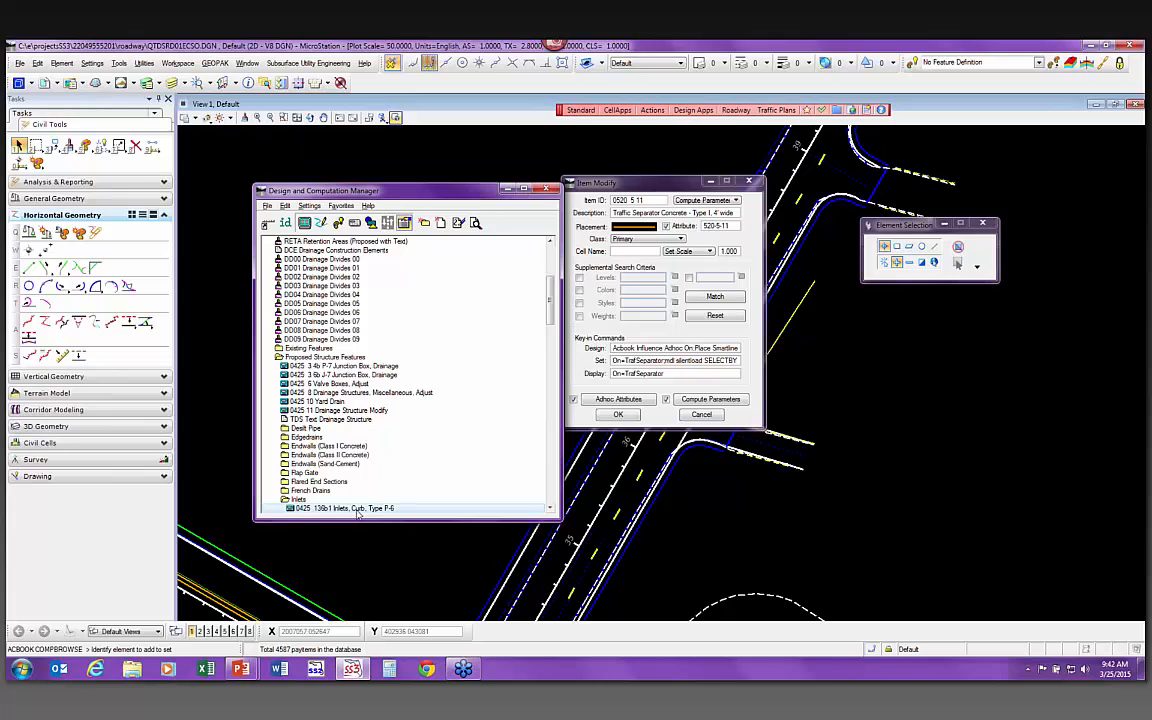
Change the Type P-6 curb inlet item's ID to 0425 1365 and its attribute to 425-1-365
left_click(357, 509)
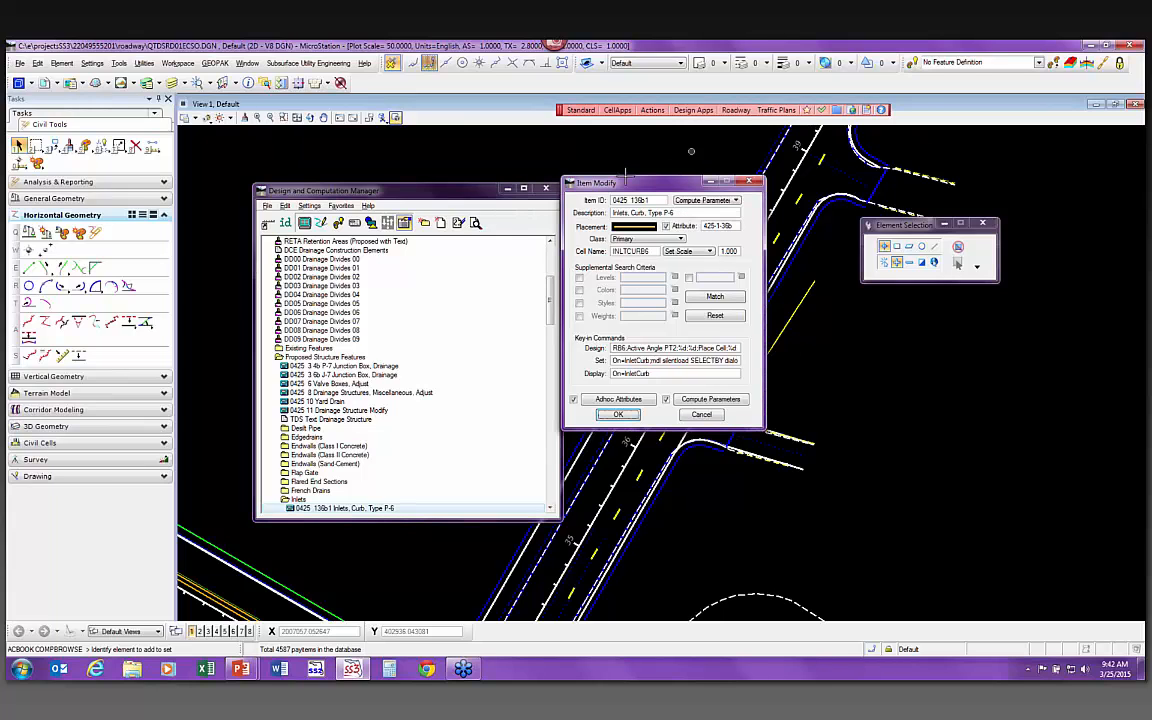
left_click_drag(617, 183, 489, 224)
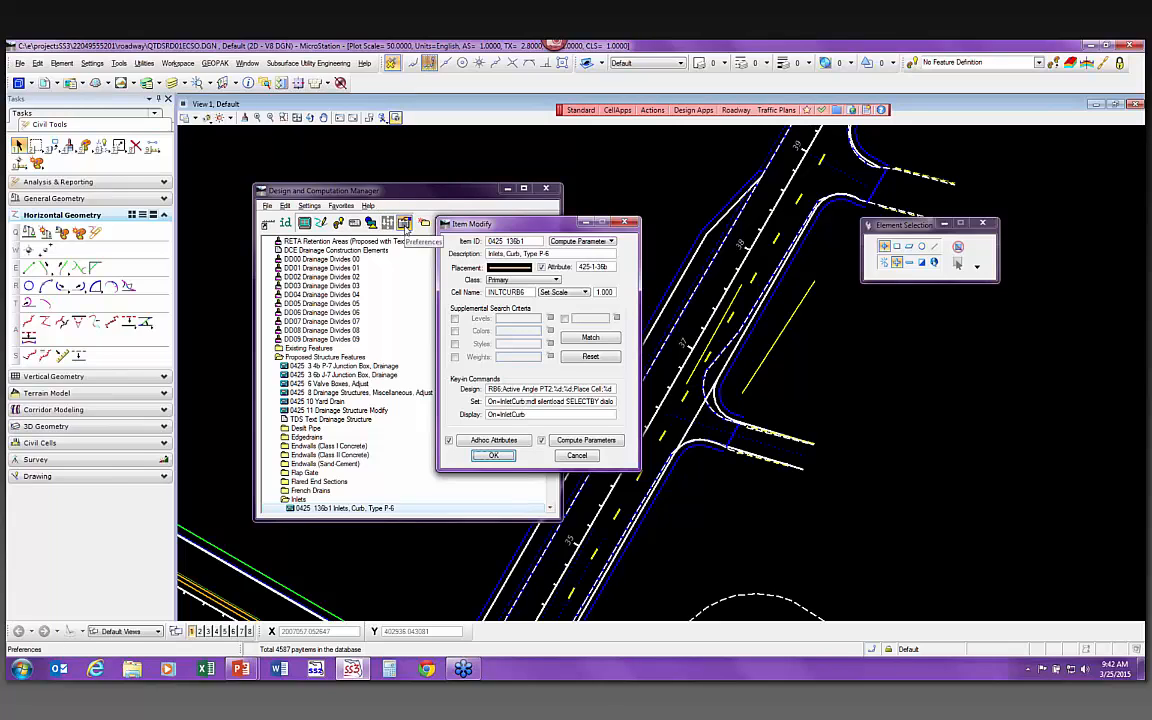
left_click(520, 242)
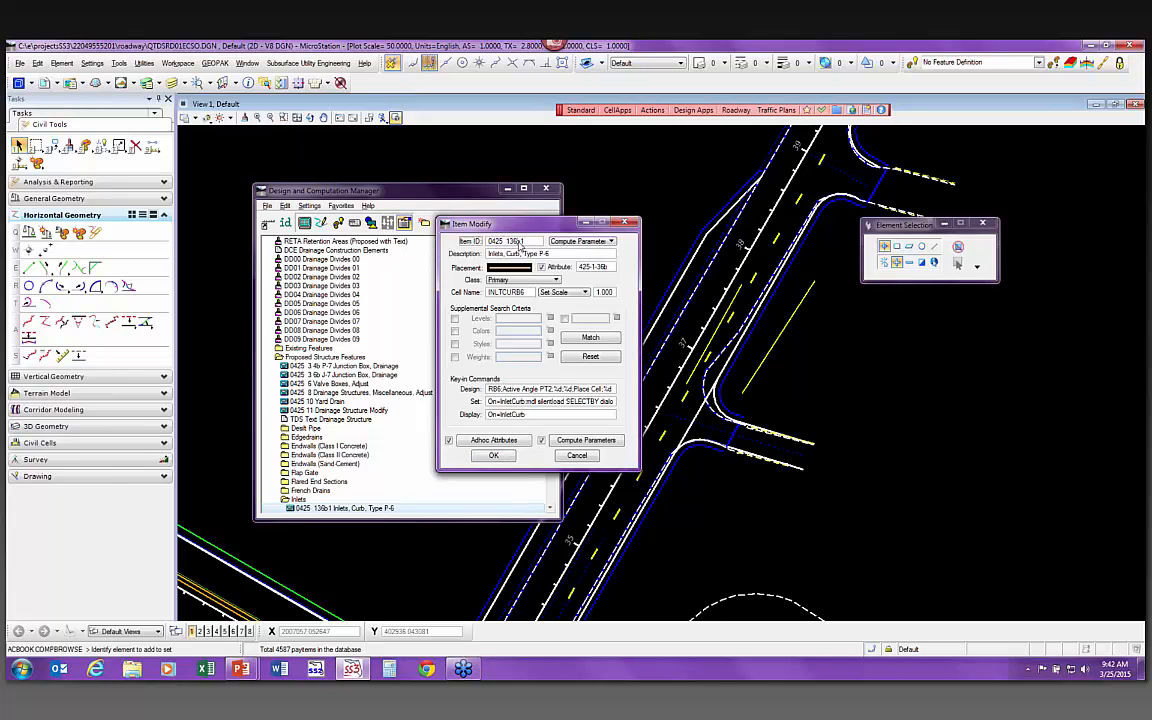
left_click_drag(519, 243, 542, 242)
left_click(553, 255)
left_click(602, 268)
left_click(520, 244)
type("5")
left_click(605, 268)
Review and accept the curb inlet's compute parameters and adhoc attributes, and save the modified item
left_click(577, 443)
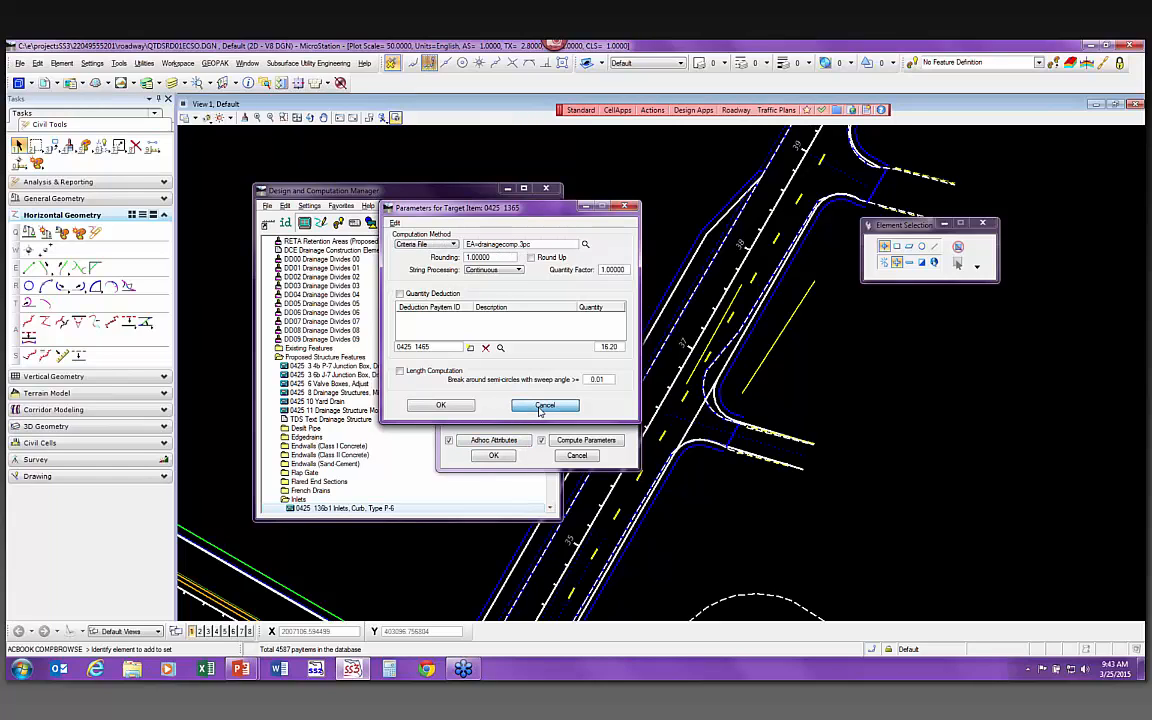
left_click(440, 405)
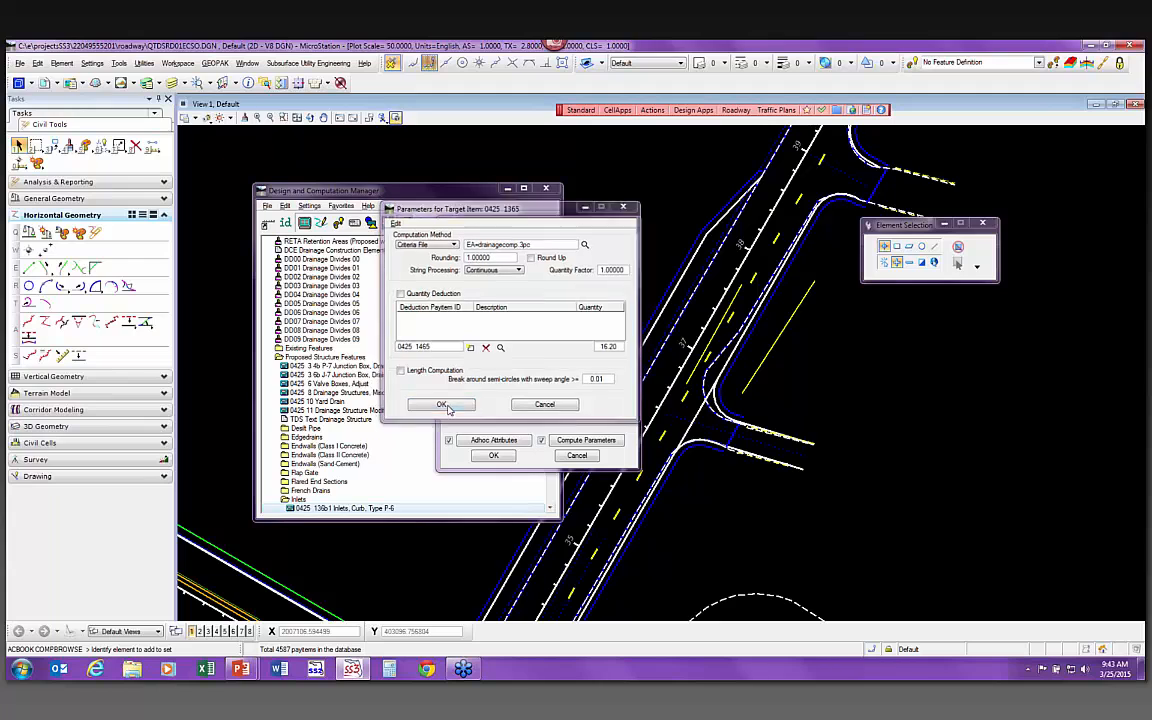
left_click(500, 442)
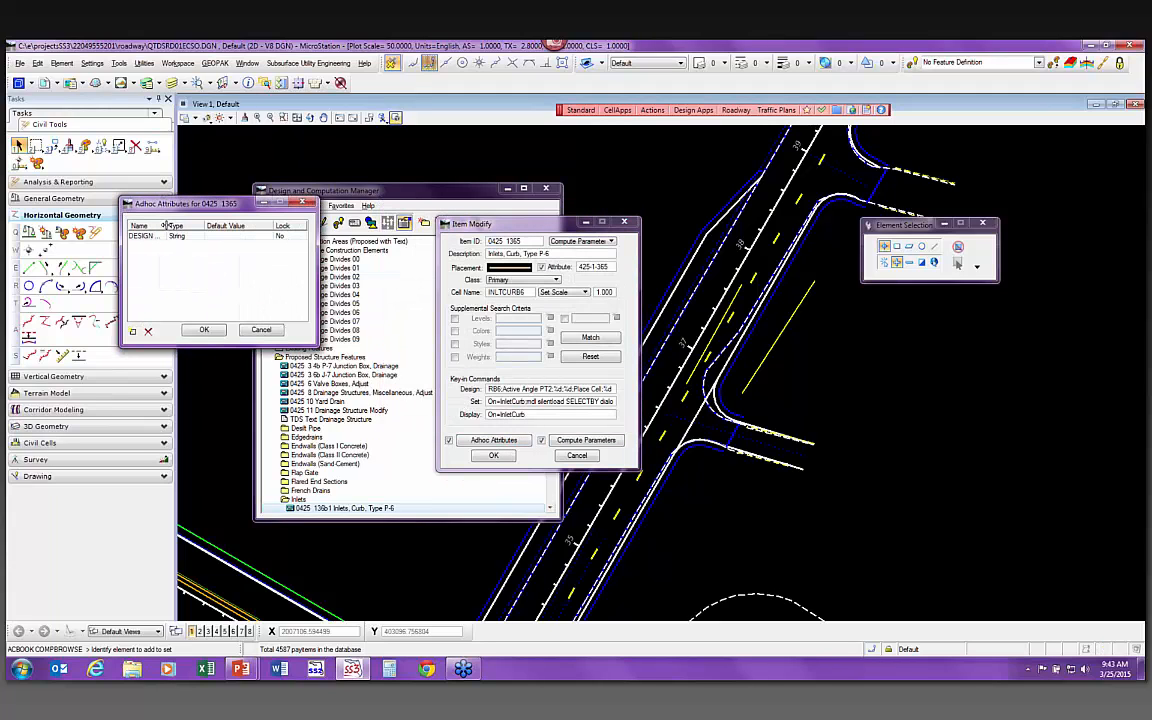
left_click_drag(165, 225, 187, 225)
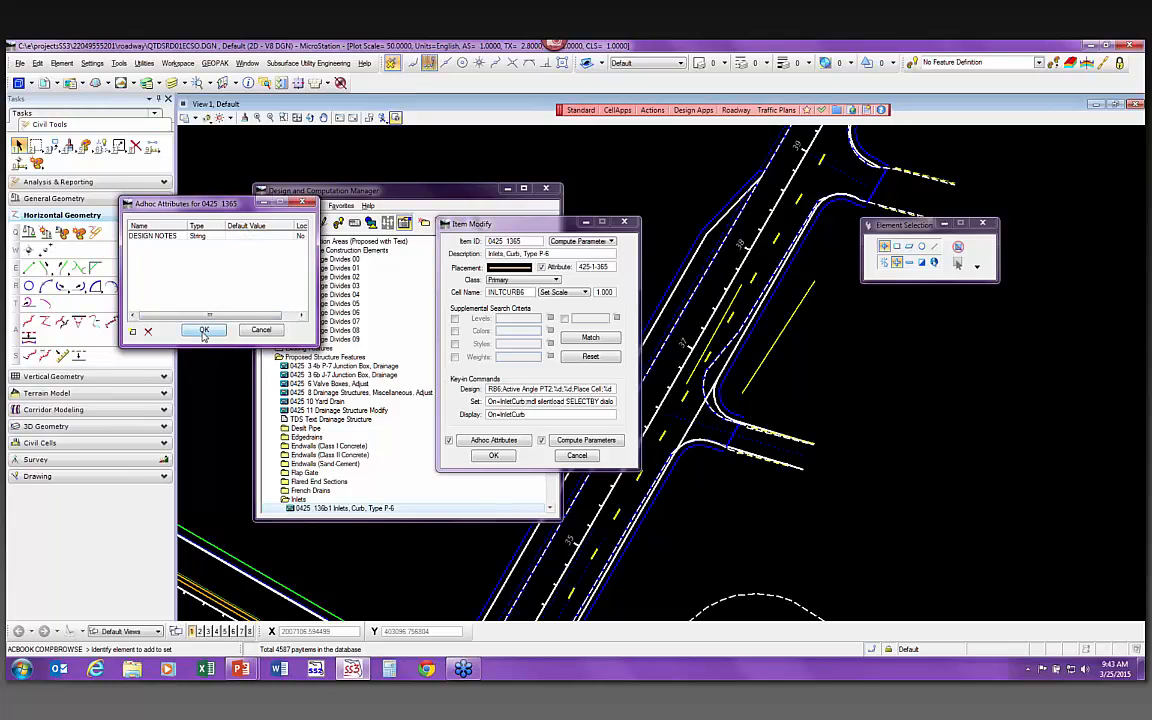
left_click(204, 332)
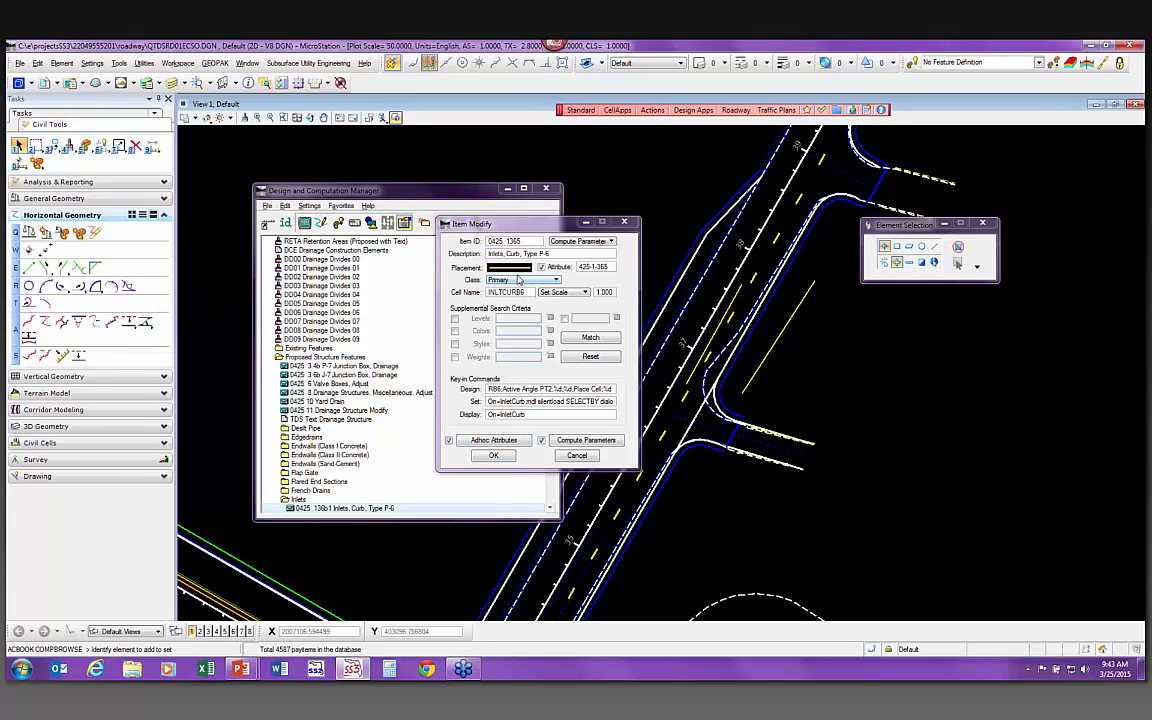
left_click(503, 457)
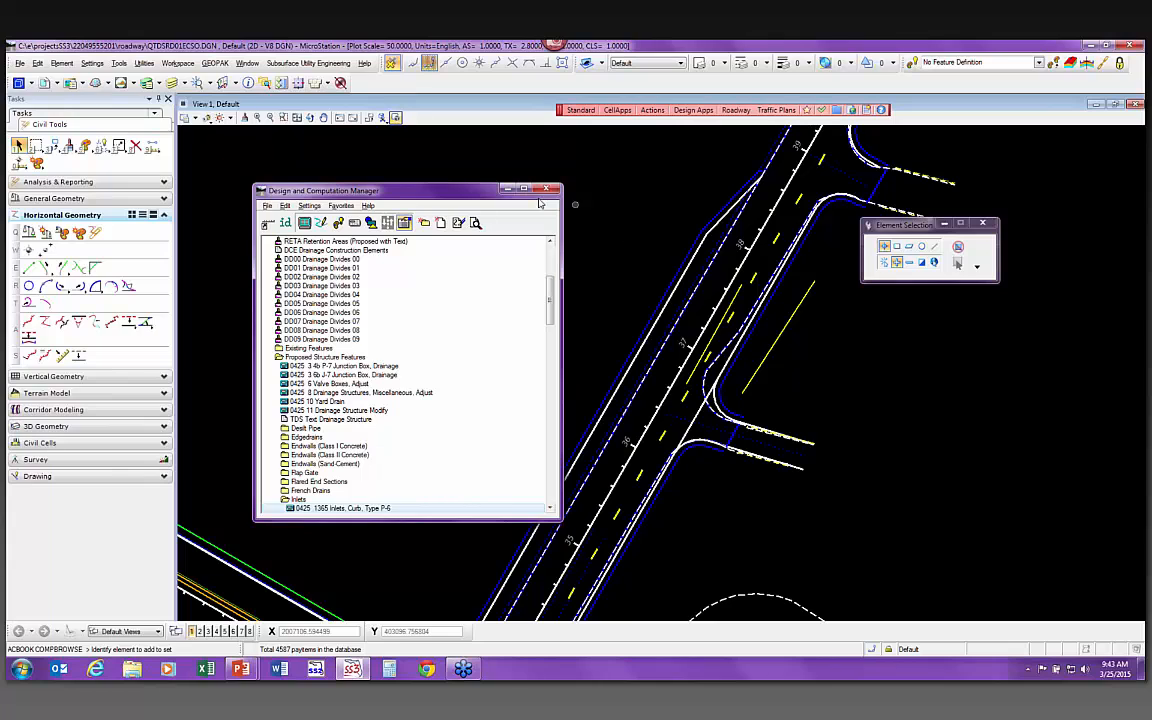
Switch the Type P-6 curb inlet to design mode with Place Influence and Adhoc Attributes enabled, and set DESIGN NOTES to TEST
left_click(321, 224)
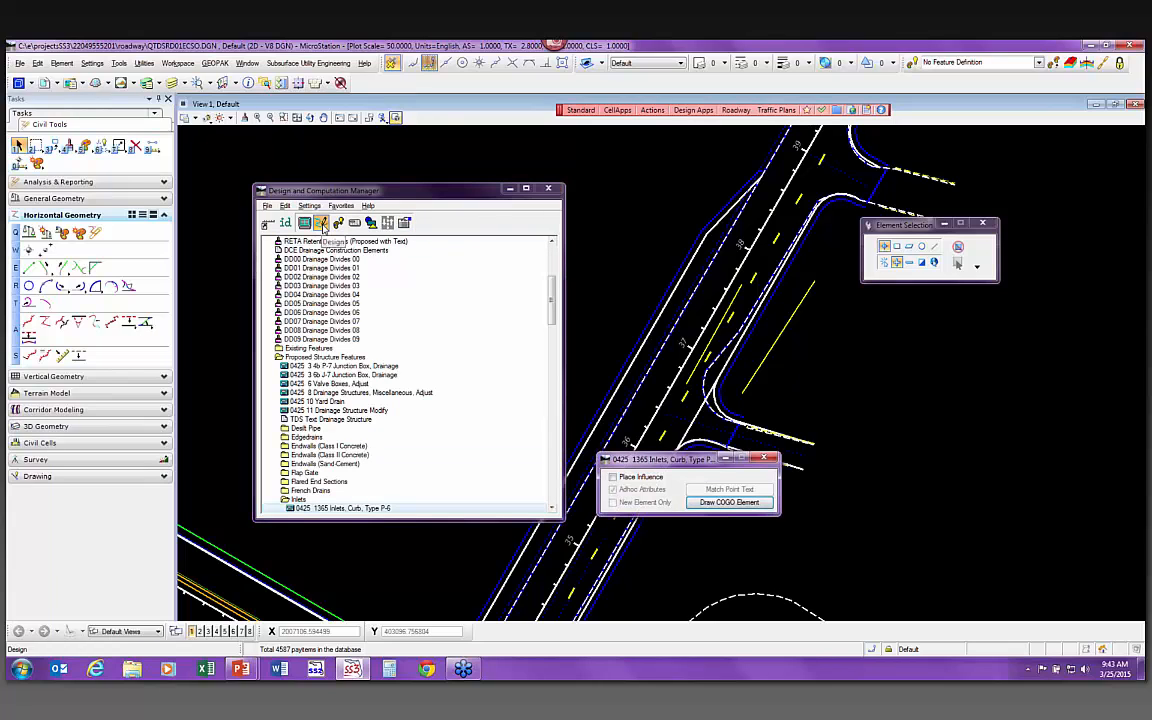
left_click(614, 477)
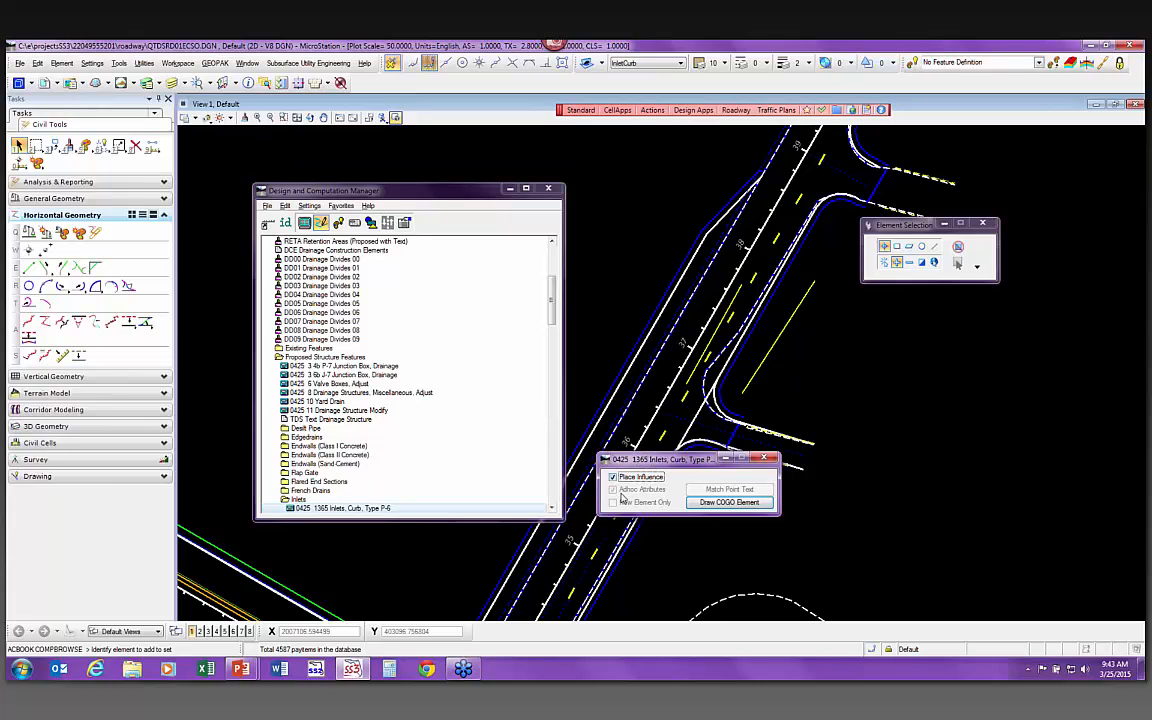
left_click(613, 489)
left_click_drag(704, 464, 831, 502)
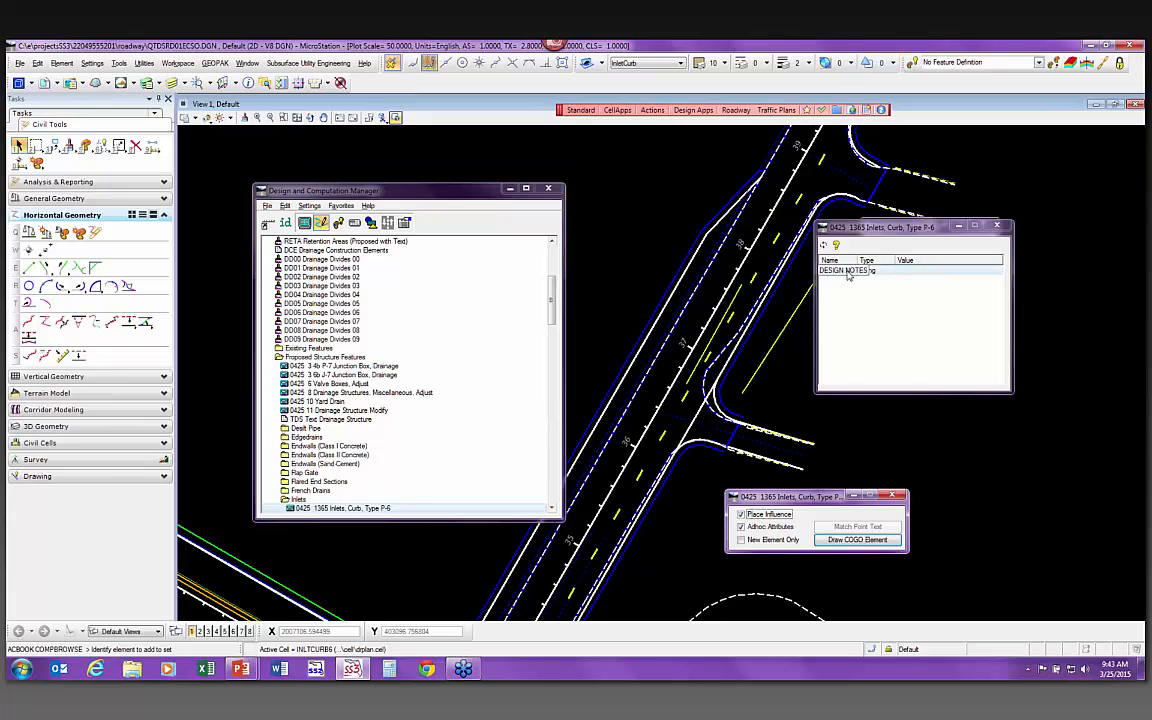
left_click(925, 262)
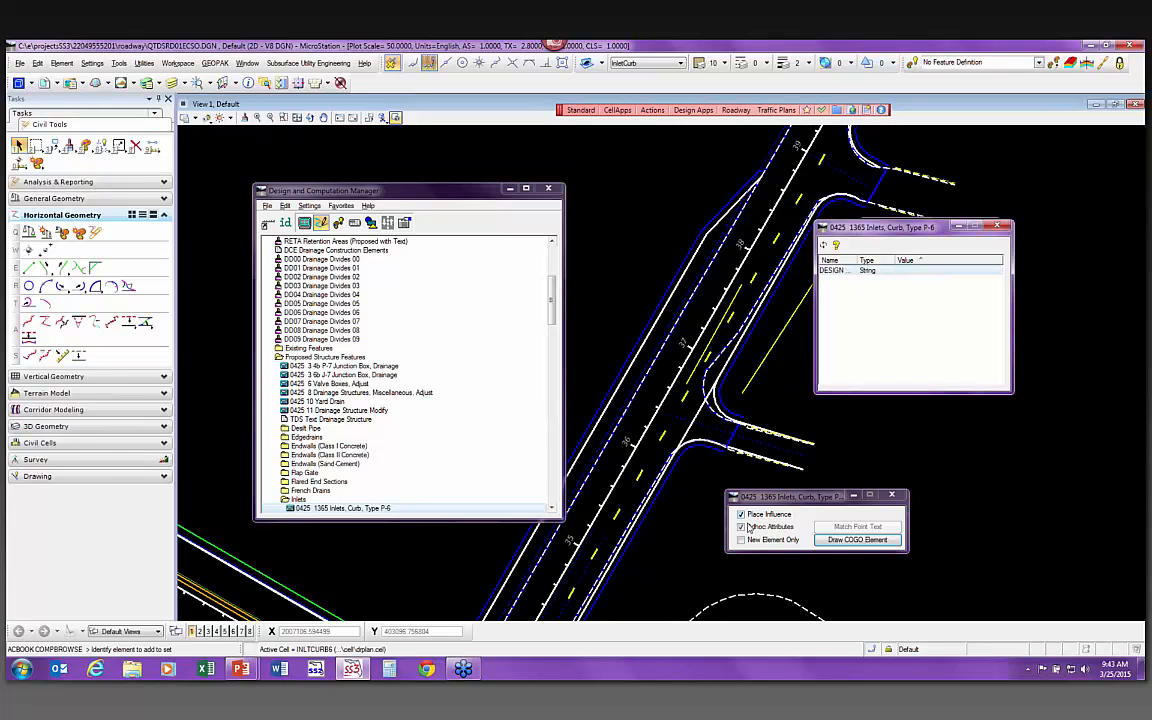
left_click(914, 271)
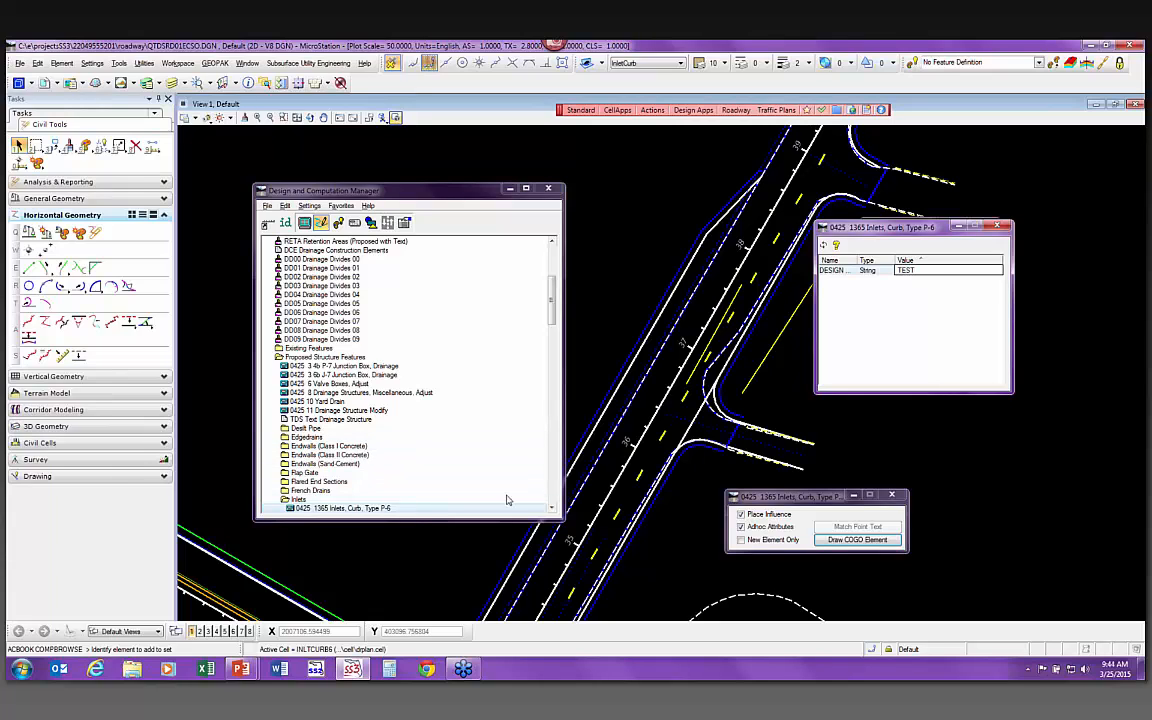
Place one Type P-6 curb inlet on the road's west edge near station 36, with its angle defined by two points along the roadway
left_click(350, 509)
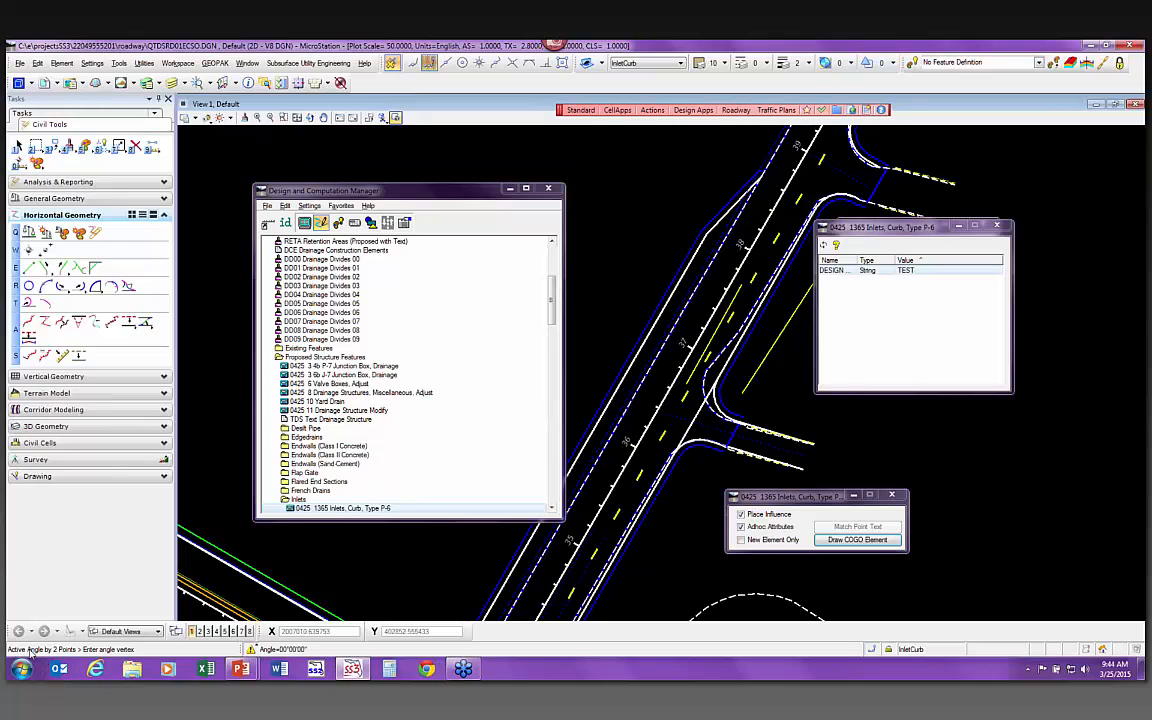
left_click(629, 521)
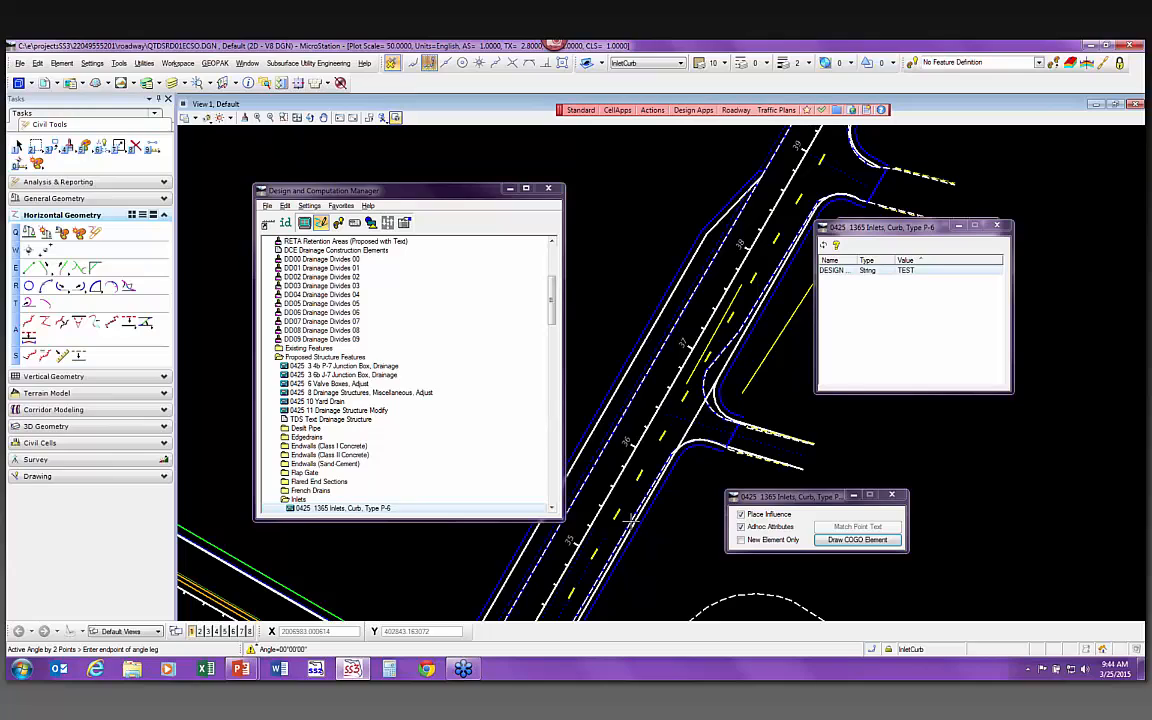
left_click(655, 483)
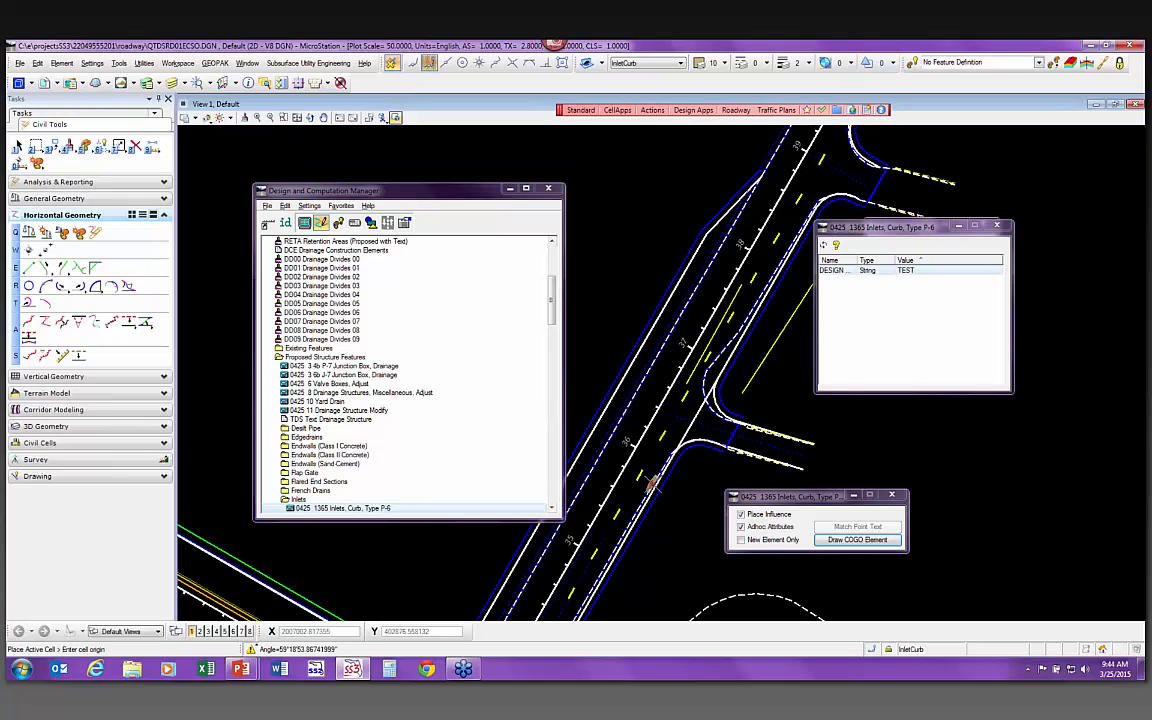
left_click(608, 398)
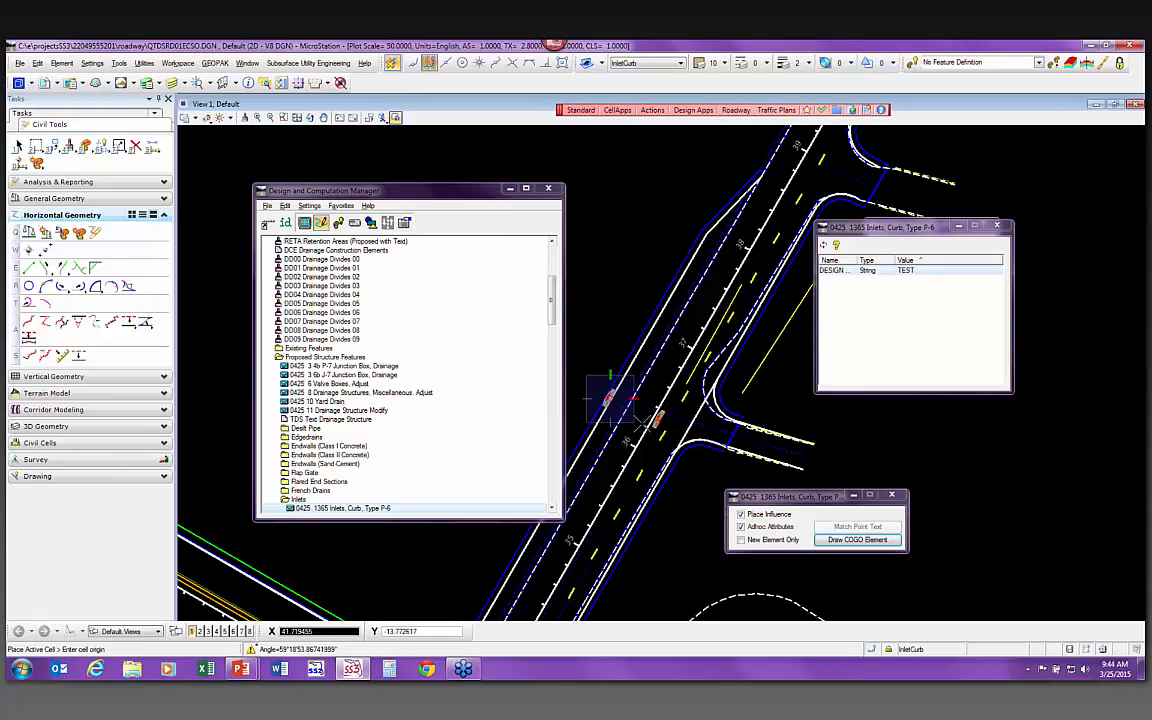
key("Escape")
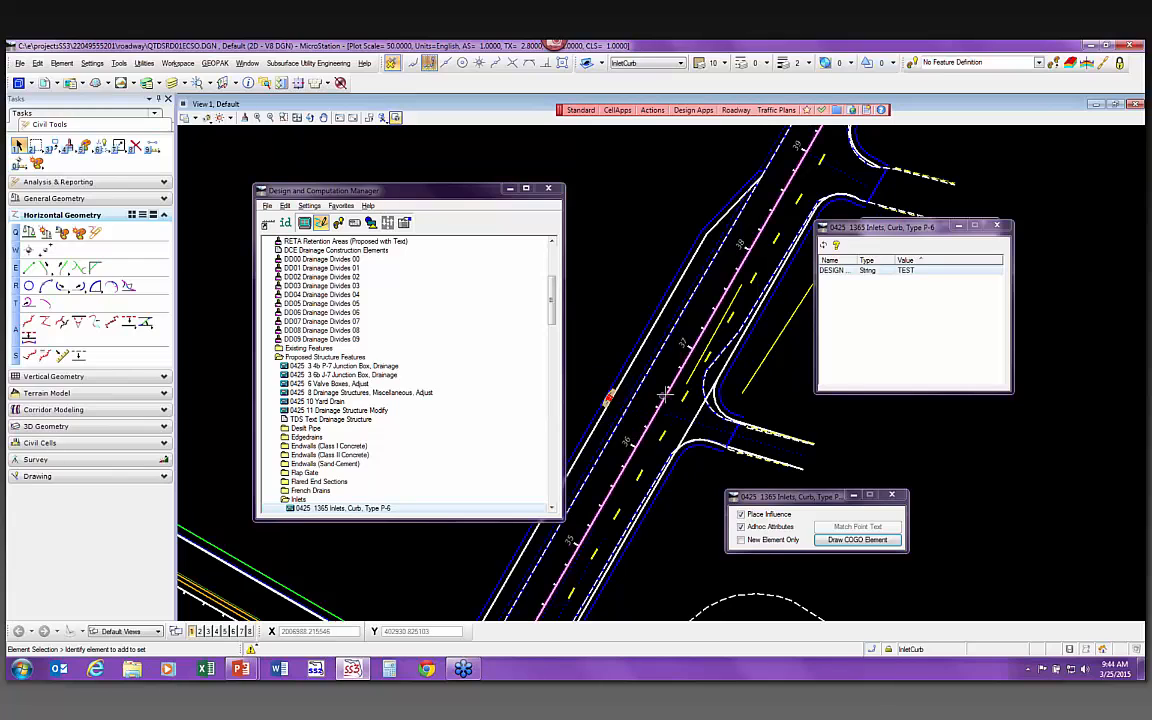
Choose chain BL98 as the baseline reference and compute the plan quantities for the active design file
left_click(354, 222)
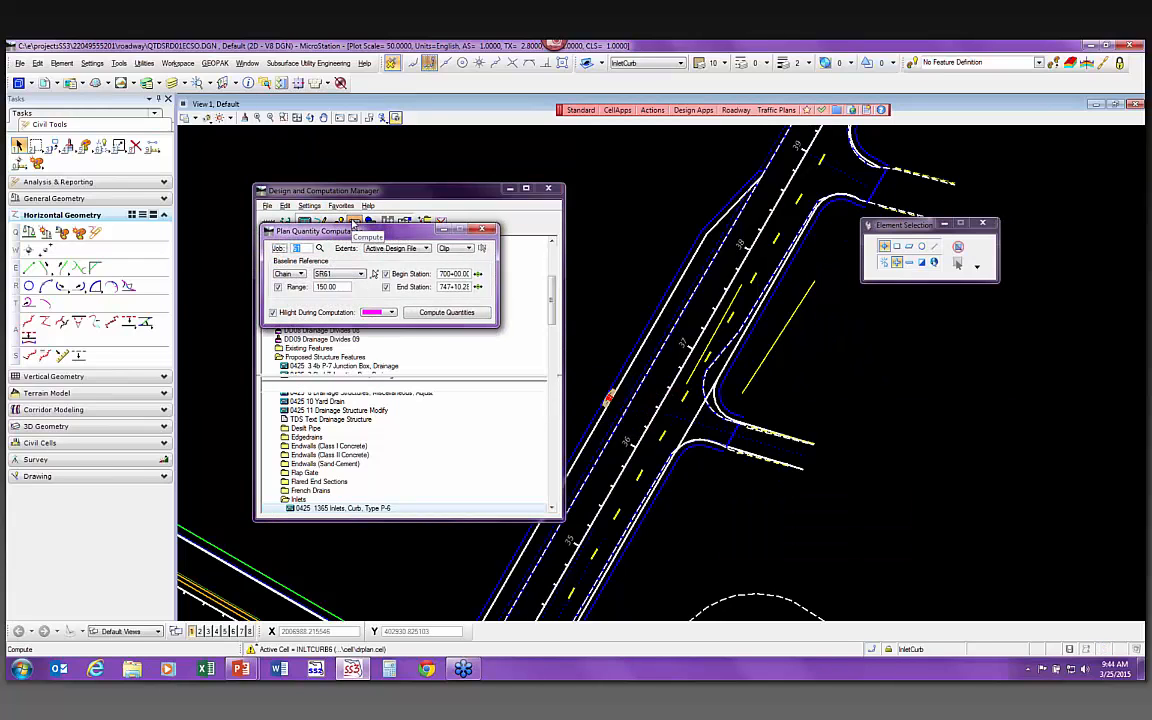
left_click(334, 276)
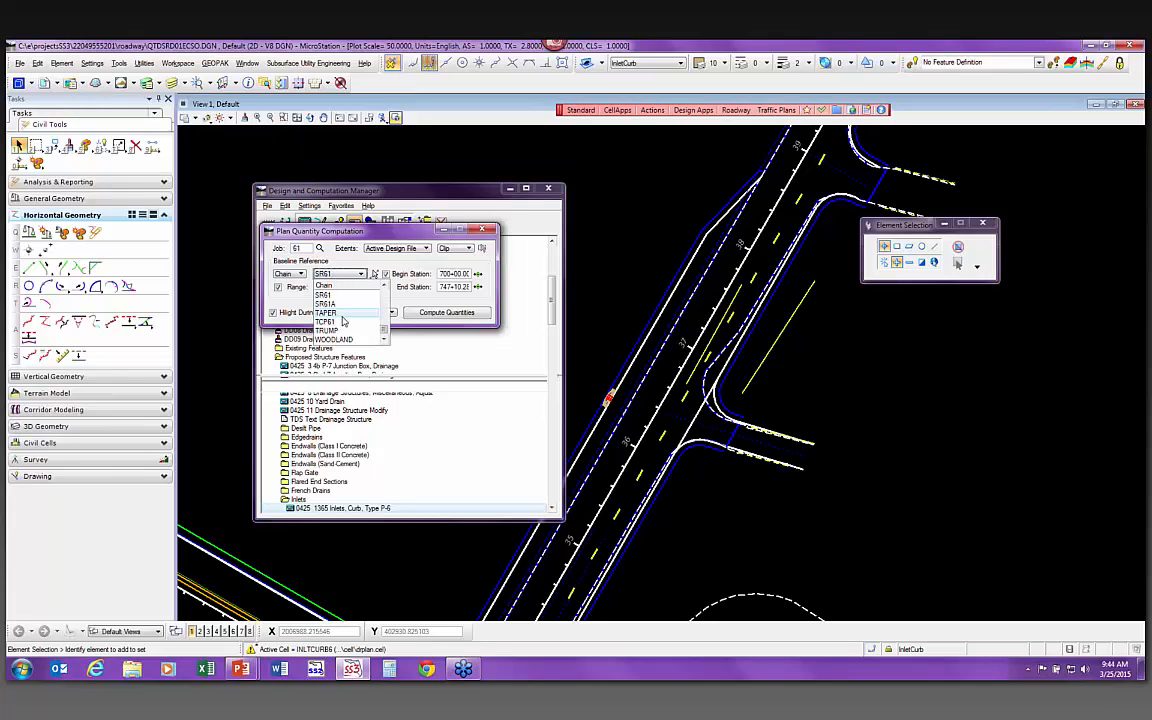
scroll(342, 320, "up", 3)
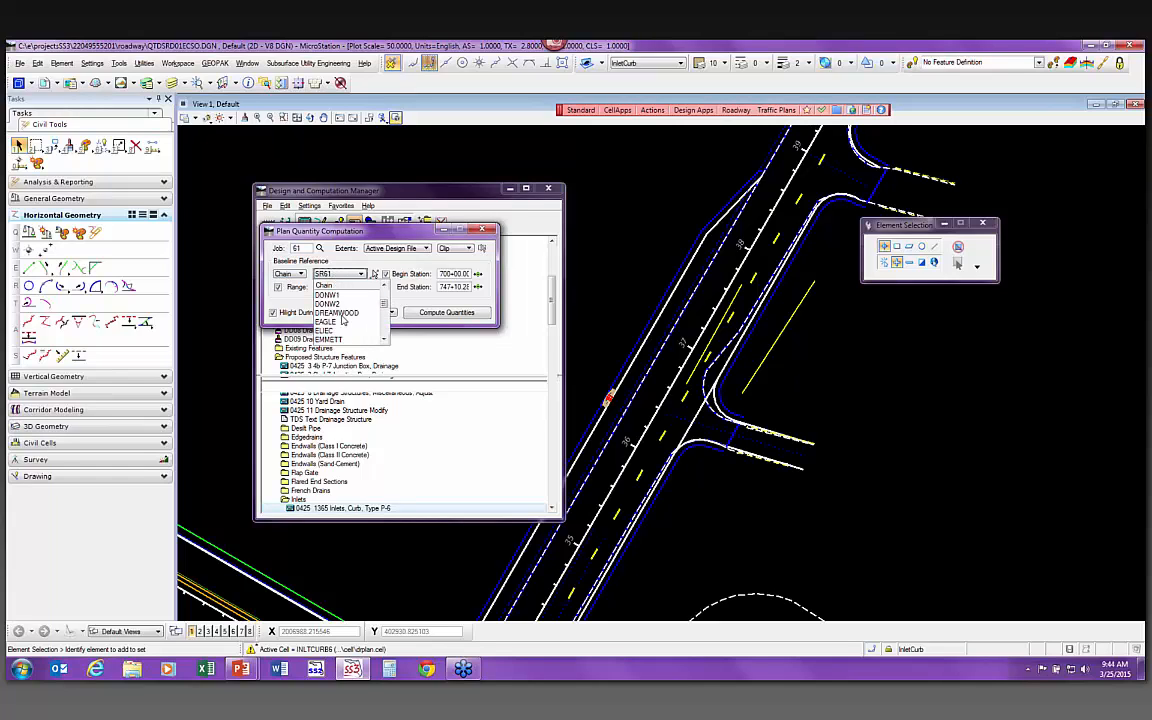
scroll(342, 320, "up", 3)
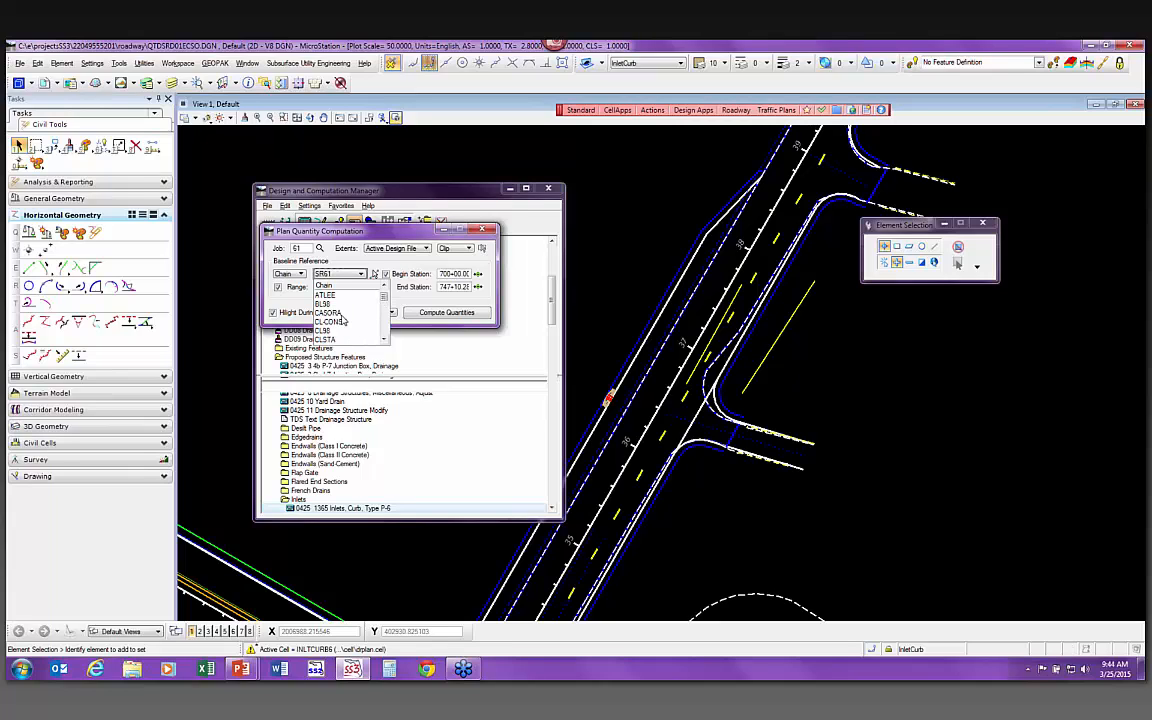
left_click(328, 303)
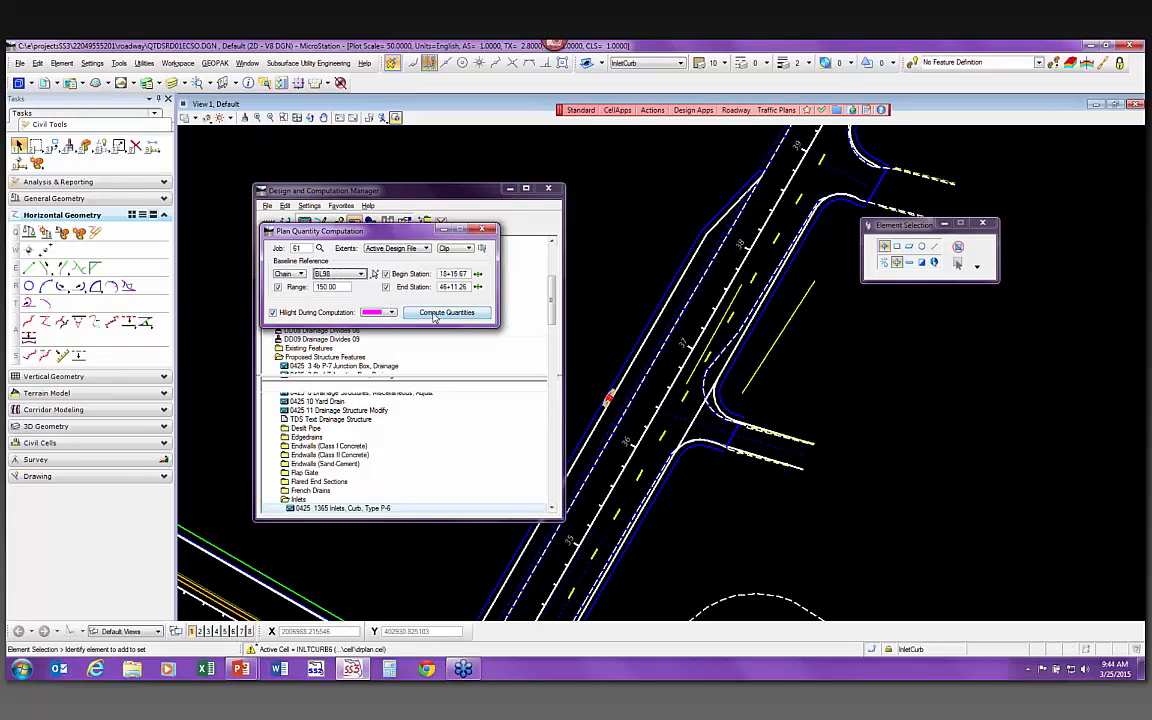
left_click(435, 318)
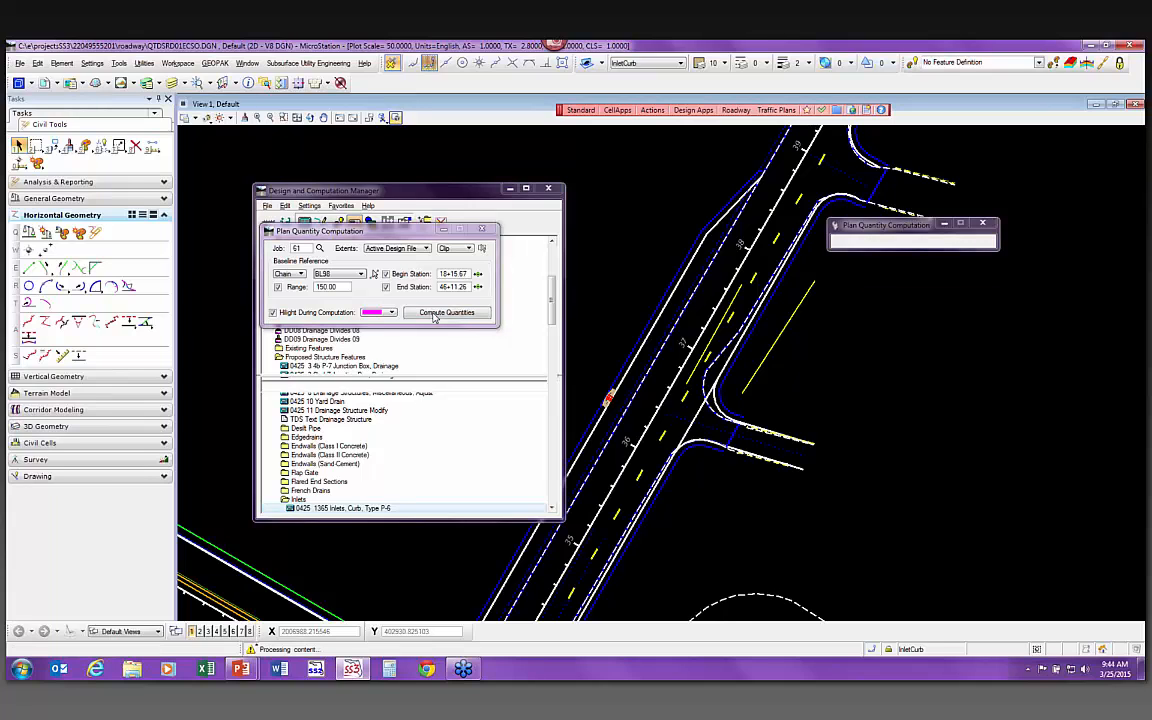
key("Return")
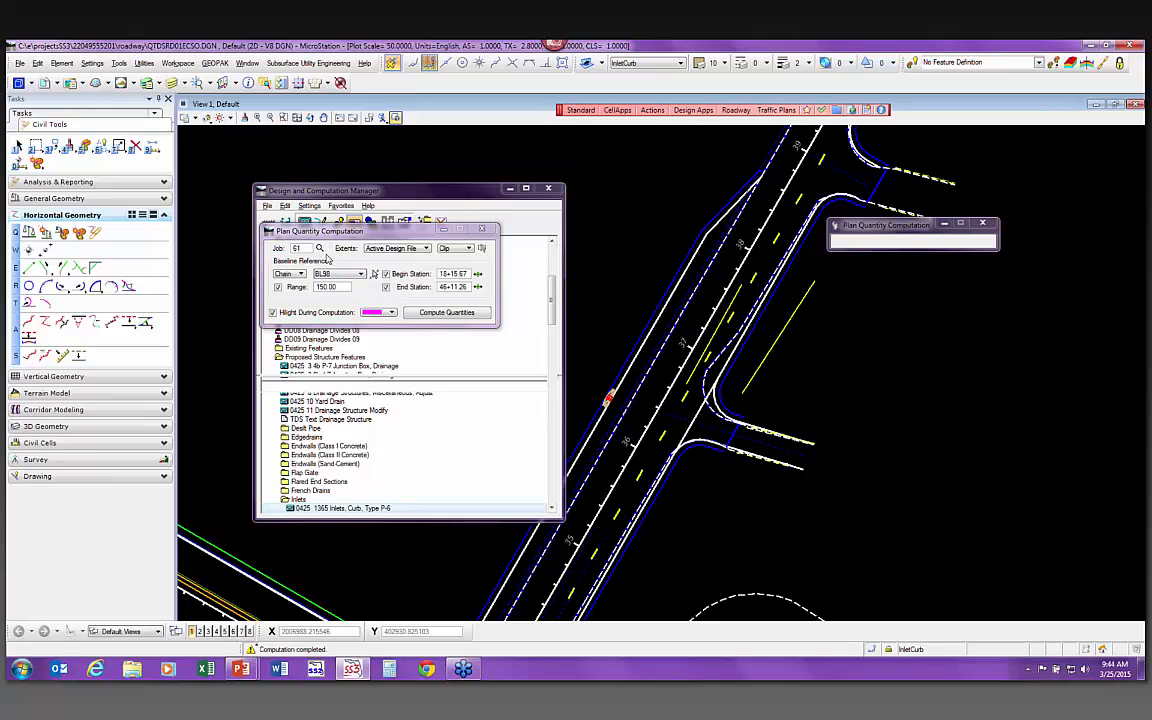
Enlarge the Design and Computation Manager window and select the Inlets category in the item list
right_click(358, 401)
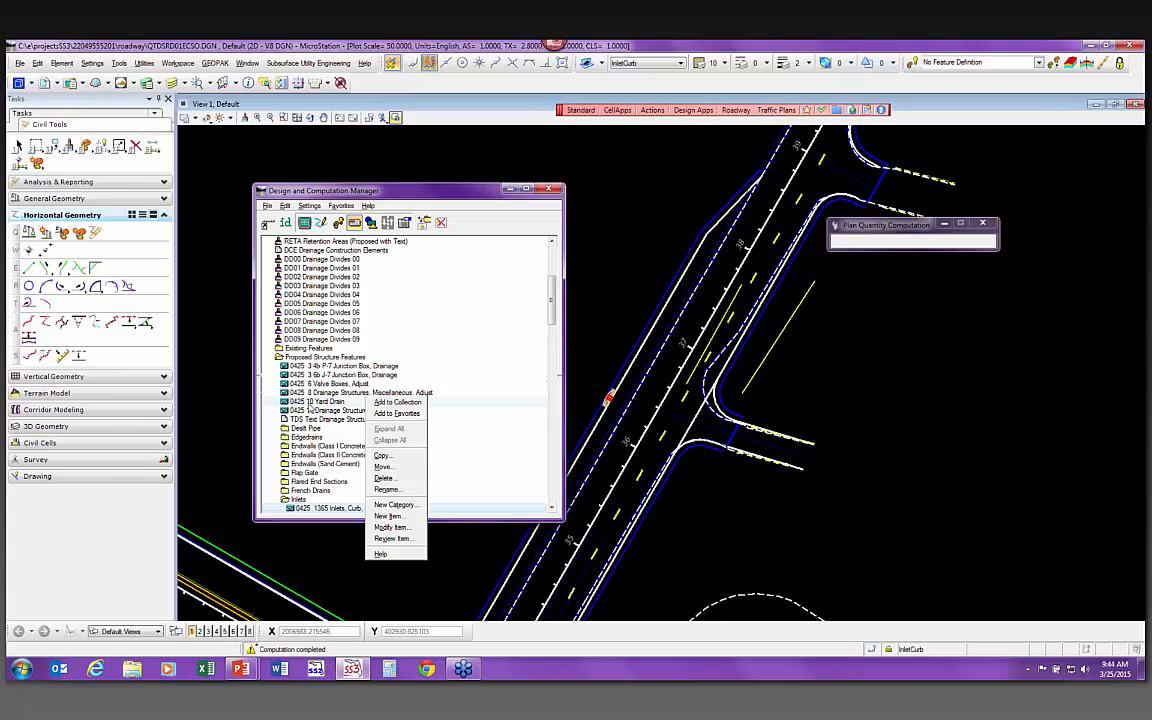
left_click(312, 509)
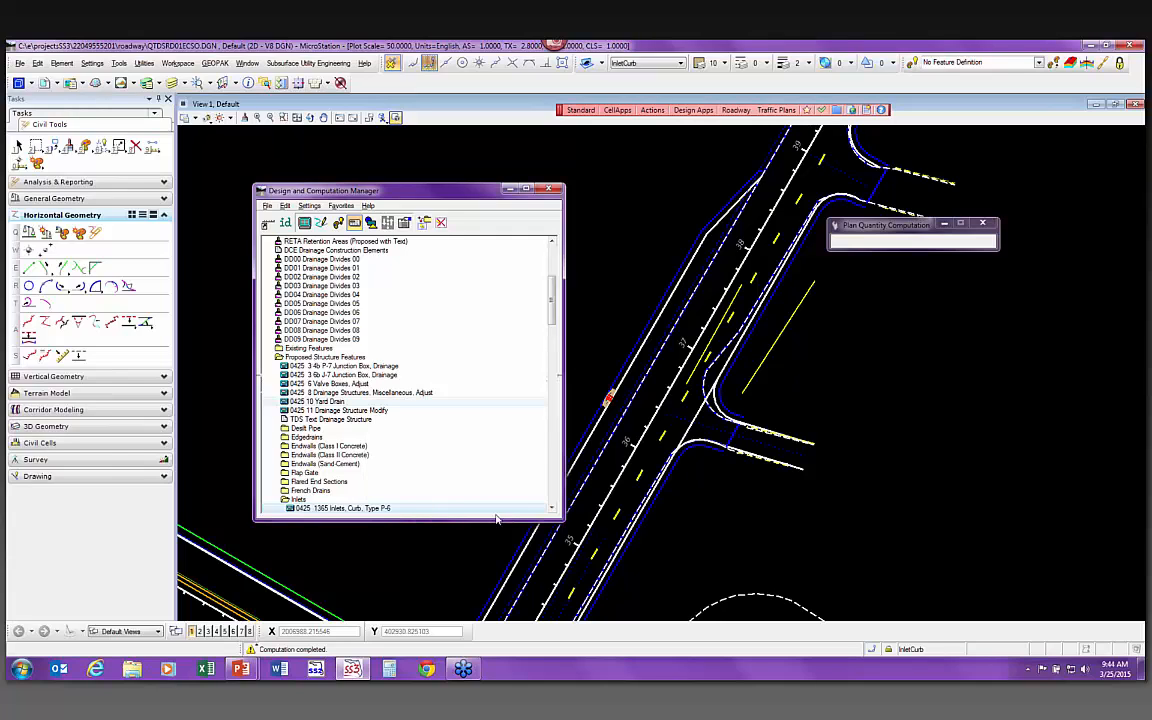
left_click_drag(482, 524, 482, 590)
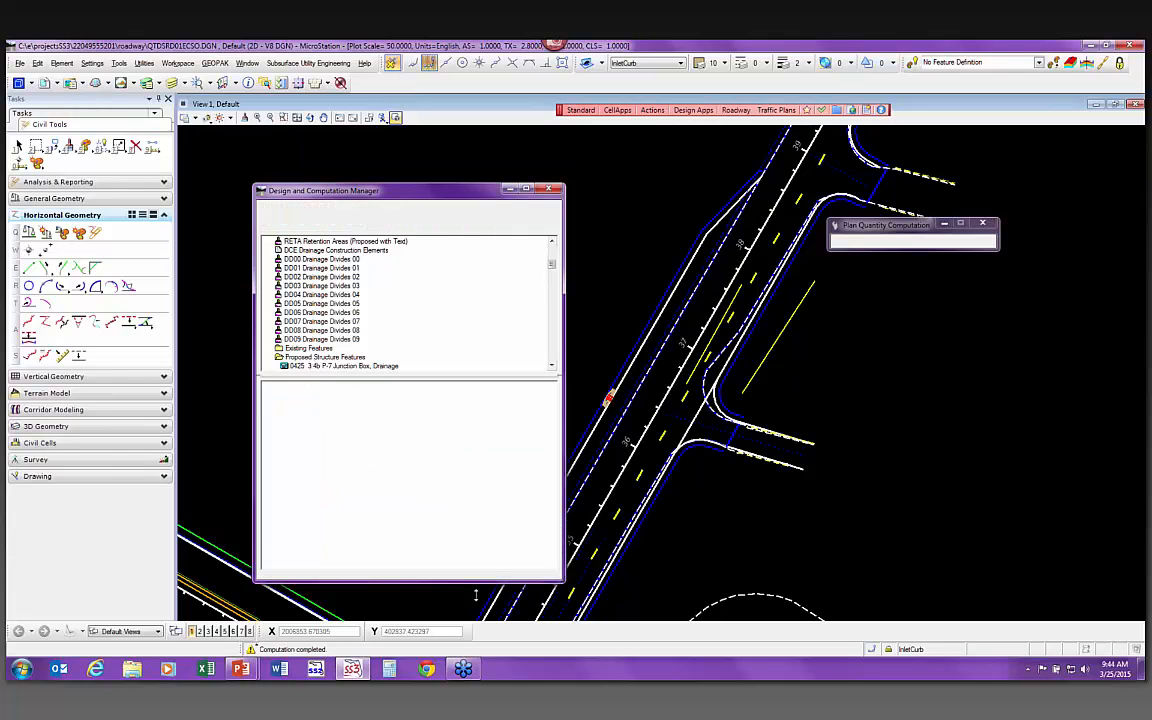
right_click(392, 426)
left_click(421, 430)
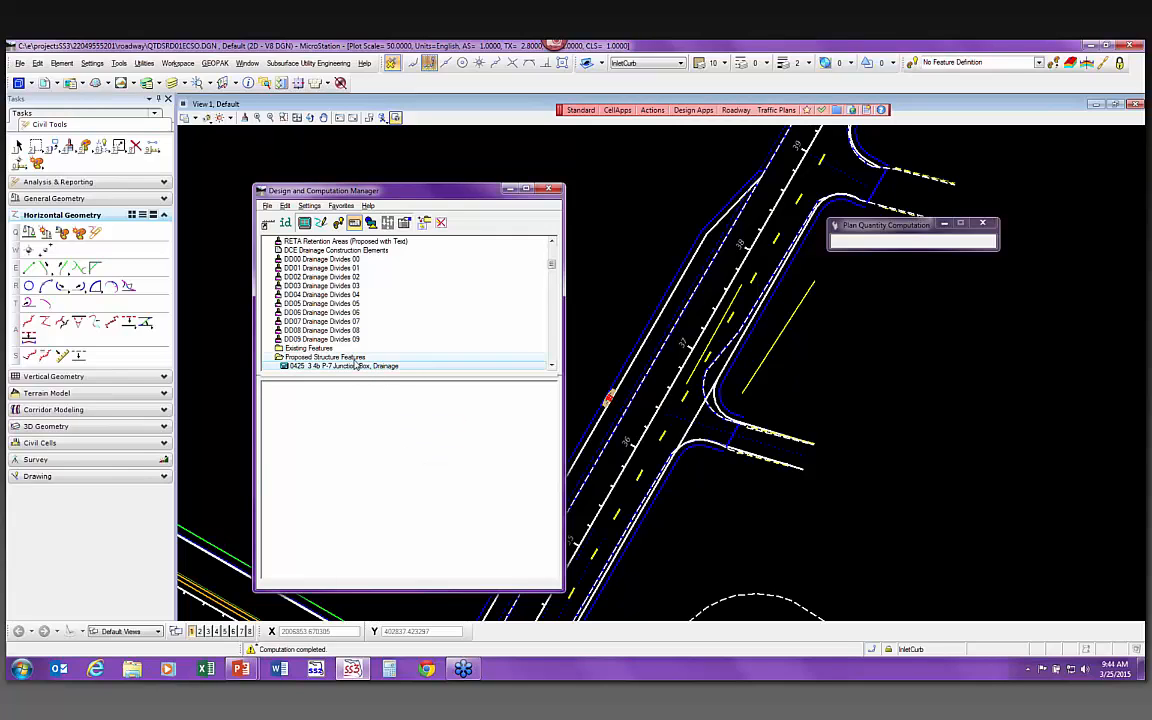
scroll(401, 343, "down", 8)
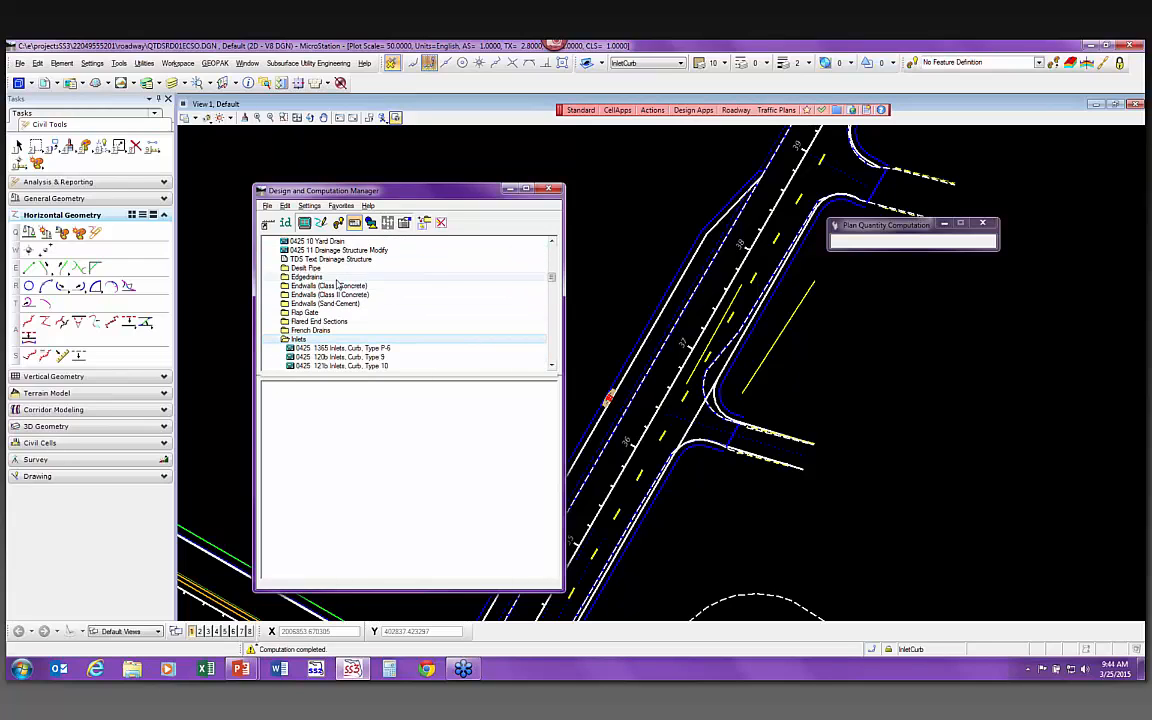
Set the computation range to 200 and the extents option to Inside, and recompute the plan quantities
left_click(357, 224)
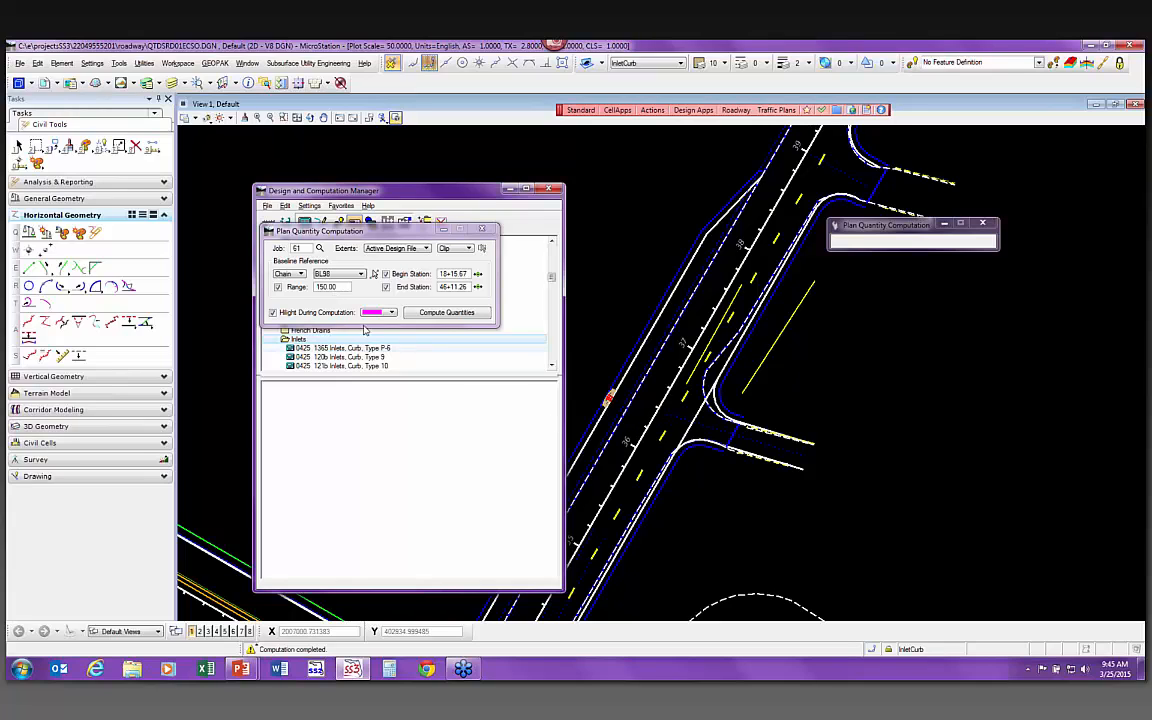
double_click(336, 287)
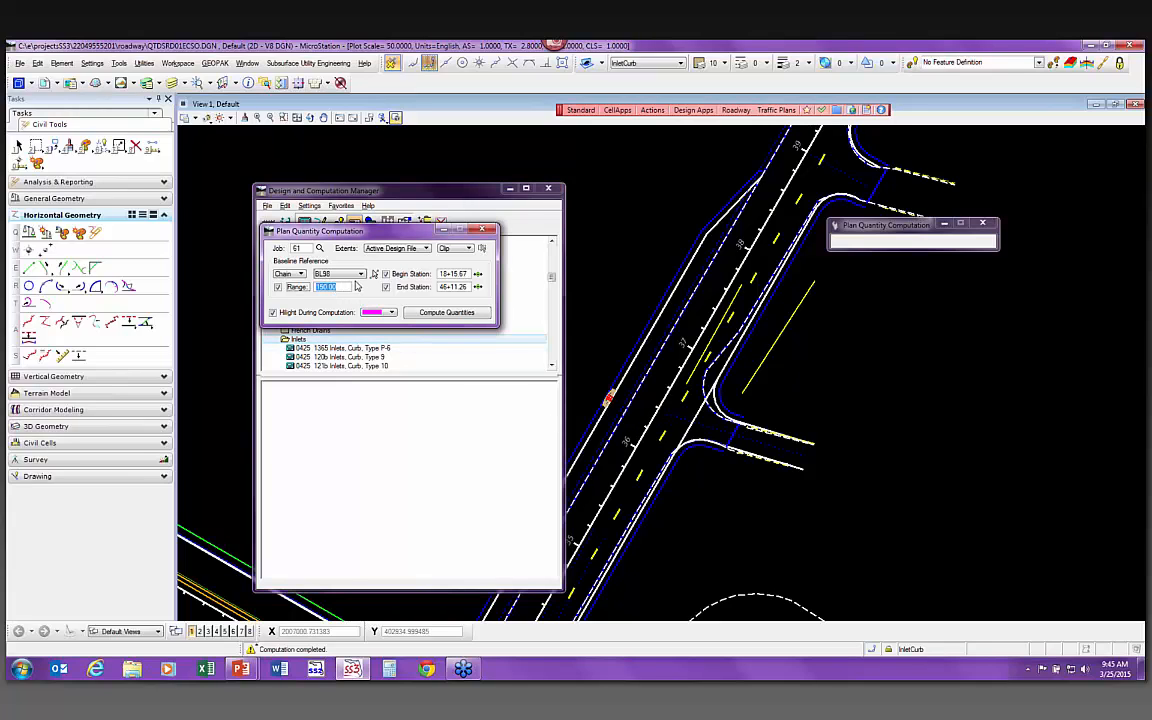
type("200")
left_click(455, 248)
left_click(452, 212)
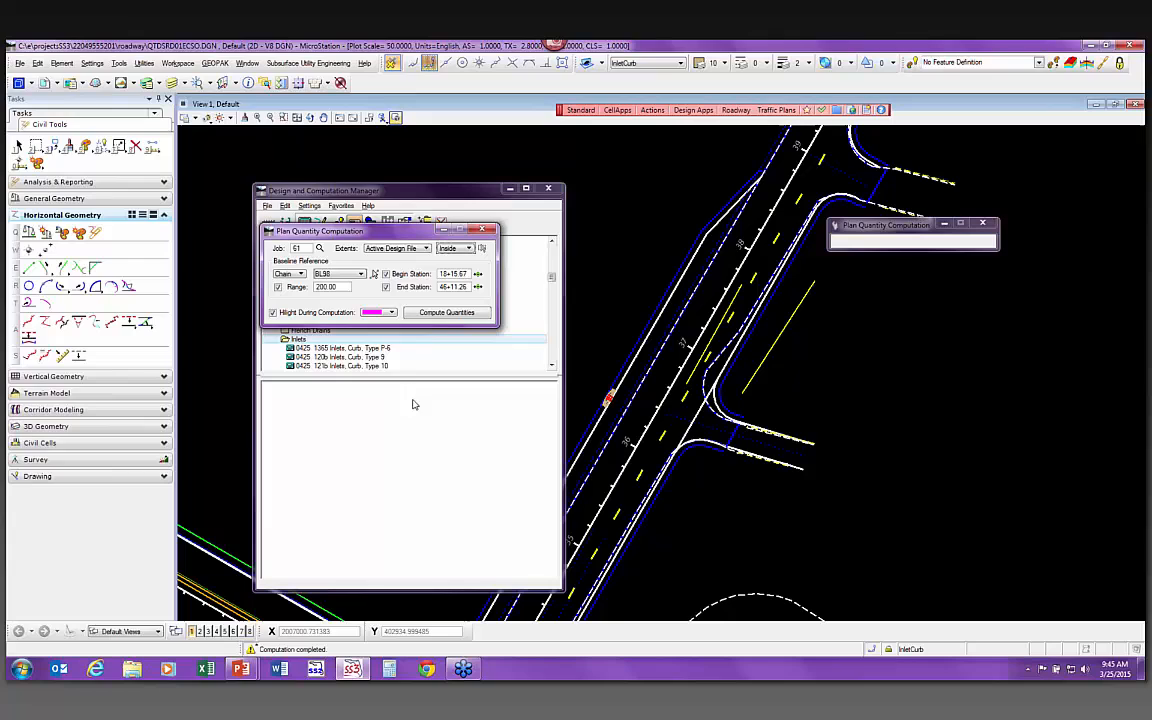
left_click(430, 313)
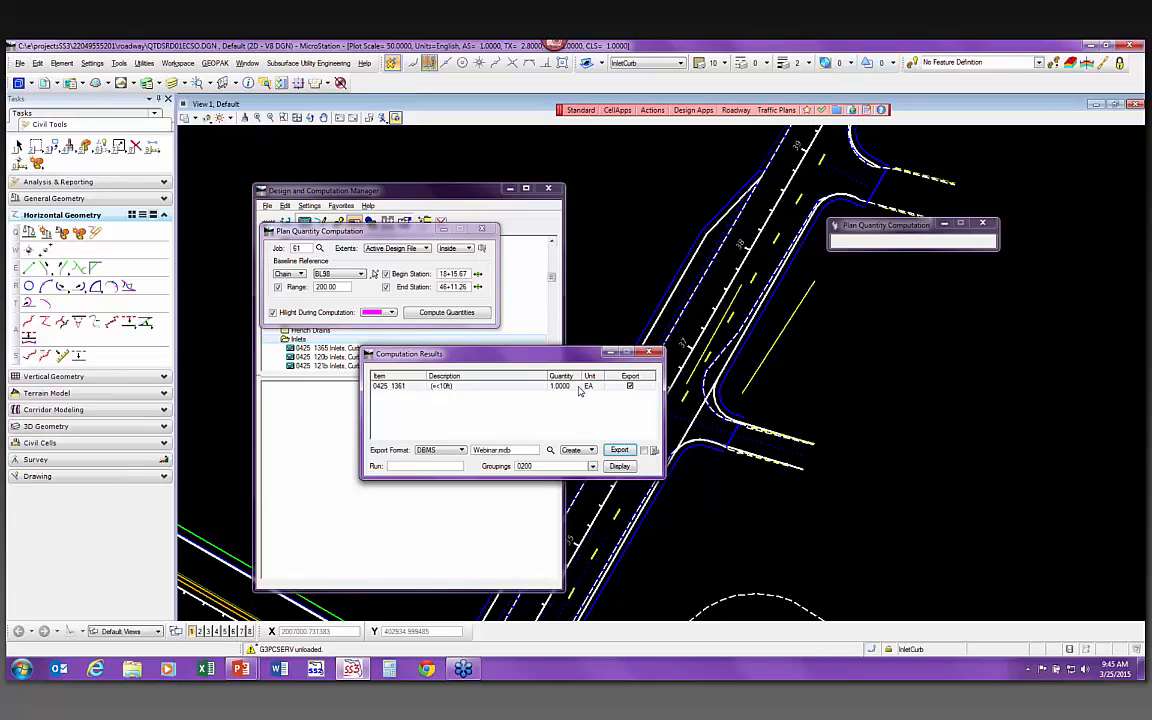
Highlight the computed inlet item in the drawing, and close the computation results and the Plan Quantity Computation dialog
left_click(457, 388)
left_click_drag(530, 351, 965, 372)
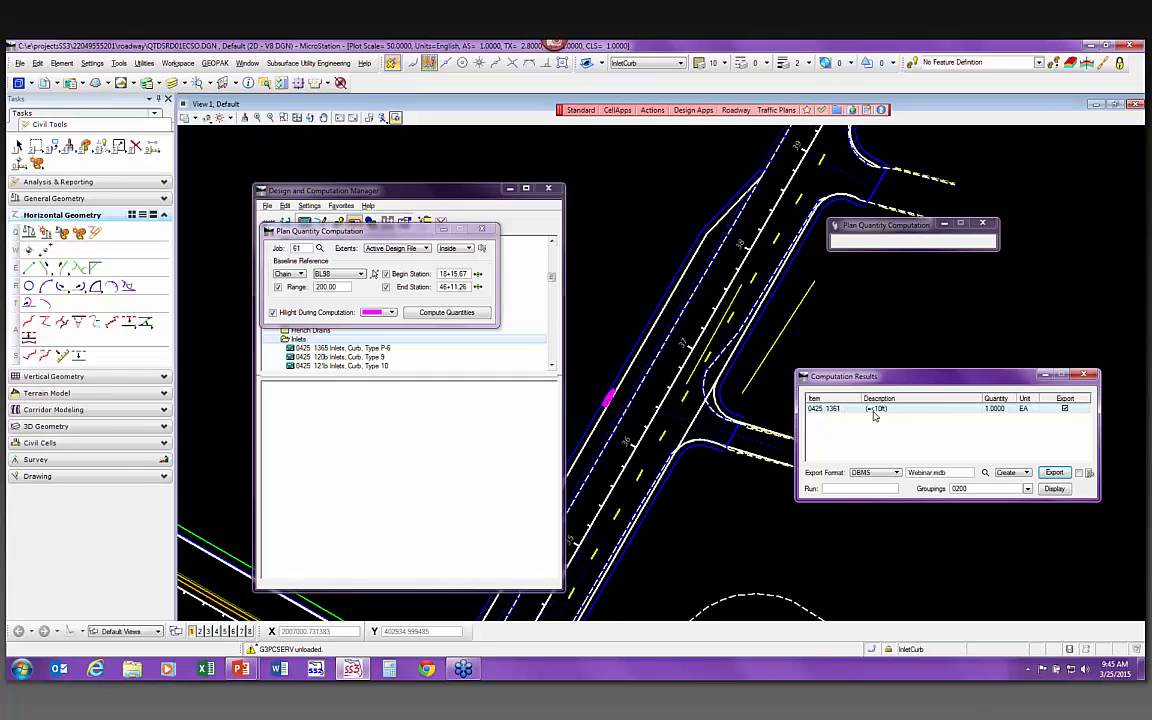
left_click(1083, 376)
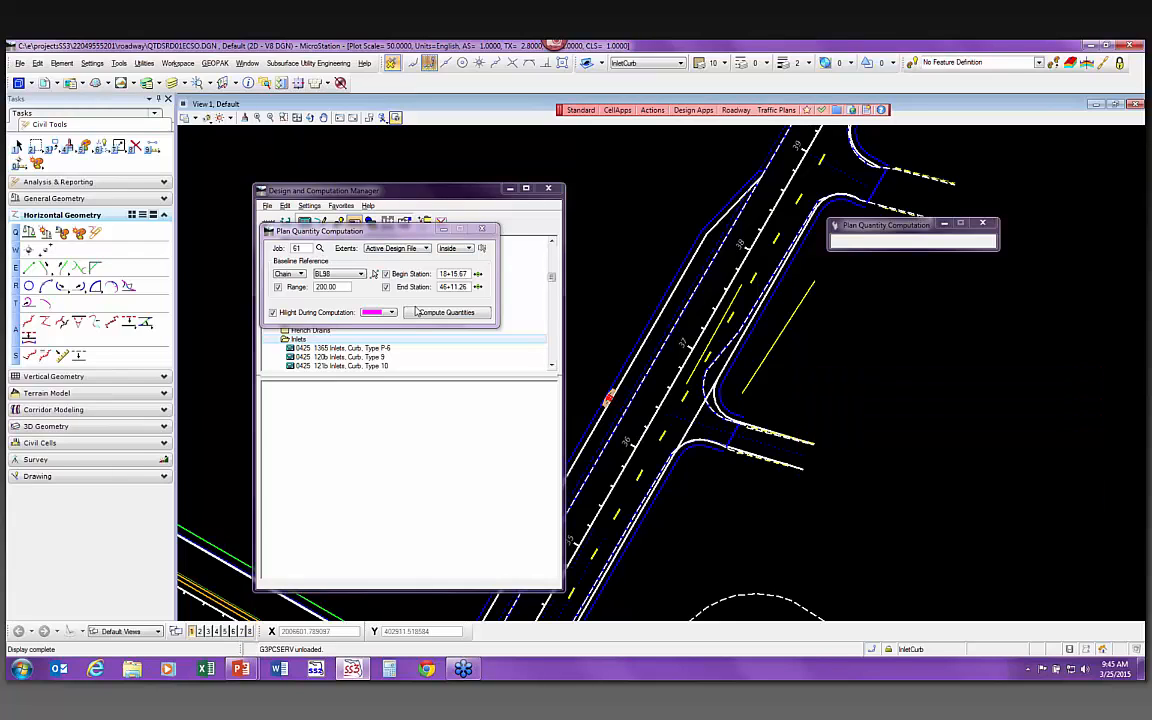
left_click(481, 232)
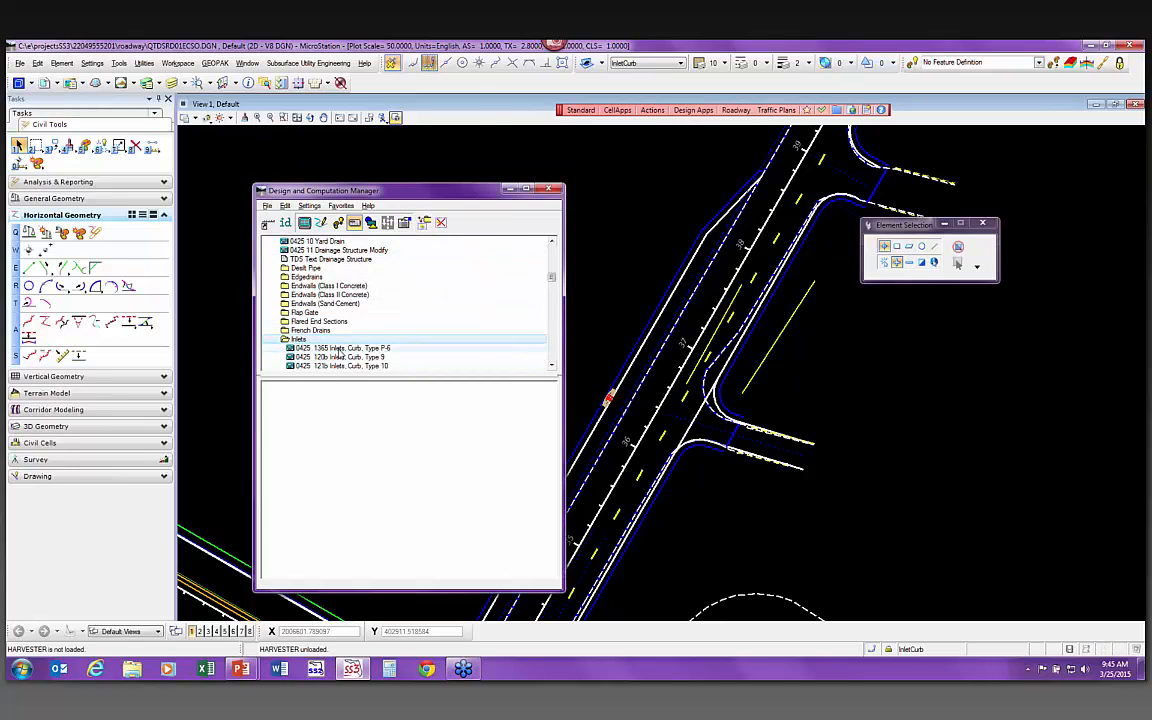
Modify the Type P-6 curb inlet item's compute parameters to use the Standard Unit computation method with unit EA
right_click(350, 347)
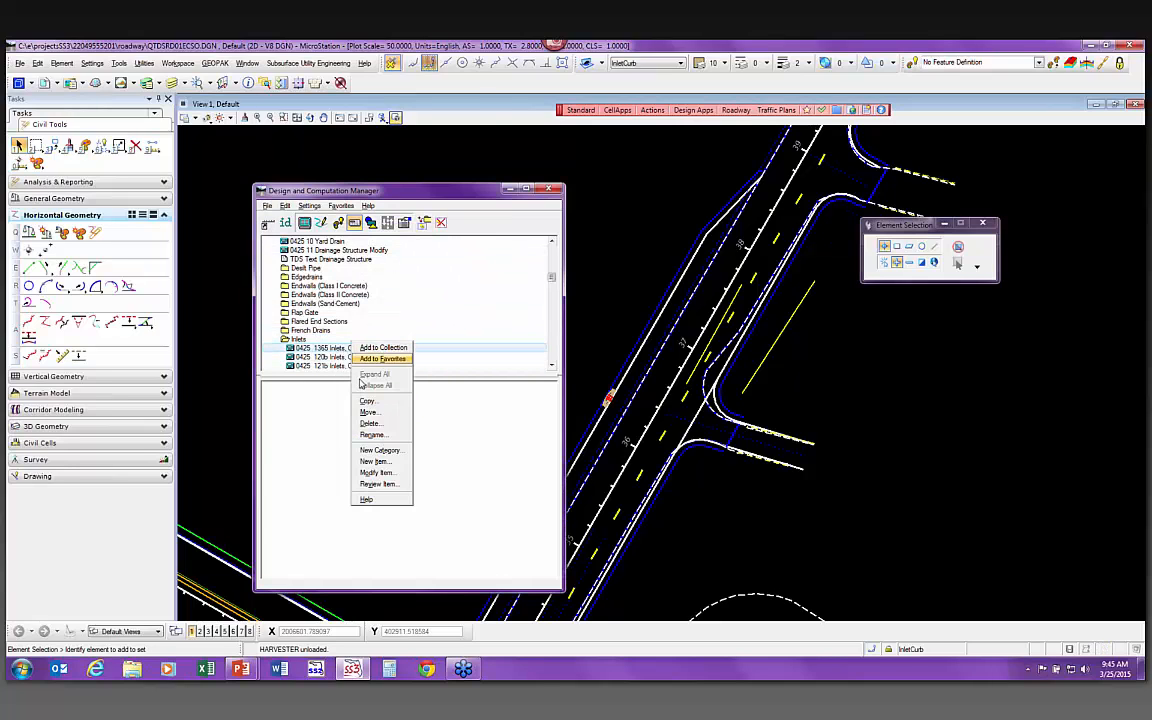
left_click(391, 474)
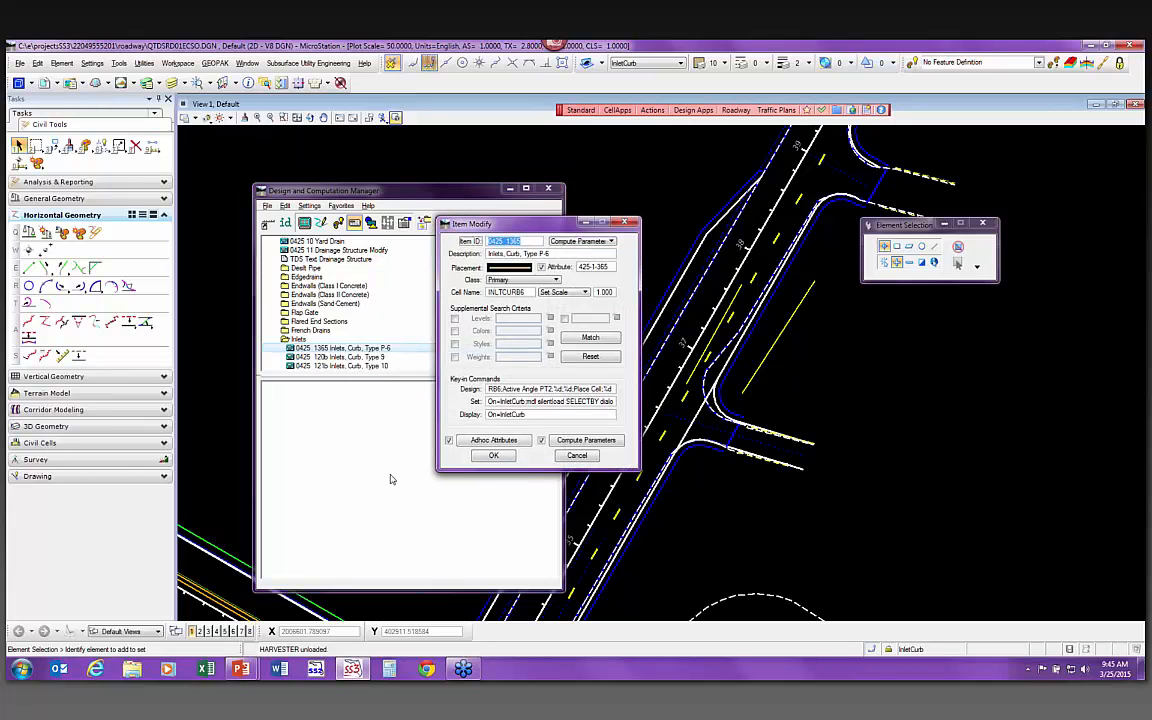
left_click(588, 440)
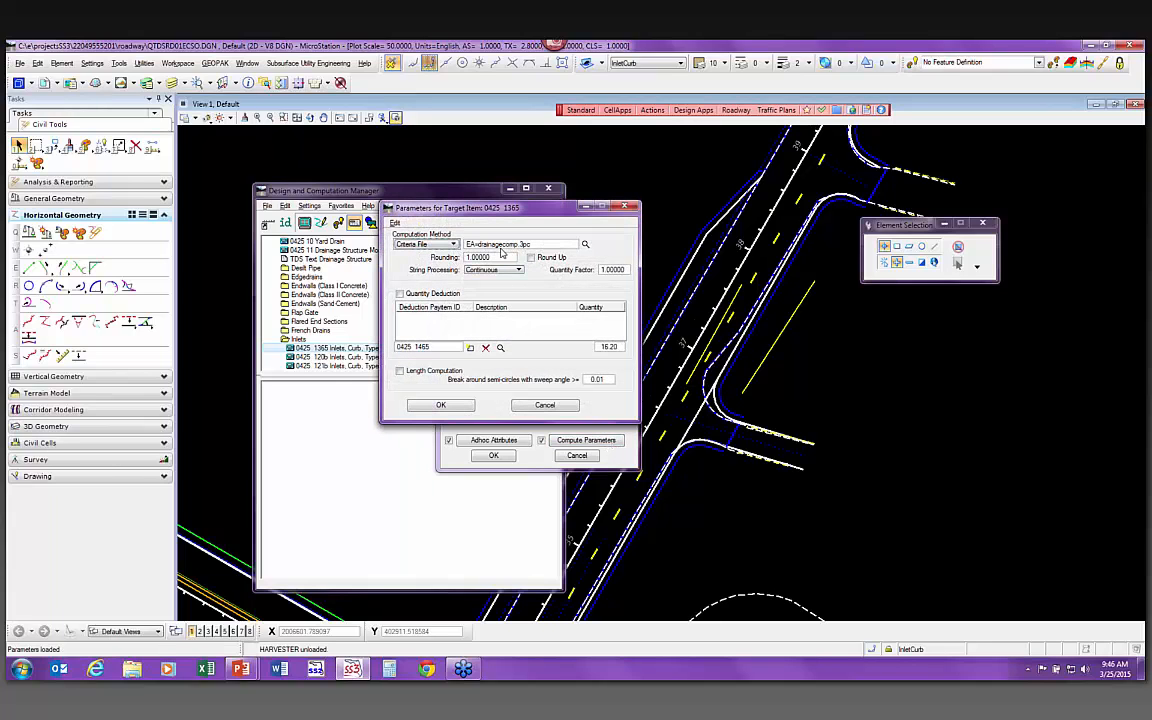
left_click_drag(537, 247, 481, 259)
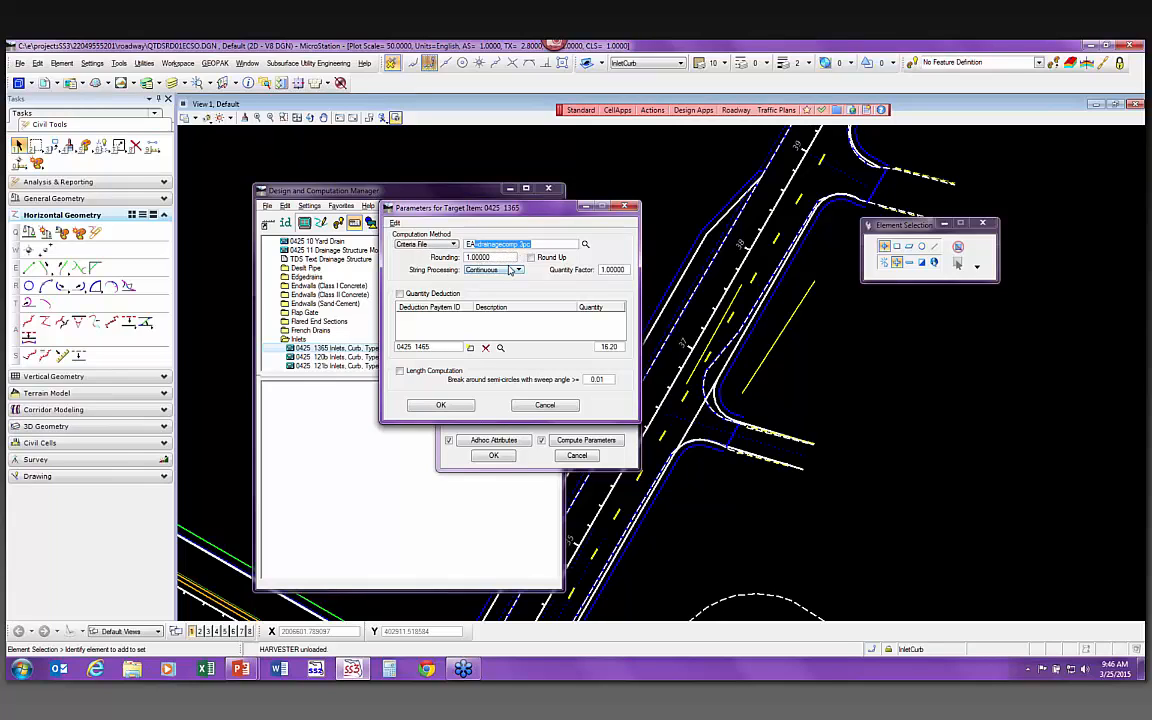
key("BackSpace")
left_click(428, 244)
left_click(427, 236)
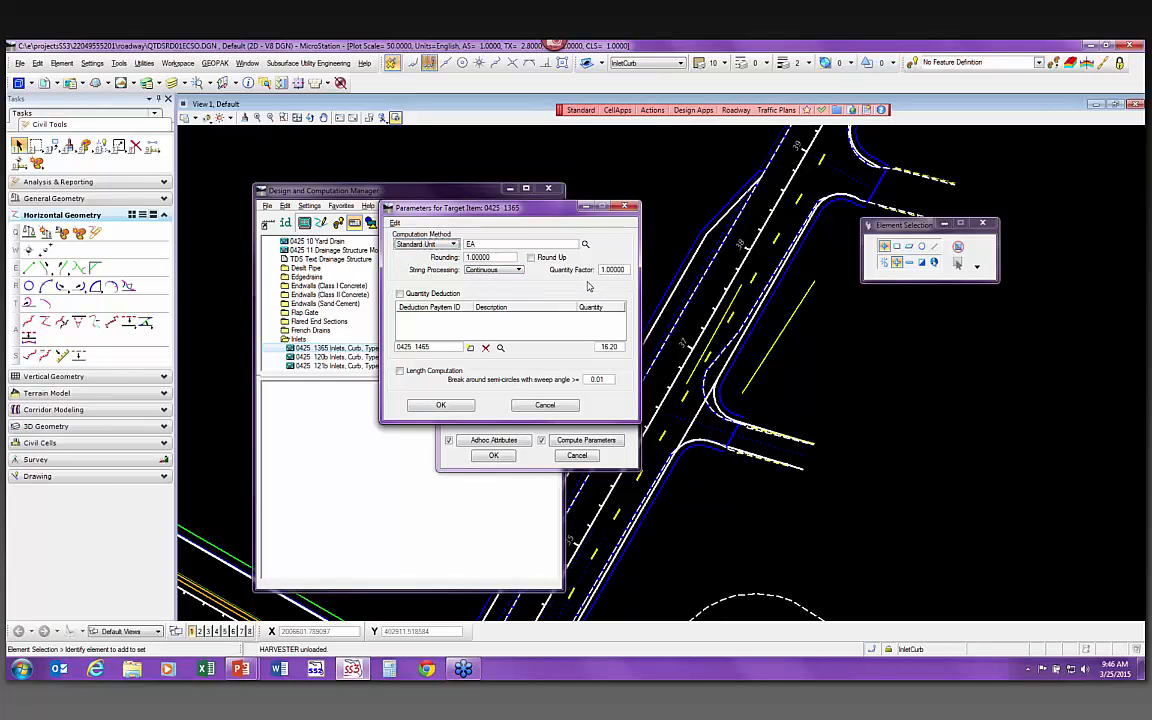
left_click(440, 405)
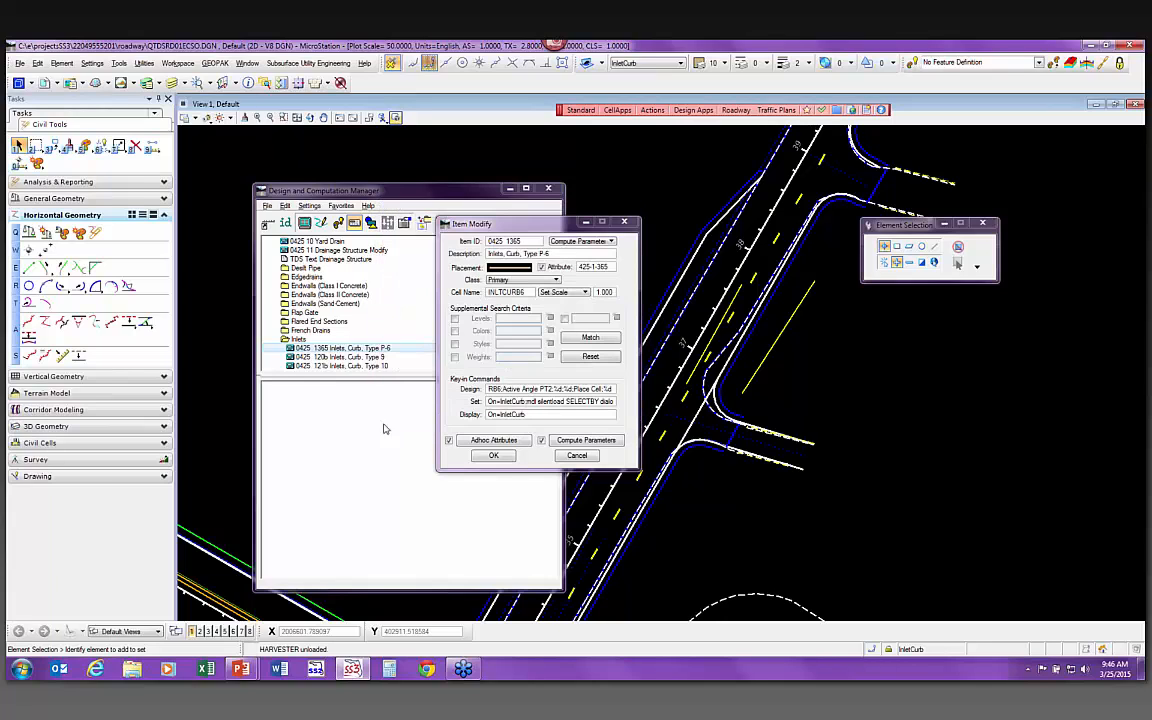
left_click(492, 457)
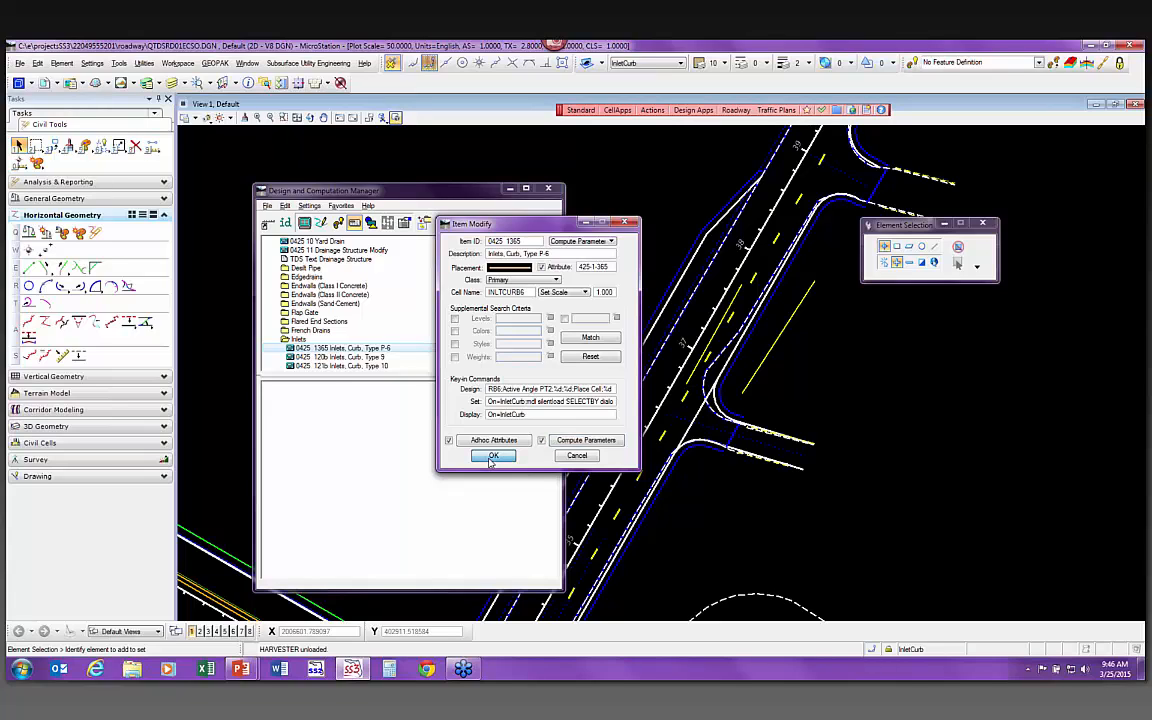
Recompute the plan quantities along chain BL98 to check the Type P-6 curb inlet item, and close the results
right_click(350, 349)
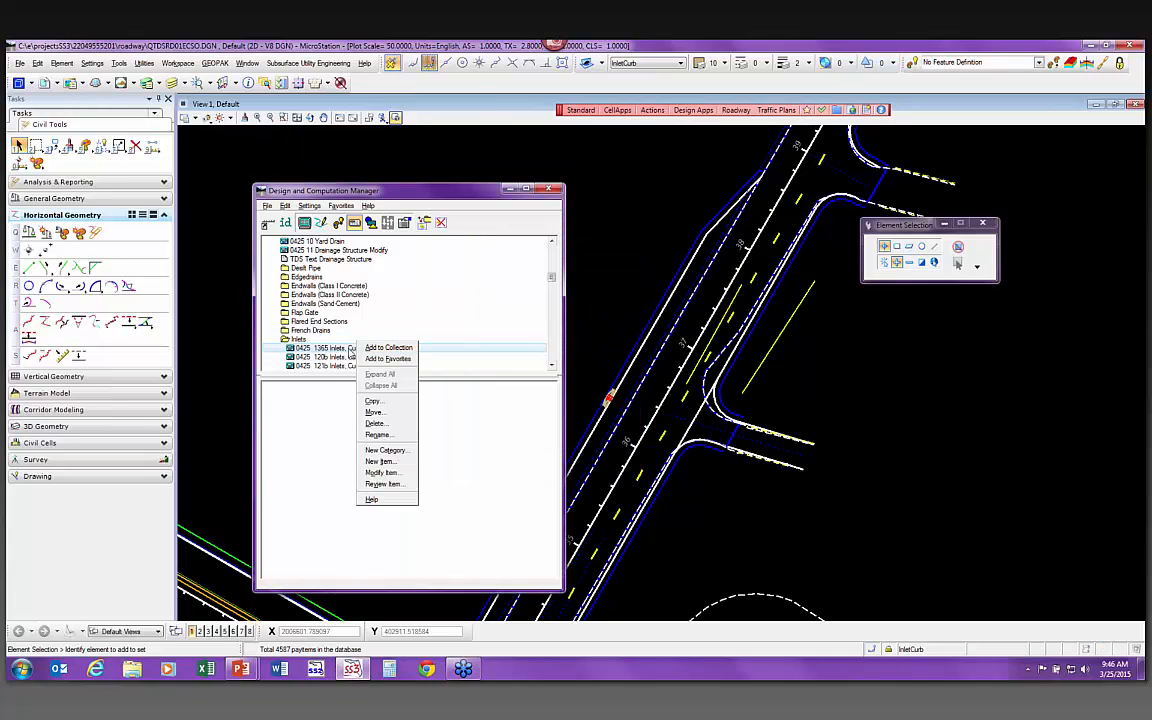
left_click(460, 475)
left_click(356, 222)
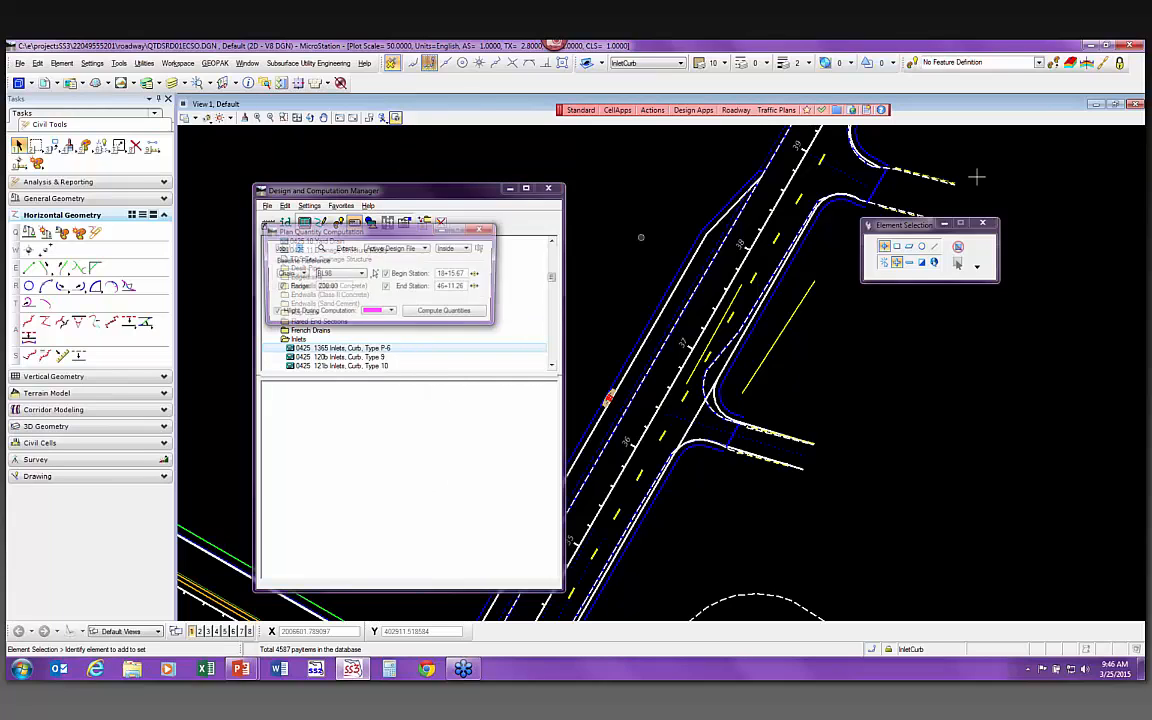
left_click(466, 313)
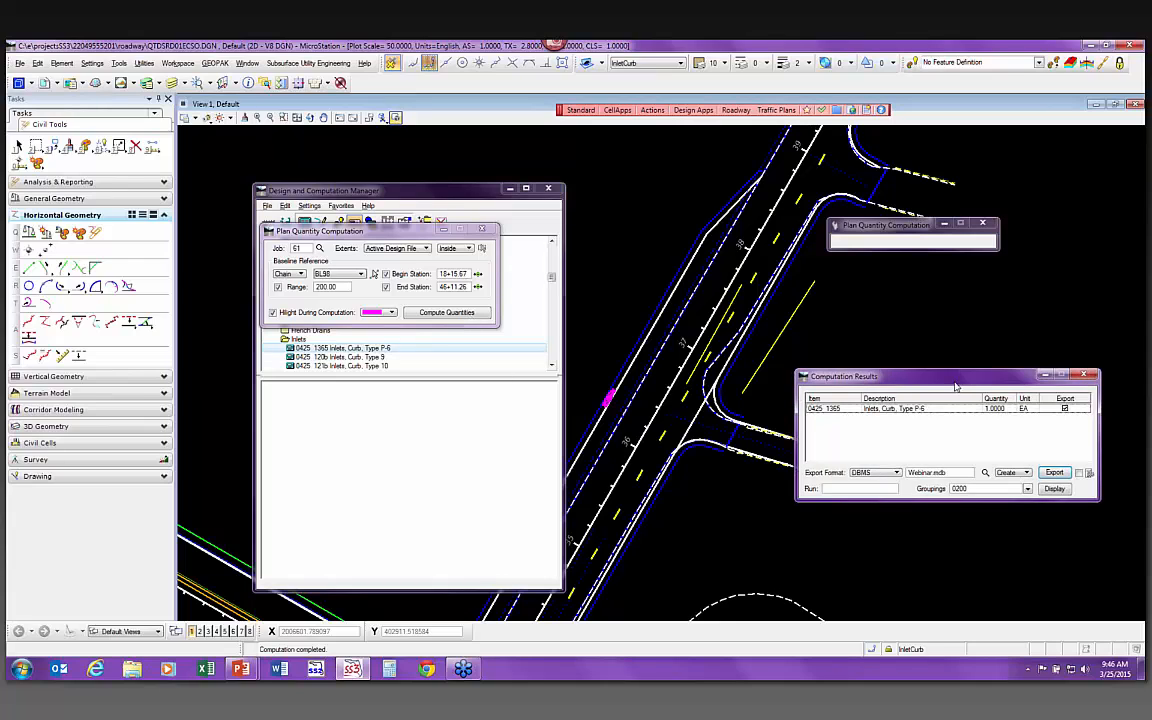
left_click_drag(955, 385, 746, 318)
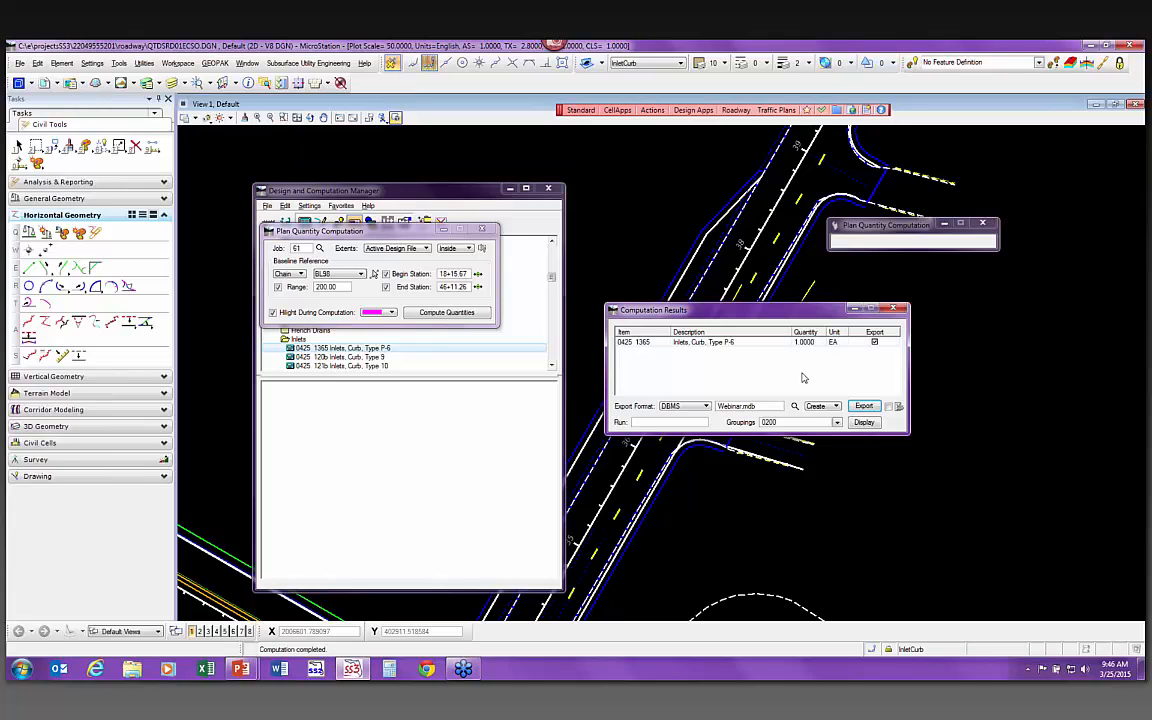
left_click(898, 308)
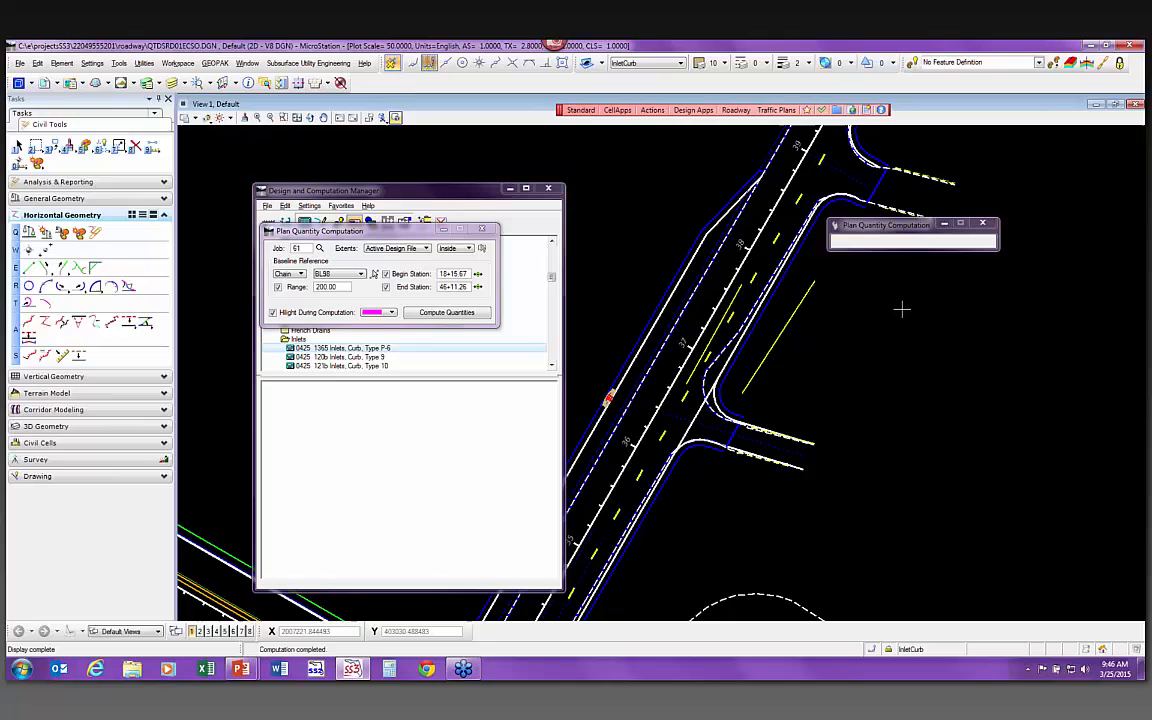
left_click(480, 231)
Collapse the Inlets category, switch to design mode and expand Landscaping, Design Landscape Features, Trees and Deciduous
double_click(319, 342)
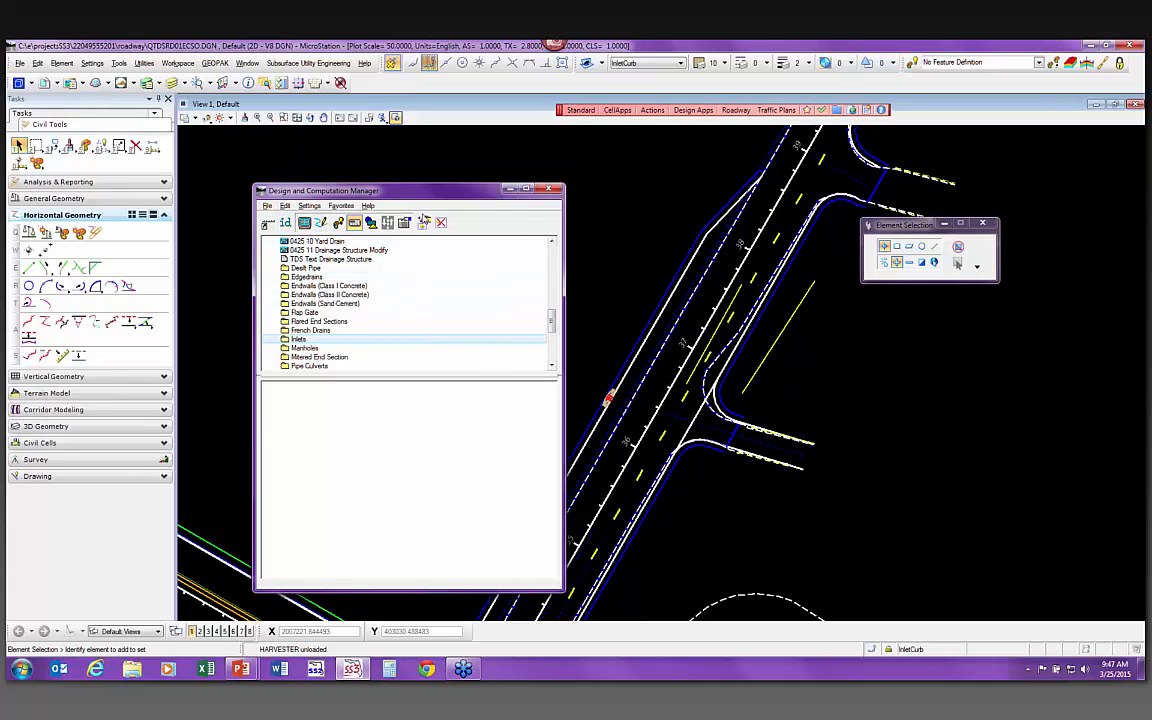
left_click(322, 224)
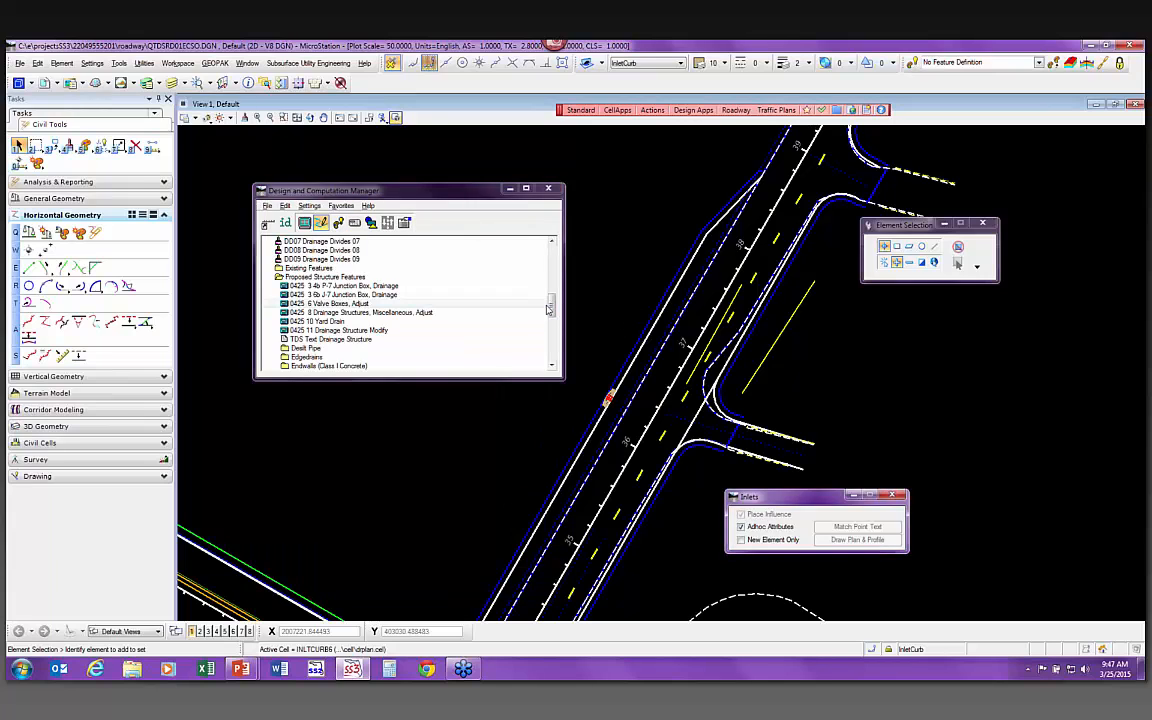
scroll(542, 347, "down", 5)
scroll(542, 350, "down", 1)
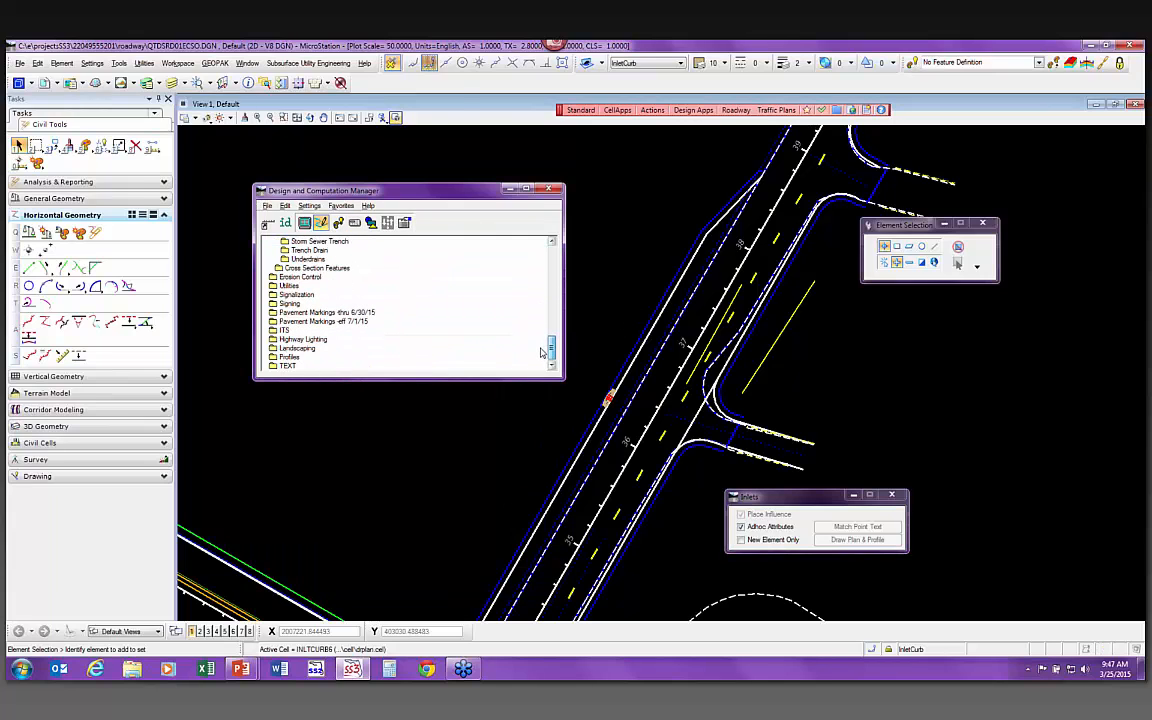
double_click(312, 350)
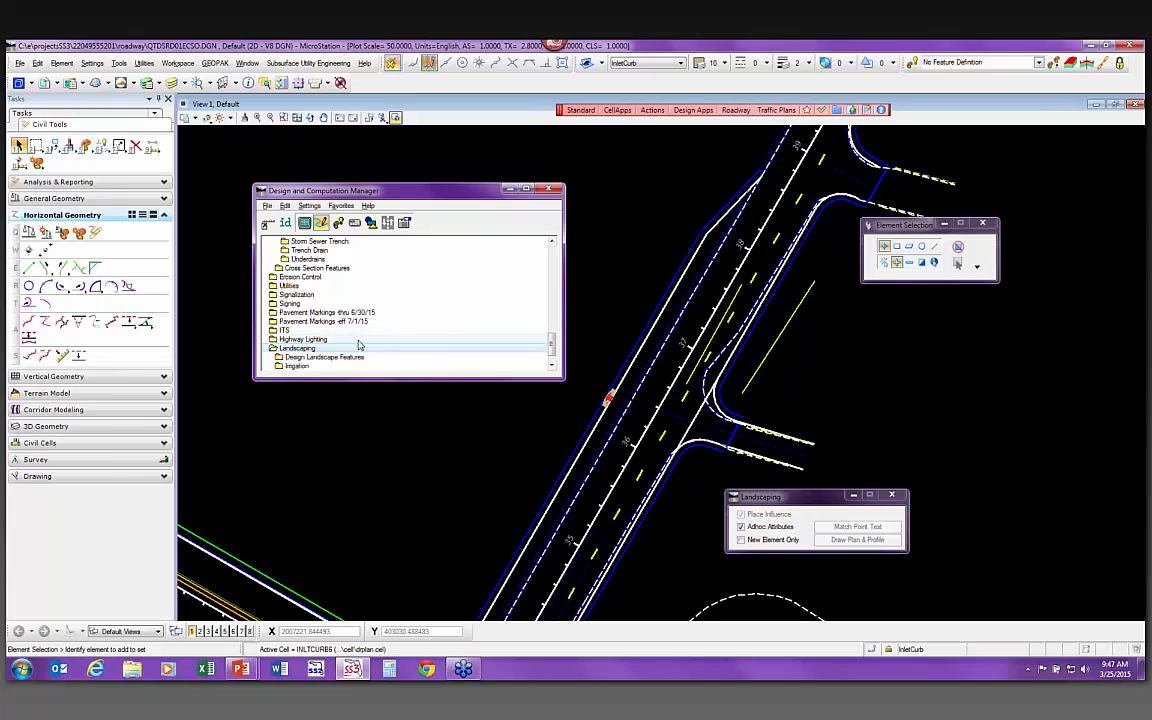
scroll(358, 342, "down", 1)
double_click(334, 341)
scroll(325, 341, "down", 8)
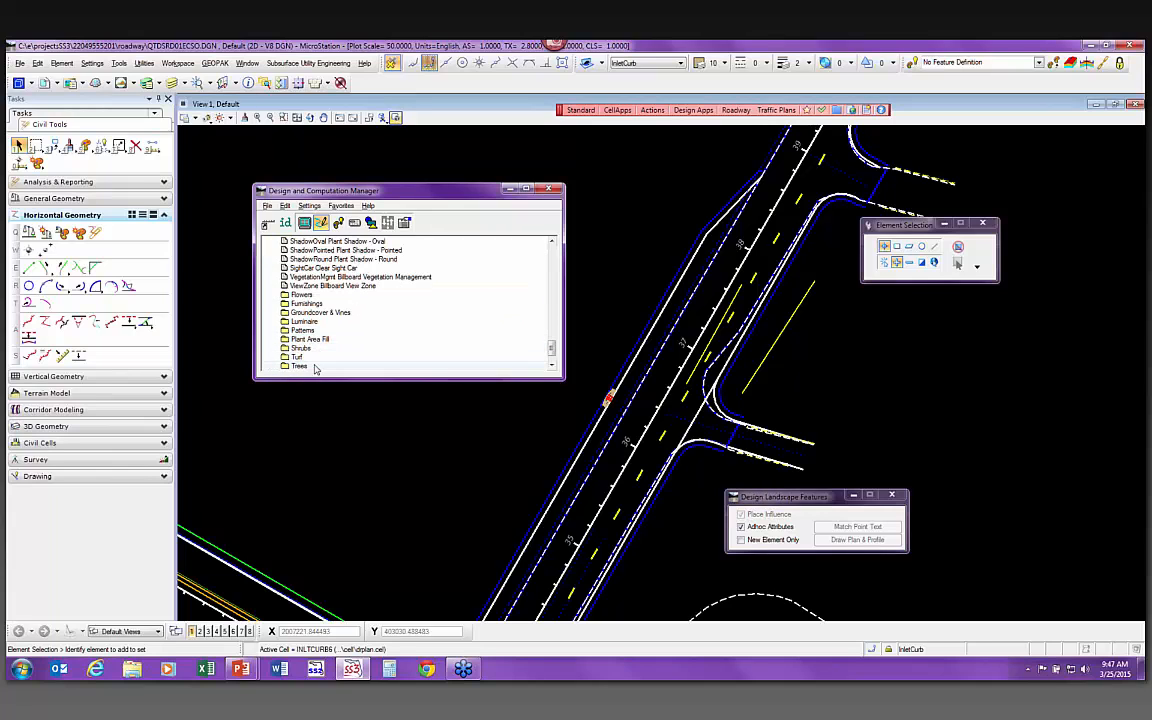
double_click(314, 366)
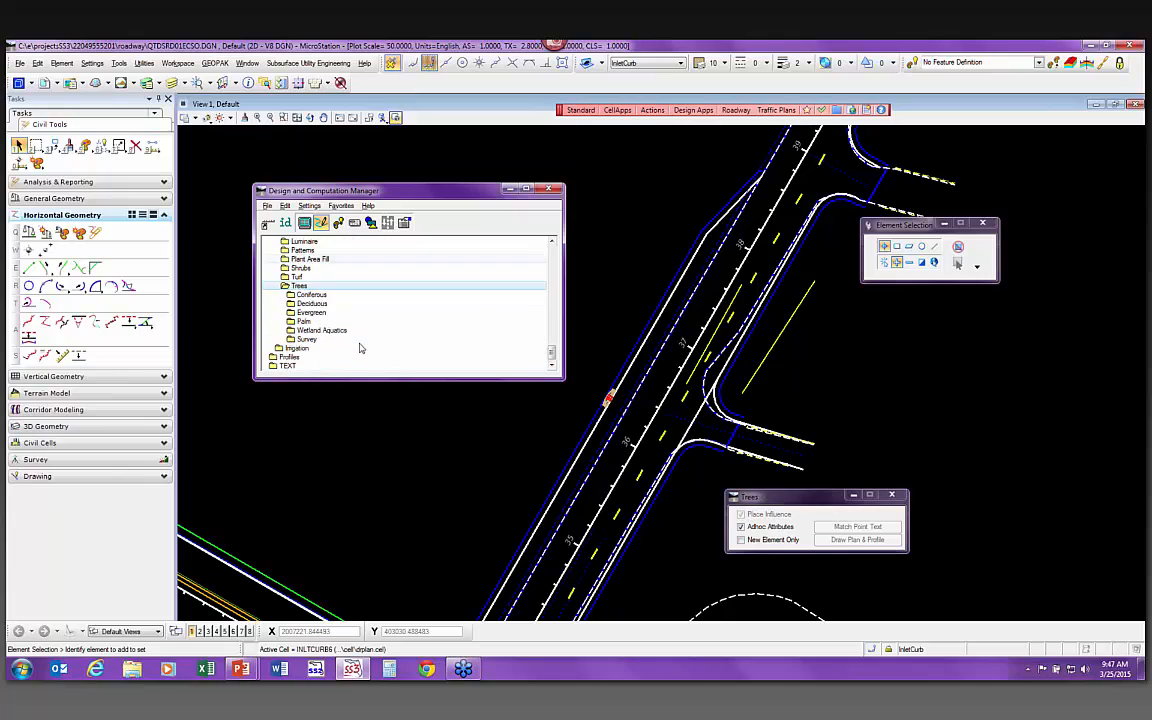
double_click(330, 303)
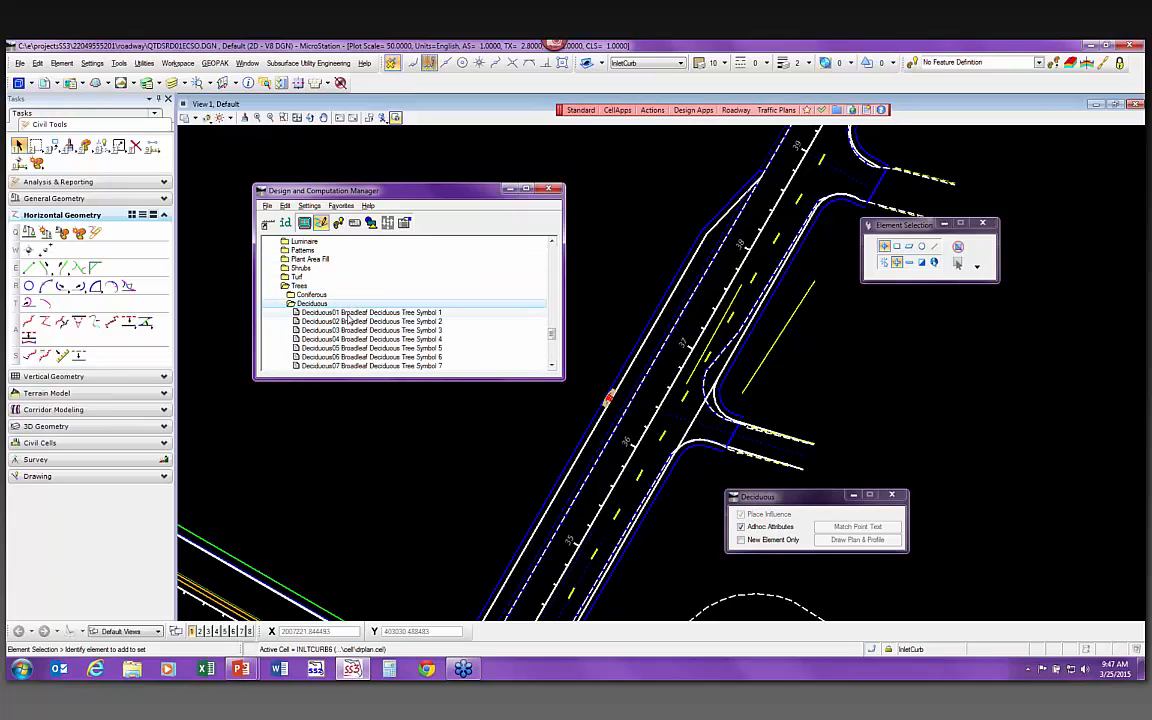
Place eight Deciduous01 Broadleaf Deciduous Tree Symbol 1 cells along the road's west side from below station 35 to about station 38
left_click(349, 314)
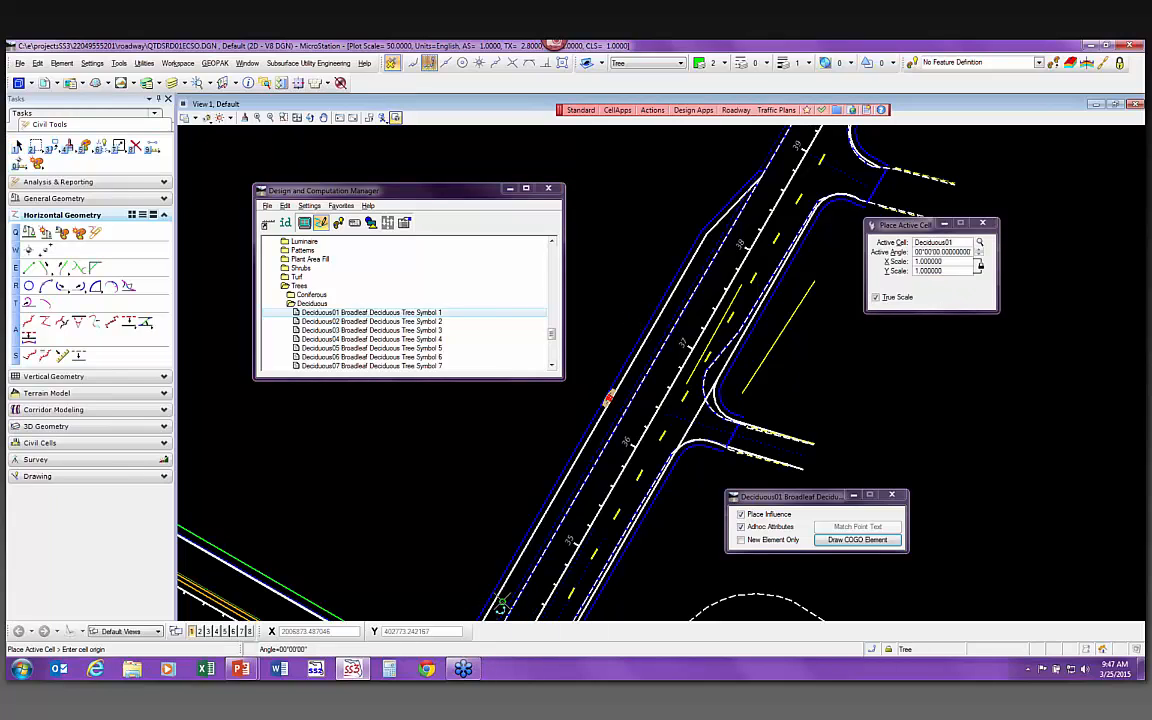
left_click(502, 602)
left_click(509, 551)
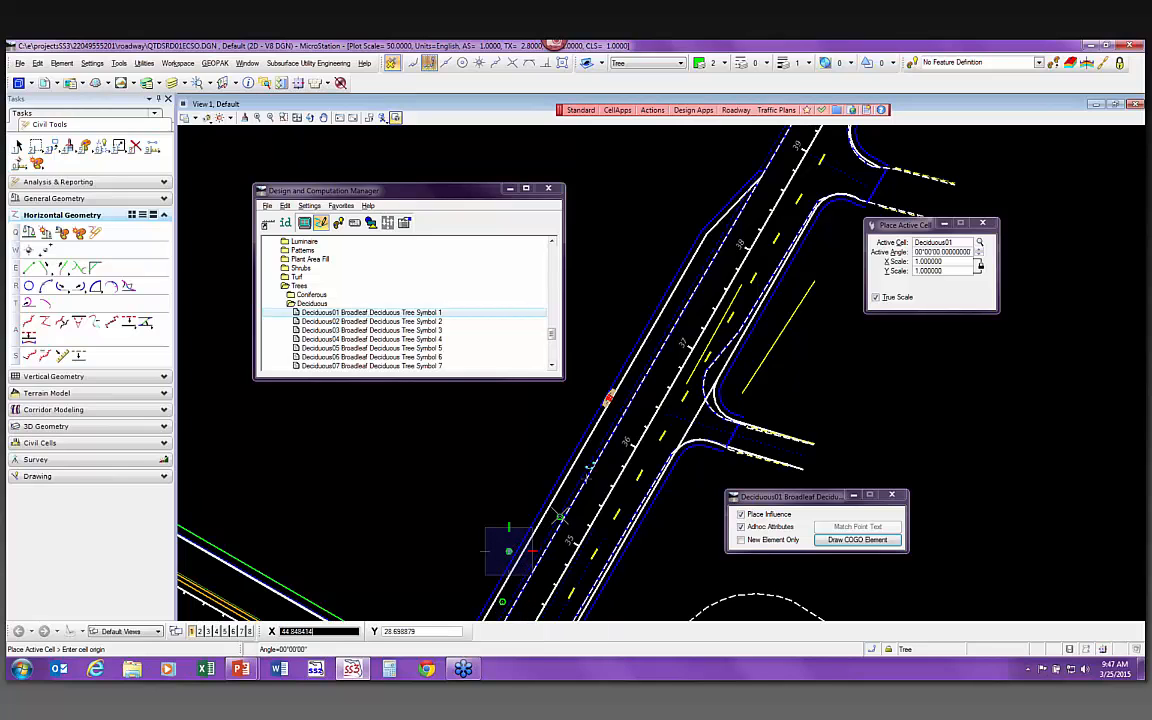
left_click(555, 507)
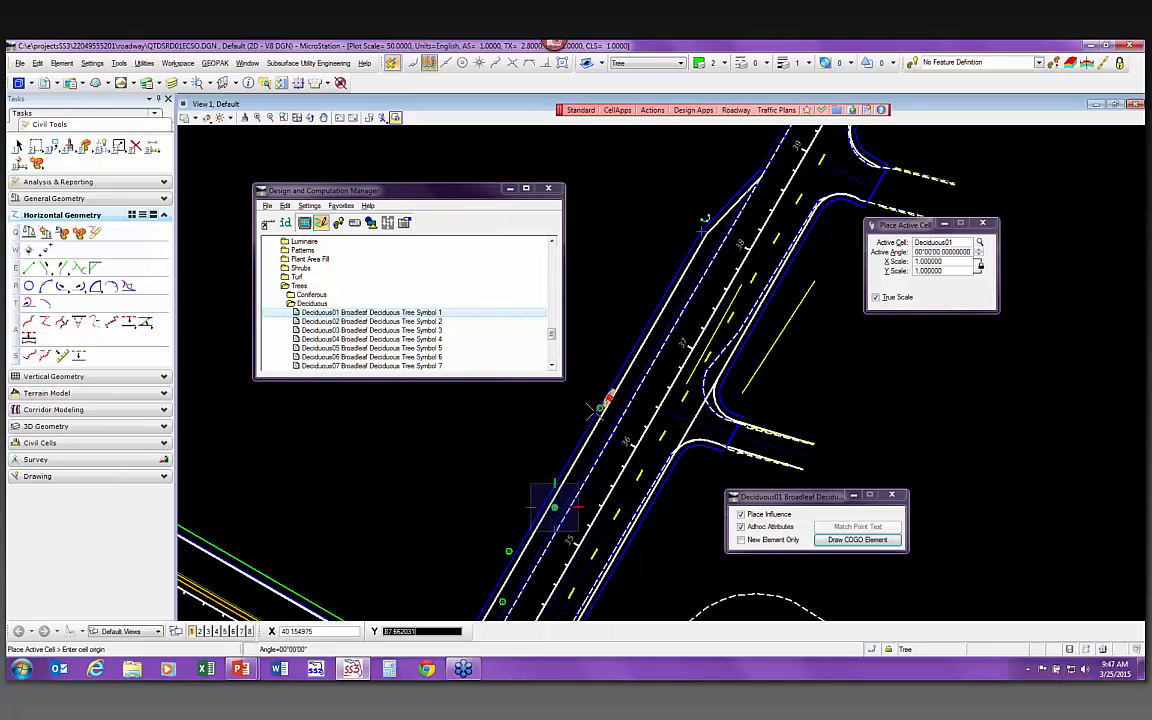
left_click(563, 458)
left_click(598, 437)
left_click(616, 360)
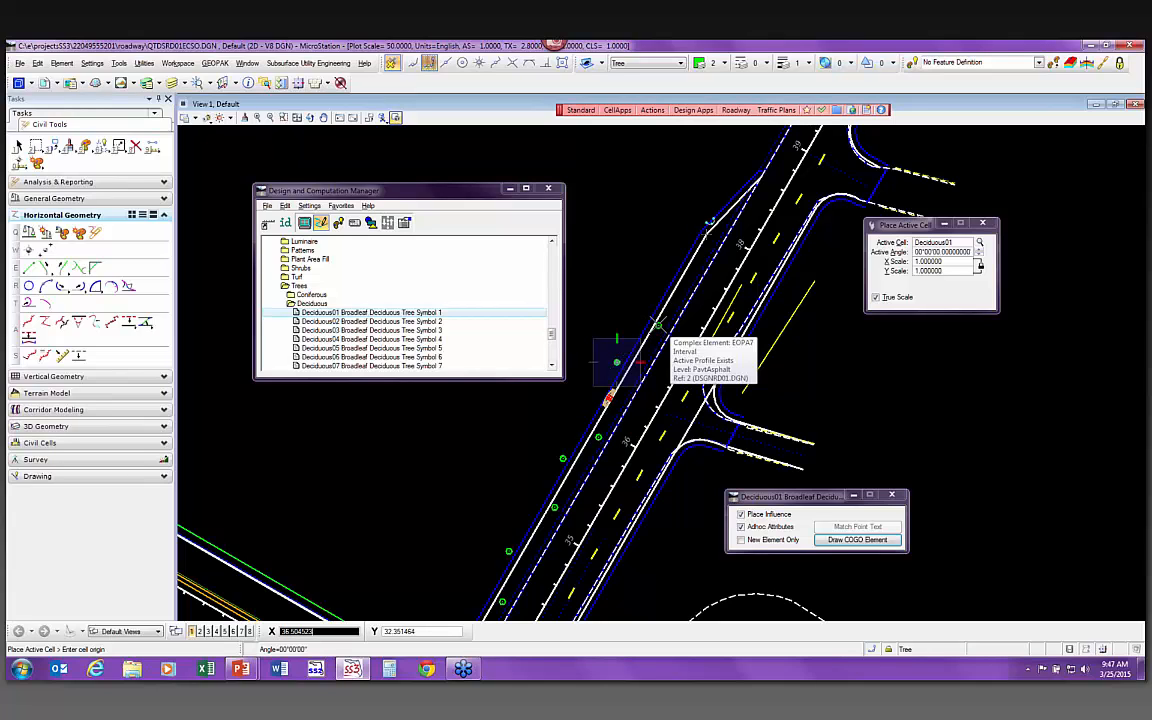
left_click(658, 325)
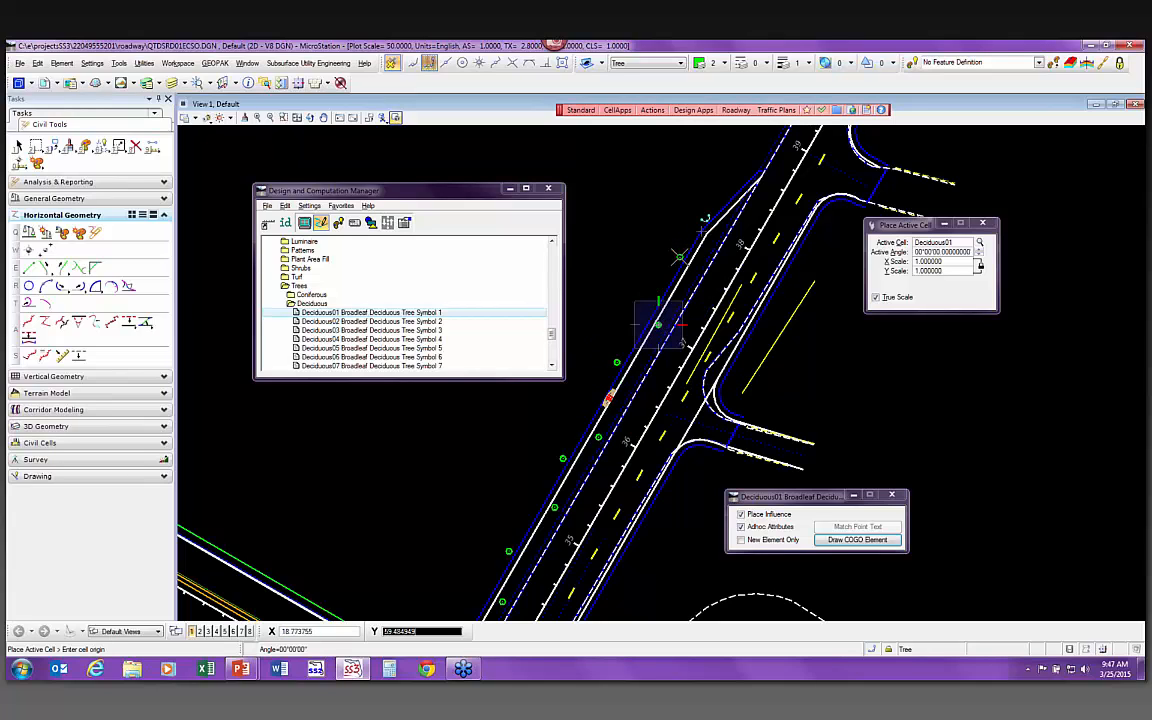
left_click(679, 257)
key("Escape")
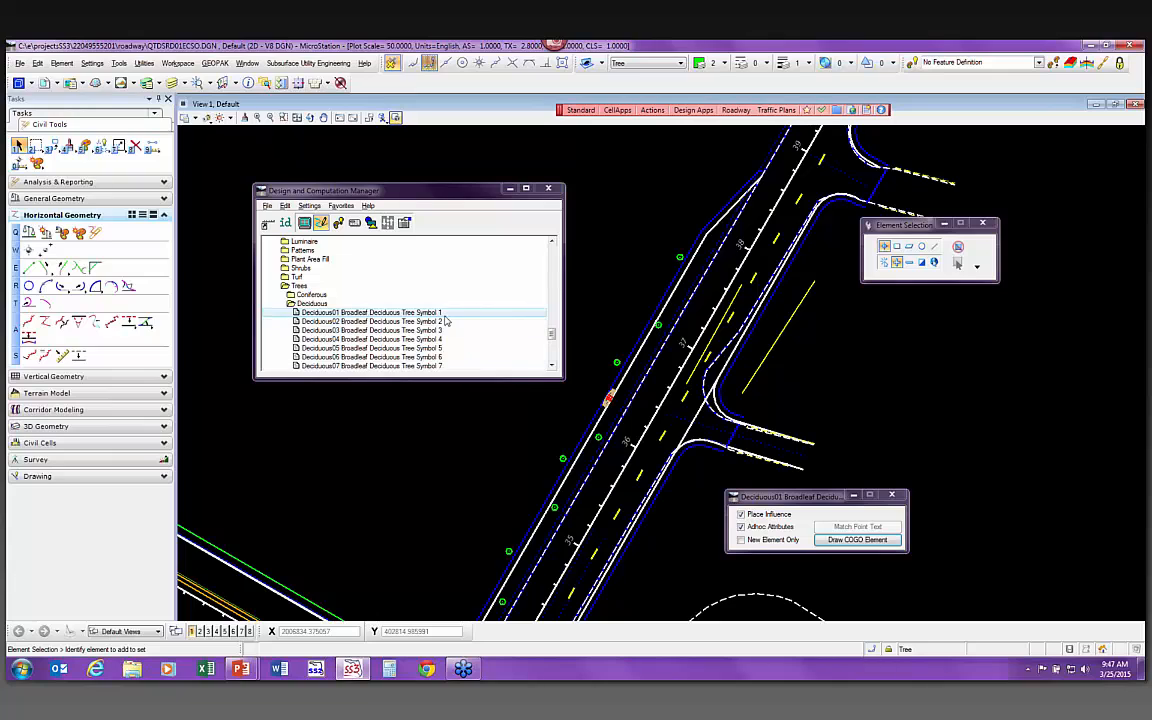
Copy the Deciduous01 tree item into the Quantity Features category under Roadway Design
right_click(375, 313)
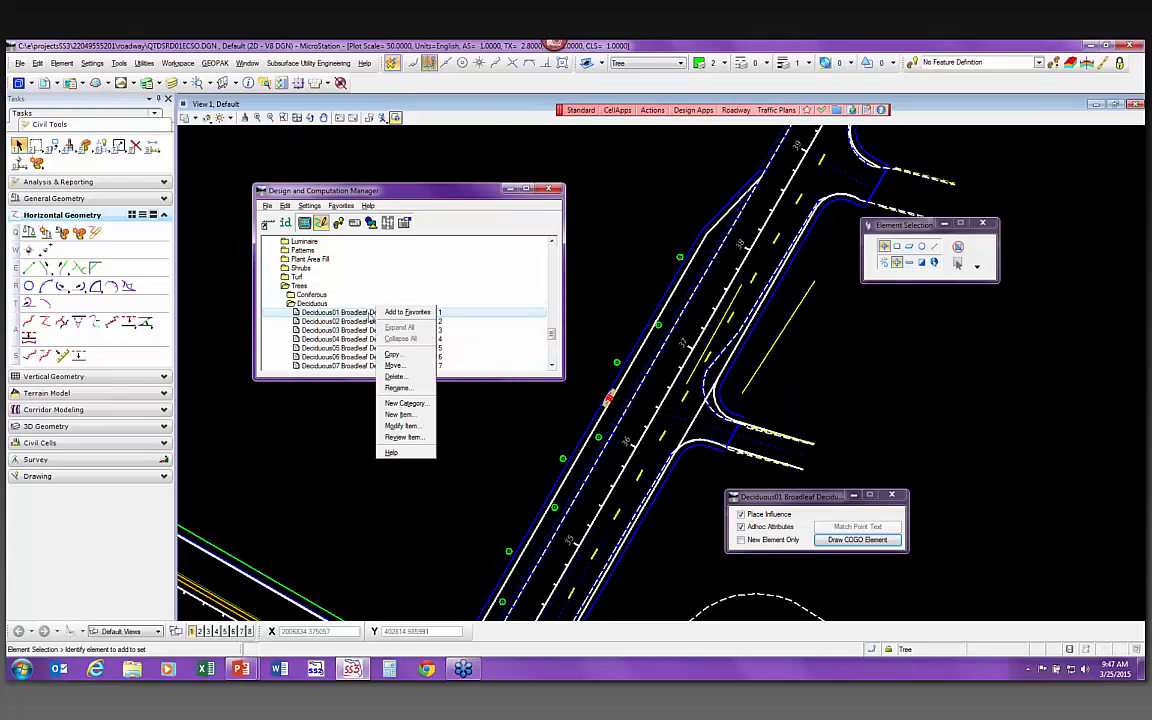
left_click(392, 354)
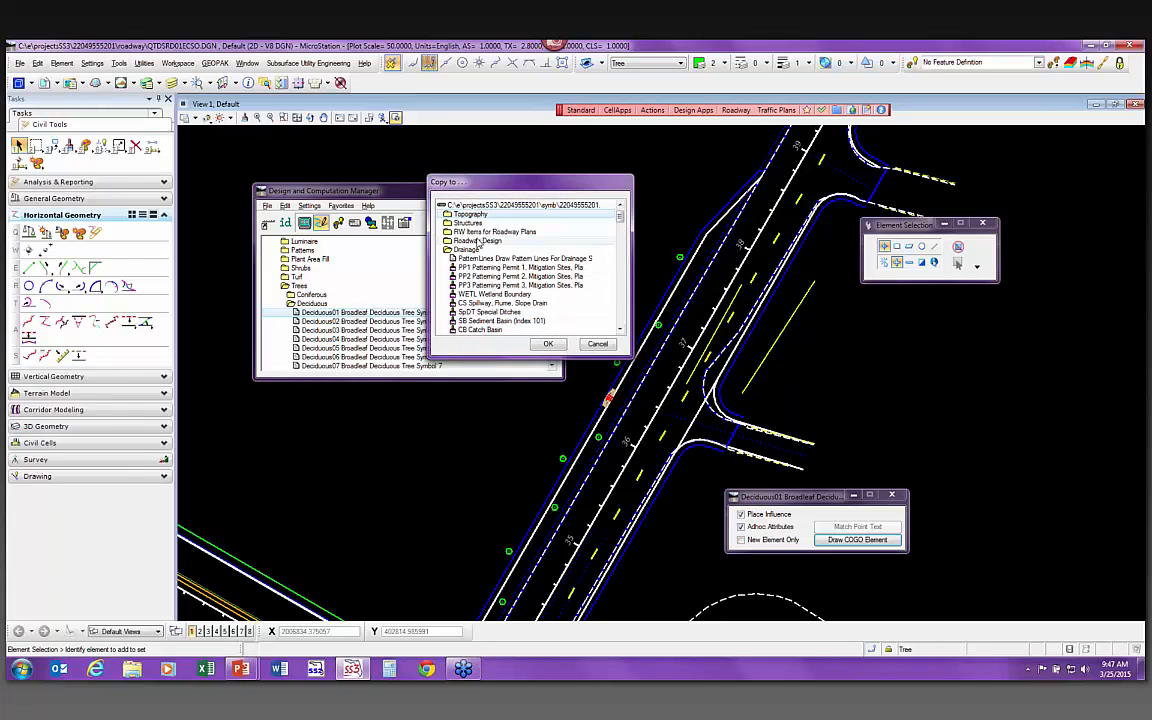
double_click(478, 241)
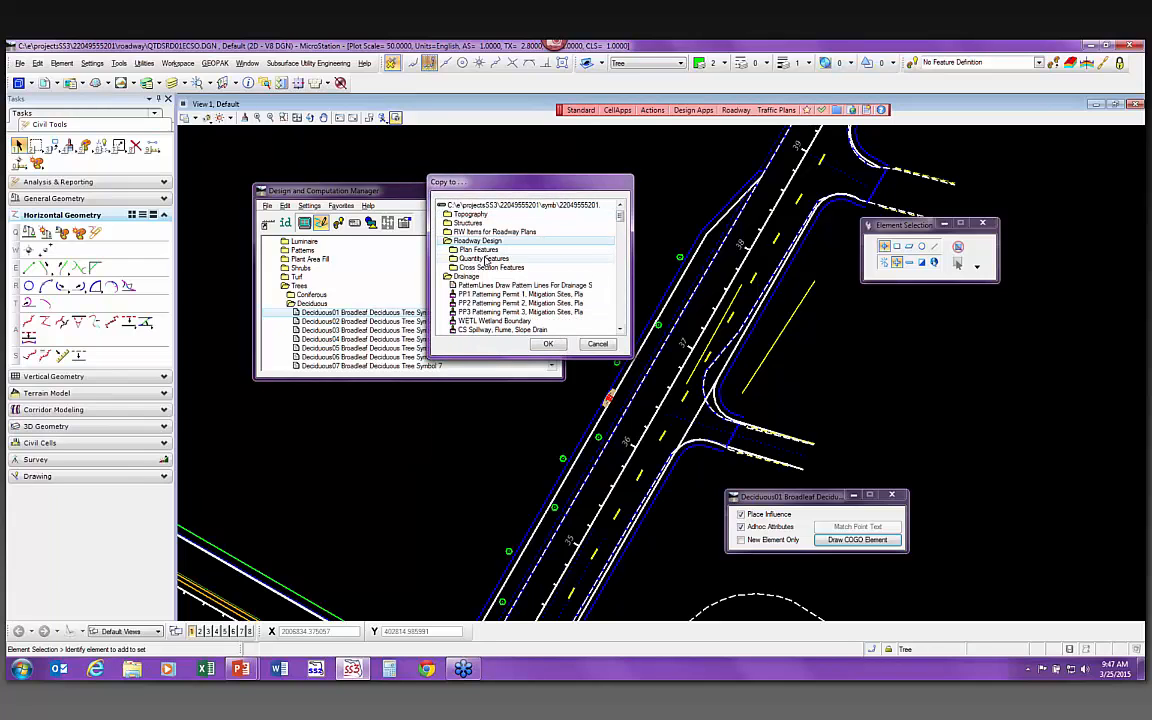
double_click(526, 259)
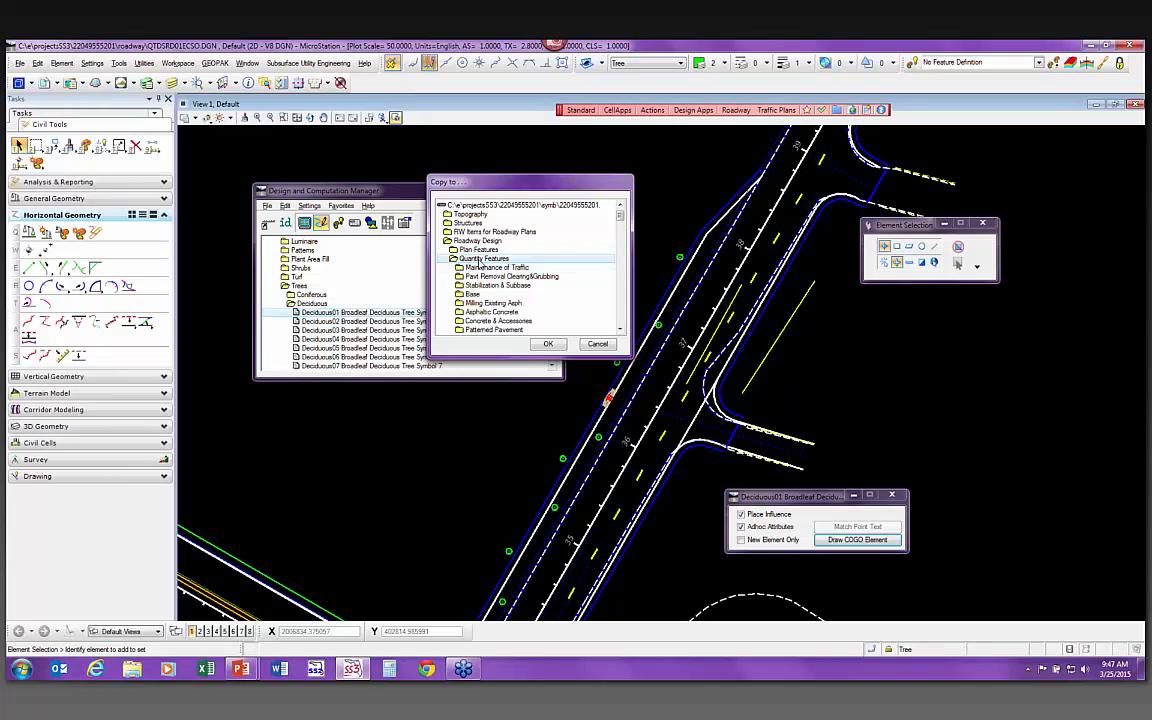
left_click(548, 345)
left_click(548, 345)
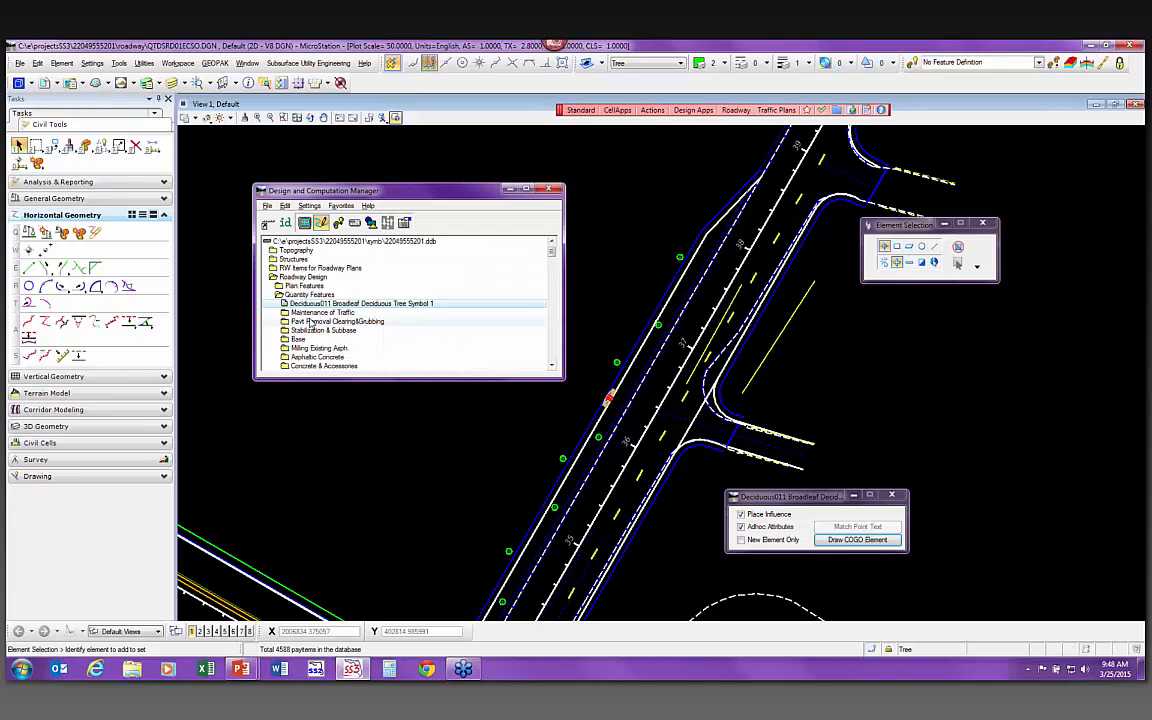
Open the copied Deciduous011 item under Quantity Features for modification and change its item ID to TREE COUNT
right_click(356, 302)
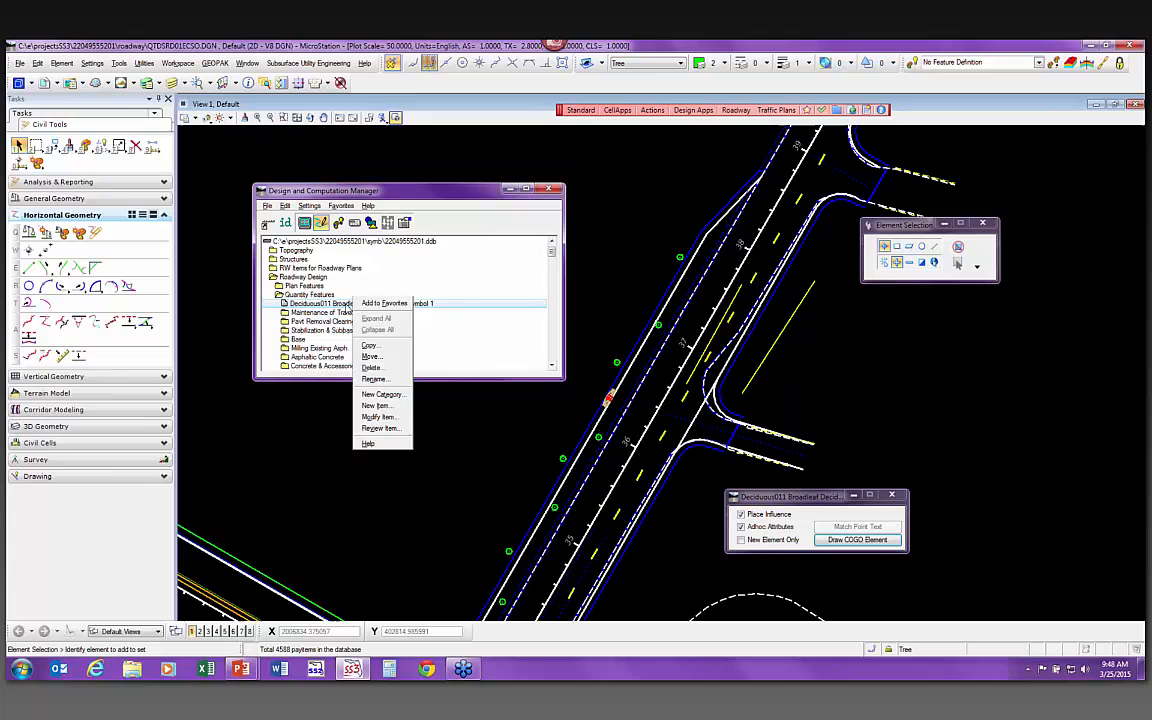
left_click(376, 417)
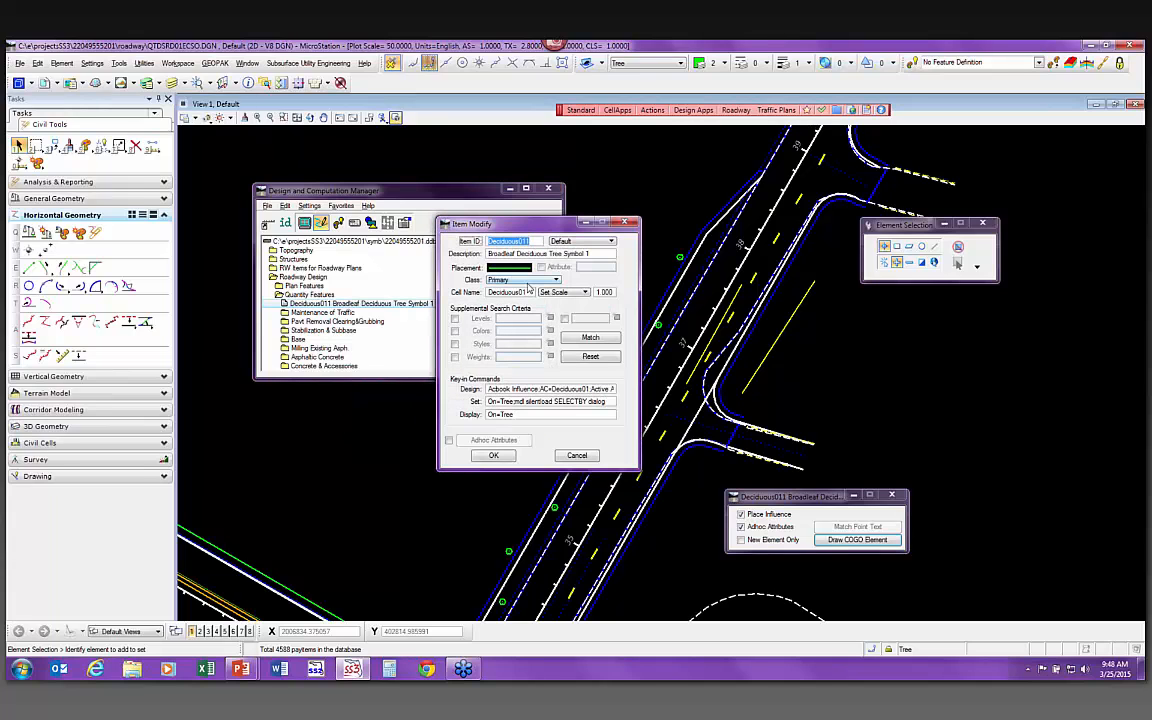
left_click_drag(505, 228, 442, 228)
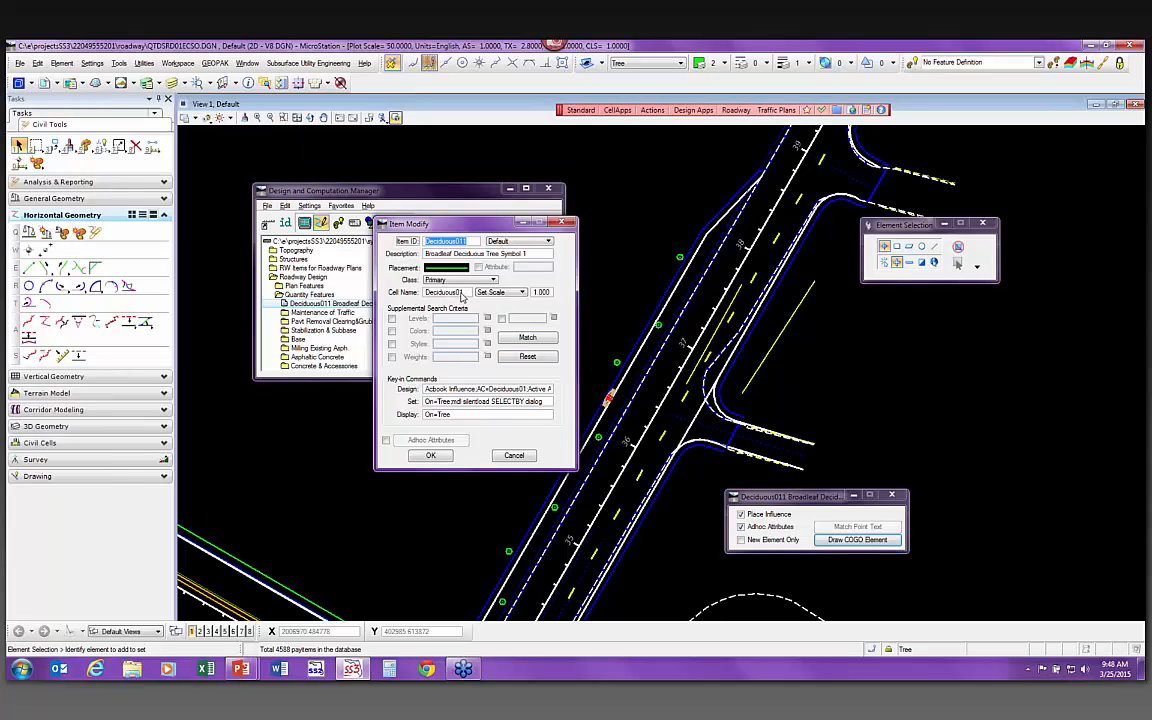
left_click(528, 256)
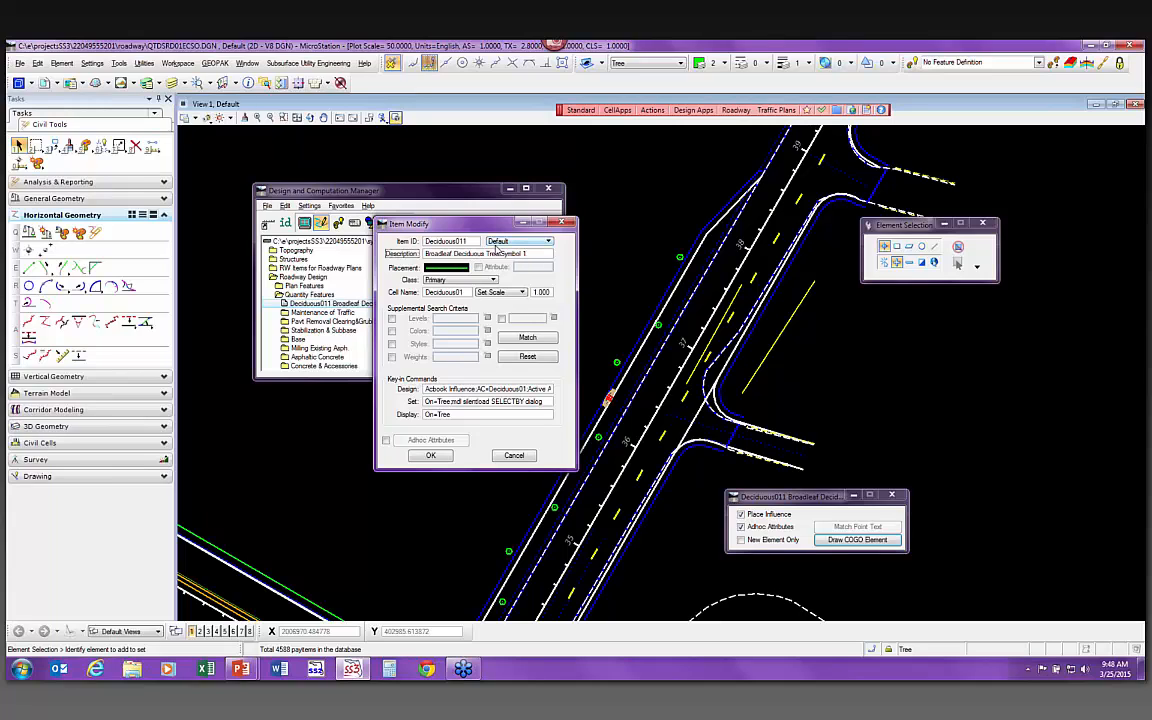
left_click(477, 243)
double_click(477, 243)
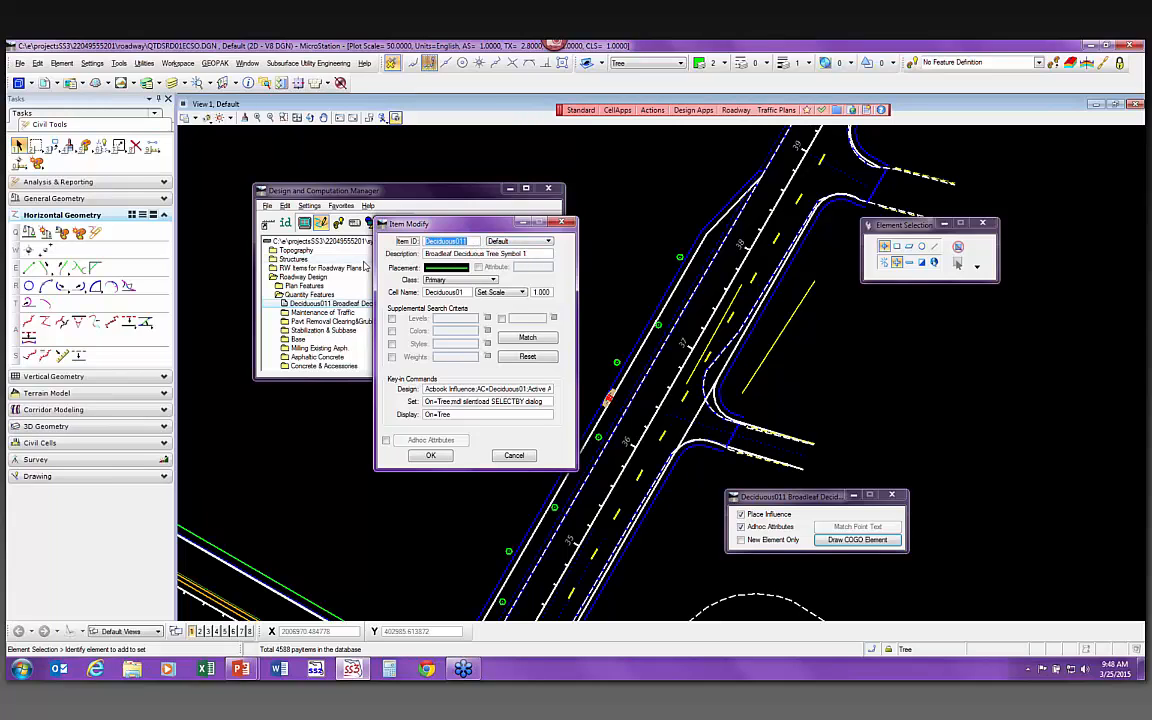
type("6")
type("TREE COUNT")
Change the item's description to Broadleaf Deciduous Trees, leaving the placement Attribute option off
left_click_drag(526, 254, 427, 271)
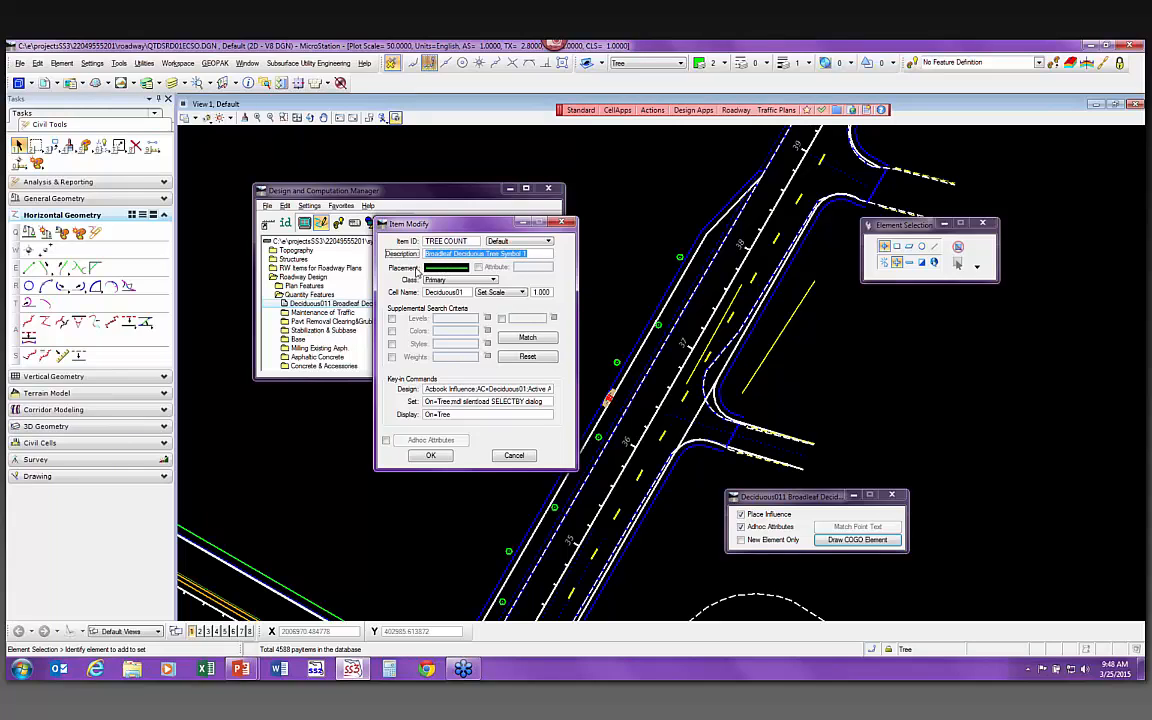
left_click_drag(526, 254, 502, 257)
key("BackSpace")
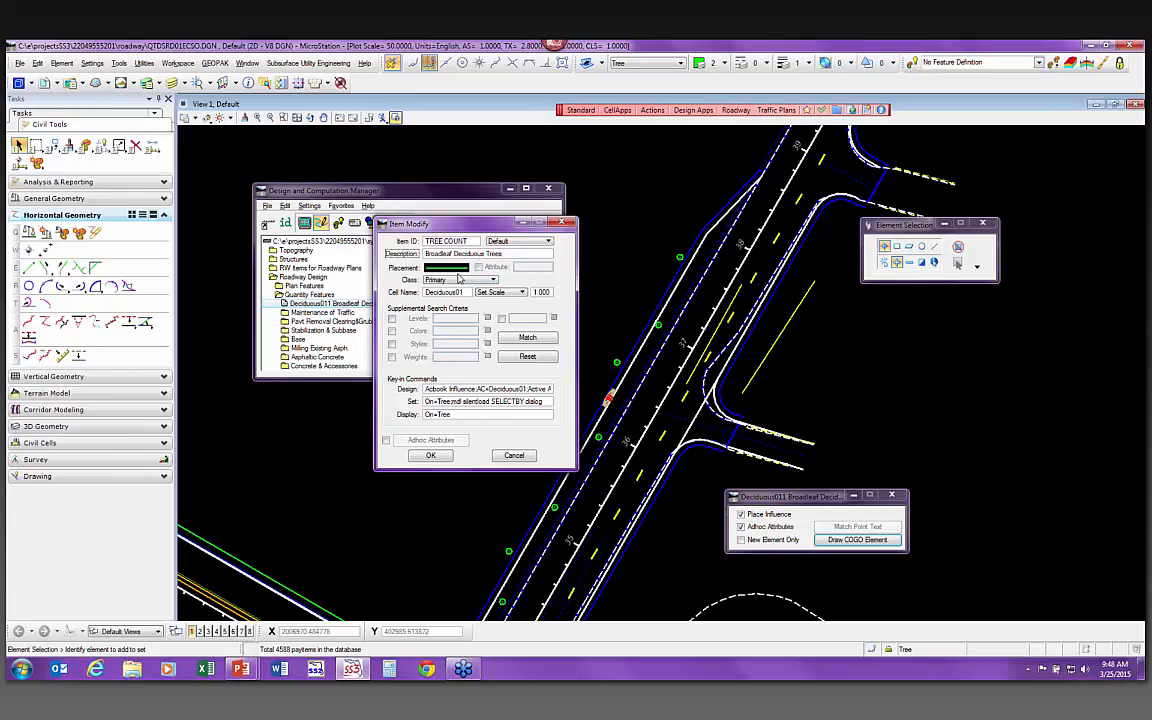
mouse_move(458, 272)
left_click(478, 267)
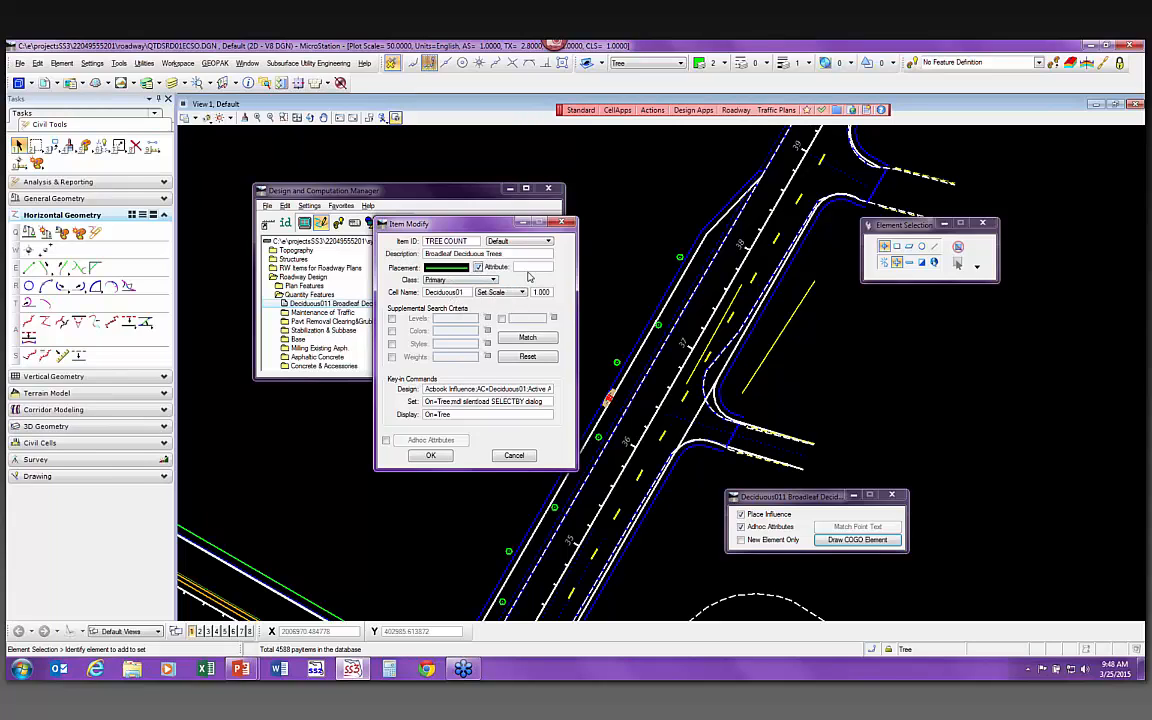
left_click(478, 267)
Enable compute parameters for the TREE COUNT item, using standard unit EA and a rounding of 1, and save the item
left_click(518, 246)
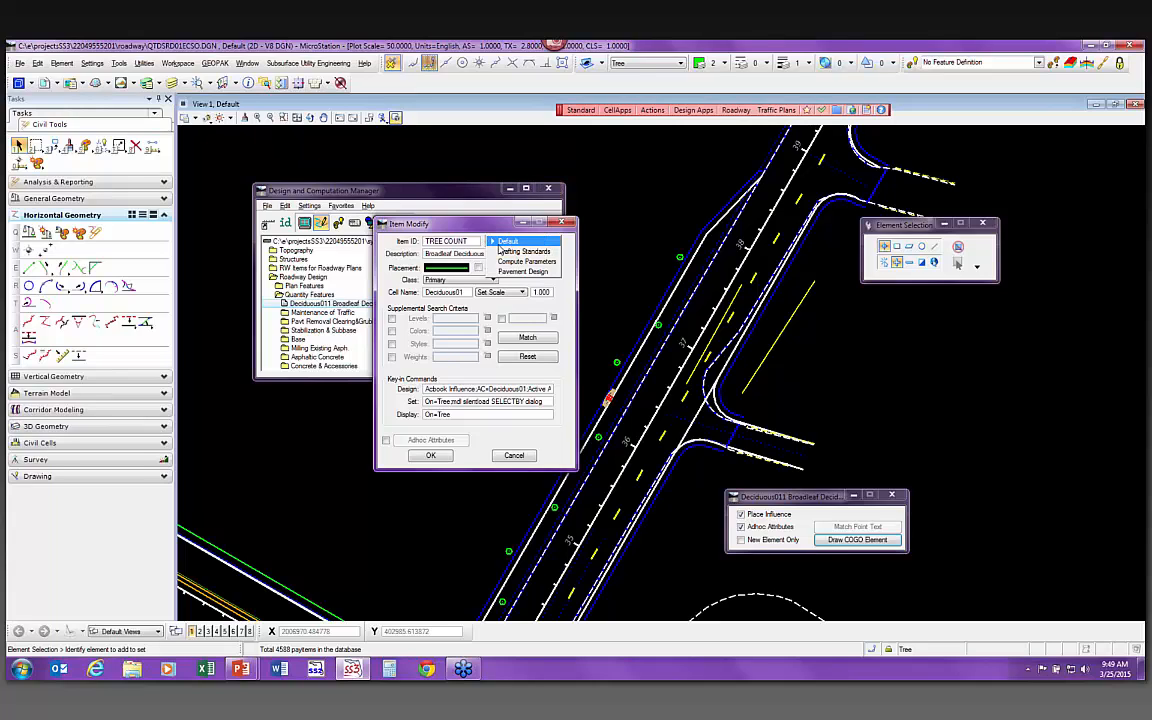
left_click(511, 264)
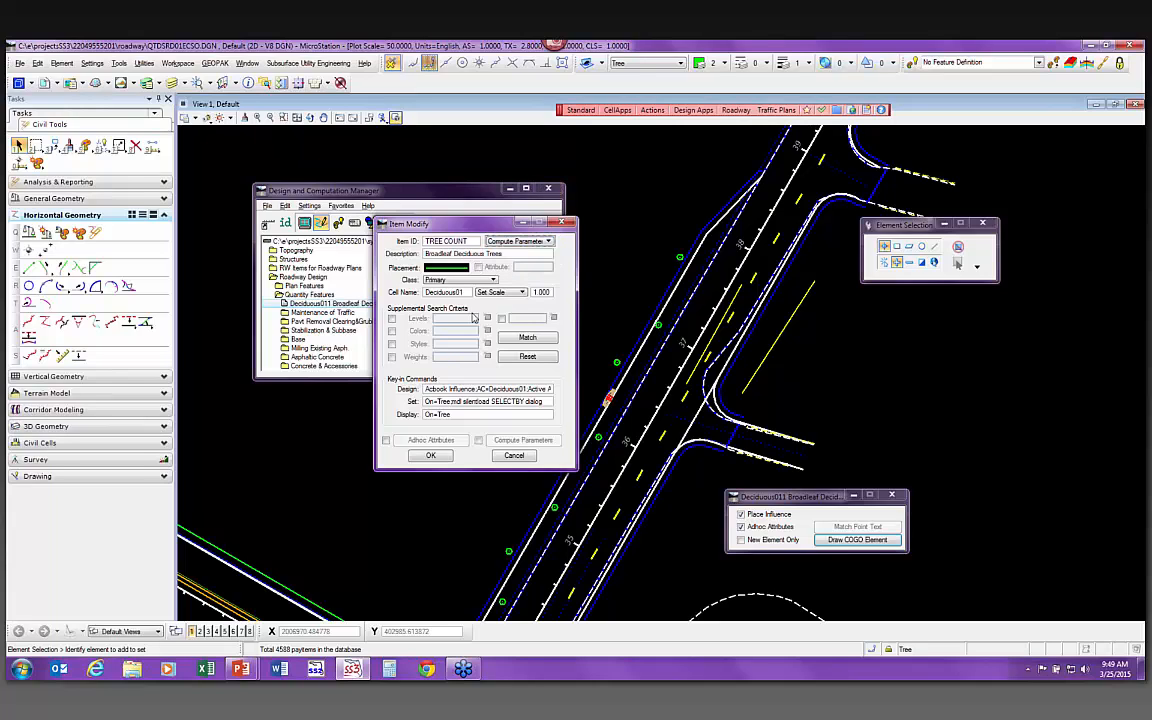
left_click(479, 440)
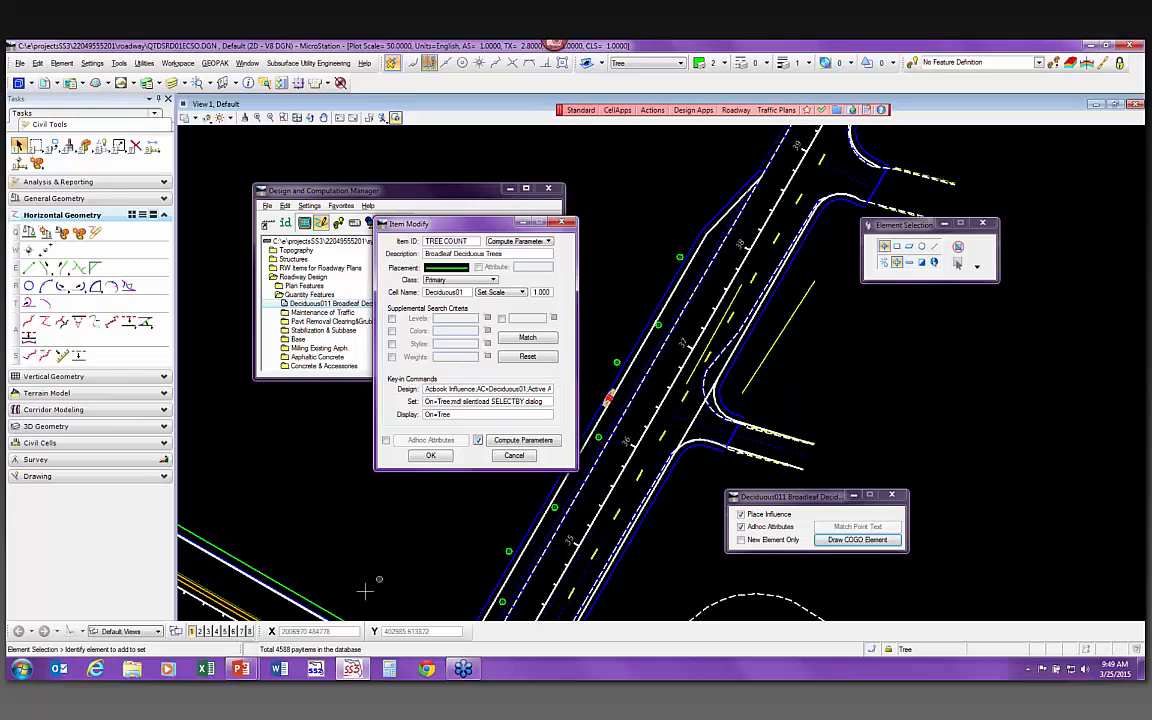
left_click(554, 442)
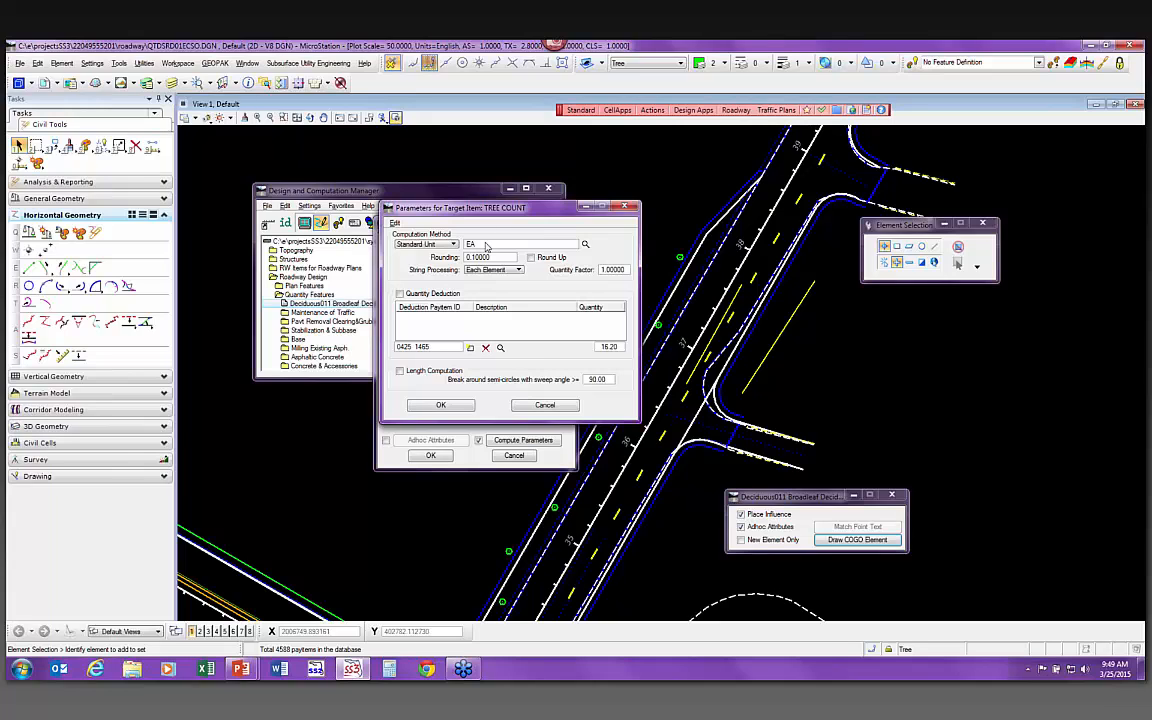
key("Tab")
type("1")
key("Tab")
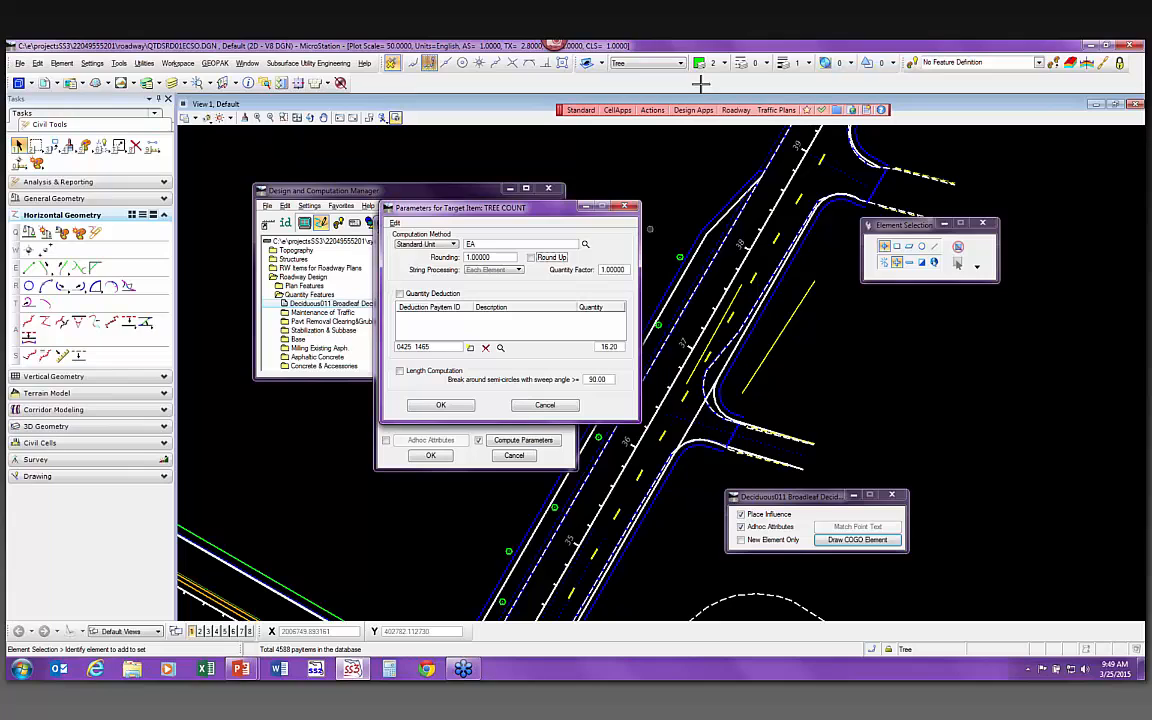
left_click(420, 410)
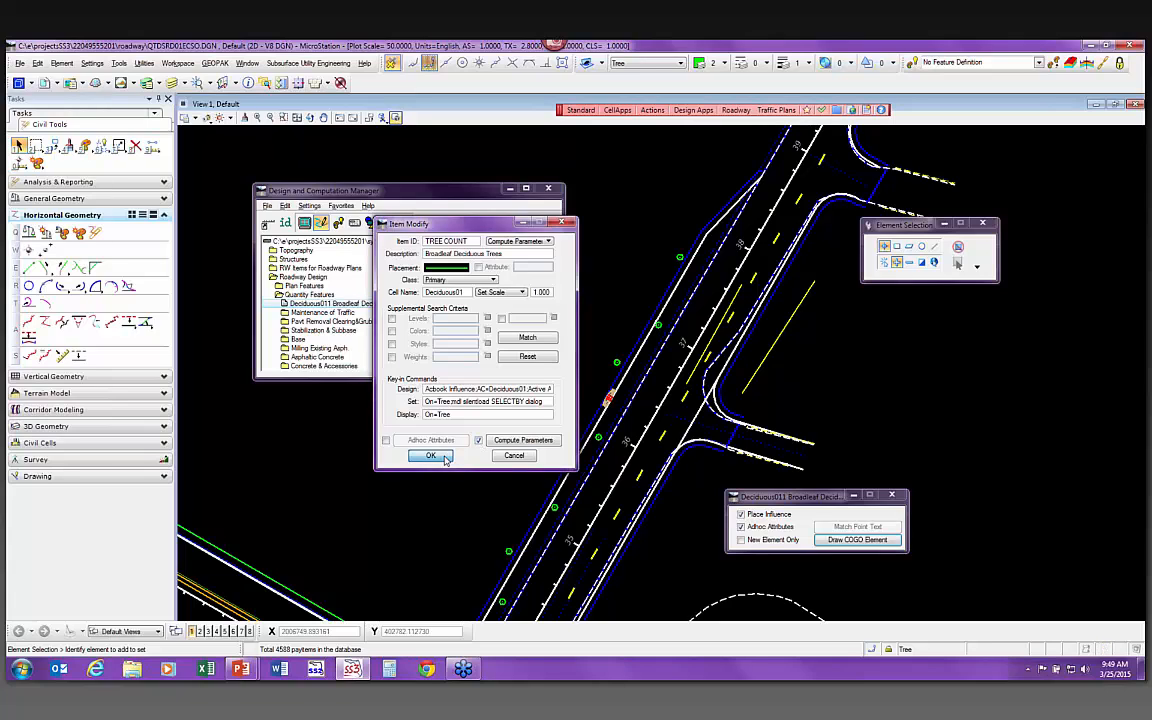
left_click(445, 459)
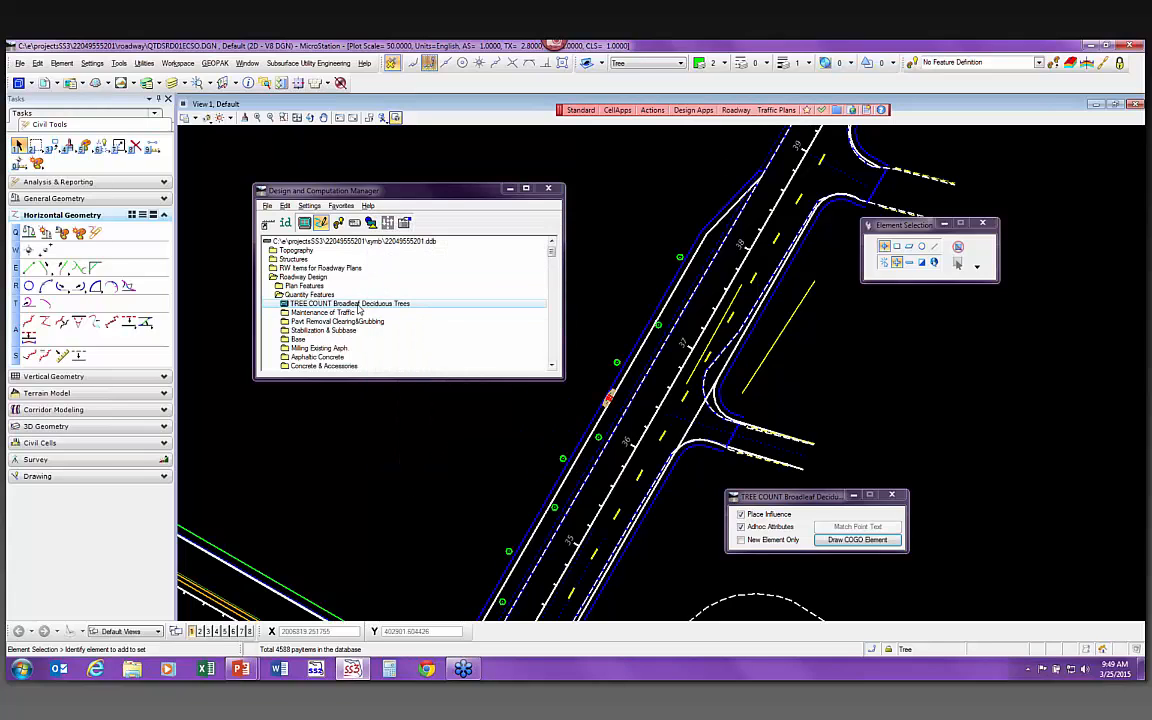
Try to compute the plan quantities along chain BL98 with the range set to 250
left_click(354, 222)
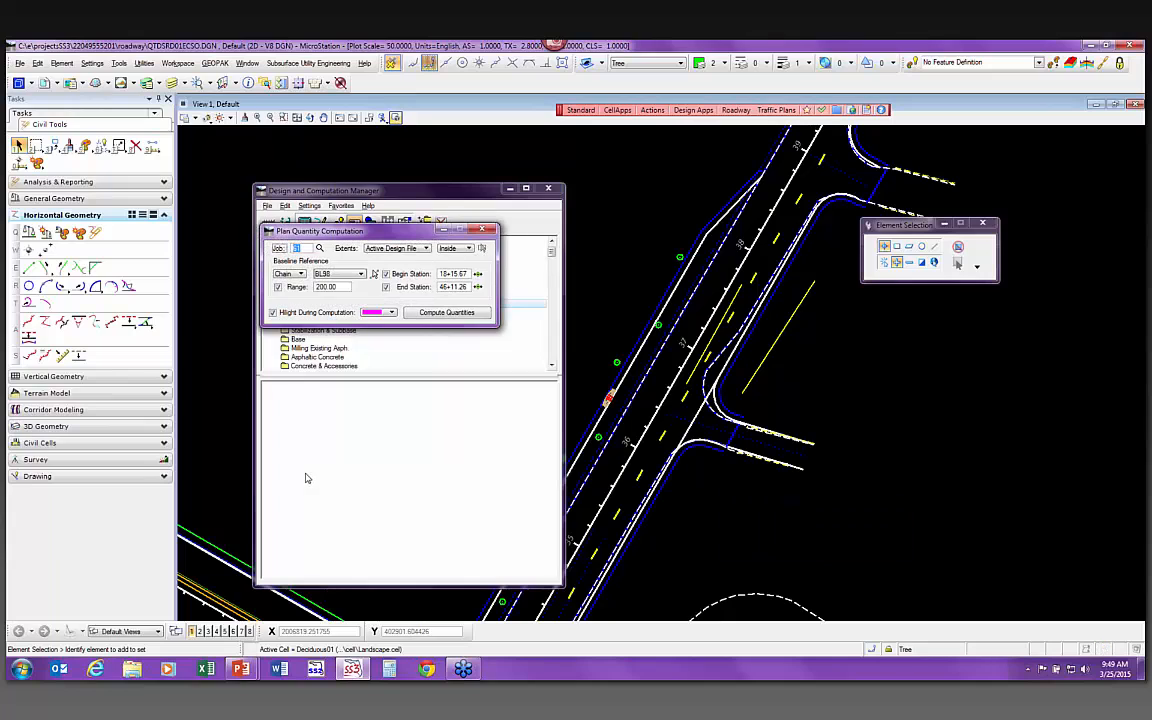
key("Tab")
type("250")
key("Tab")
left_click(446, 312)
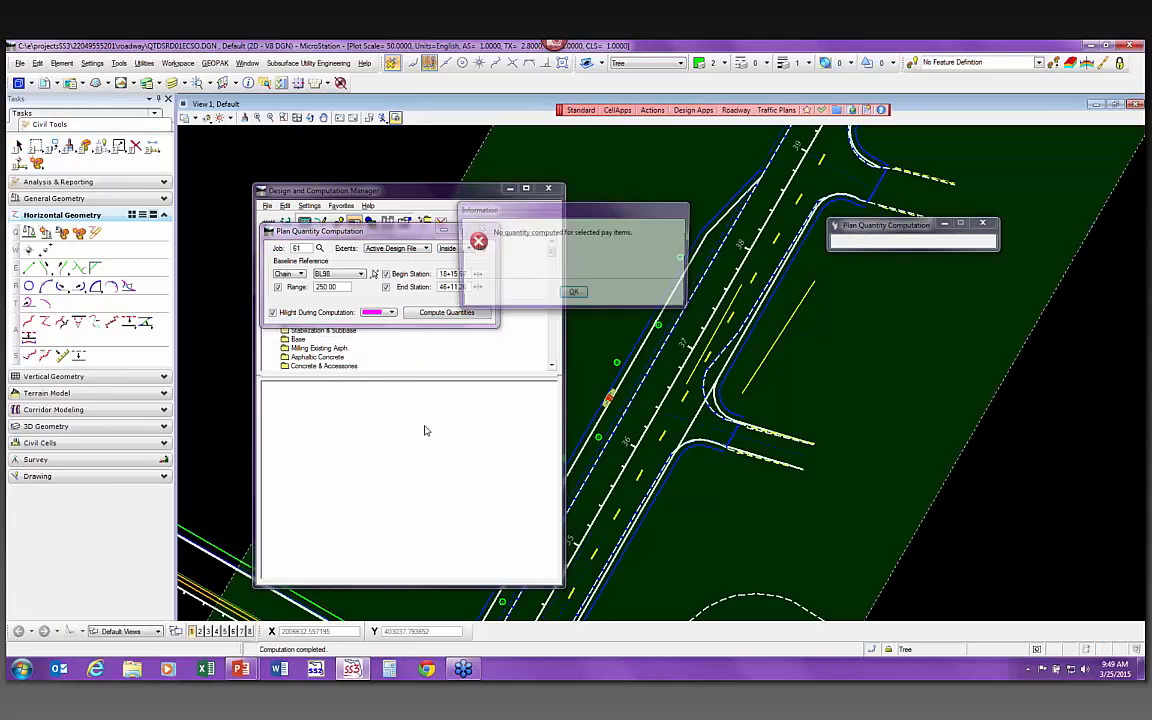
left_click(580, 301)
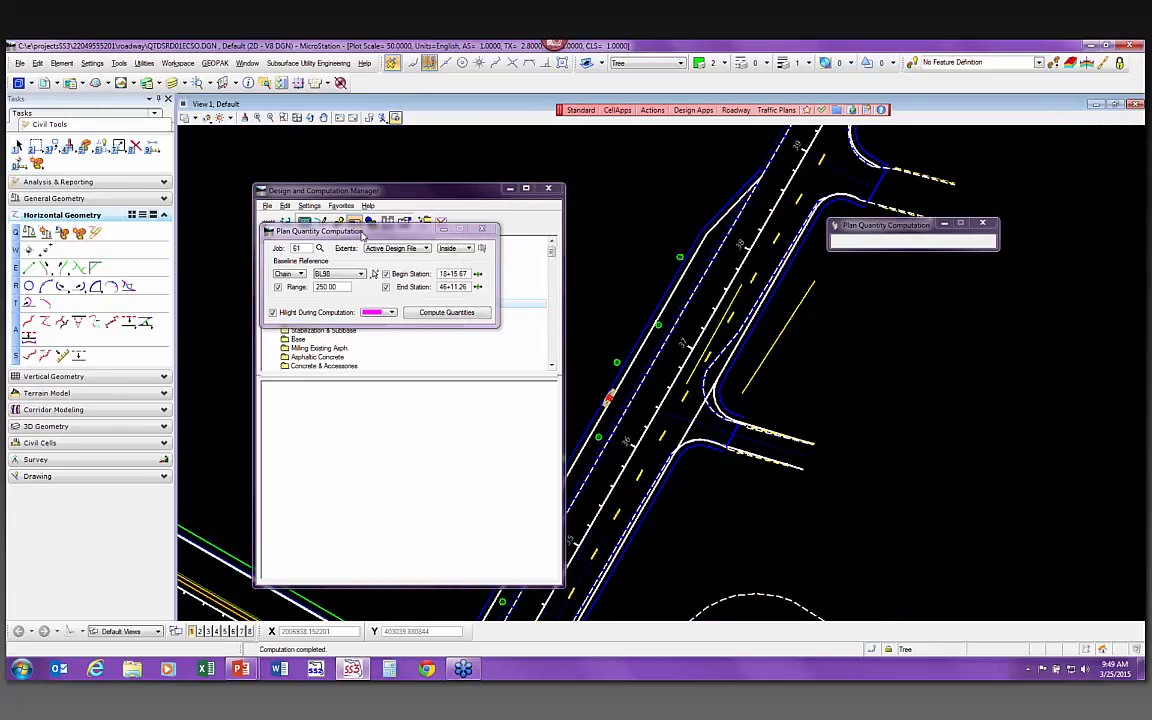
Reopen the TREE COUNT item definition, review its cell name, search criteria and compute parameters, and accept it as is
left_click_drag(359, 231, 410, 391)
left_click(358, 306)
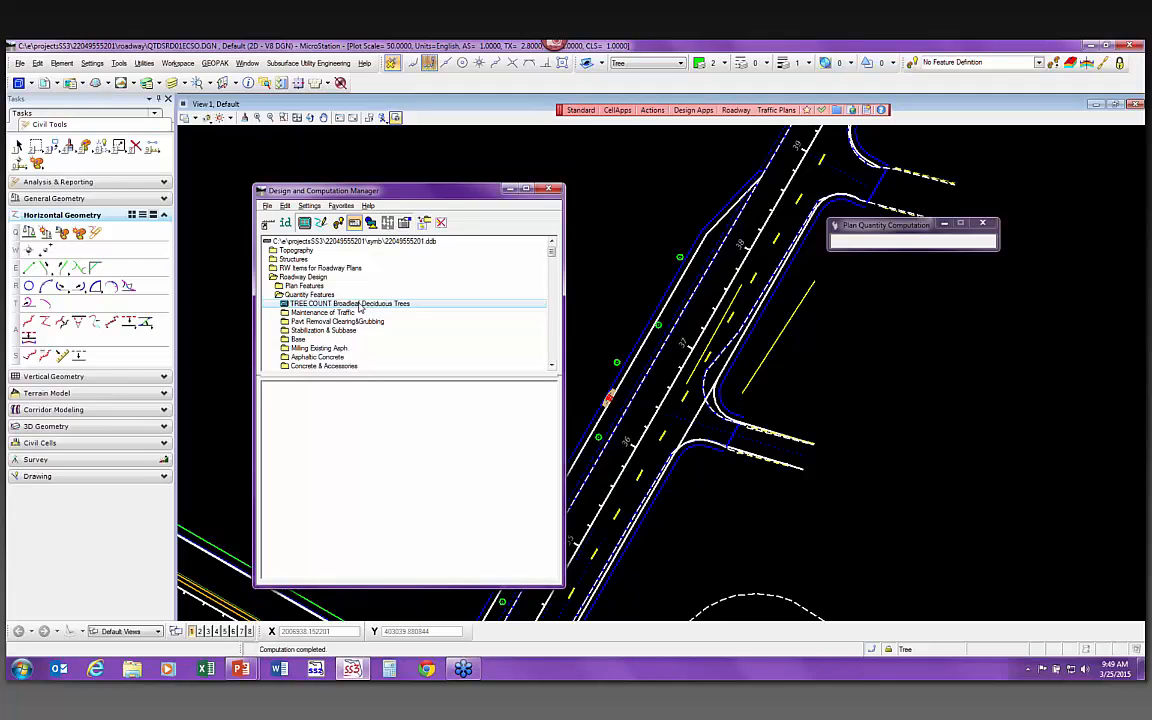
right_click(392, 303)
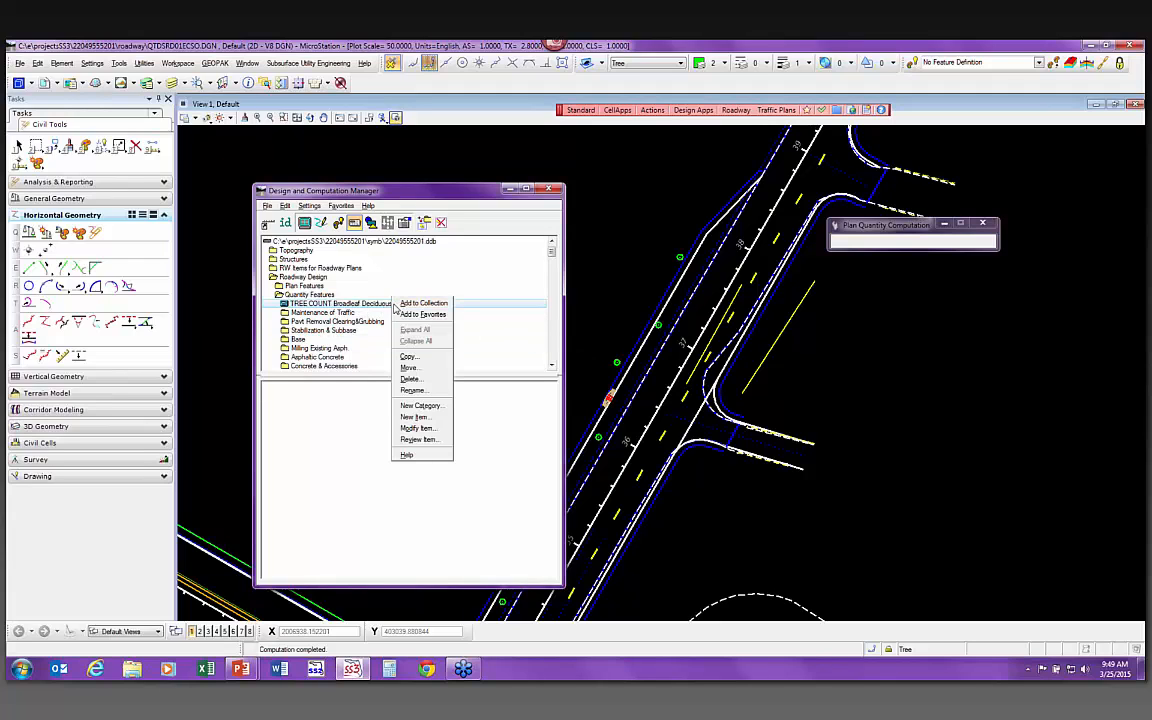
left_click(418, 429)
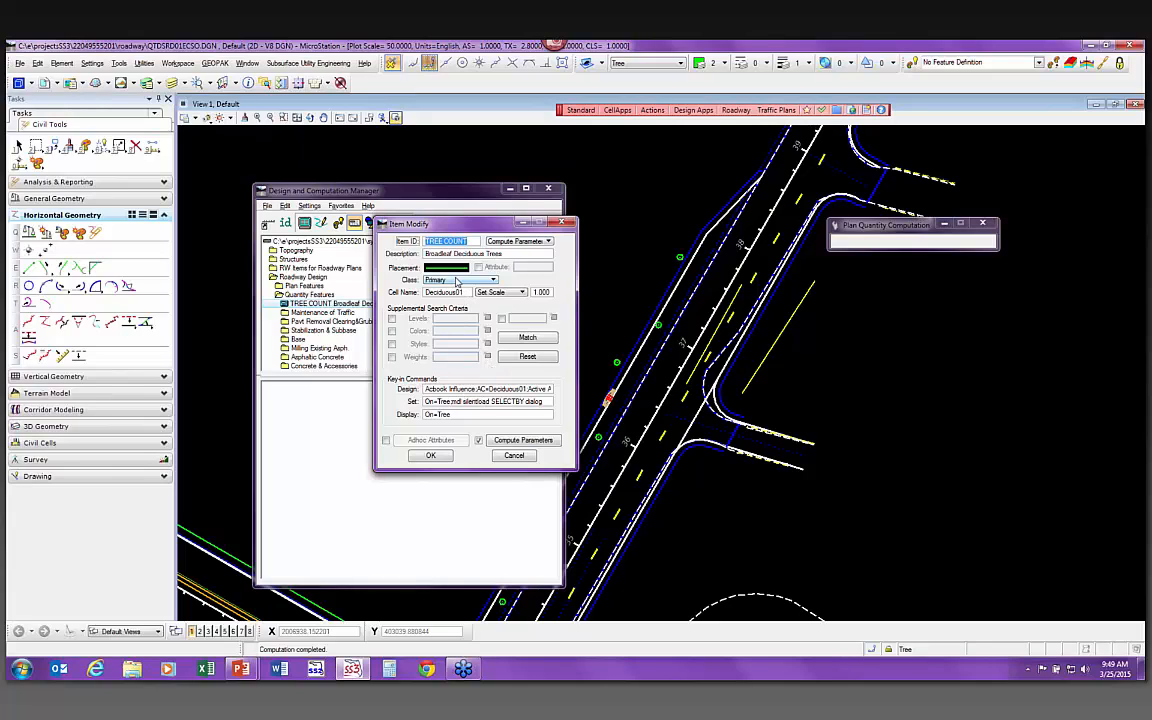
mouse_move(458, 271)
left_click(514, 441)
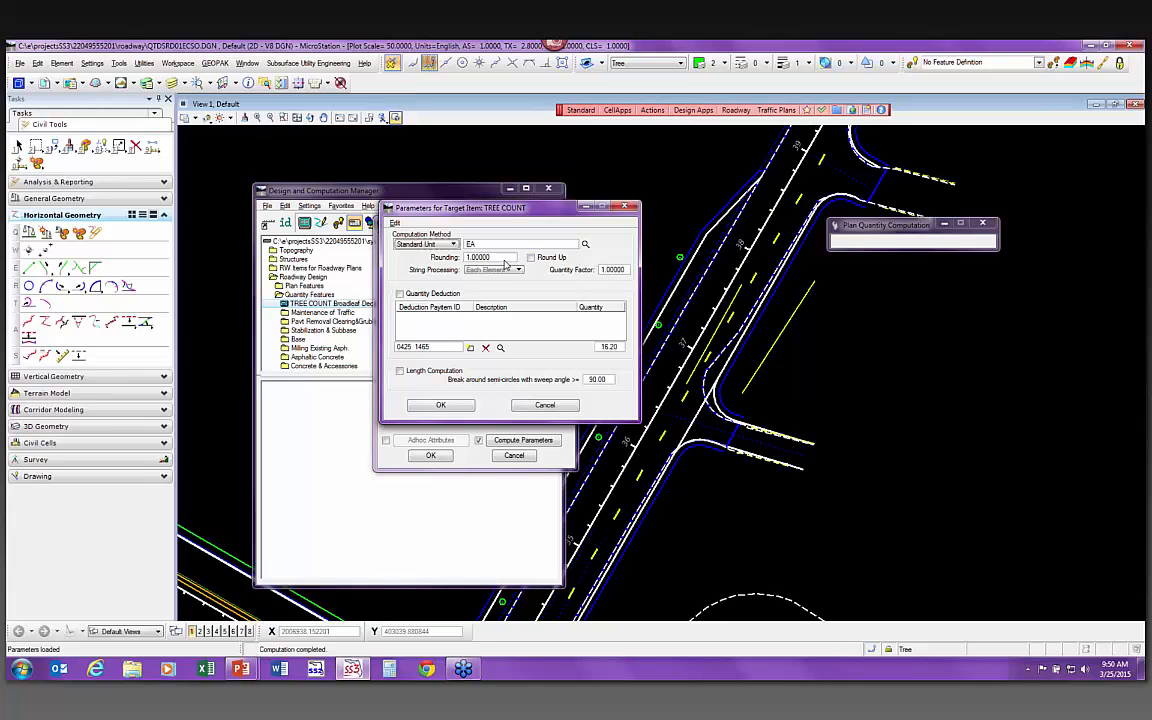
left_click(452, 408)
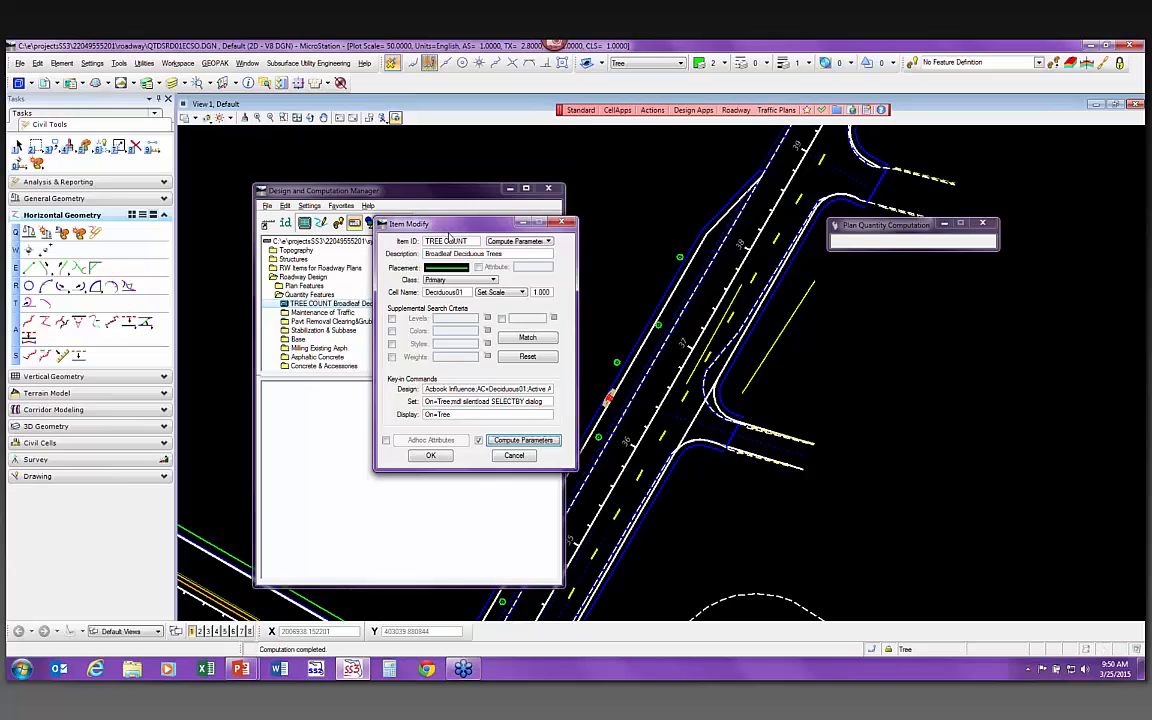
left_click_drag(448, 226, 435, 401)
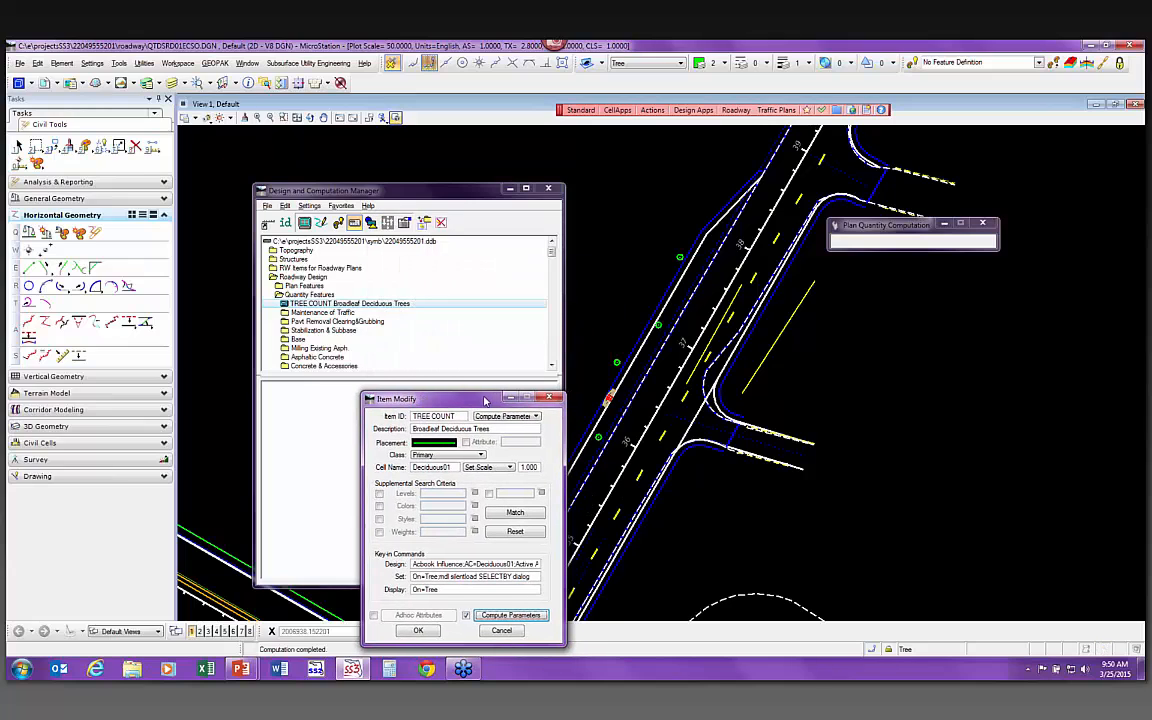
left_click(517, 632)
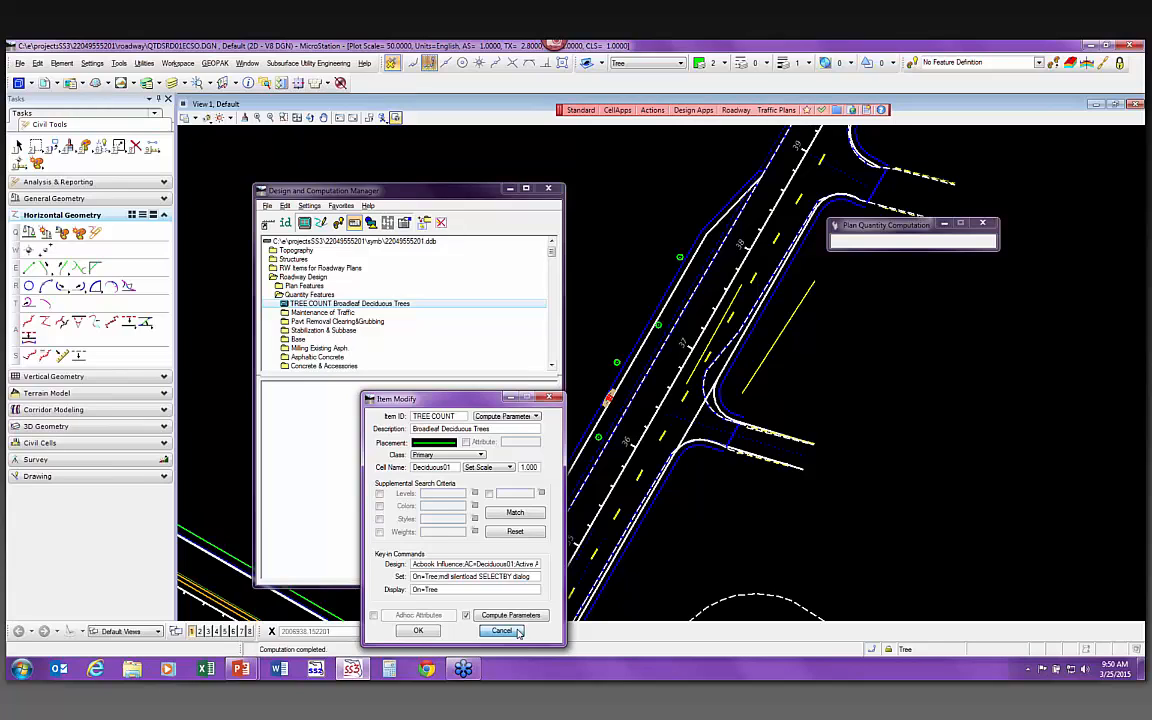
left_click(520, 616)
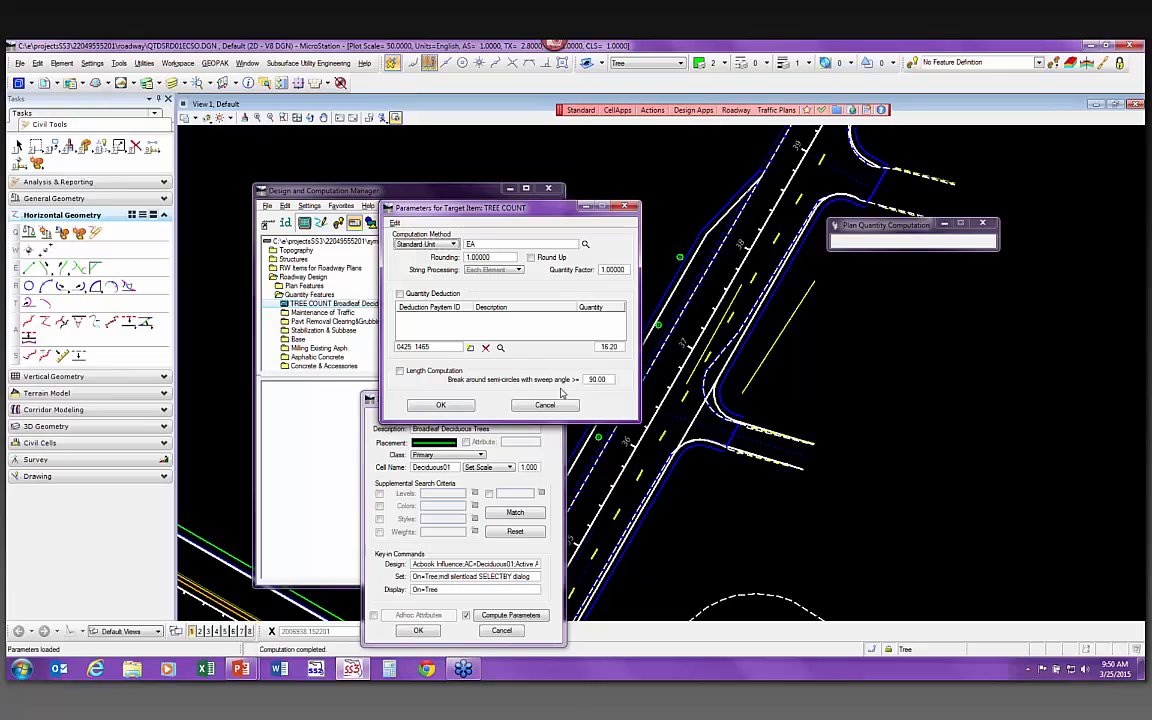
left_click(452, 406)
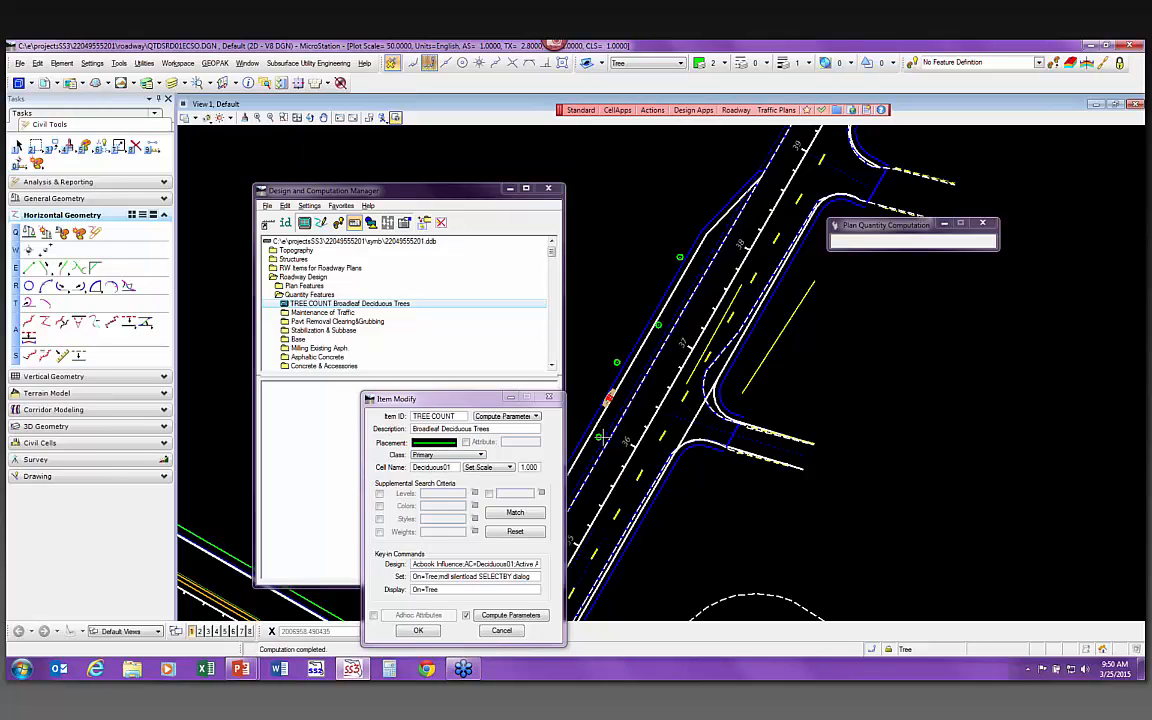
left_click(17, 146)
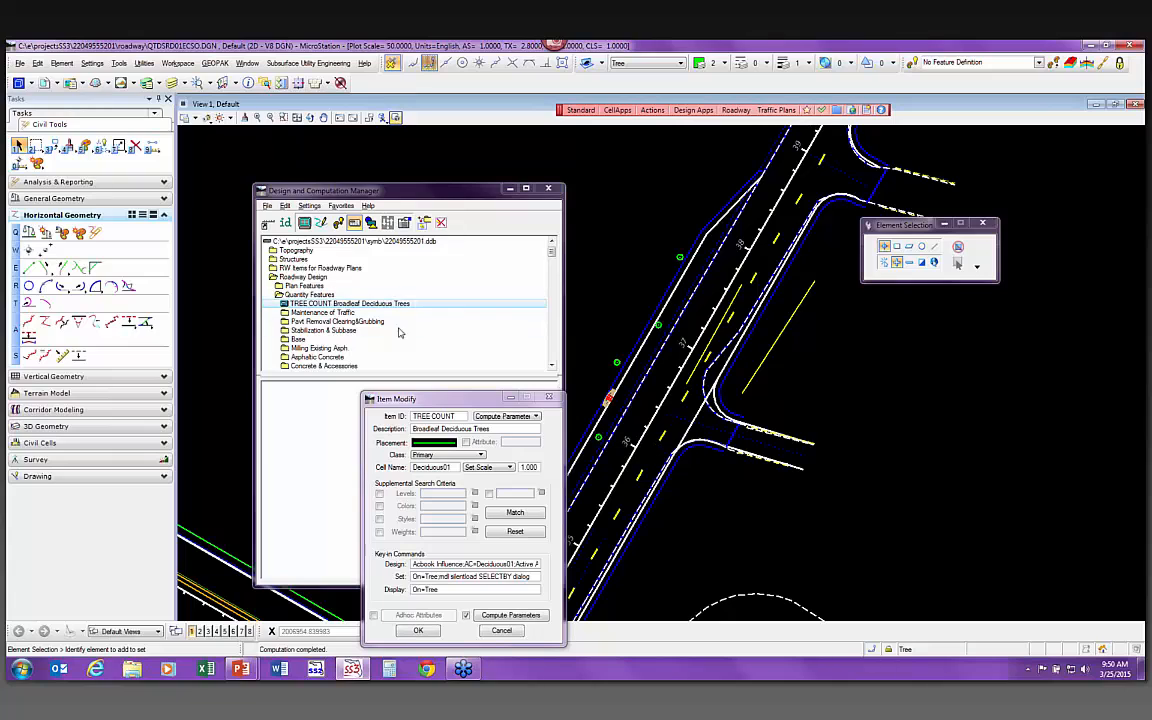
left_click(418, 631)
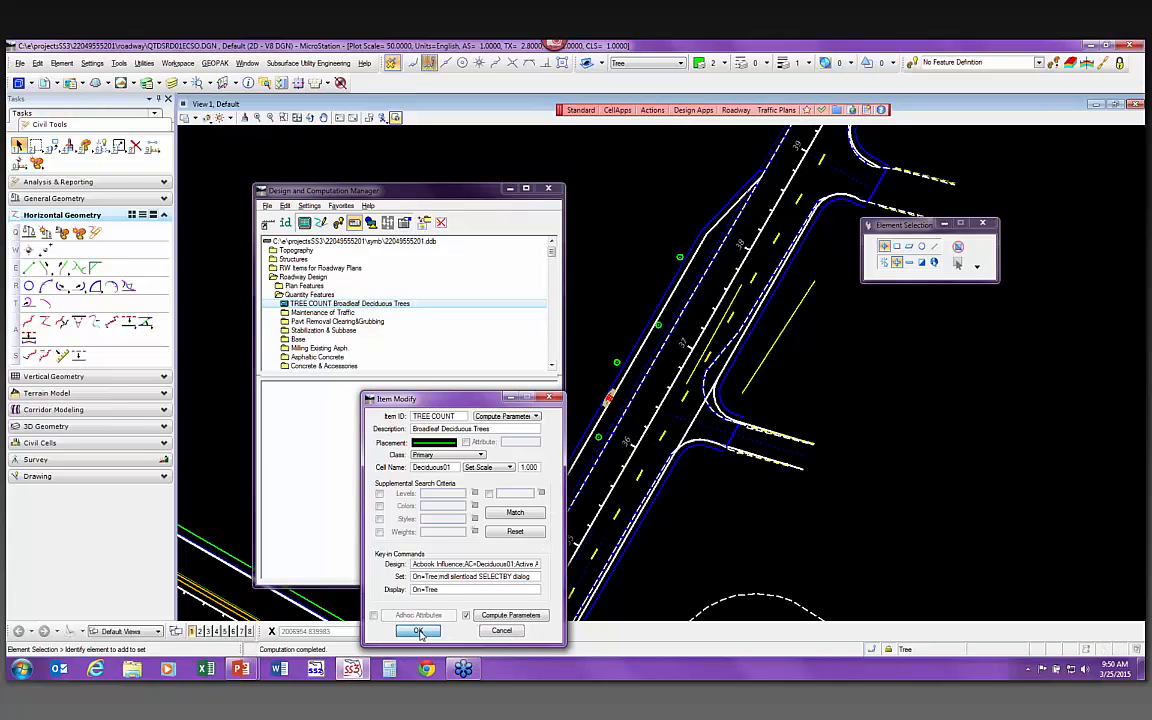
Retry the plan quantity computation along chain BL98 with the 250 range
left_click(354, 223)
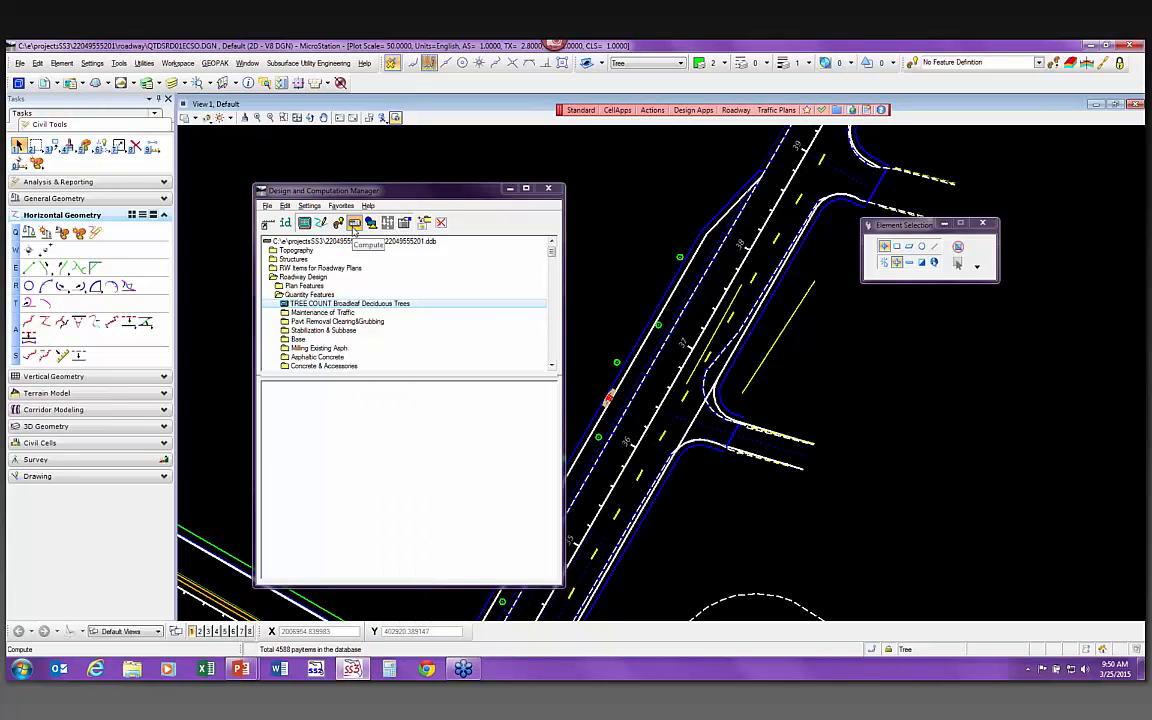
right_click(352, 392)
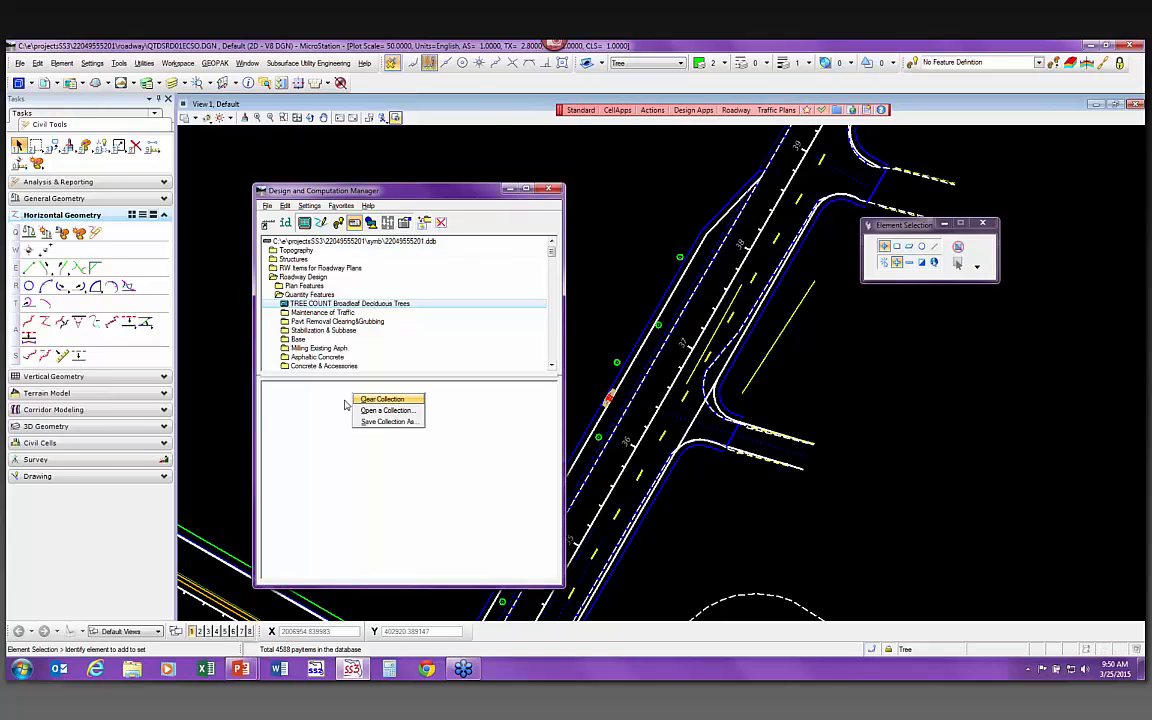
left_click(360, 187)
left_click(358, 225)
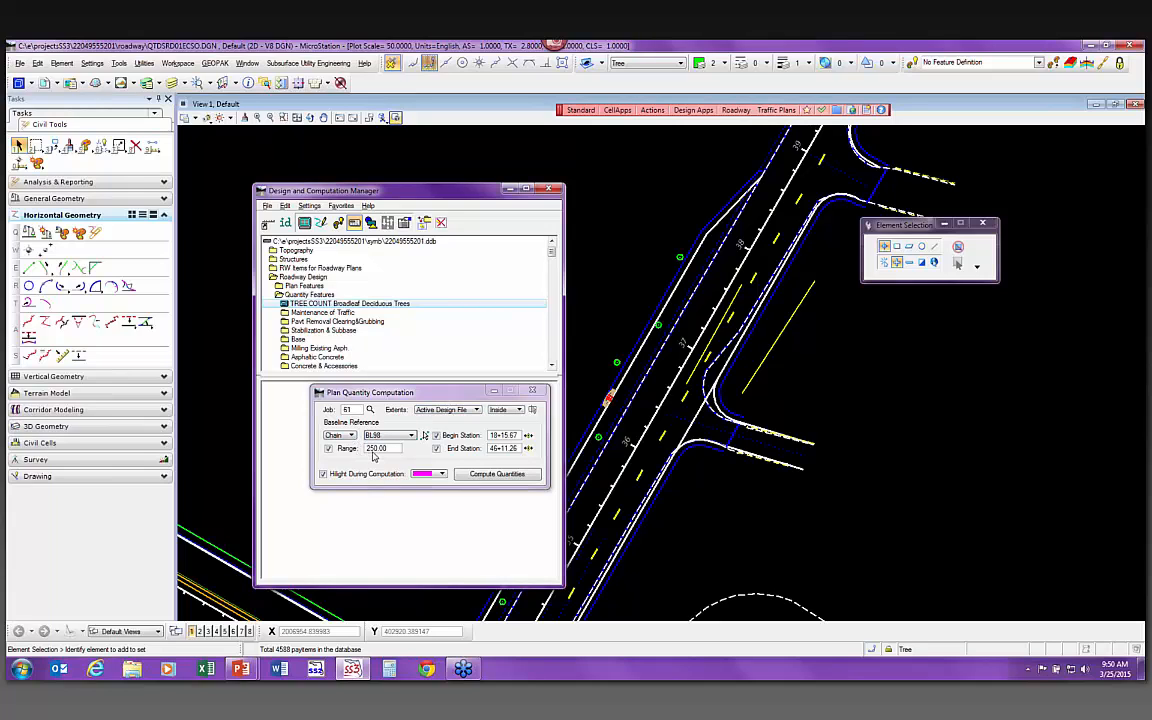
left_click(467, 476)
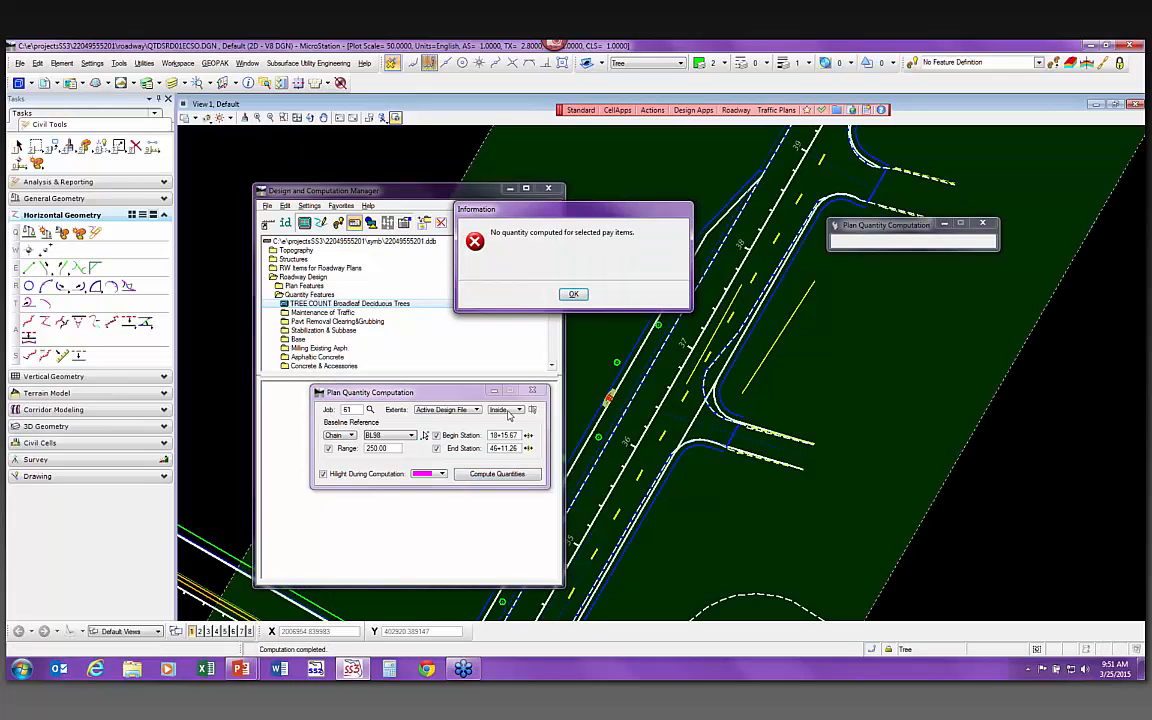
left_click(573, 294)
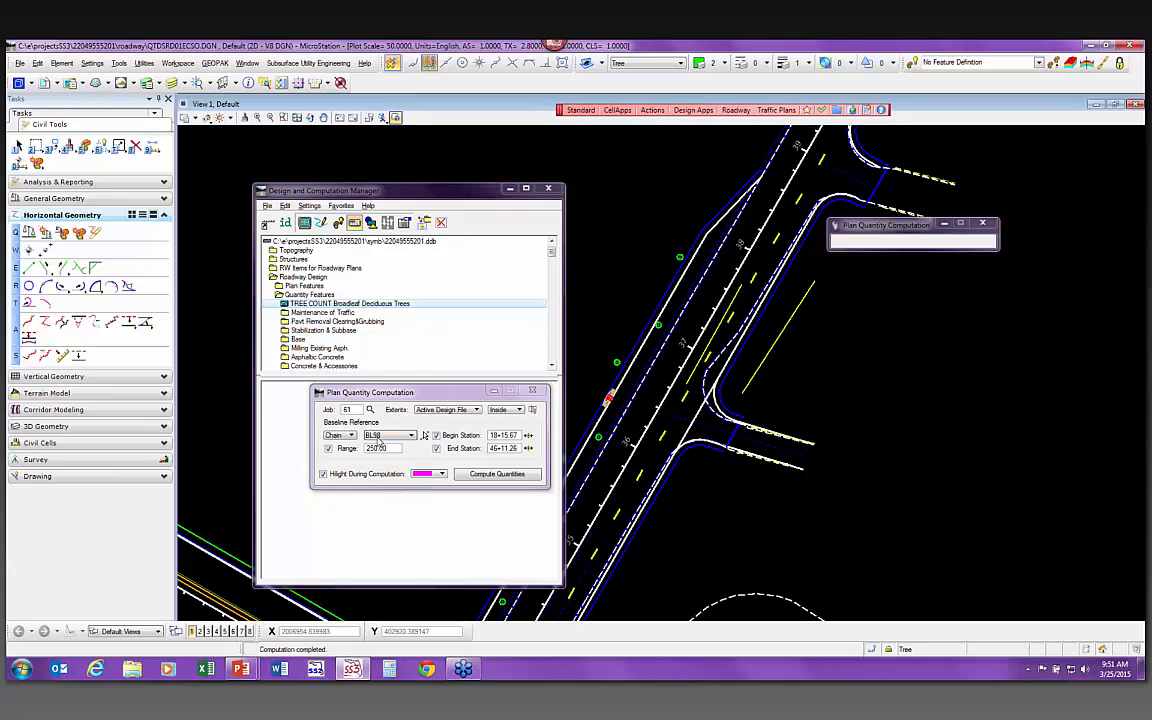
Try to compute the TREE COUNT plan quantities with the baseline reference set to None
left_click(338, 436)
left_click(326, 412)
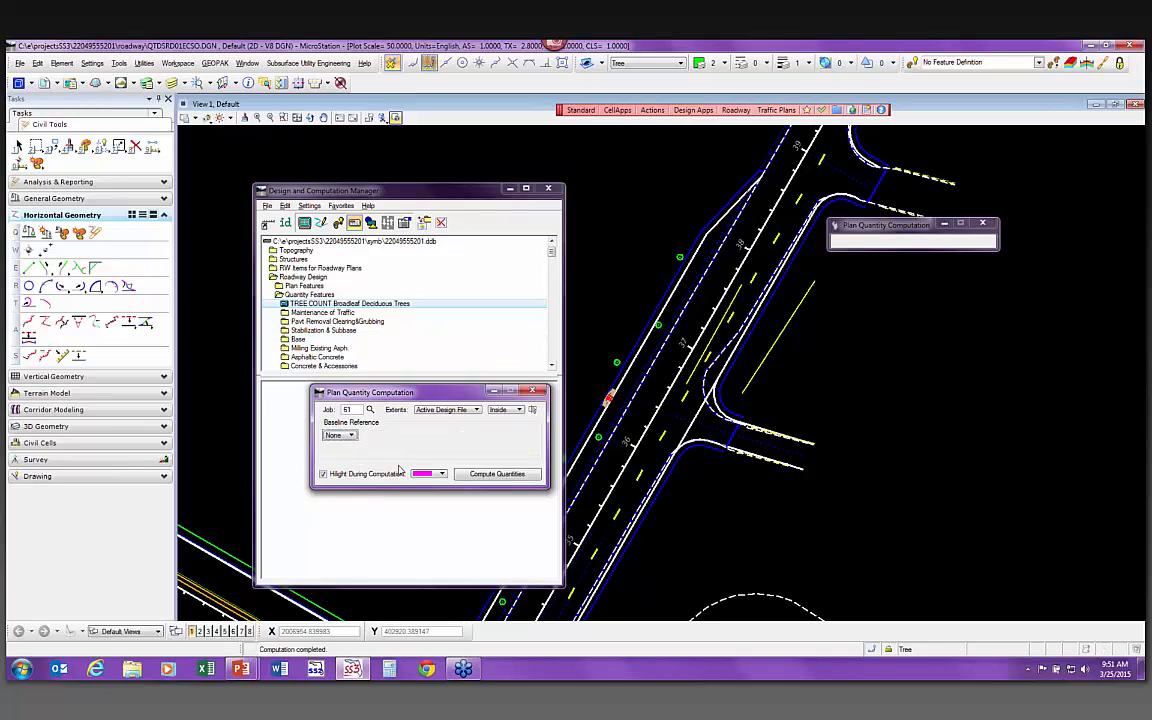
left_click(494, 474)
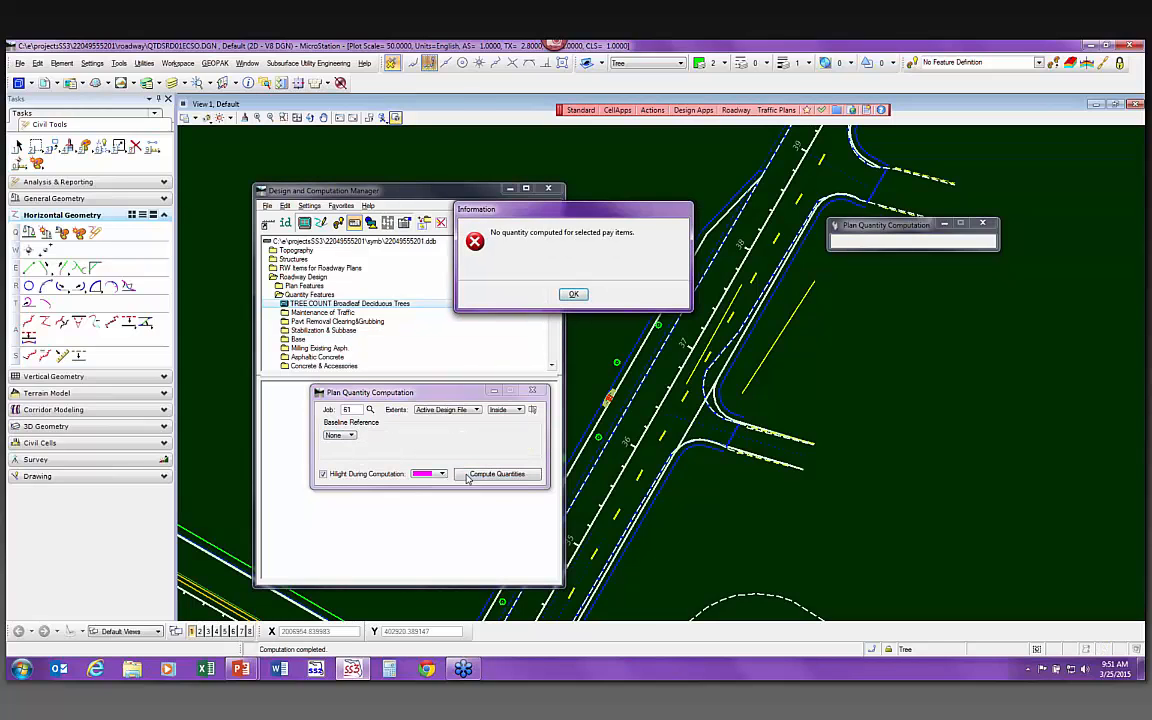
left_click(576, 293)
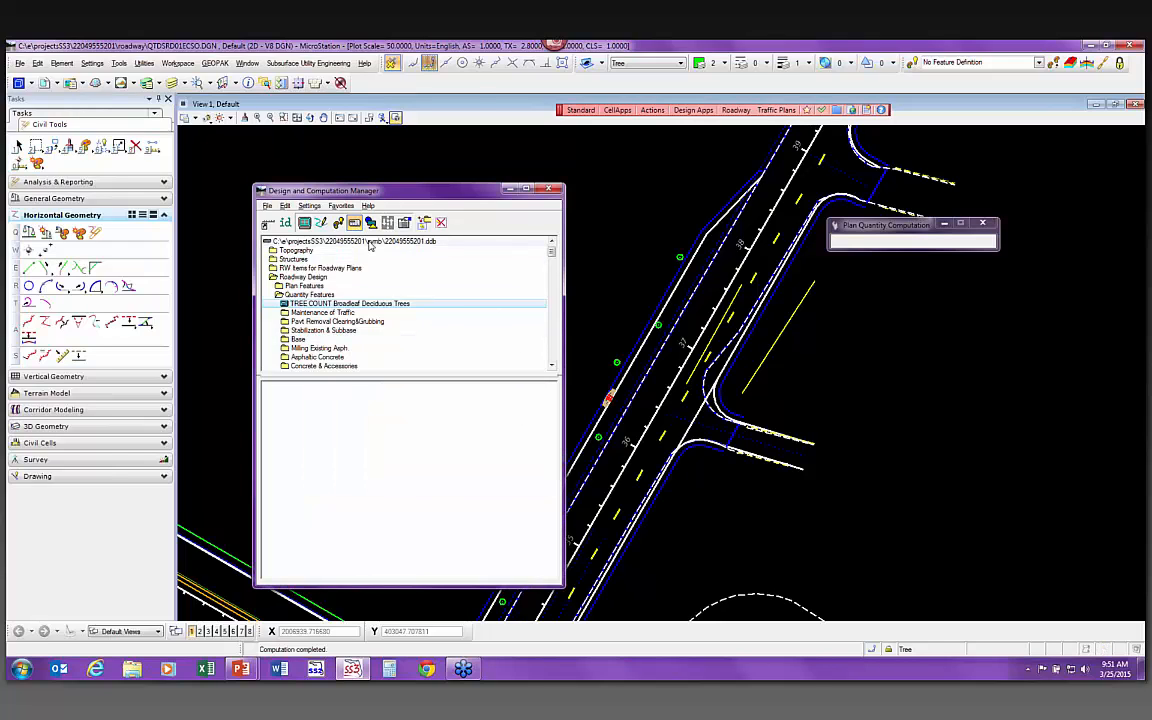
left_click(330, 304)
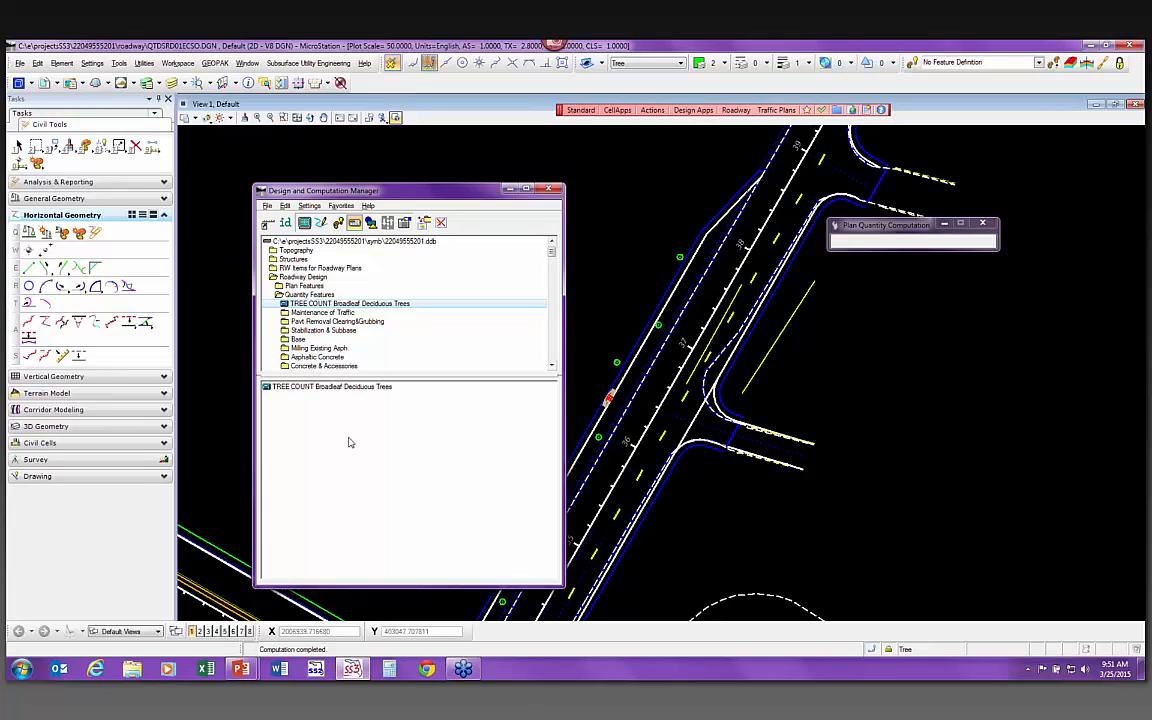
right_click(372, 387)
left_click(410, 387)
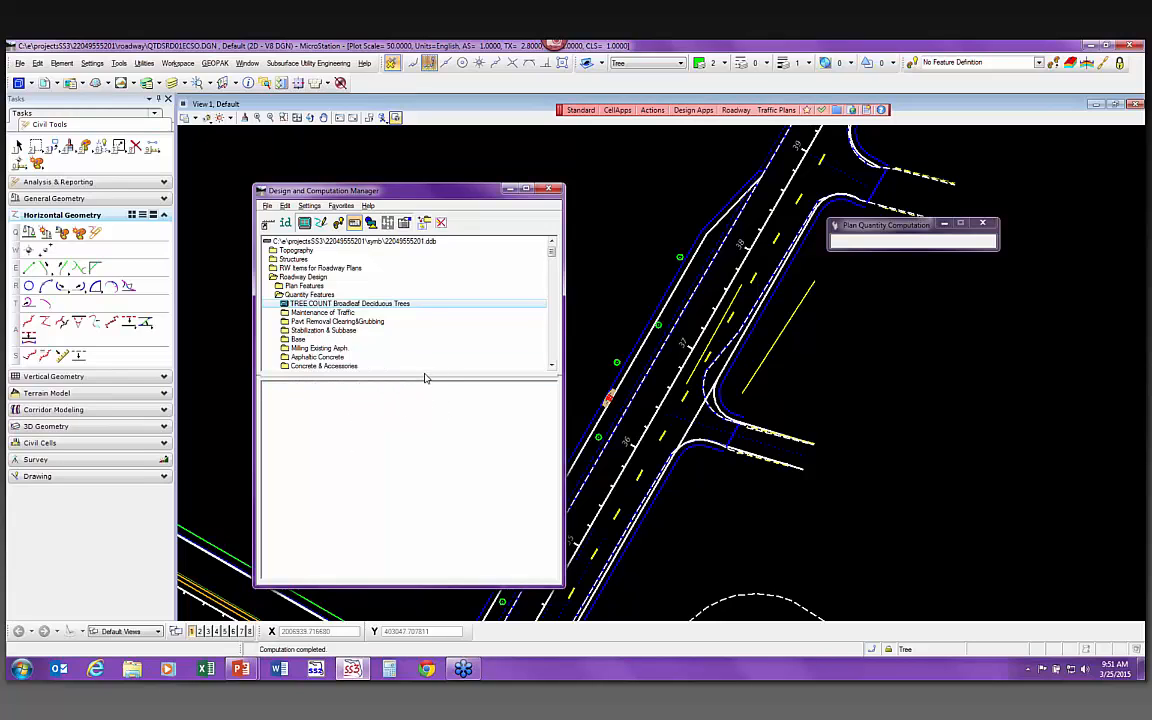
Place five more TREE COUNT Broadleaf Deciduous Trees cells along the roadway between about stations 35 and 38
left_click(323, 225)
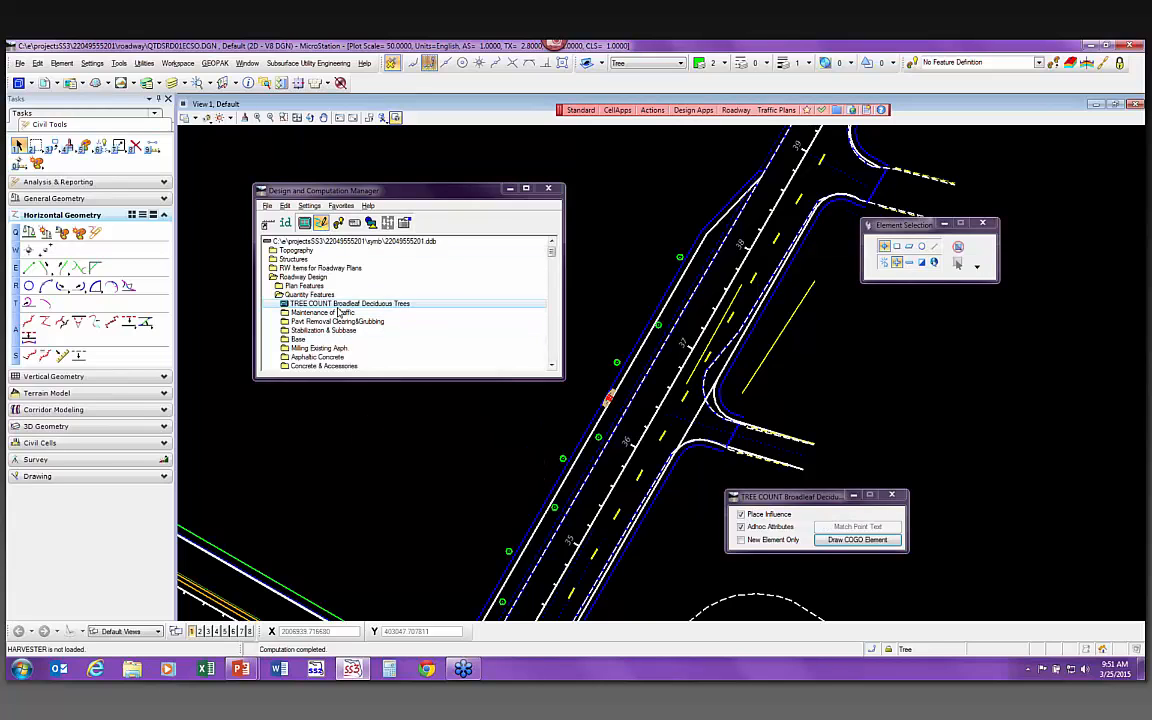
left_click(553, 571)
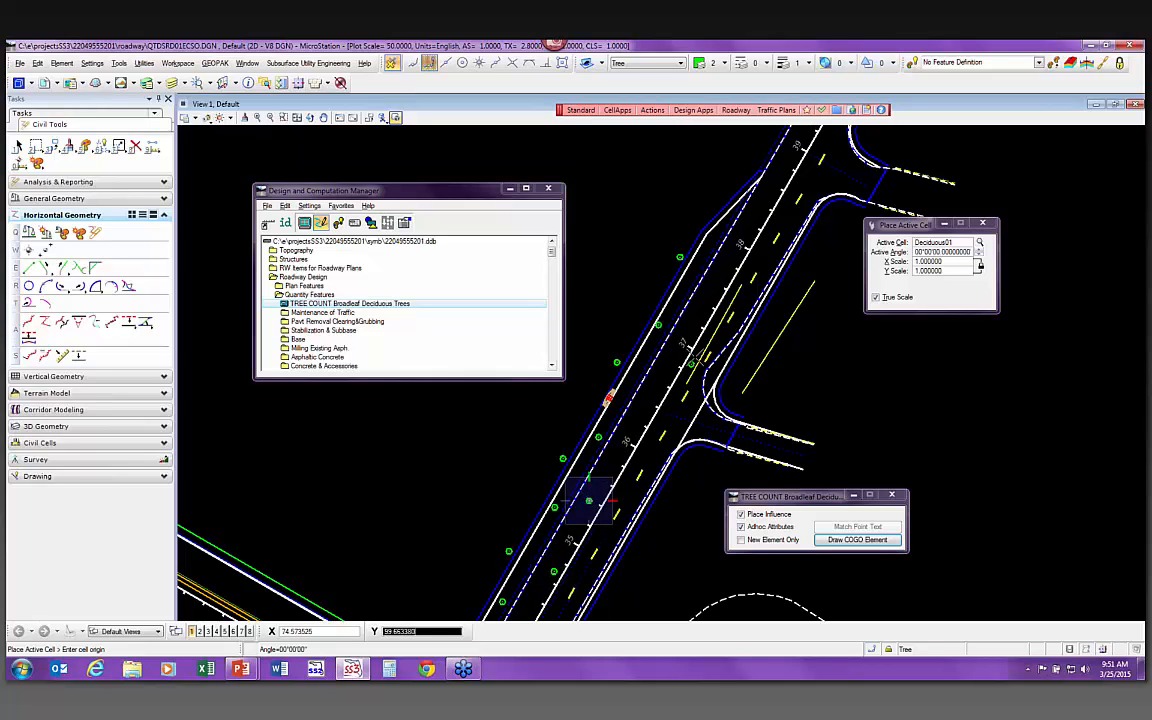
left_click(589, 500)
left_click(647, 400)
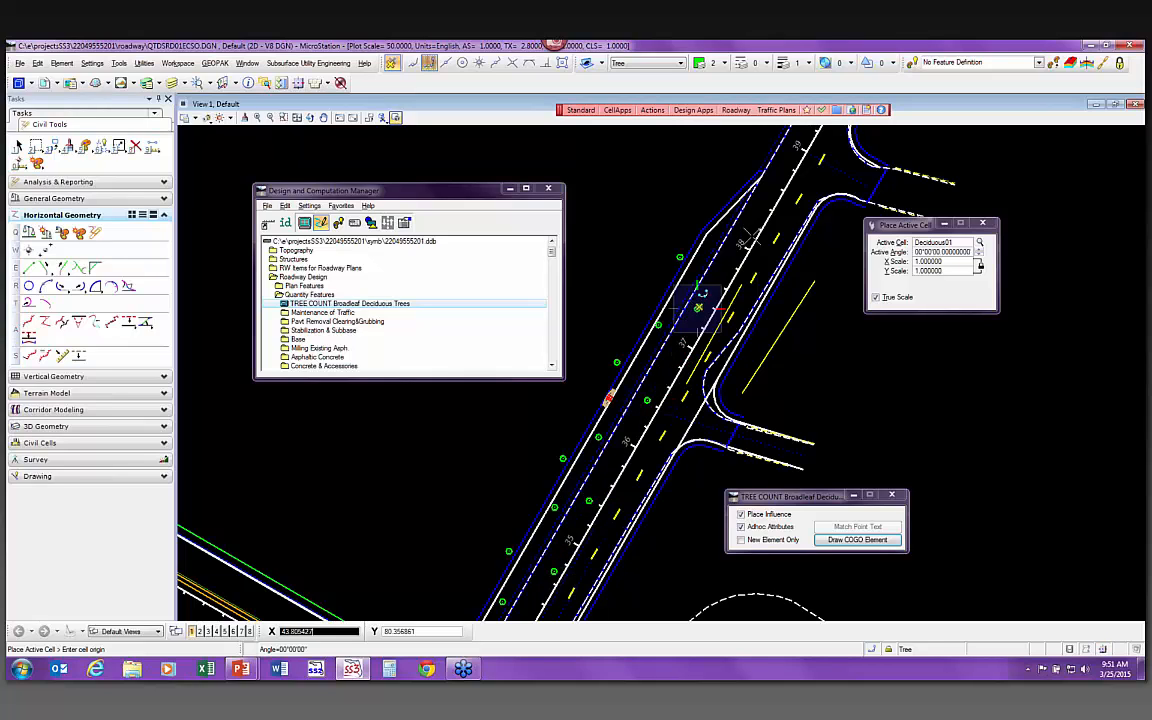
left_click(697, 308)
left_click(751, 220)
key("Escape")
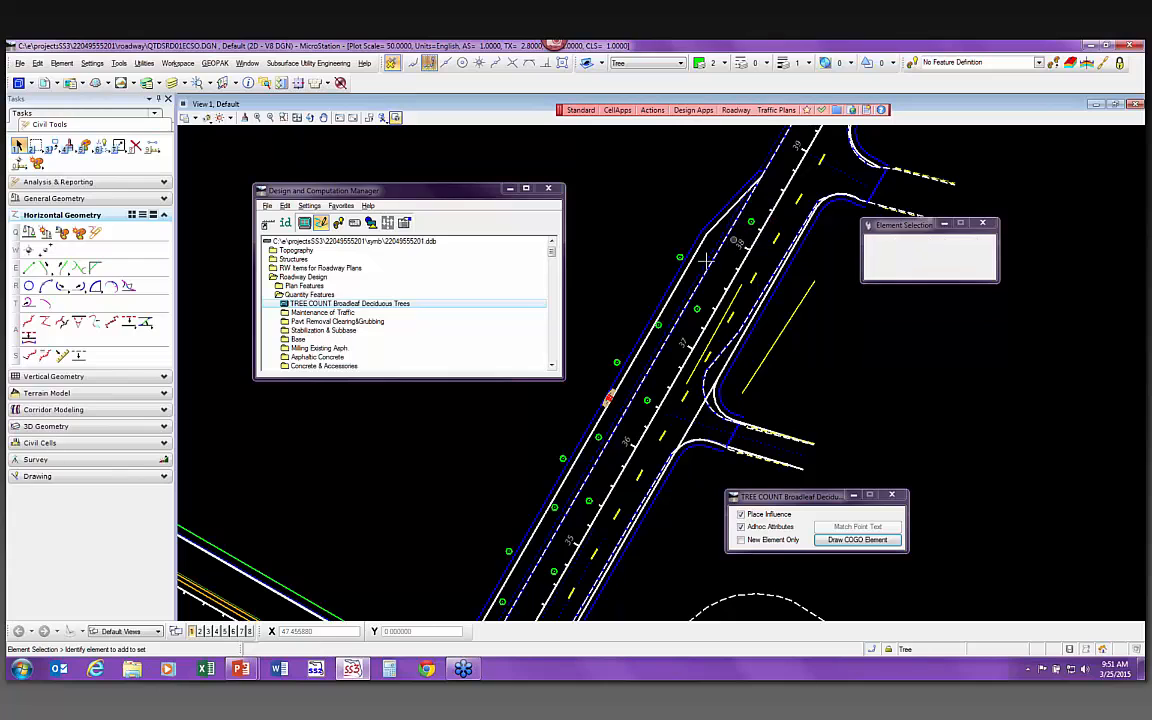
Retry the TREE COUNT quantity computation on the active design file without a baseline reference, and close the computation dialog
right_click(355, 305)
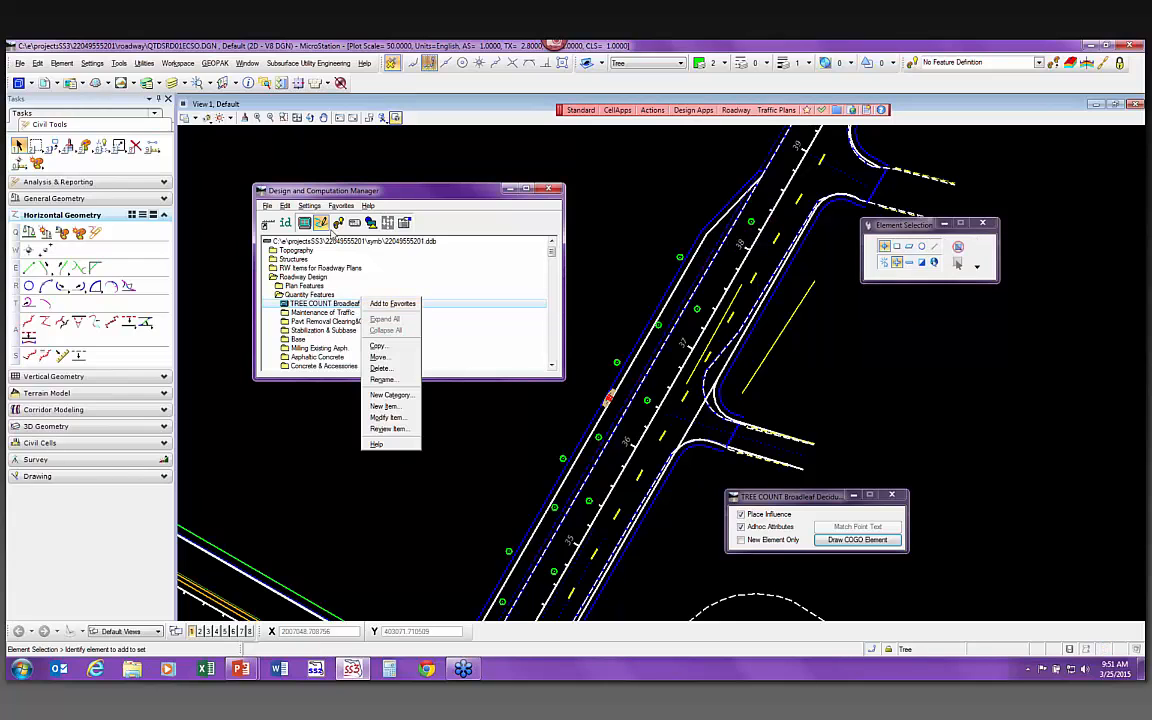
left_click(355, 222)
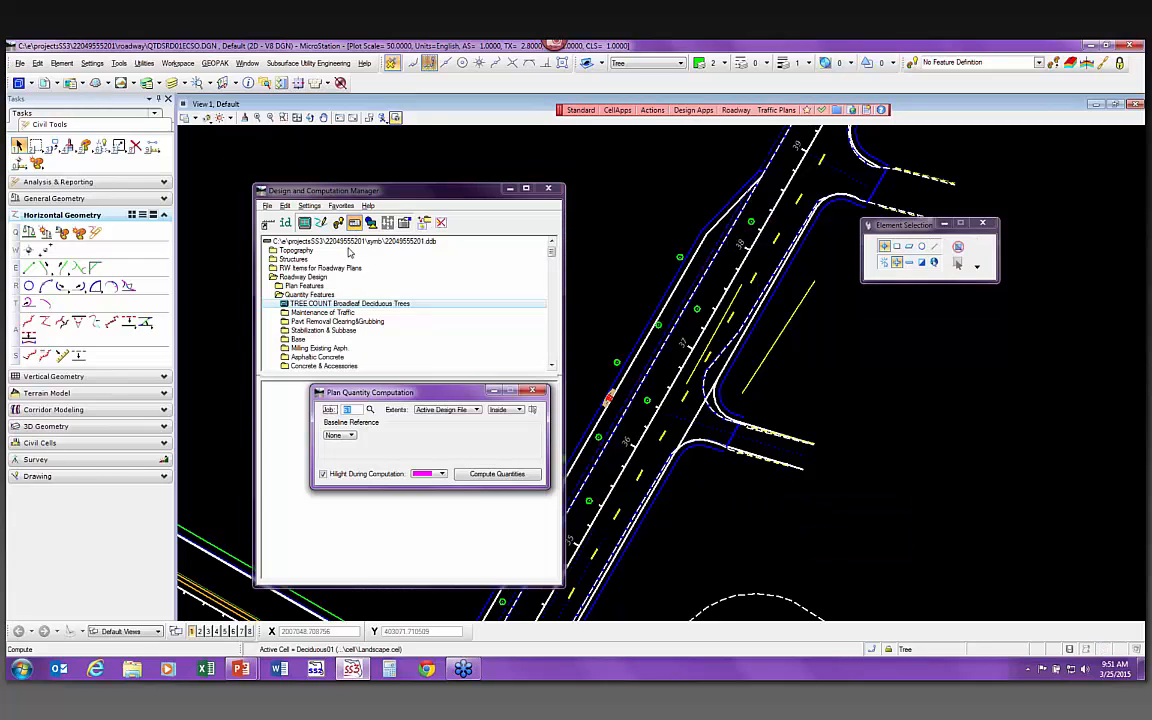
left_click(480, 474)
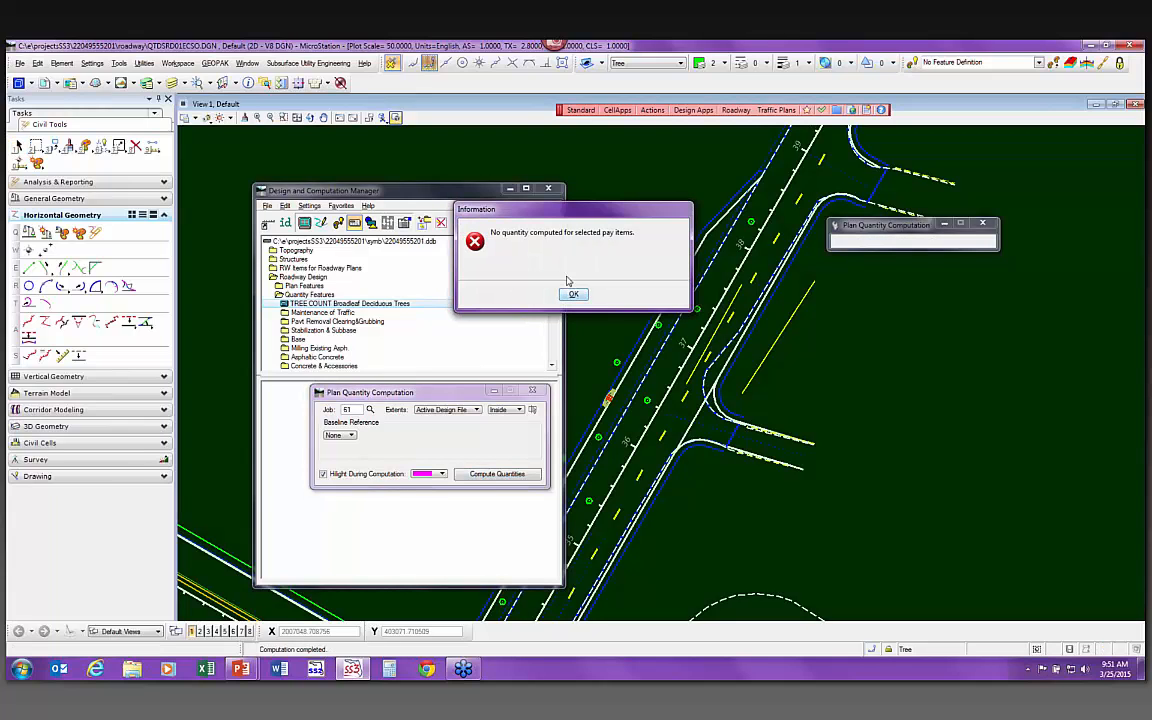
left_click(573, 292)
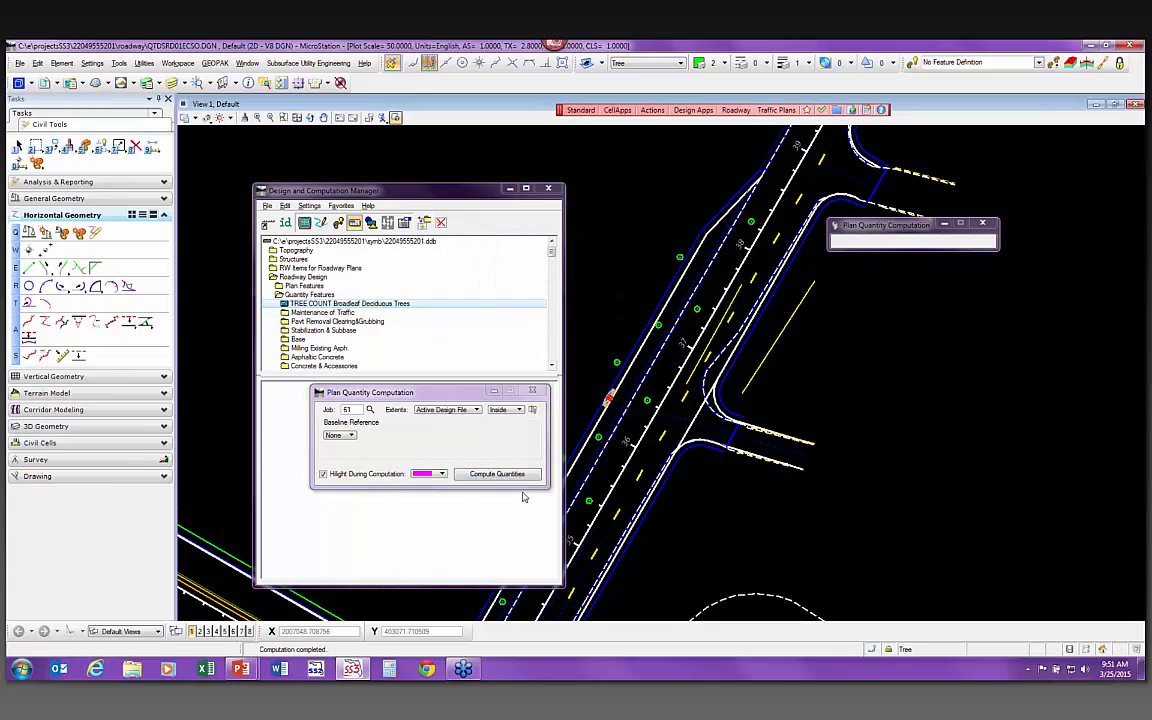
left_click(532, 390)
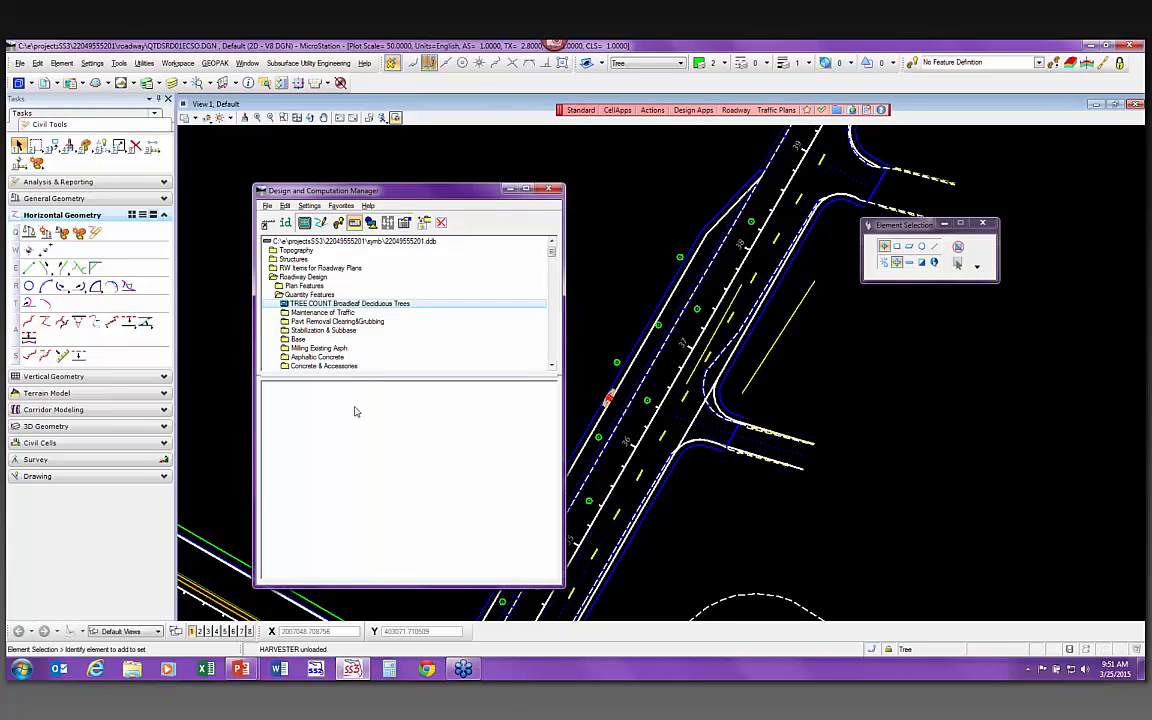
Enlarge the item tree, collapse Drainage, and examine the Superpave Asphaltic Conc pay items under Quantity Features, Asphaltic Concrete
left_click_drag(360, 374, 356, 458)
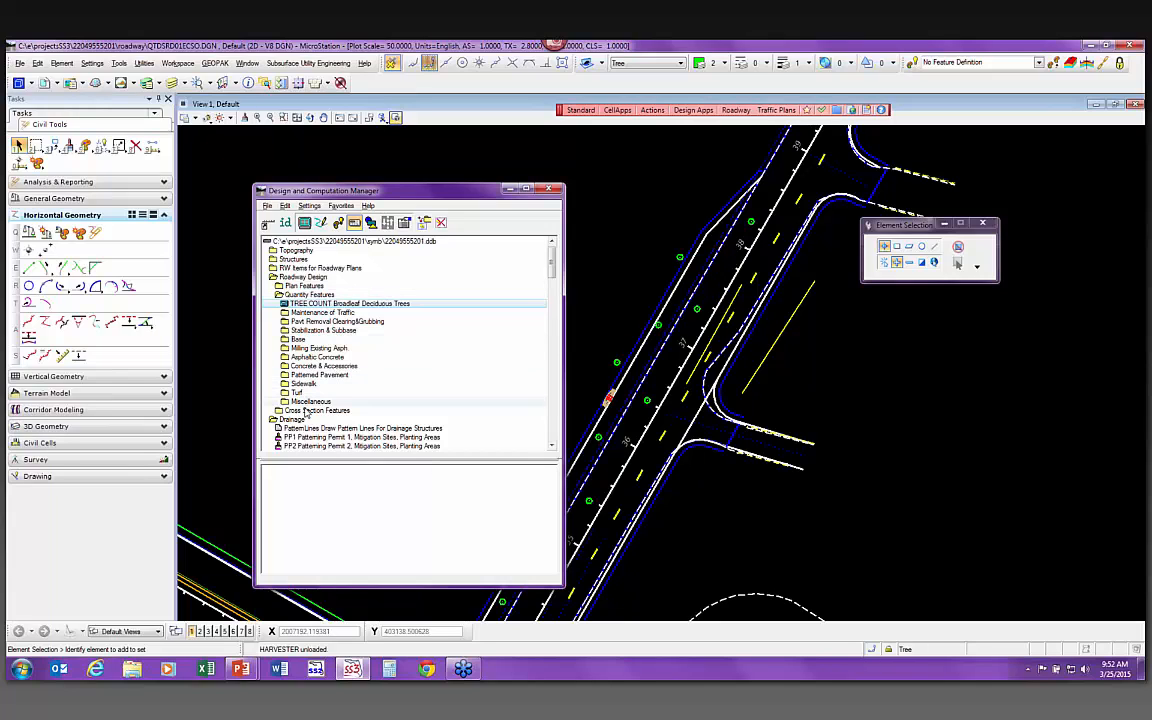
double_click(427, 416)
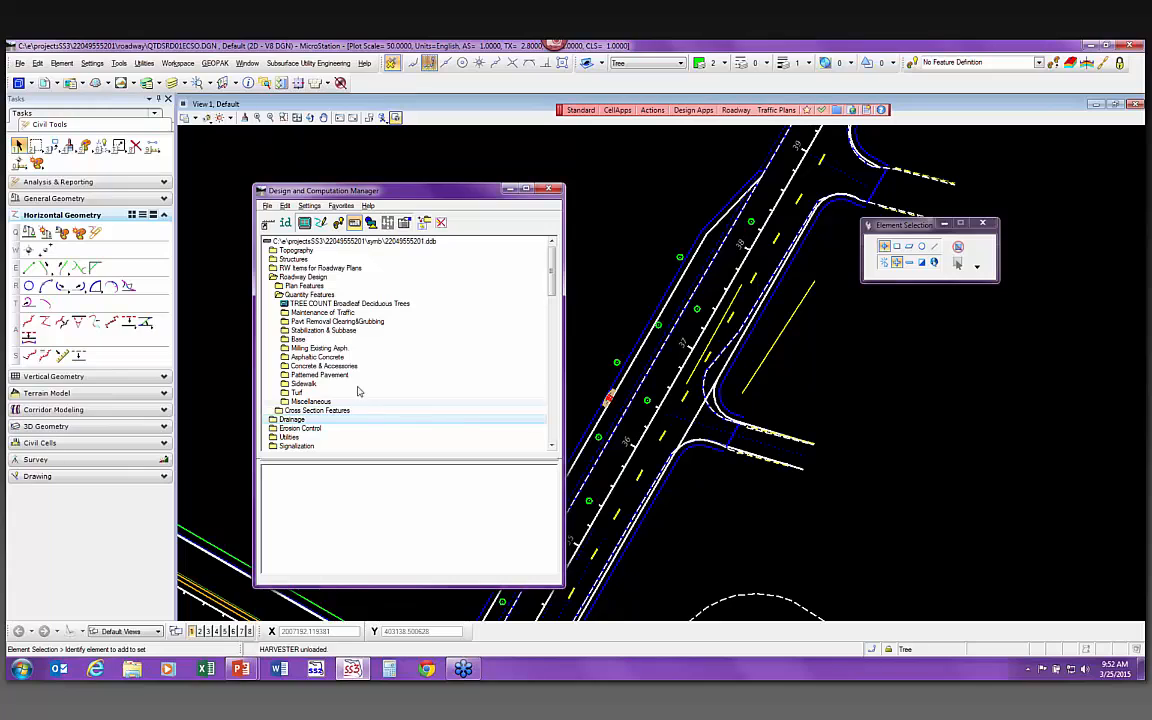
double_click(306, 297)
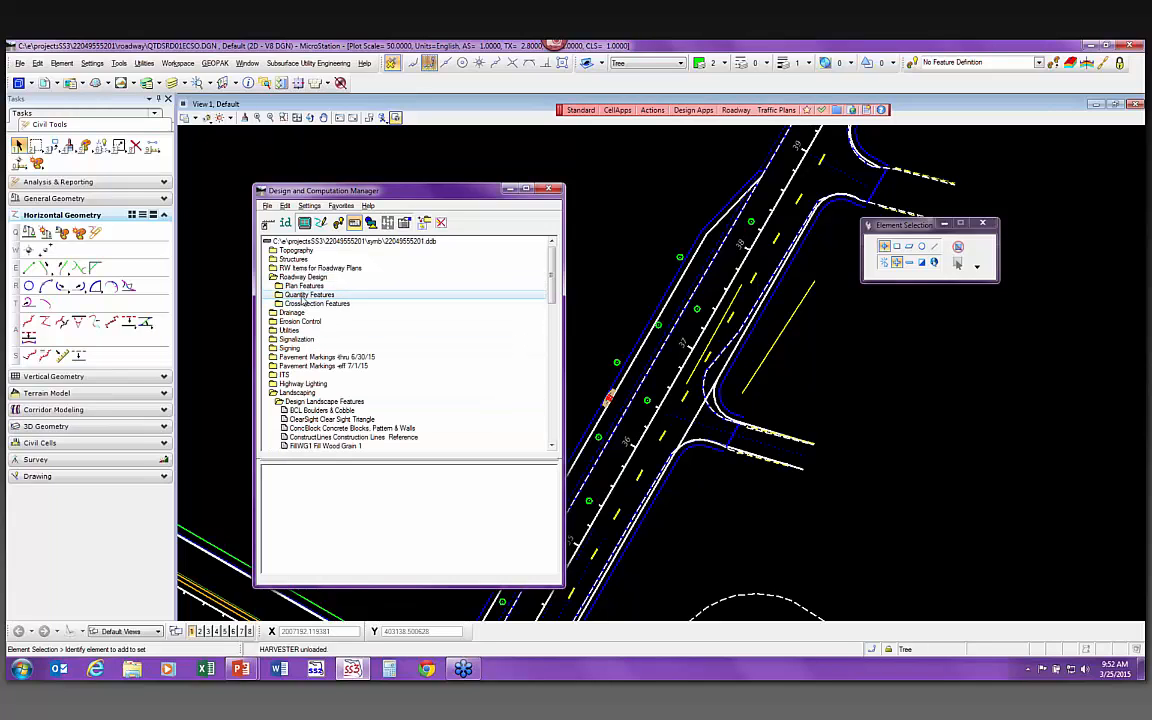
double_click(301, 300)
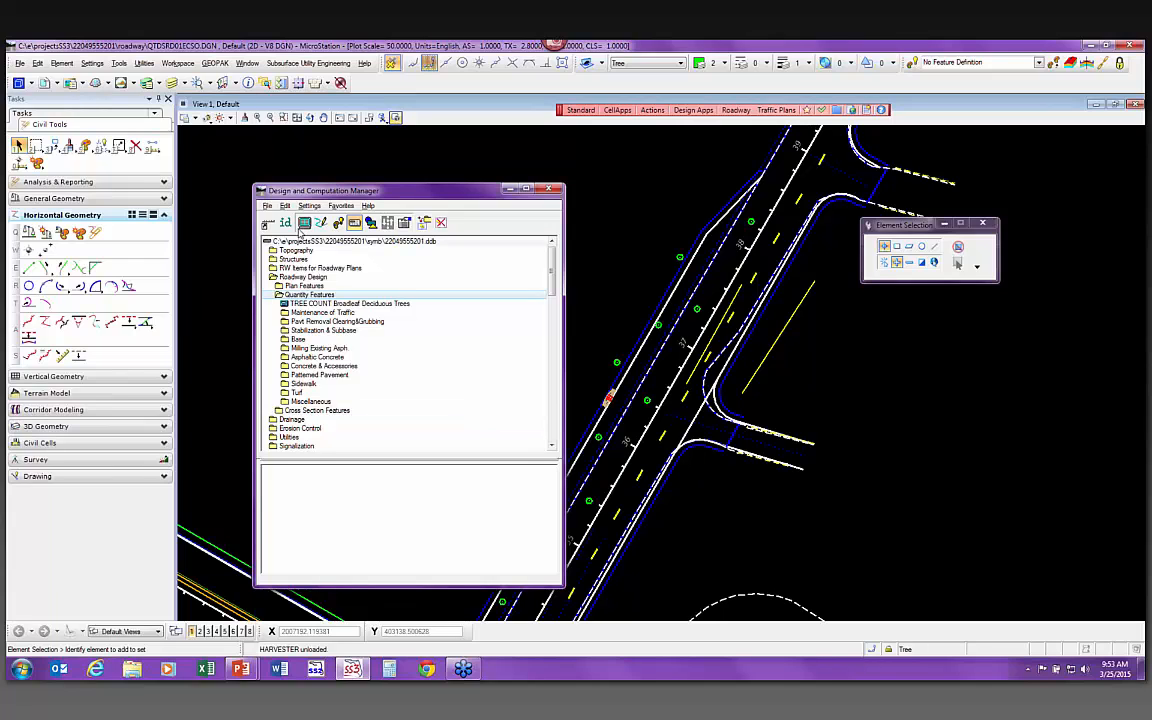
scroll(622, 162, "down", 2)
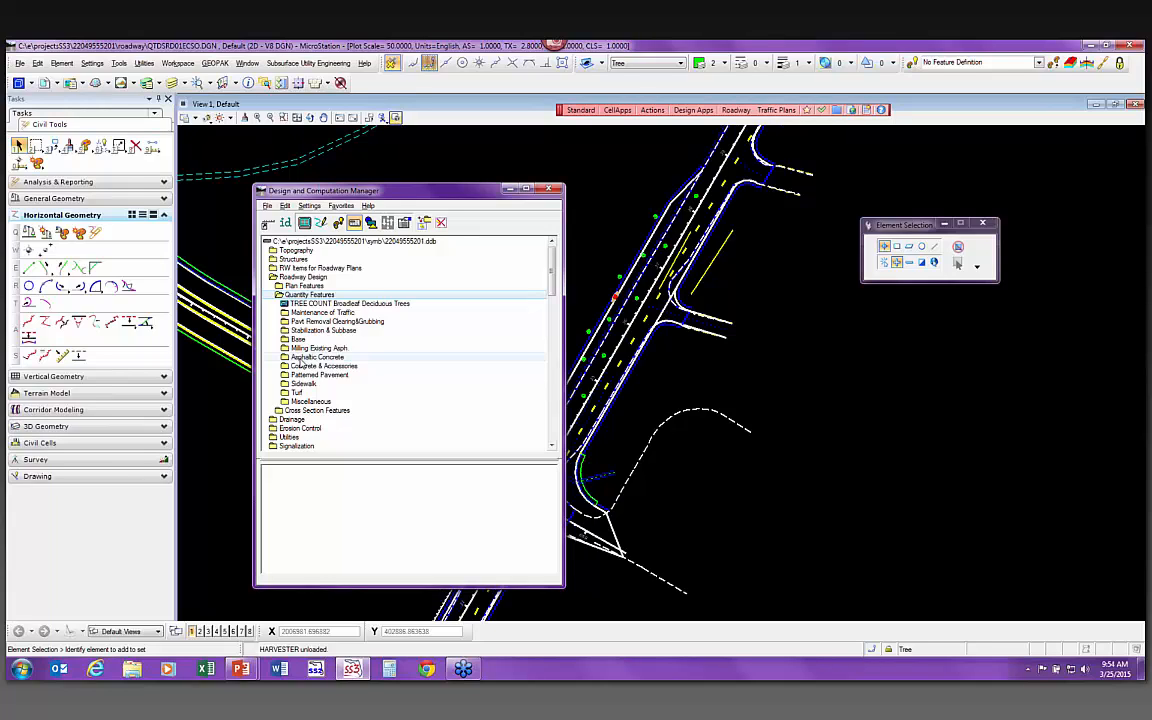
double_click(300, 358)
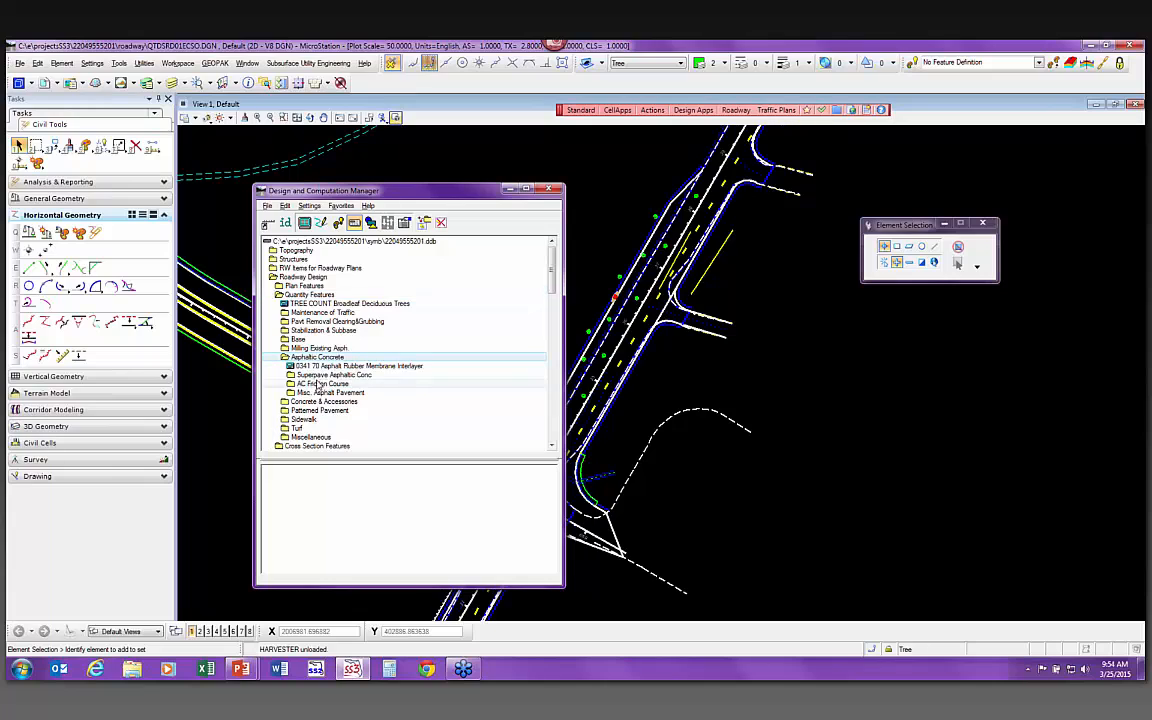
left_click(322, 377)
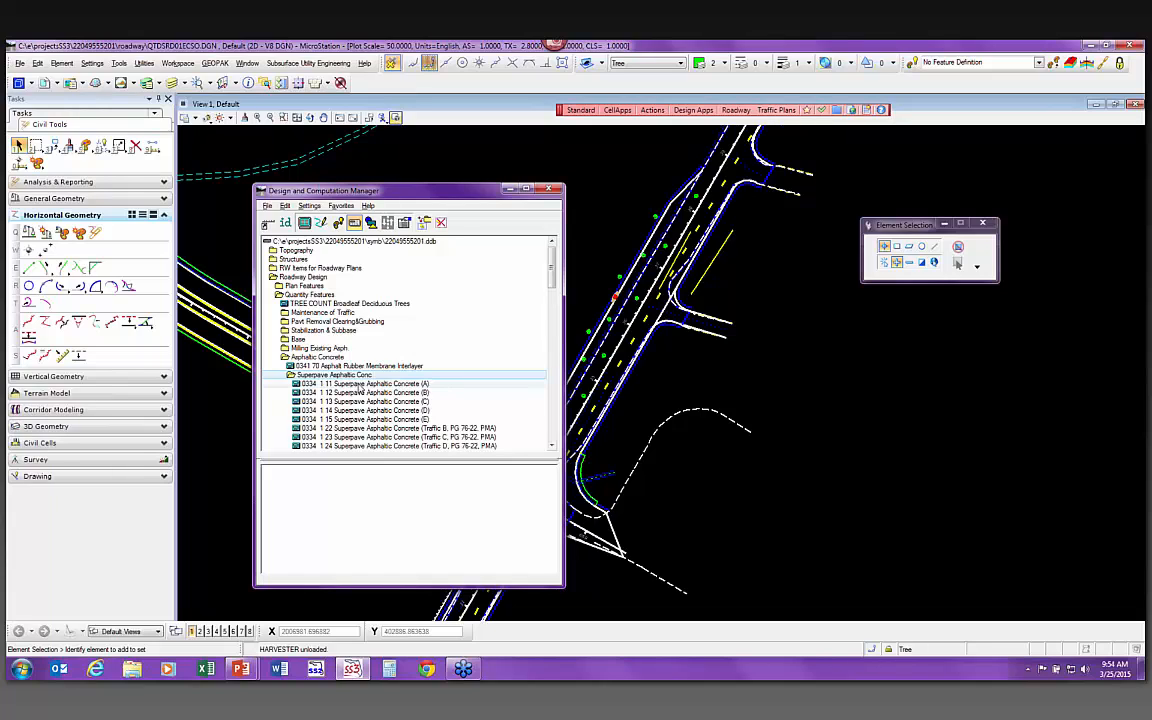
scroll(345, 340, "down", 4)
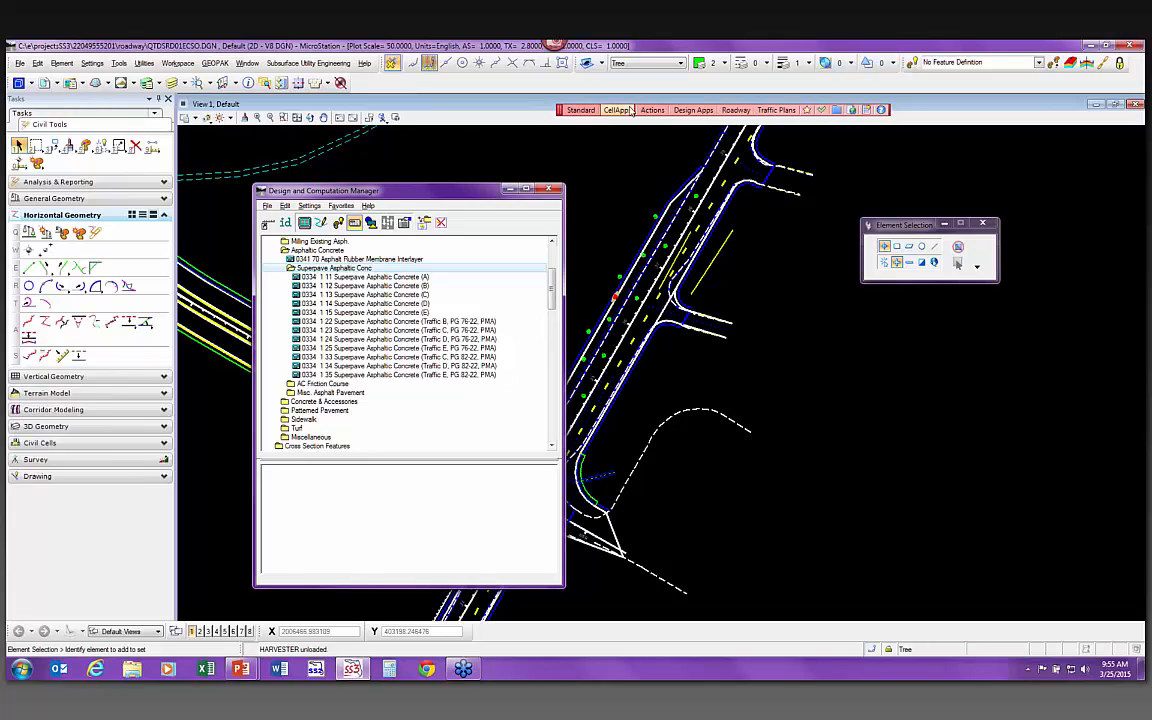
Switch to Windows Explorer at the FDOTSS3 folder and open APPS\LDM\Templates\Roadway\XLSX\Summary Reports
left_click(580, 110)
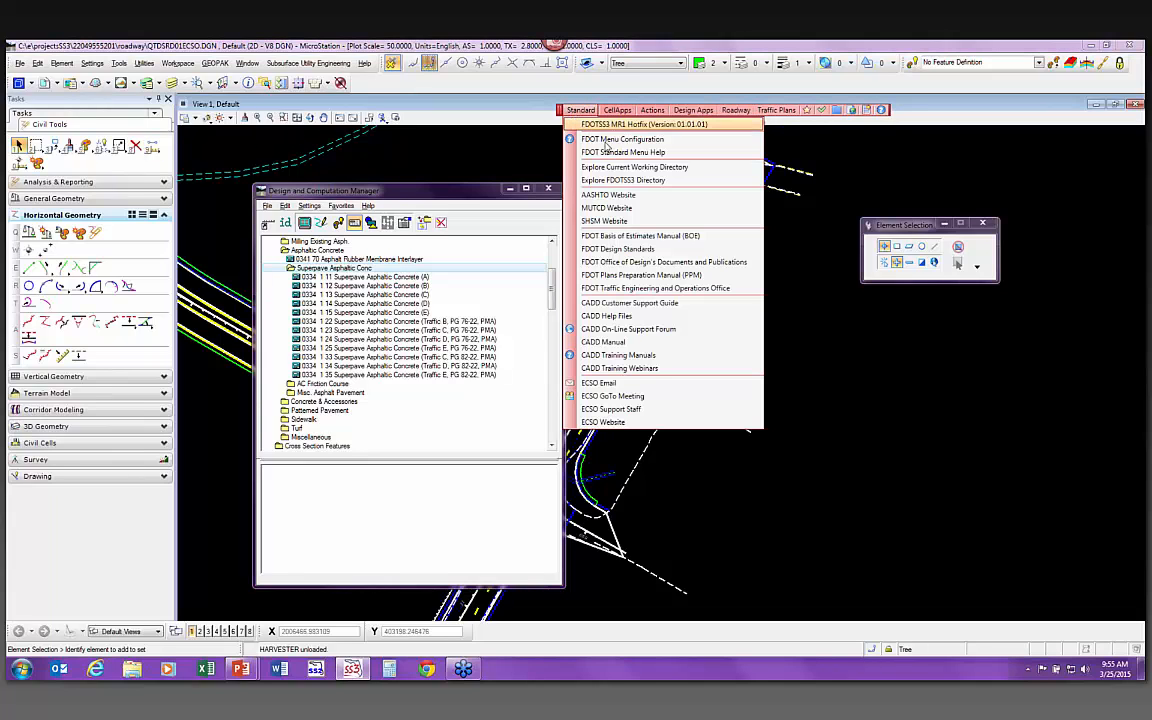
left_click(651, 181)
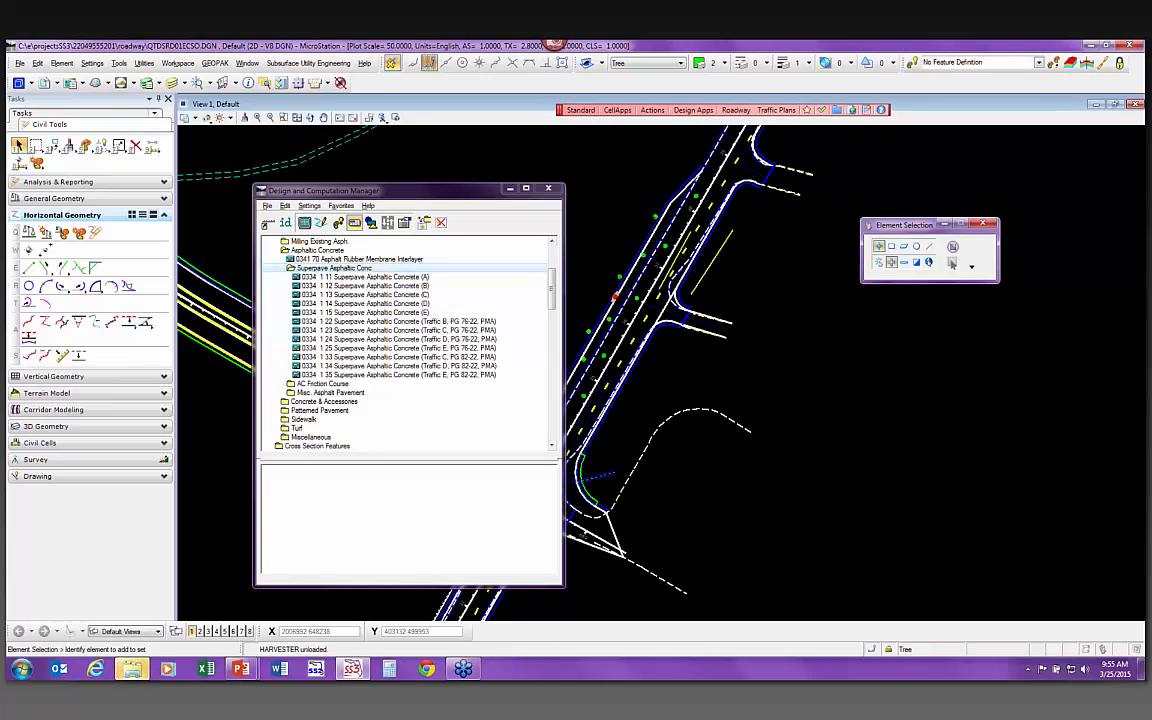
left_click(133, 669)
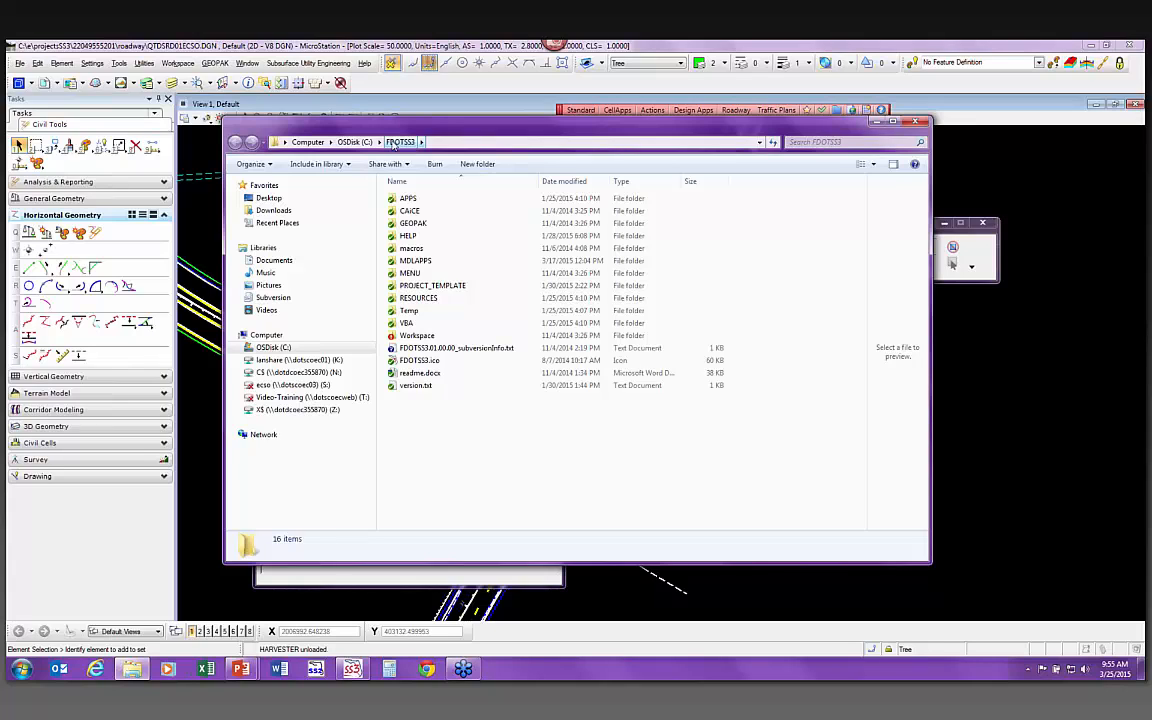
double_click(426, 199)
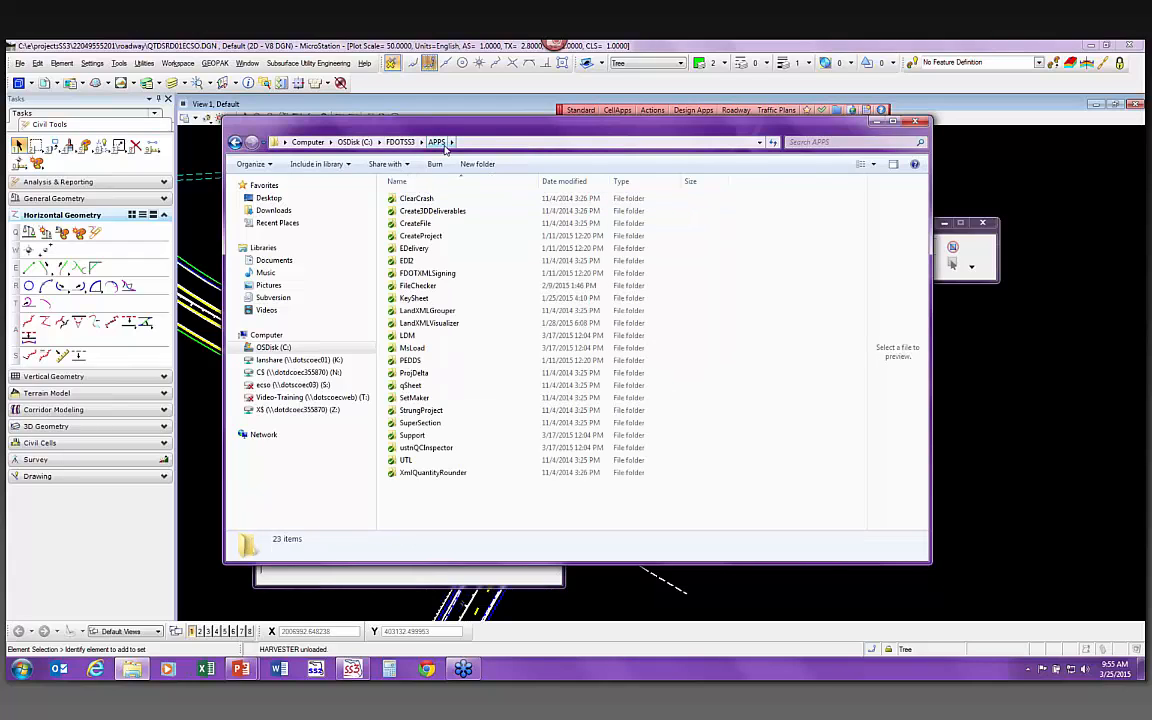
double_click(408, 336)
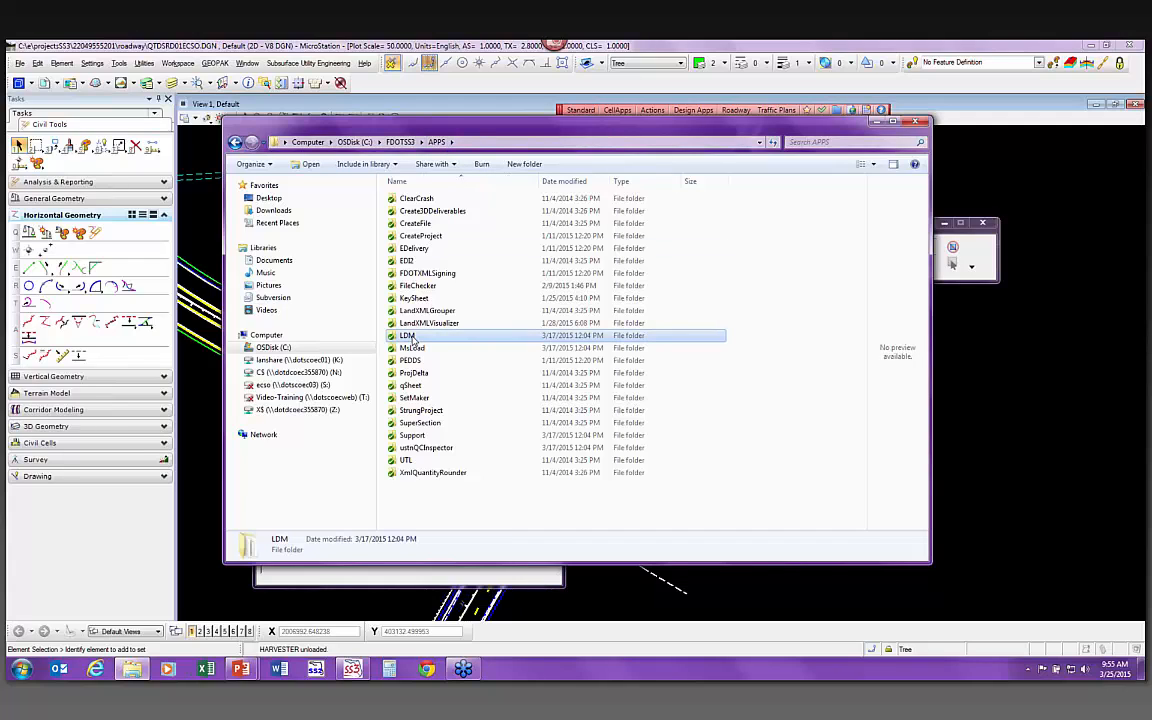
double_click(422, 198)
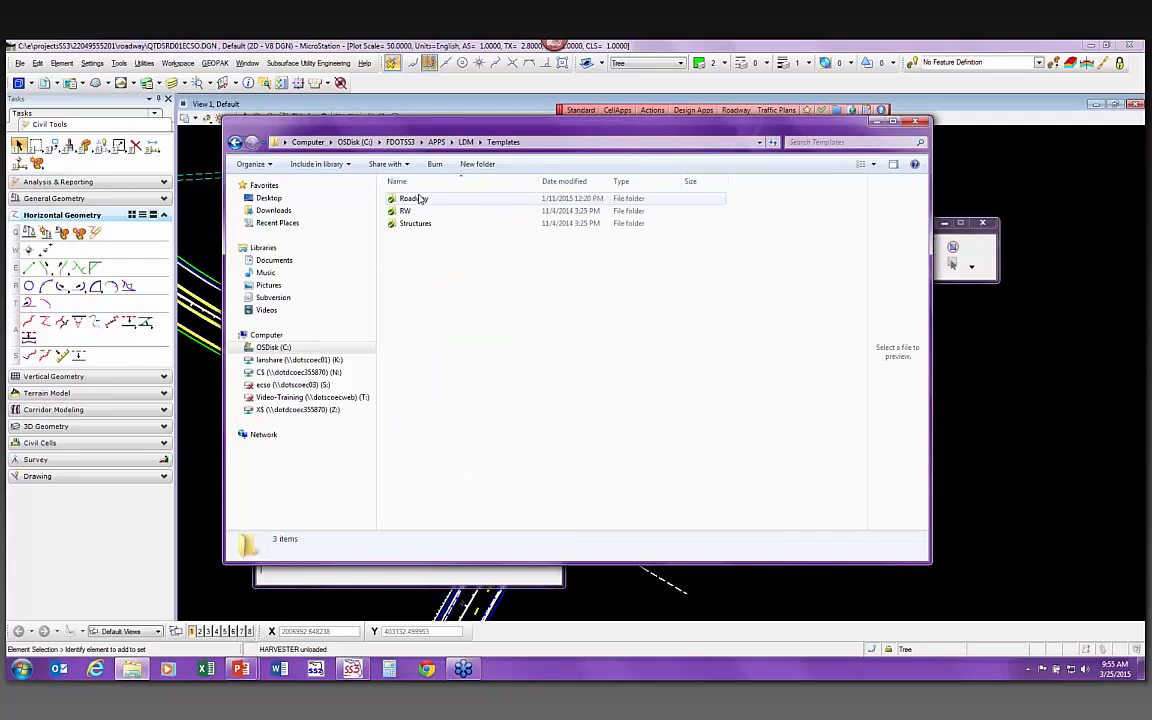
double_click(420, 200)
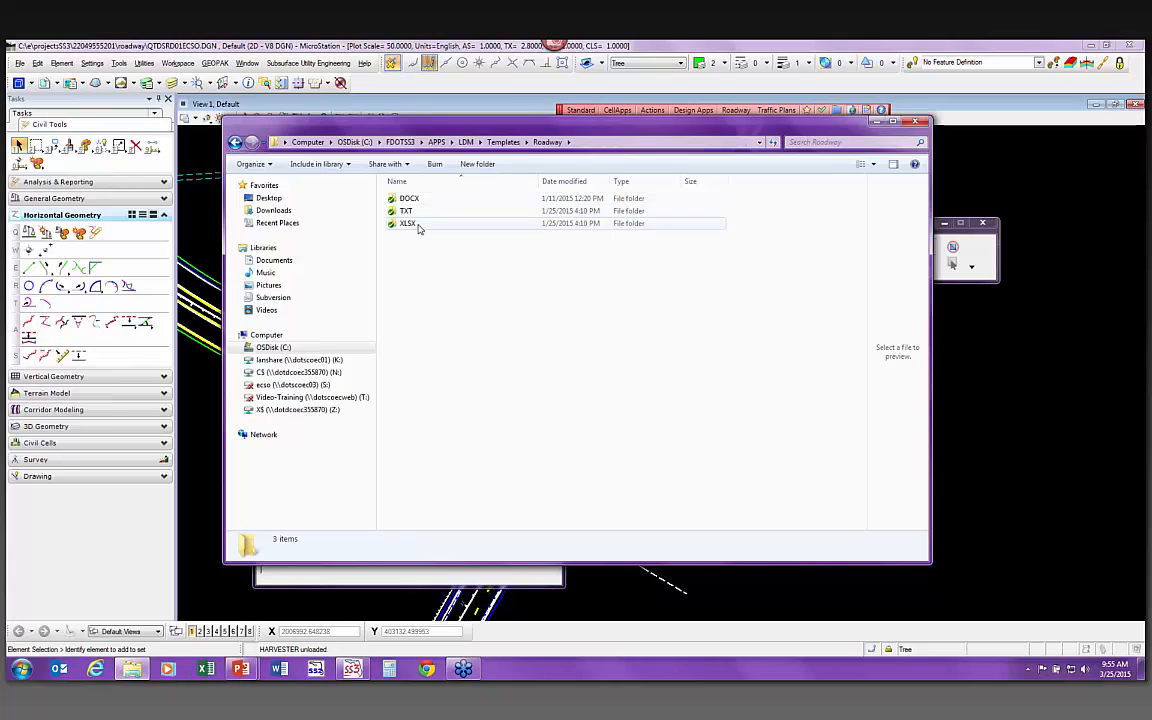
double_click(414, 229)
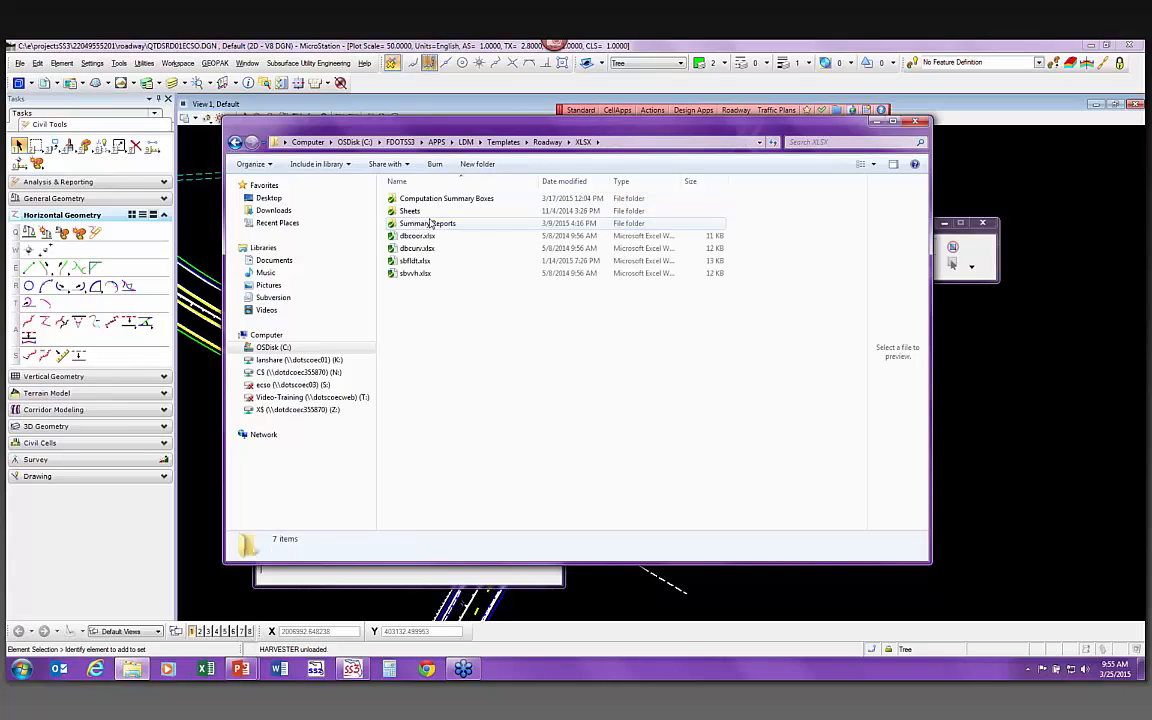
double_click(477, 225)
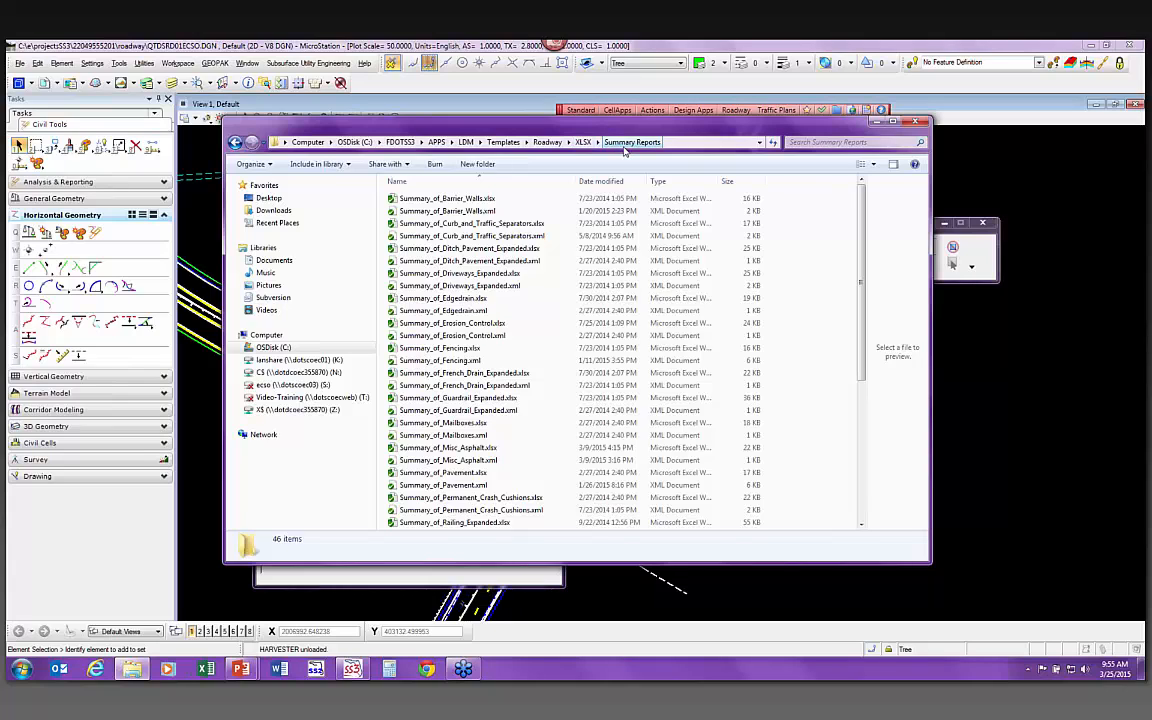
Preview the Summary_of_Barrier_Walls workbook and its XML file, as well as the Summary_of_Guardrail_Expanded workbook
left_click(464, 200)
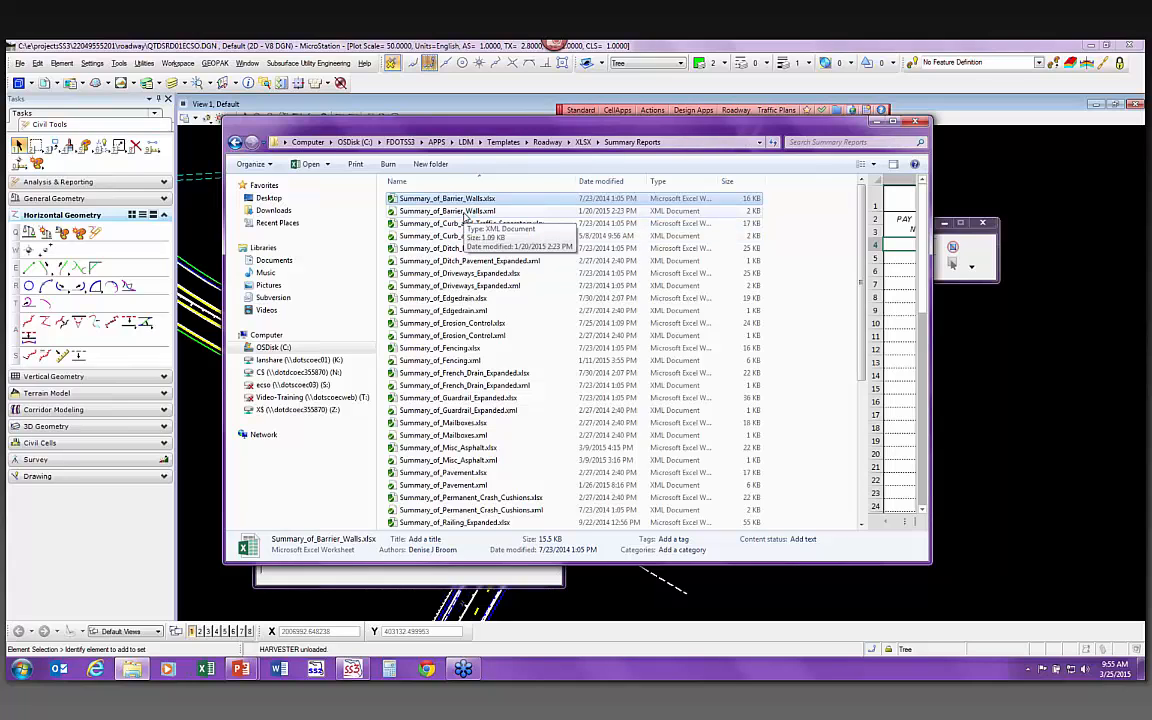
left_click(465, 212)
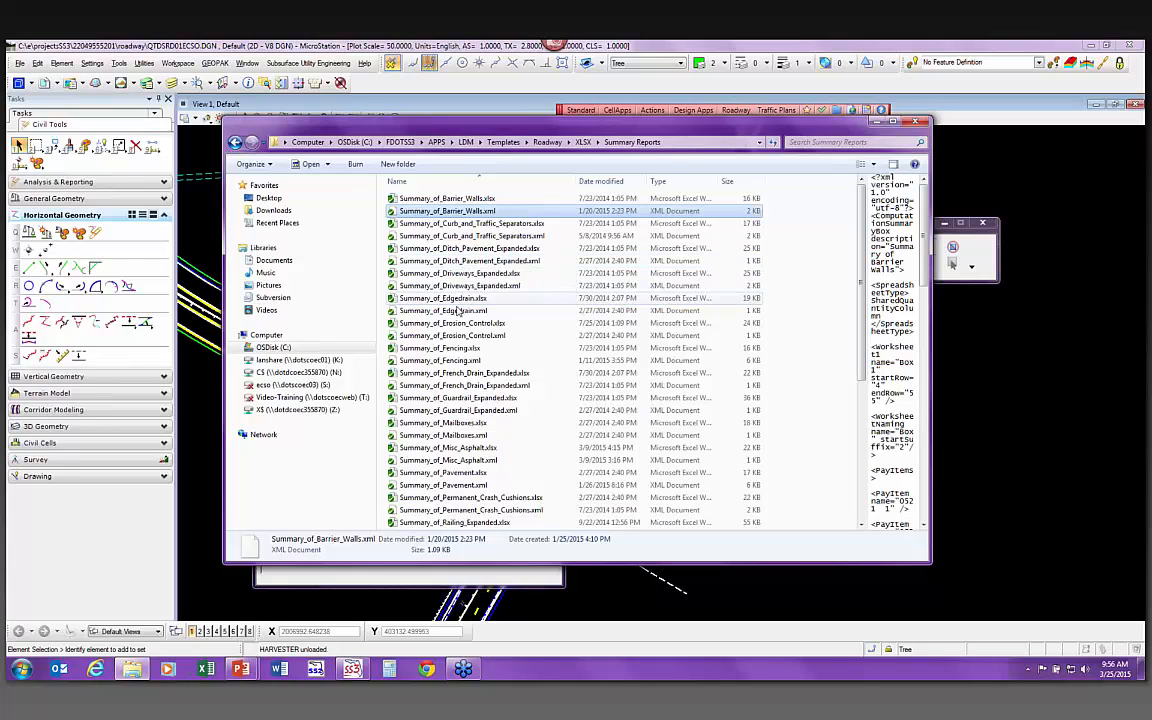
scroll(465, 262, "down", 2)
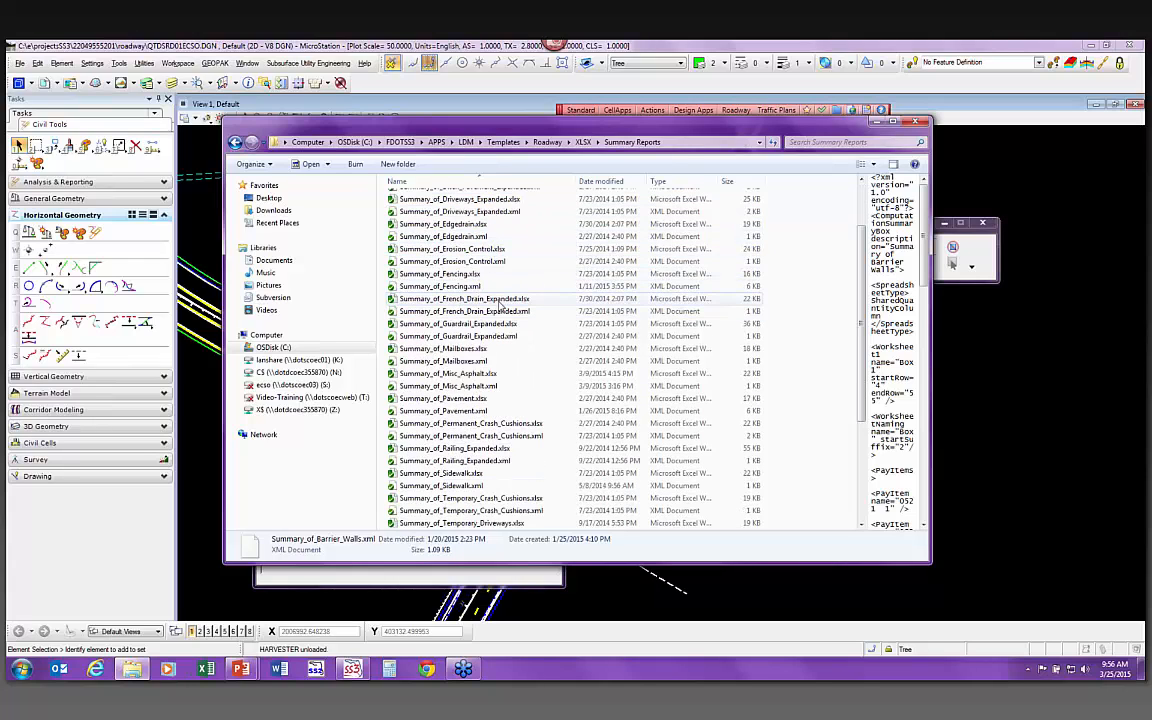
left_click(454, 324)
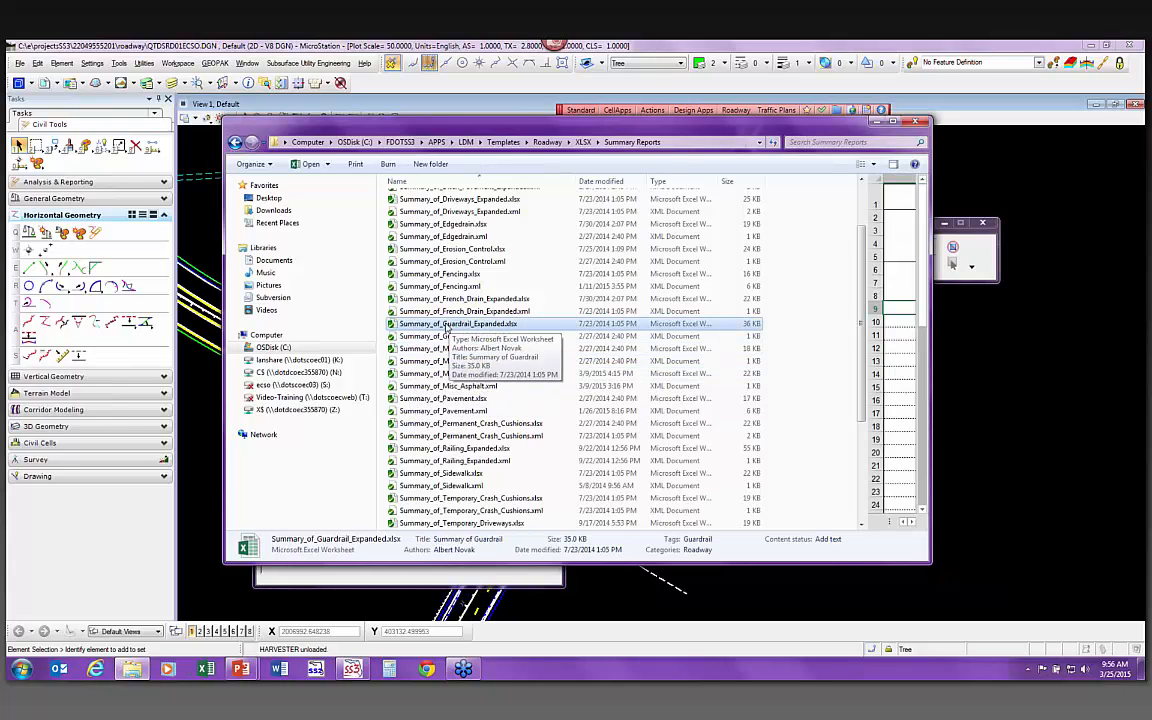
Open the Summary_of_Guardrail_Expanded workbook and examine the guardrail pay item numbers heading the columns of sheet Box1
double_click(454, 324)
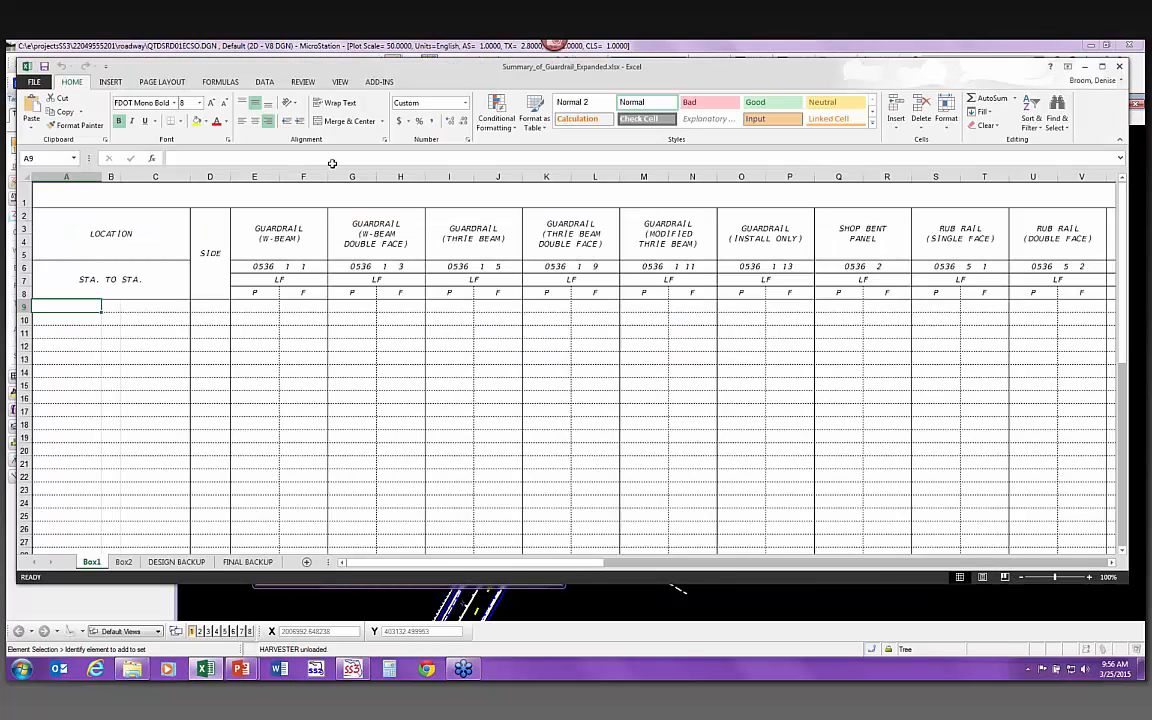
left_click(280, 267)
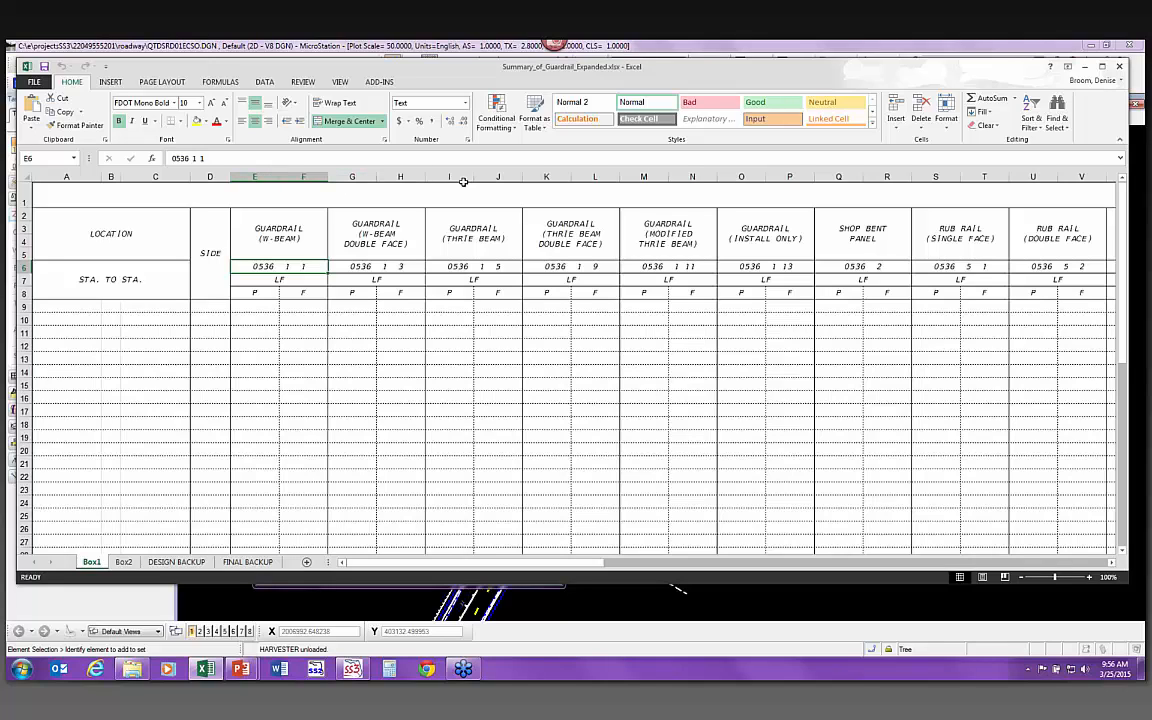
left_click(572, 264)
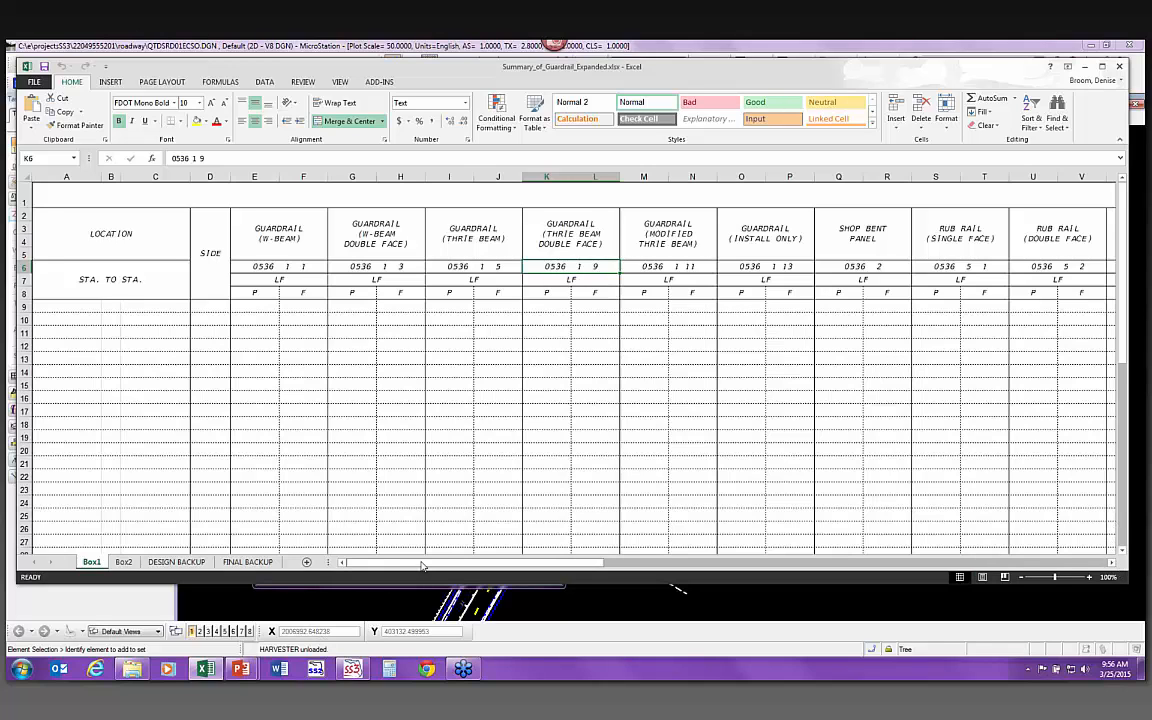
Copy the Guardrail Reset columns BA:BB and insert the copied columns before the Design Notes column
left_click_drag(423, 566, 950, 538)
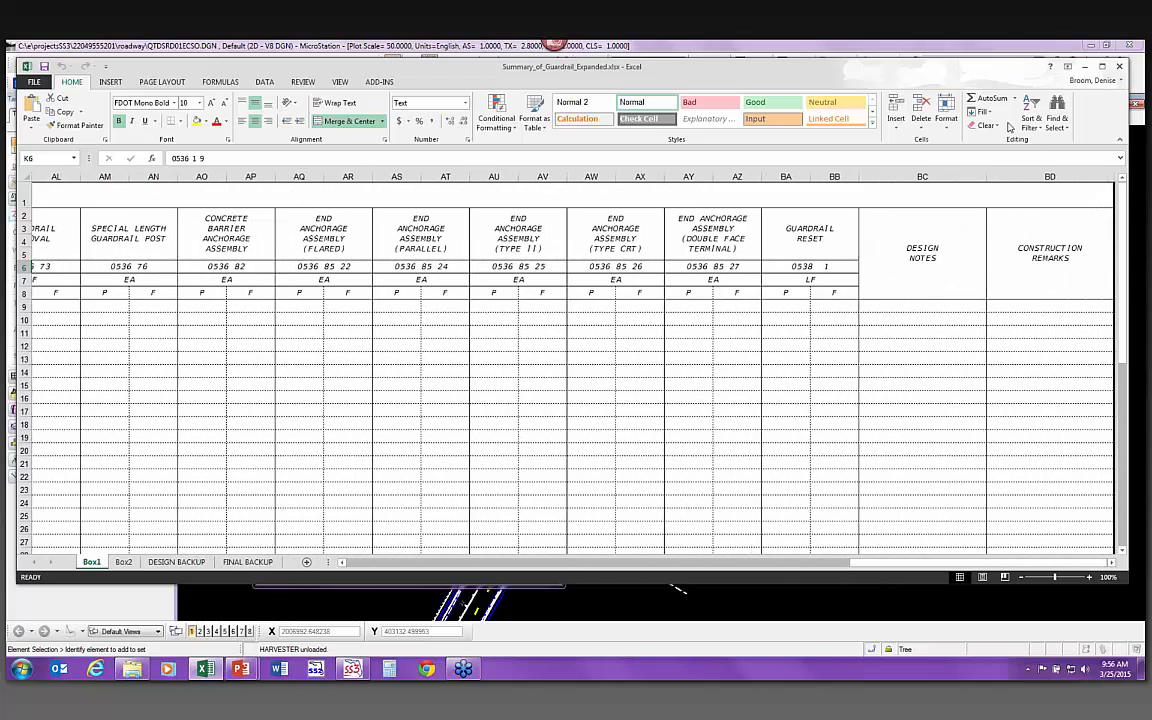
left_click_drag(786, 177, 835, 177)
right_click(830, 182)
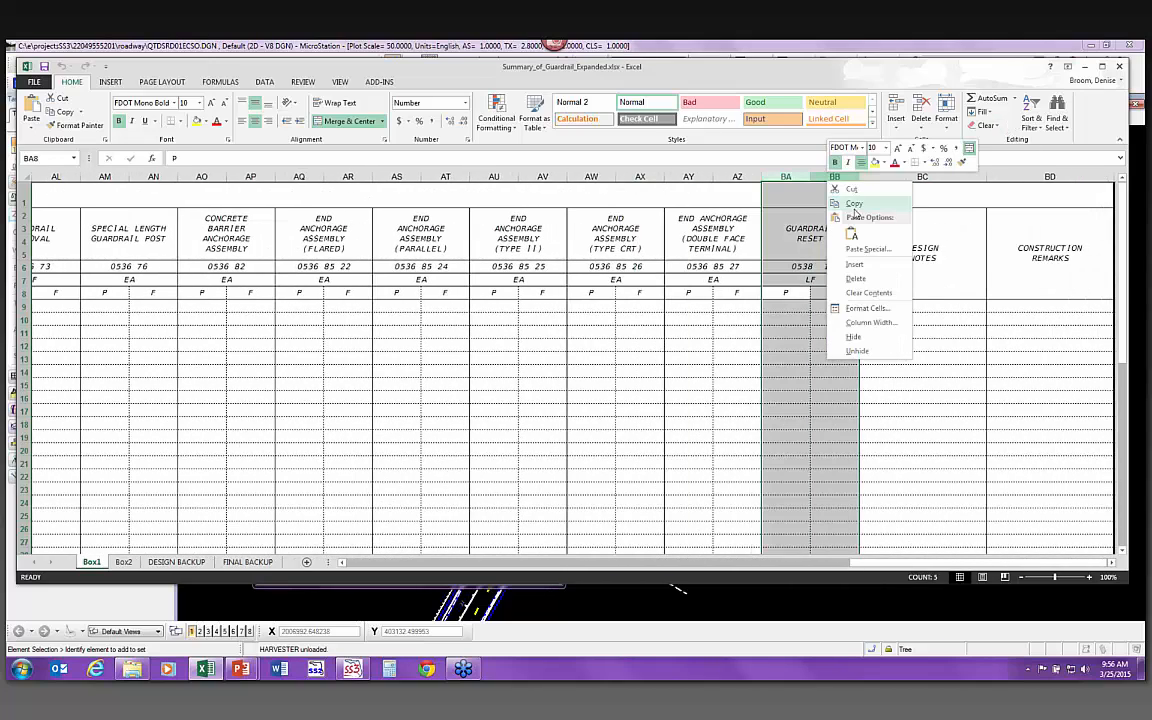
left_click(852, 203)
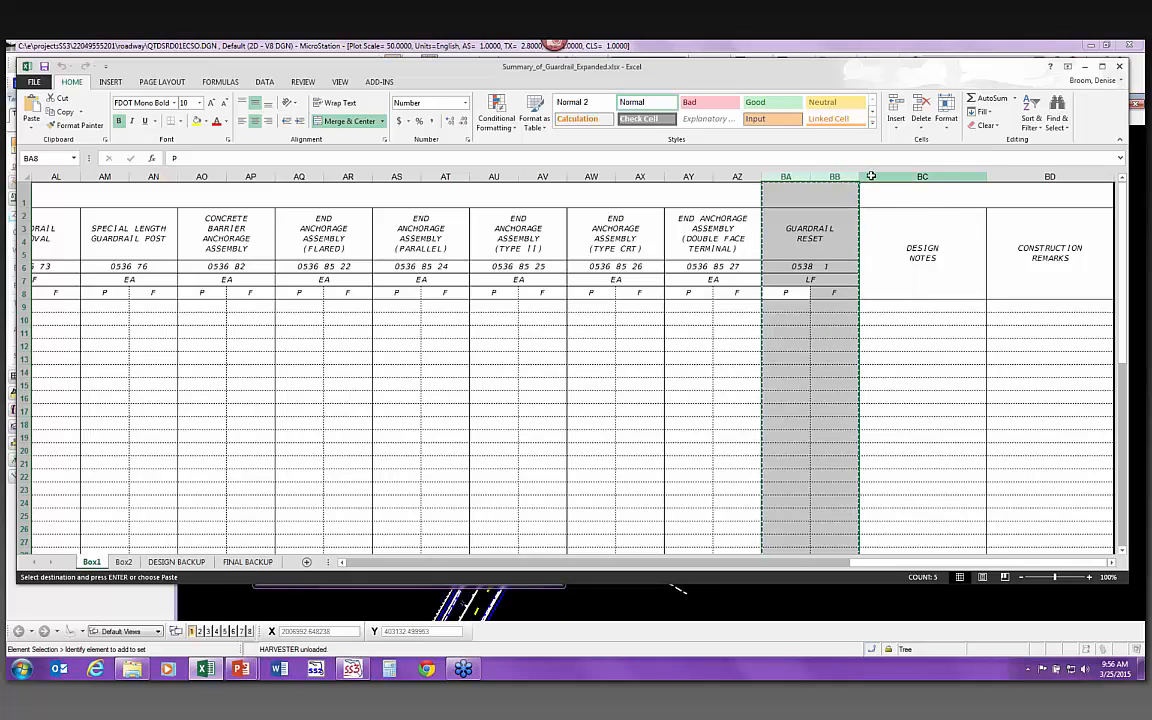
left_click(871, 176)
right_click(869, 180)
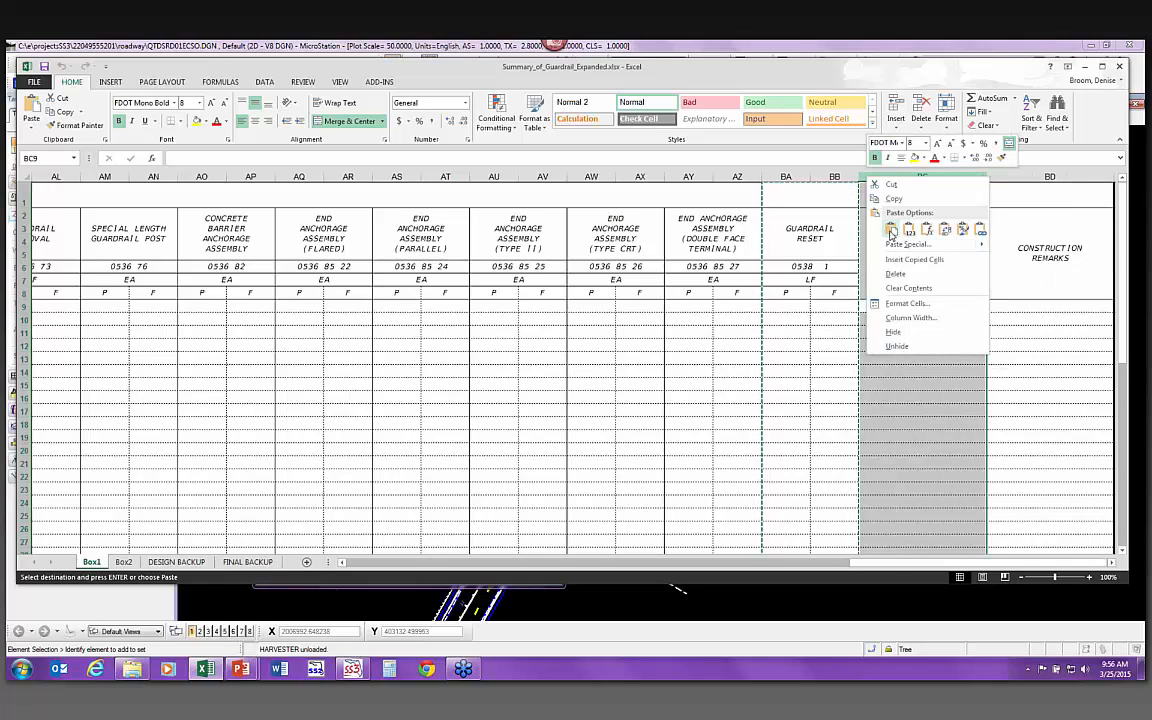
left_click(913, 259)
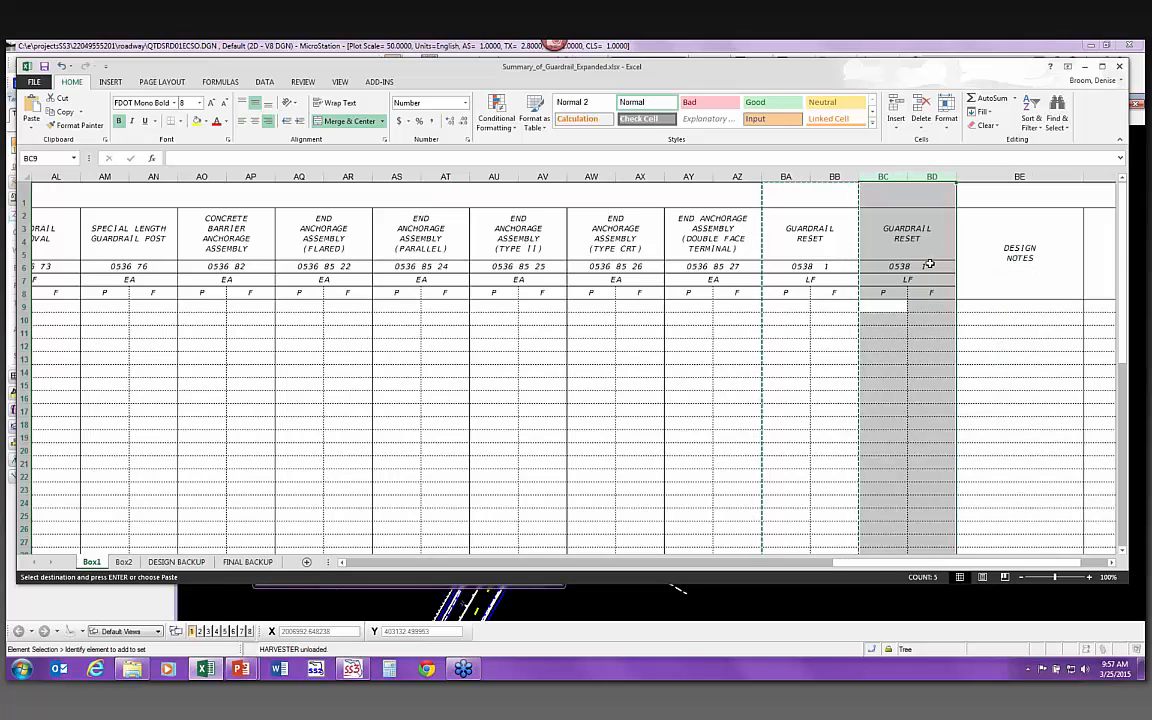
Change the pay item number of the inserted Guardrail Reset column pair to 0538 2
left_click(929, 265)
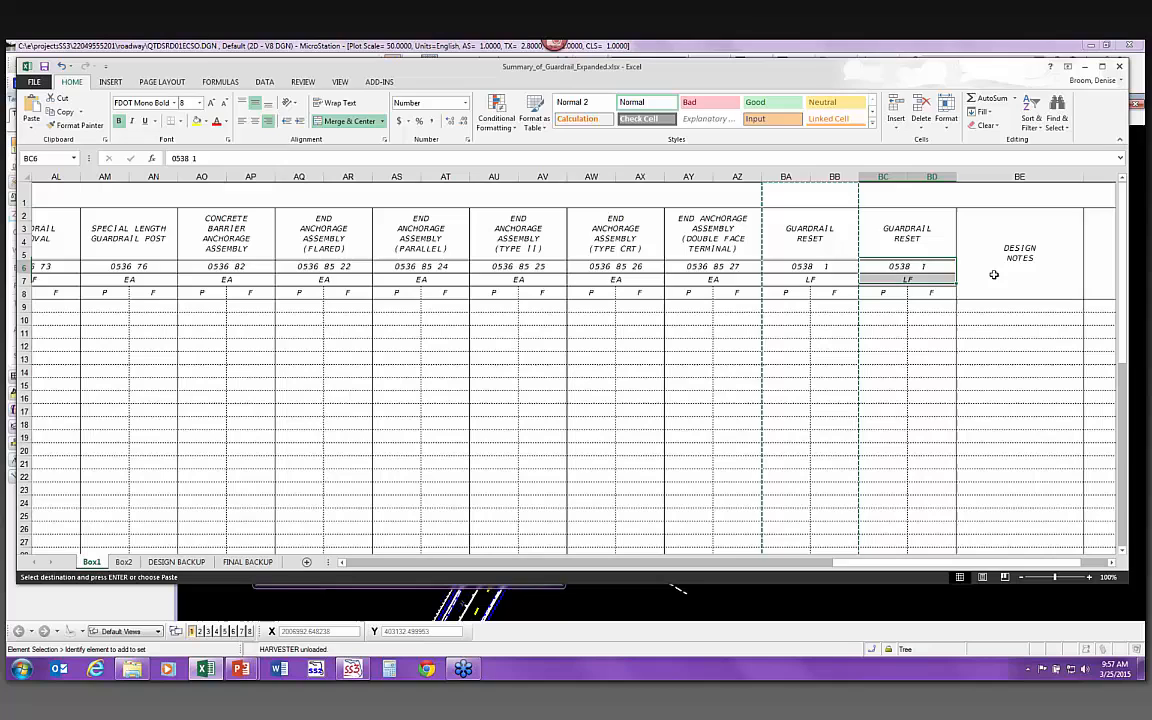
double_click(933, 266)
key("BackSpace")
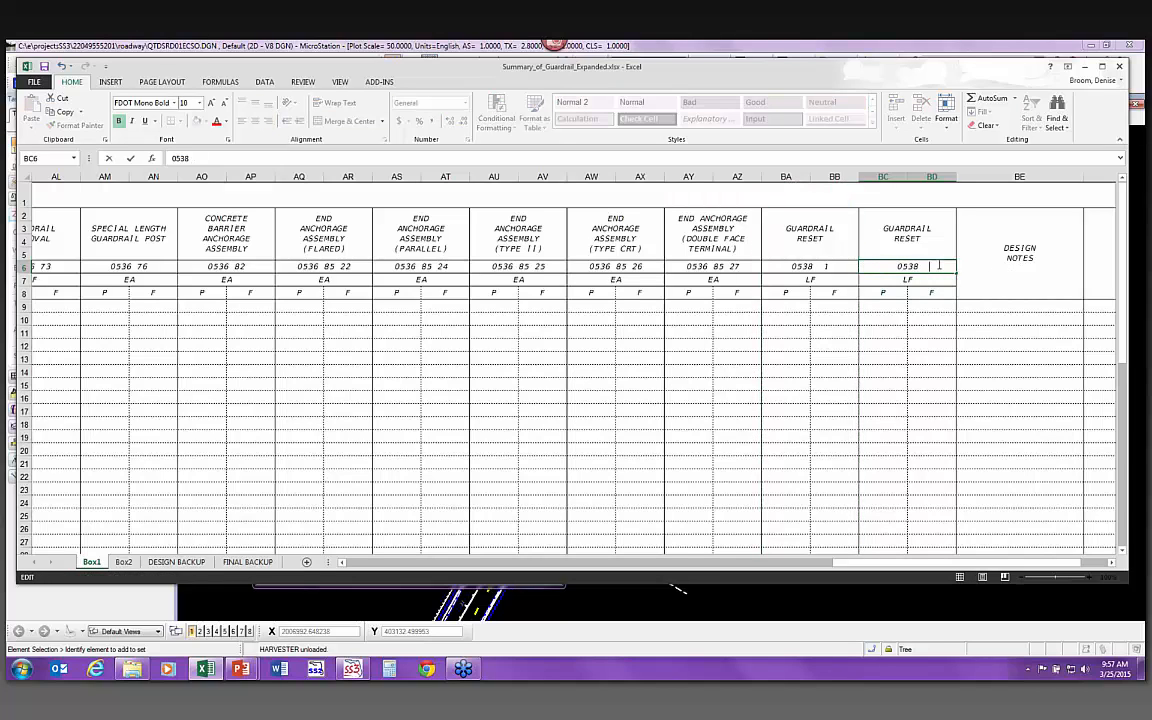
type("2")
left_click(916, 356)
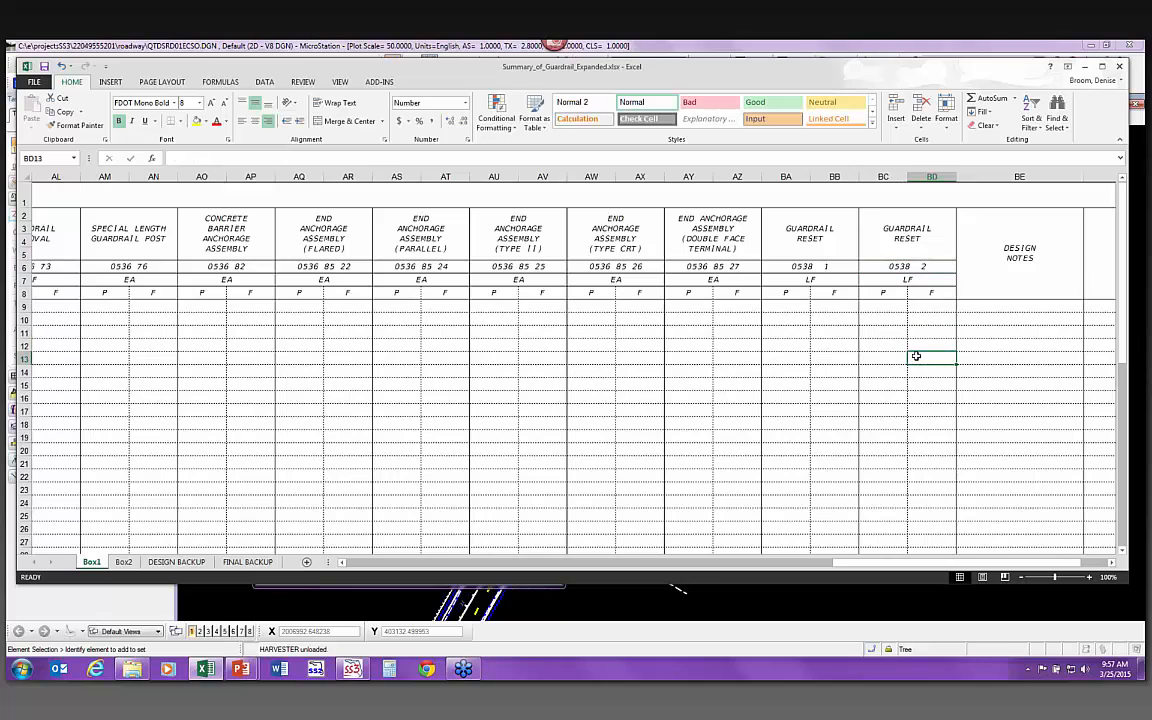
left_click(894, 307)
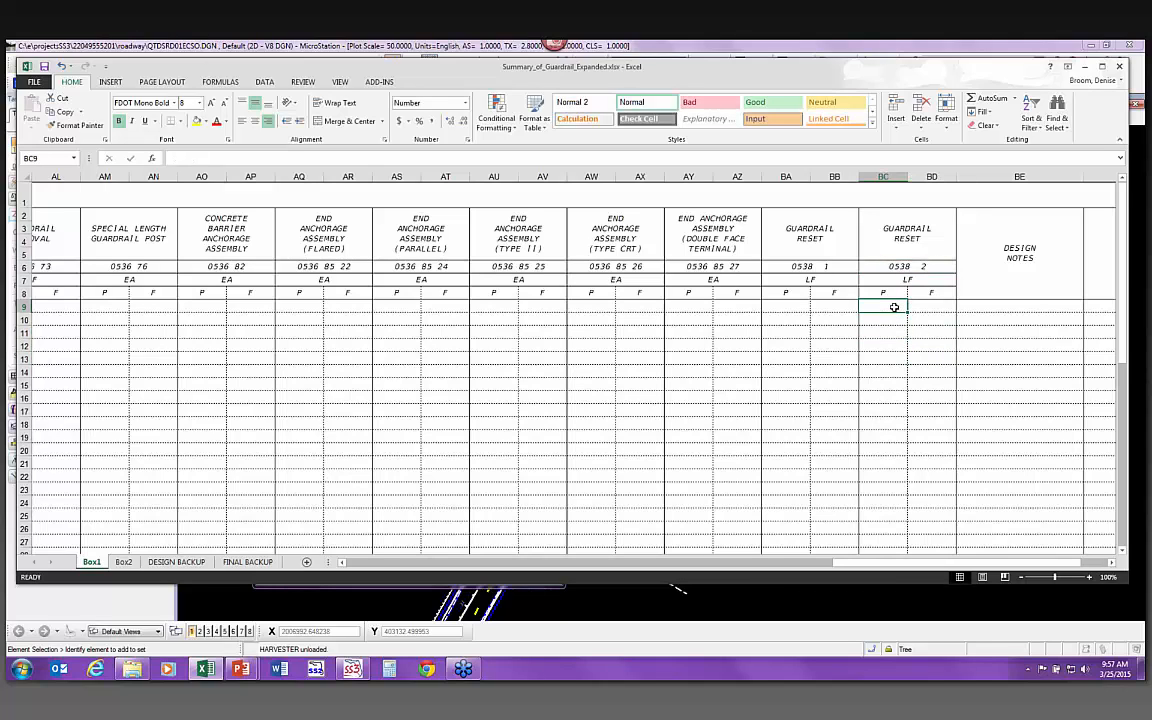
left_click(925, 266)
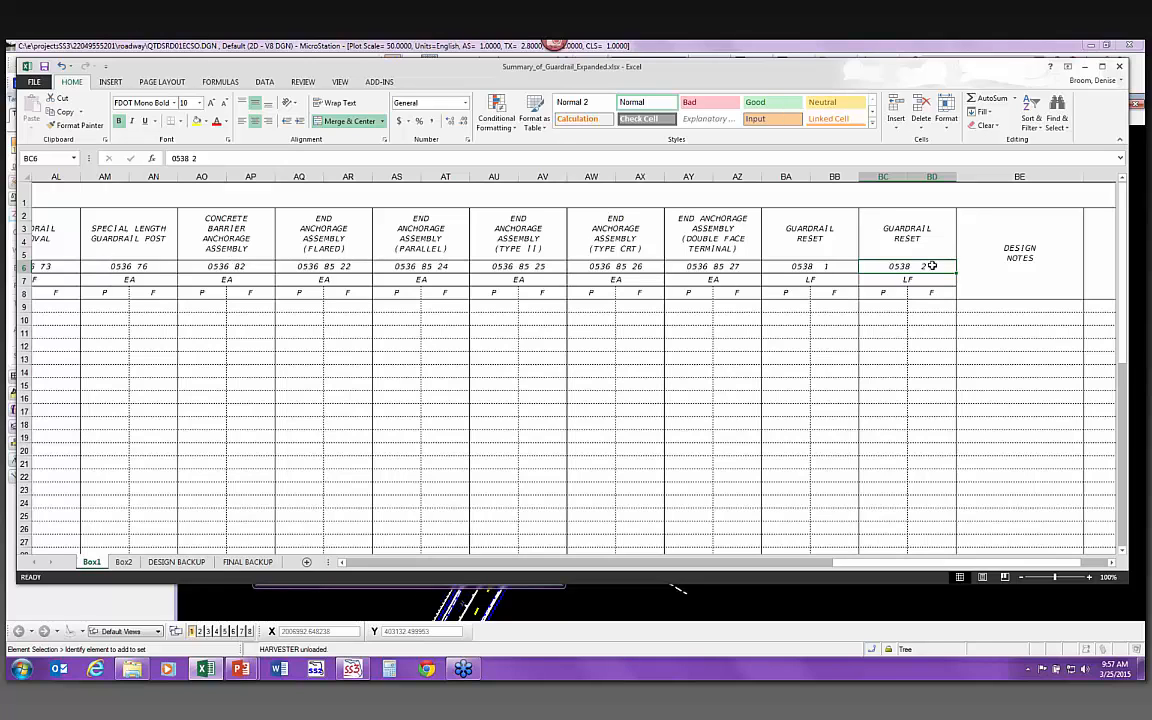
Compare sheets Box1 and Box2, marking the added Guardrail Reset columns BC:BD on Box1
left_click(127, 564)
left_click(92, 563)
left_click(118, 563)
left_click(92, 563)
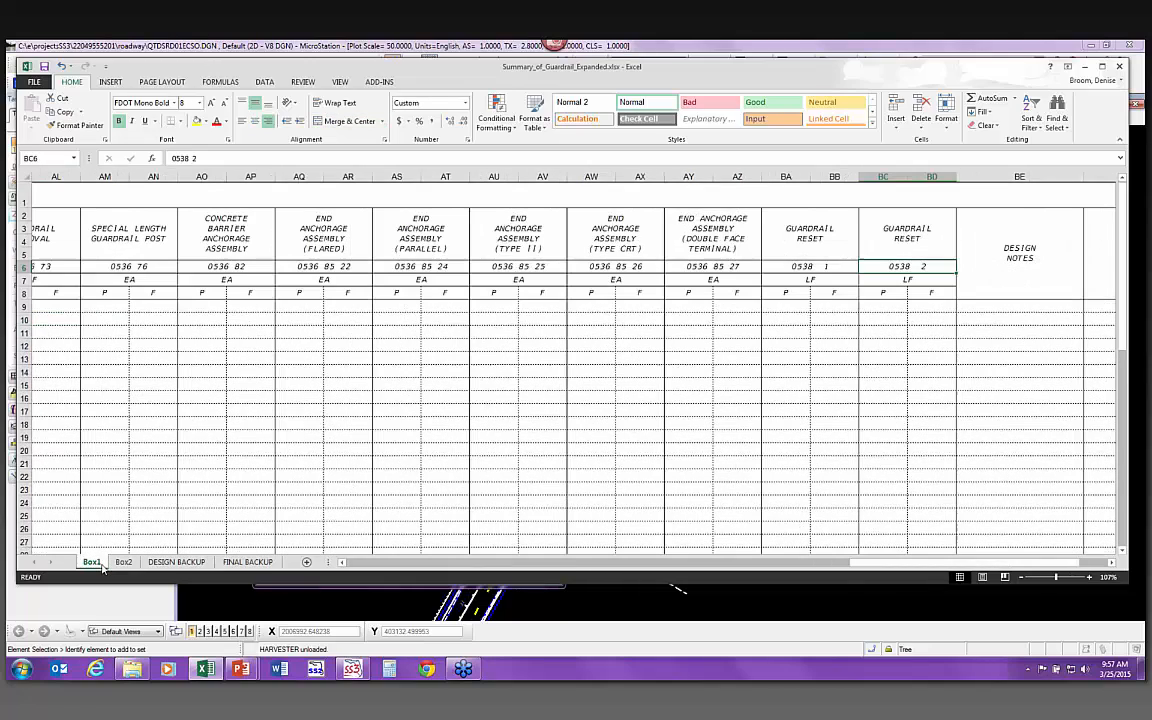
left_click_drag(895, 177, 932, 178)
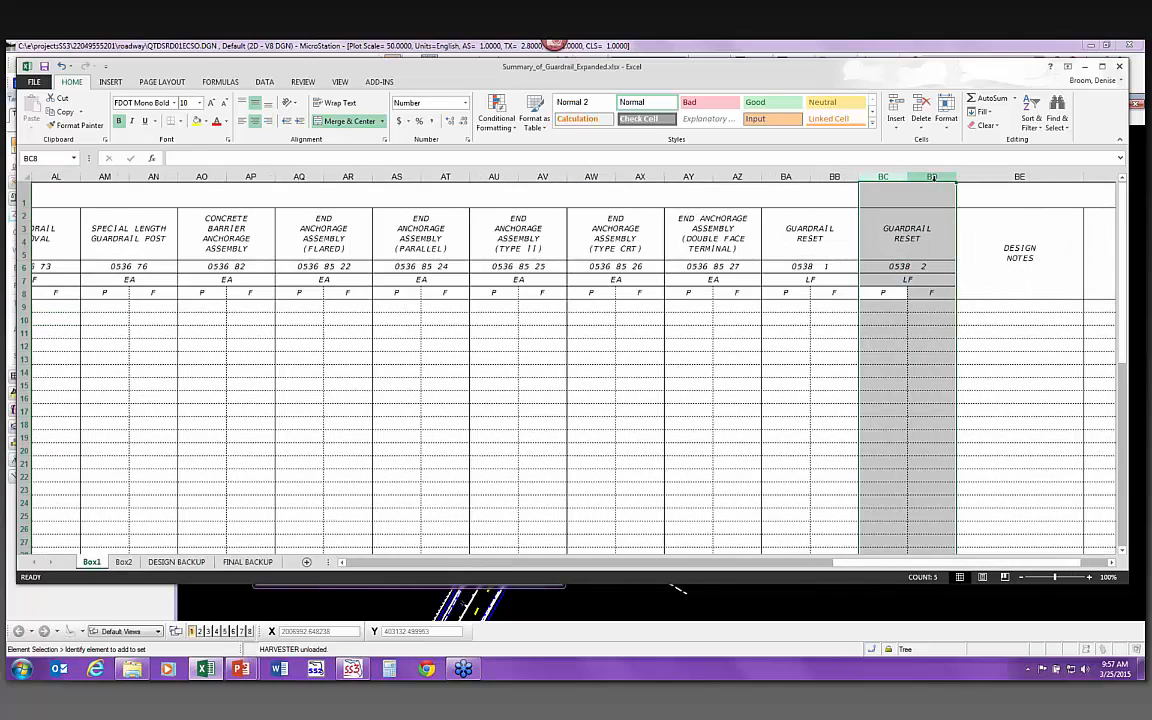
left_click(122, 562)
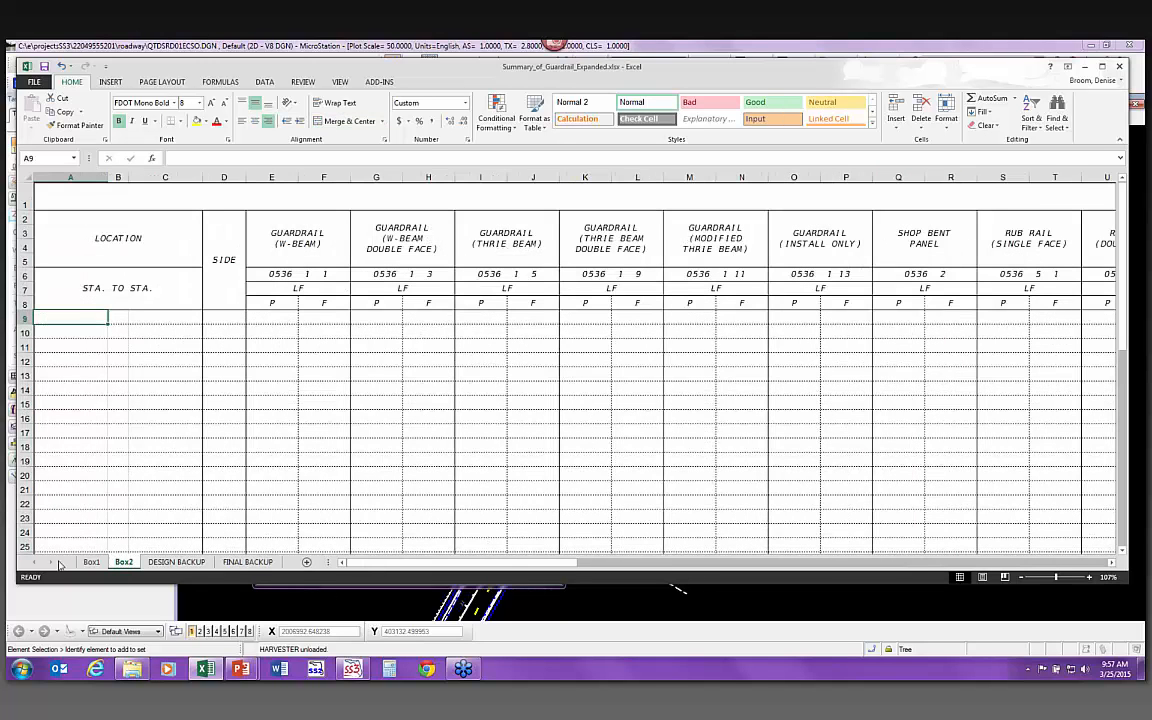
left_click(90, 563)
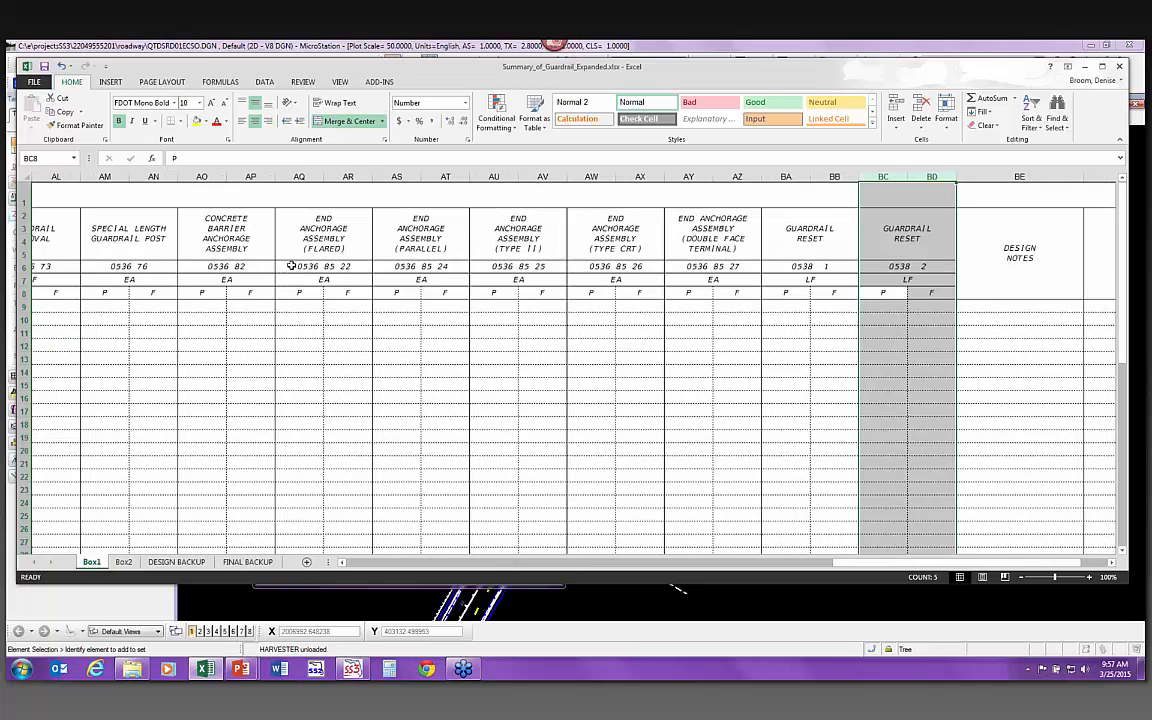
Examine the SUB-TOTAL and TOTAL rows at the end of the Box1 table, and close the guardrail workbook without saving
scroll(300, 280, "down", 11)
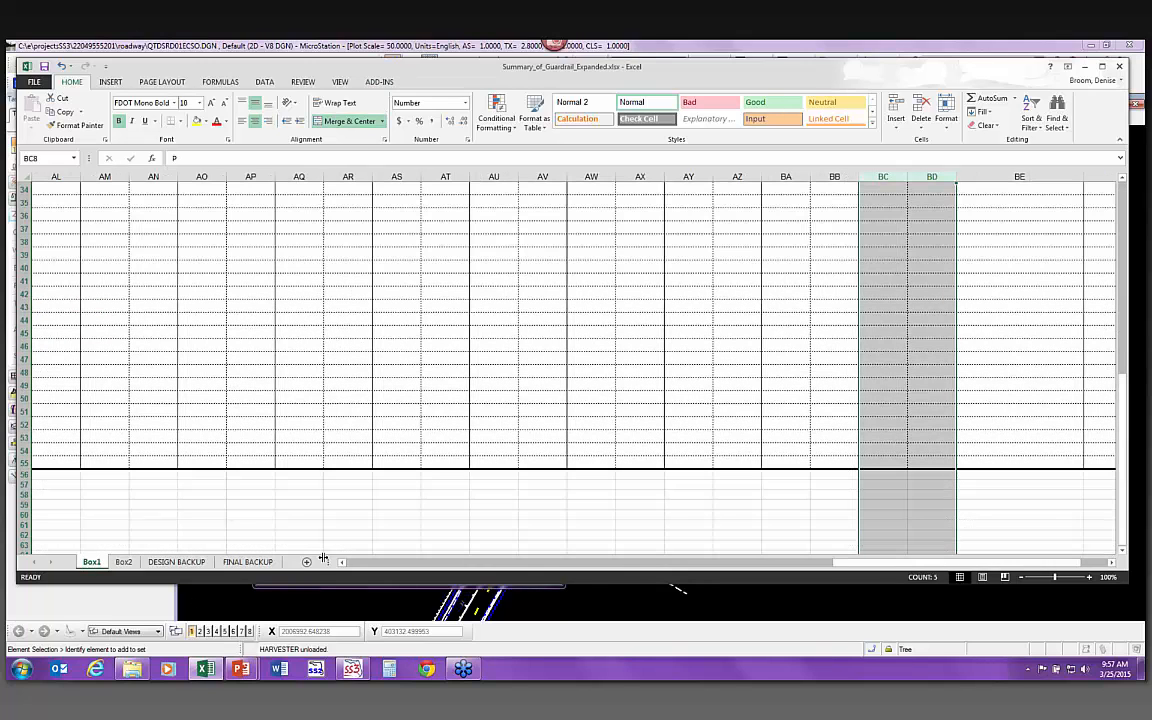
left_click_drag(905, 562, 330, 590)
left_click(169, 451)
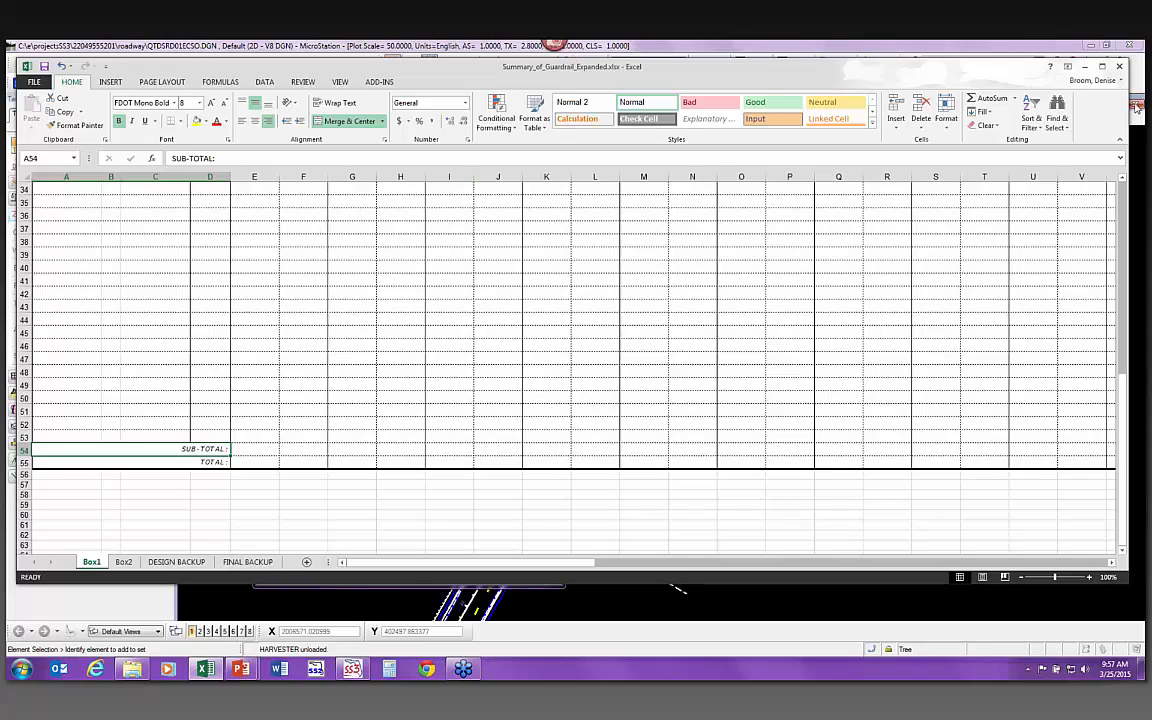
left_click(1118, 67)
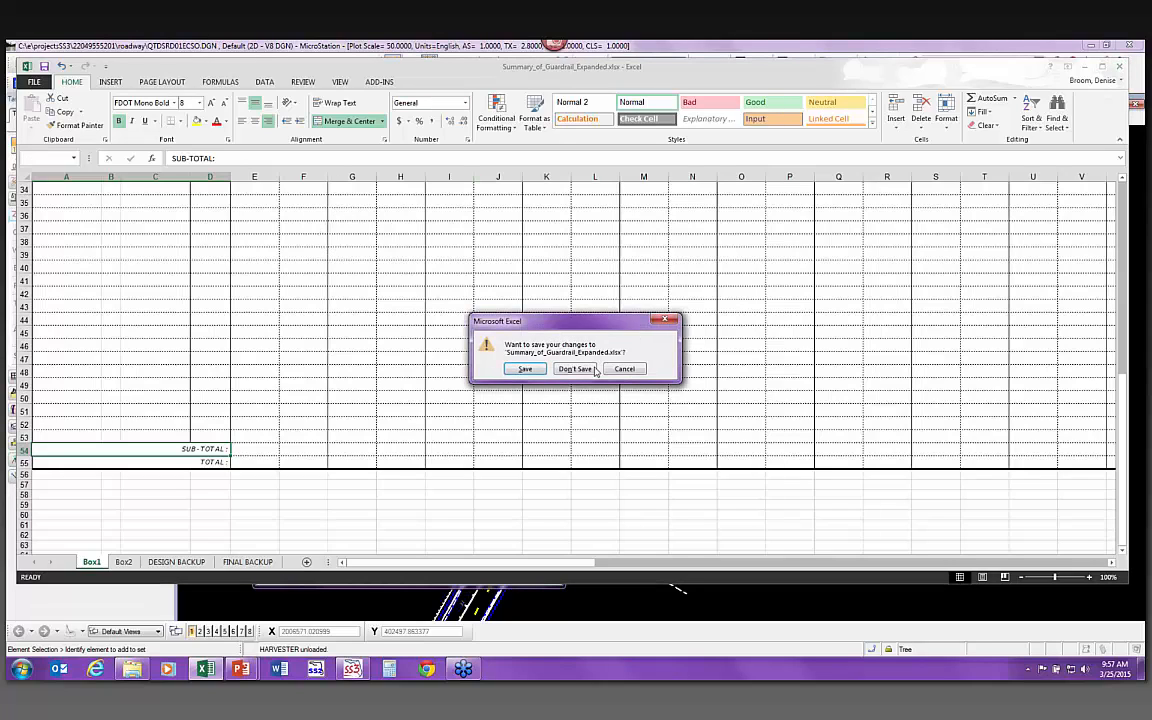
left_click(573, 369)
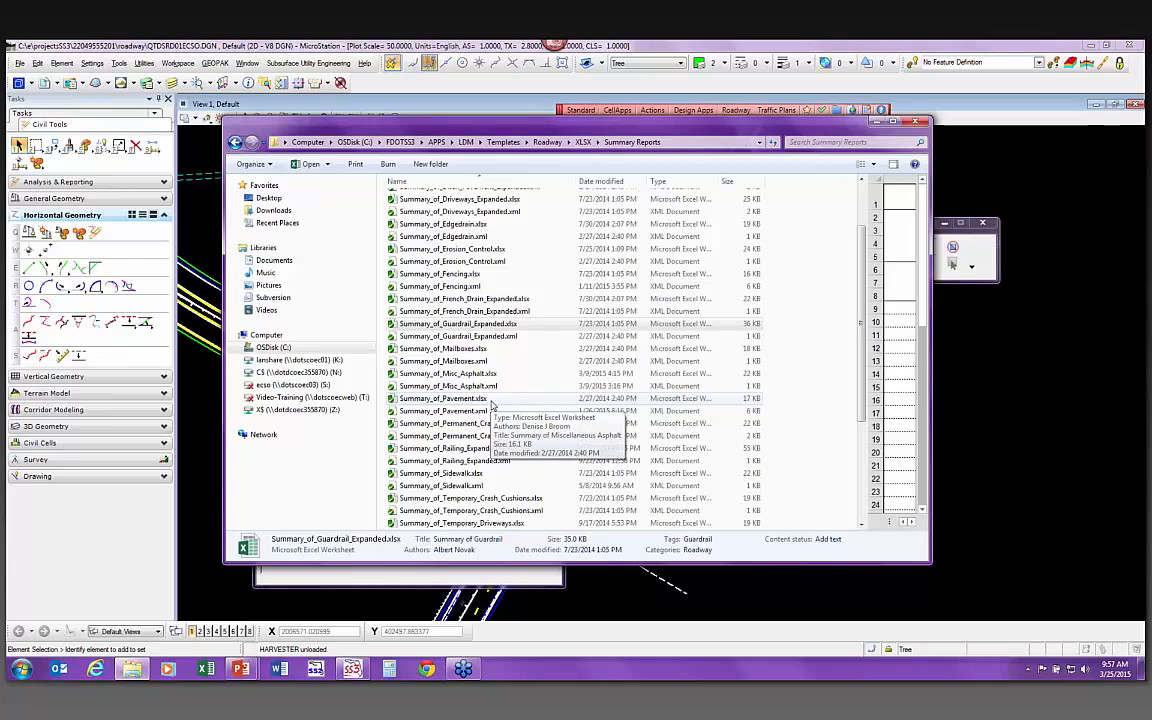
Open Summary_of_Pavement.xlsx, examine its Quantity and Total columns, and close the workbook
double_click(488, 399)
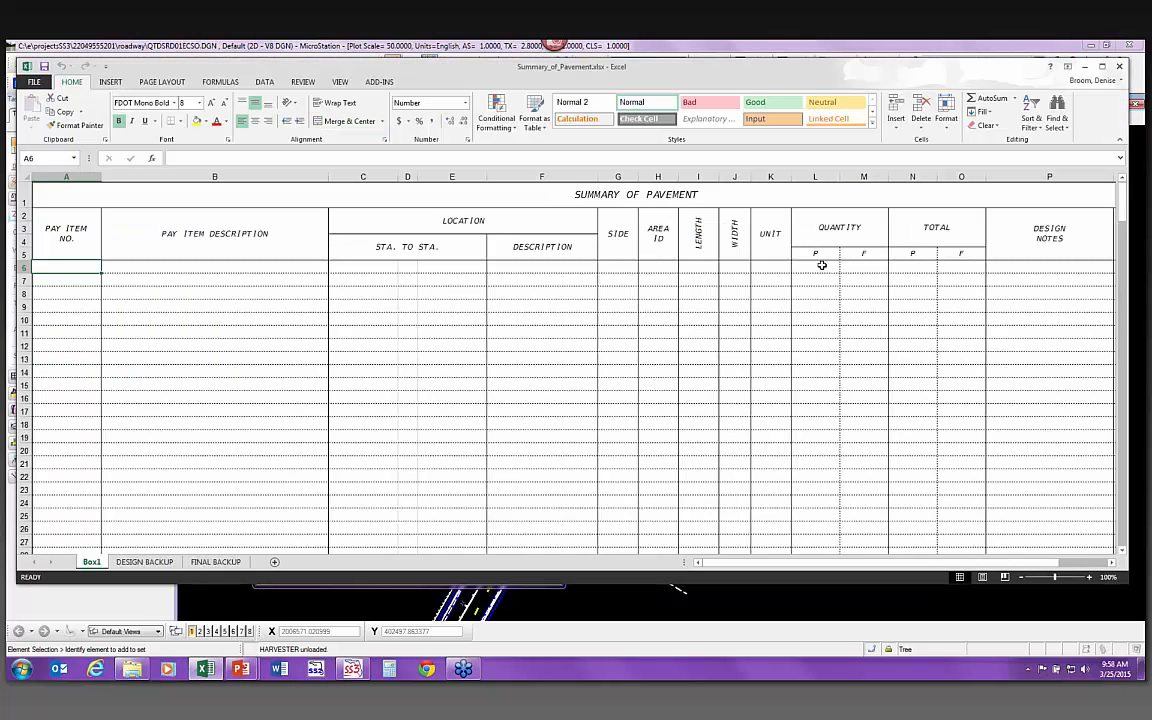
left_click_drag(820, 265, 820, 410)
left_click(913, 266)
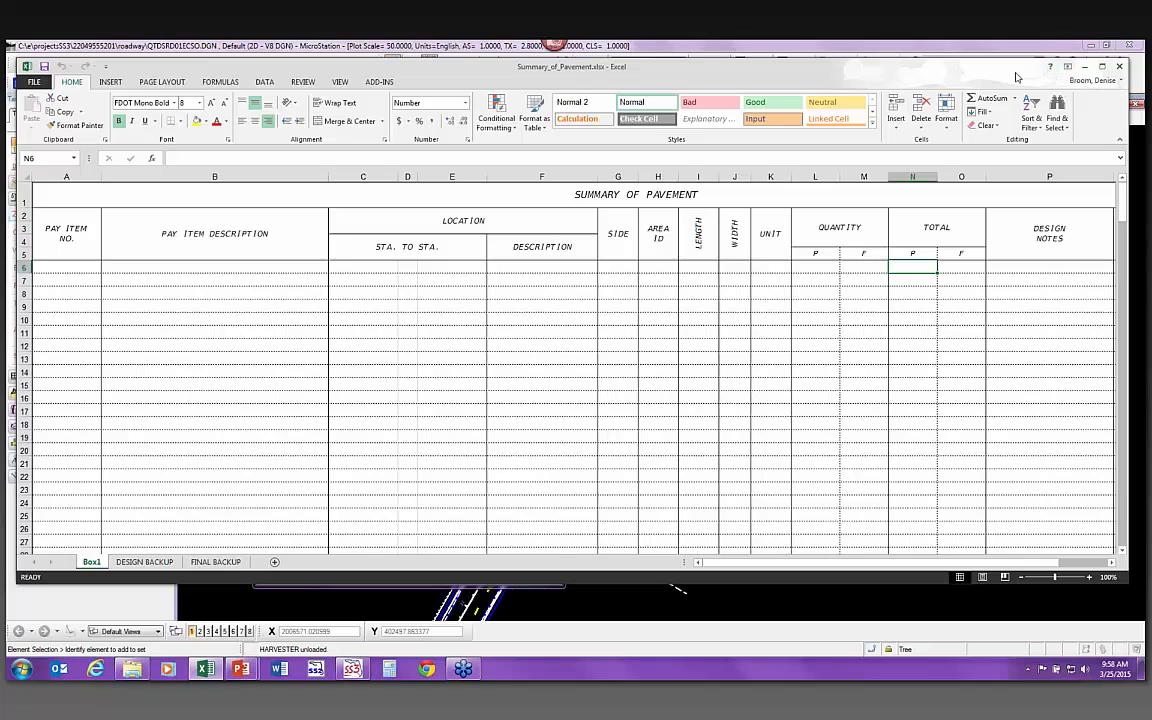
left_click_drag(1026, 73, 848, 110)
left_click(940, 103)
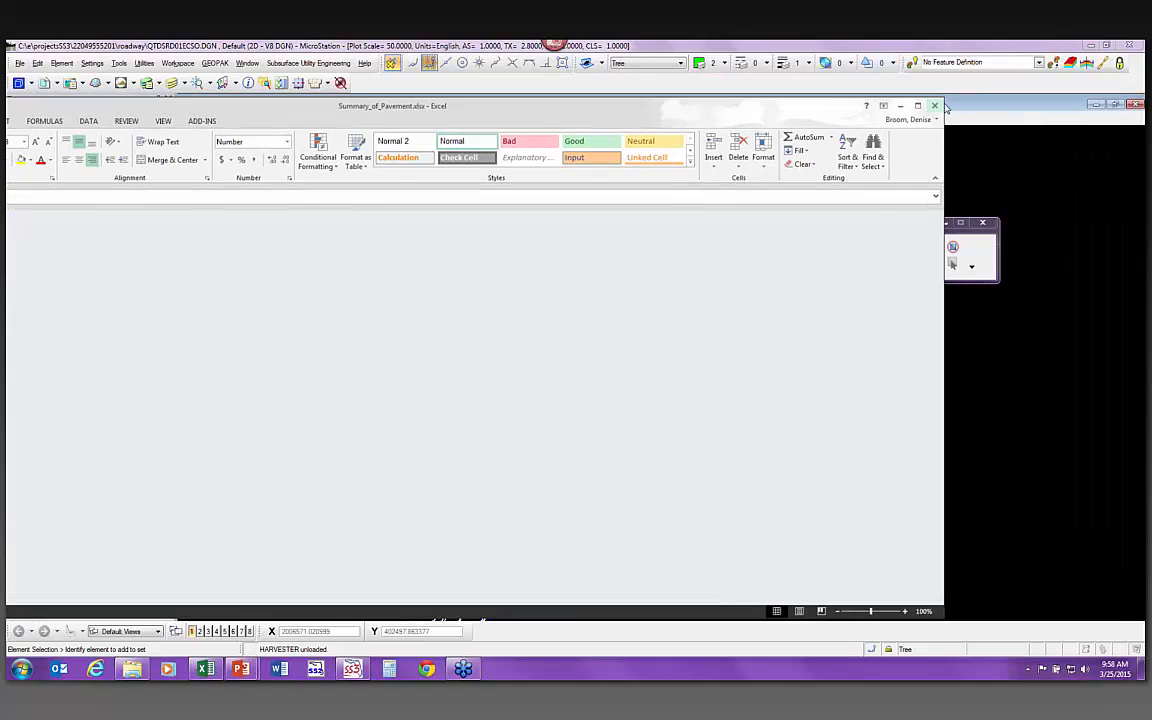
View the contents of Summary_of_Pavement.xml in the web browser and close the browser window
left_click(442, 411)
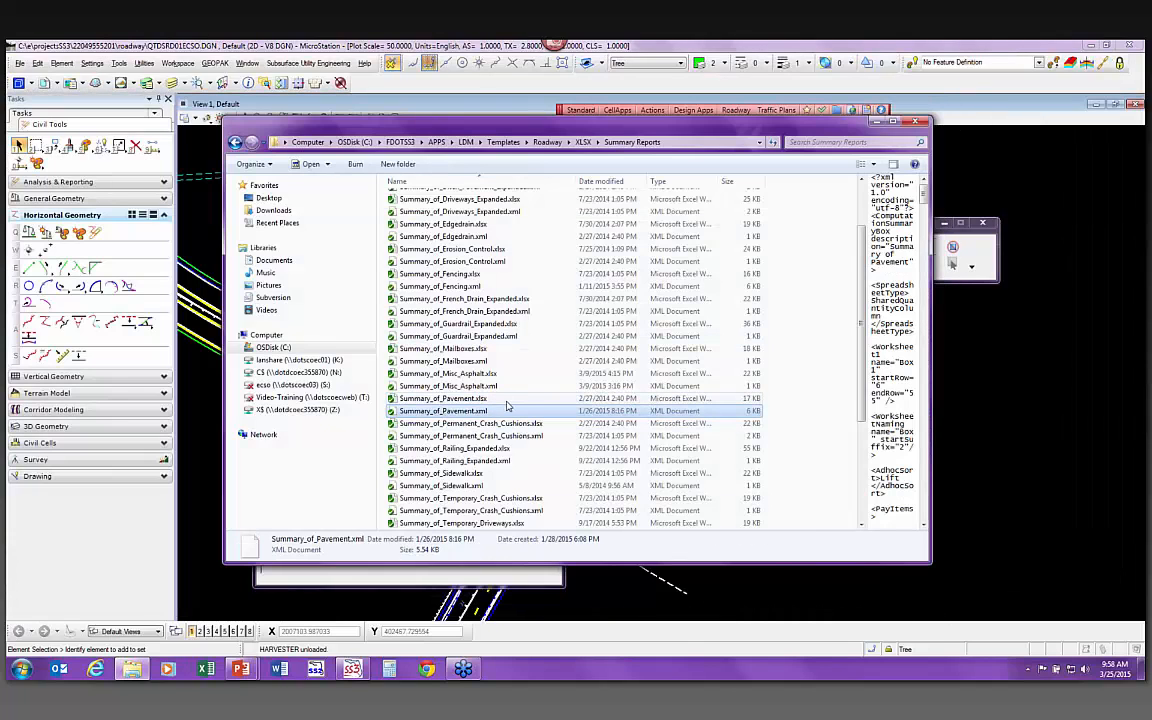
double_click(495, 415)
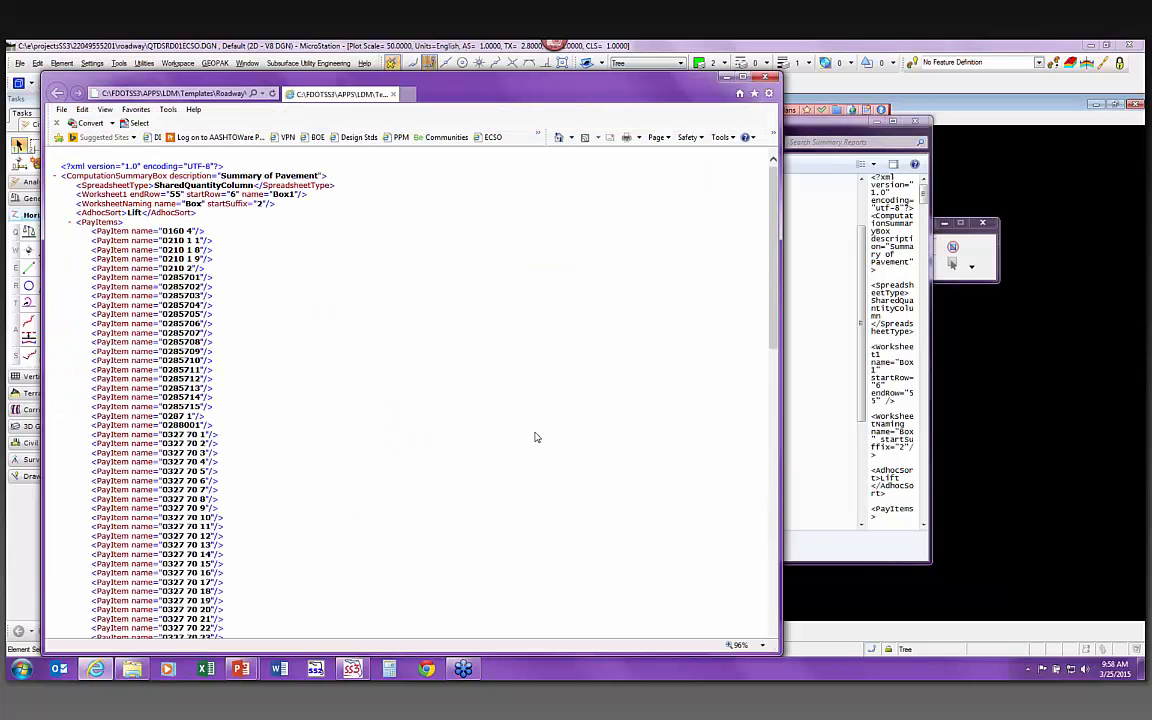
left_click(766, 76)
Open Summary_of_Pavement.xml in Notepad++ and examine its PayItems list down to the entries with the PAVEMENT TYPE:ROADWAY adhoc
right_click(457, 413)
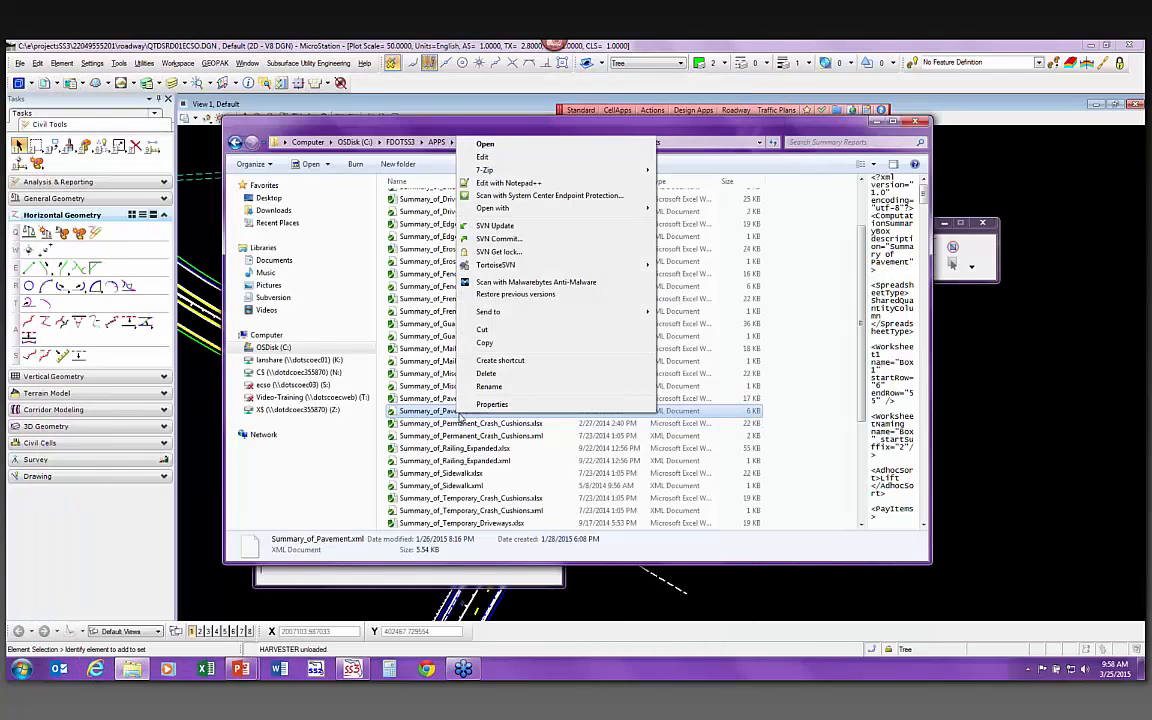
left_click(502, 184)
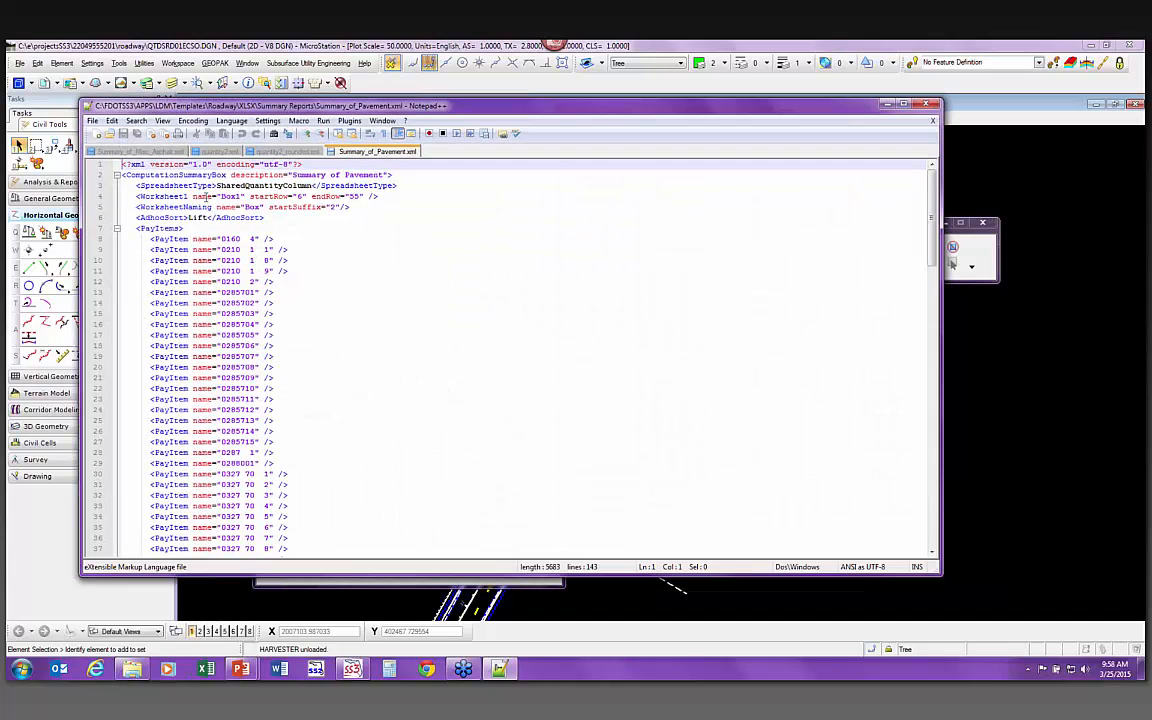
left_click_drag(136, 229, 296, 514)
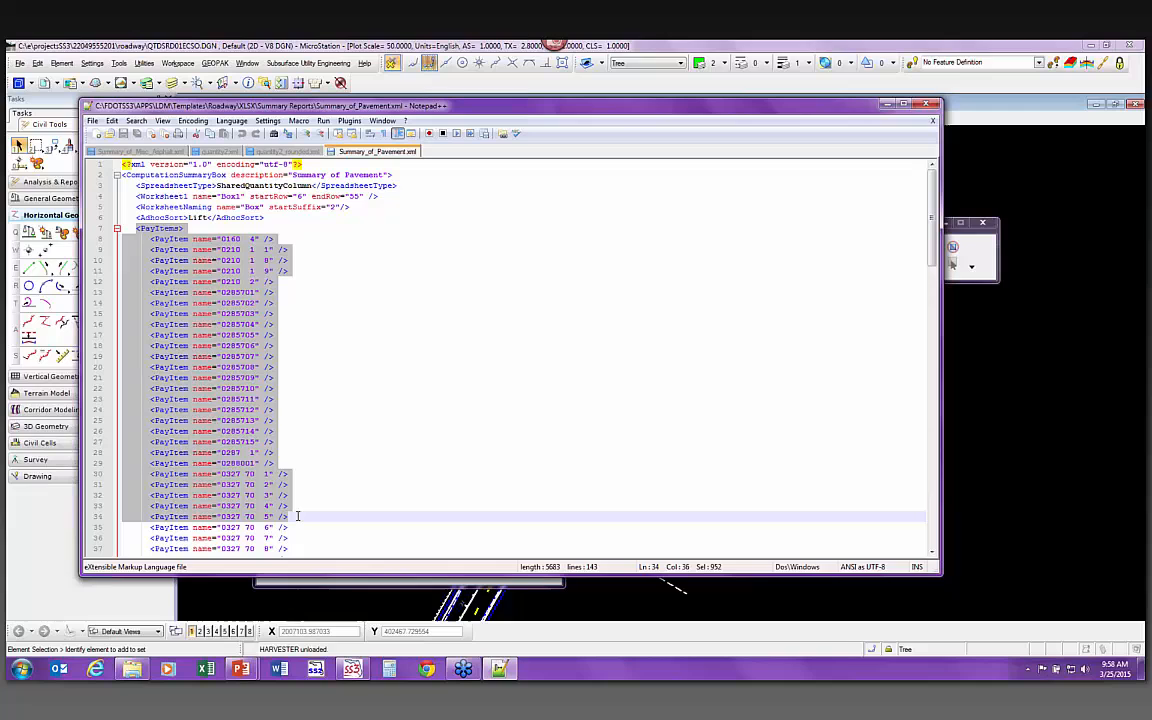
left_click(289, 459)
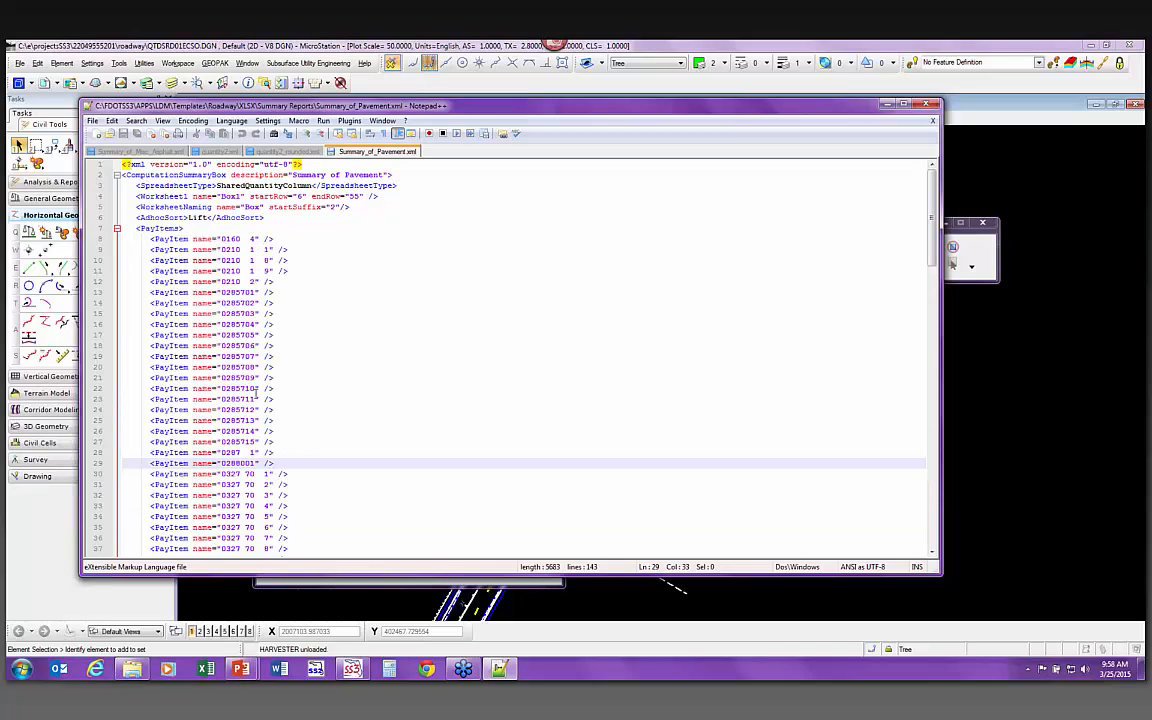
scroll(284, 458, "down", 14)
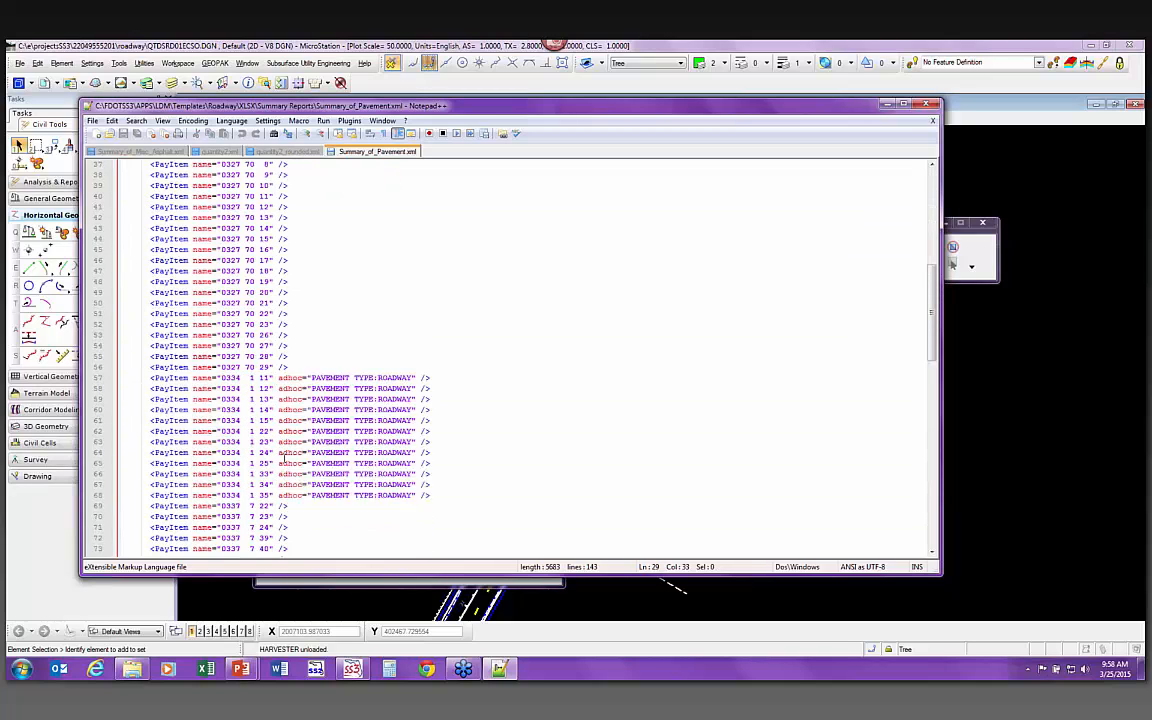
scroll(284, 458, "down", 3)
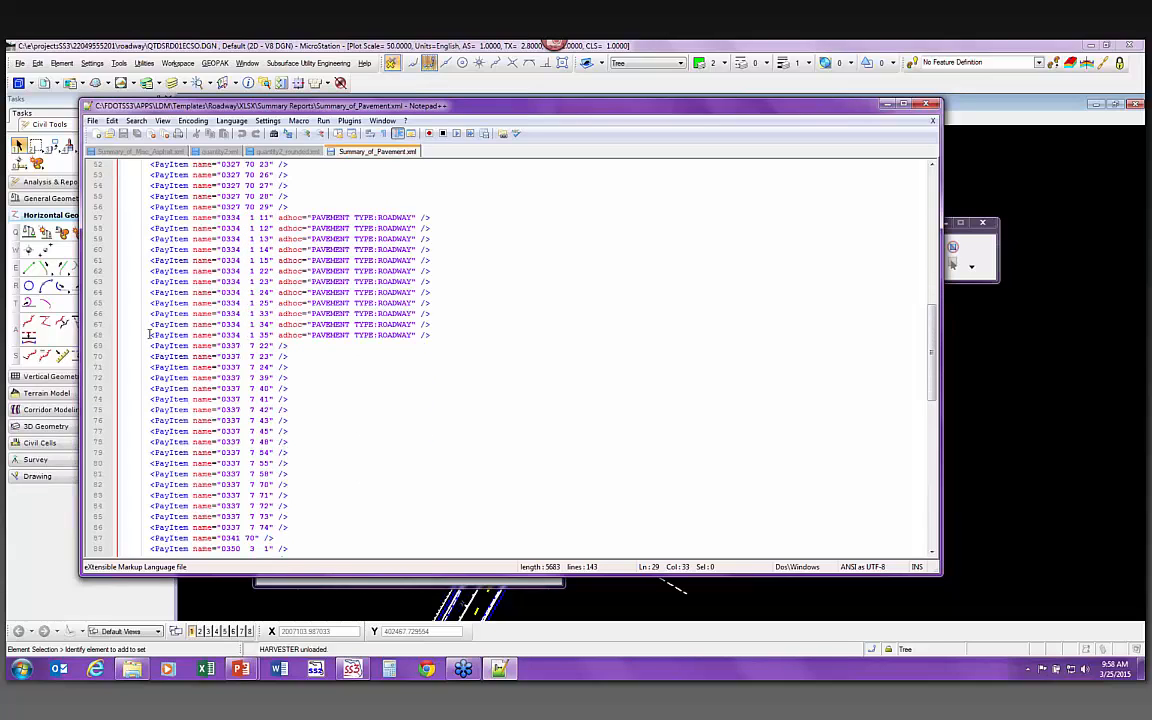
Duplicate the "0334 1 35" PayItem entry with its PAVEMENT TYPE:ROADWAY adhoc on the line below and rename the copy "0334 1 36"
left_click_drag(150, 335, 430, 335)
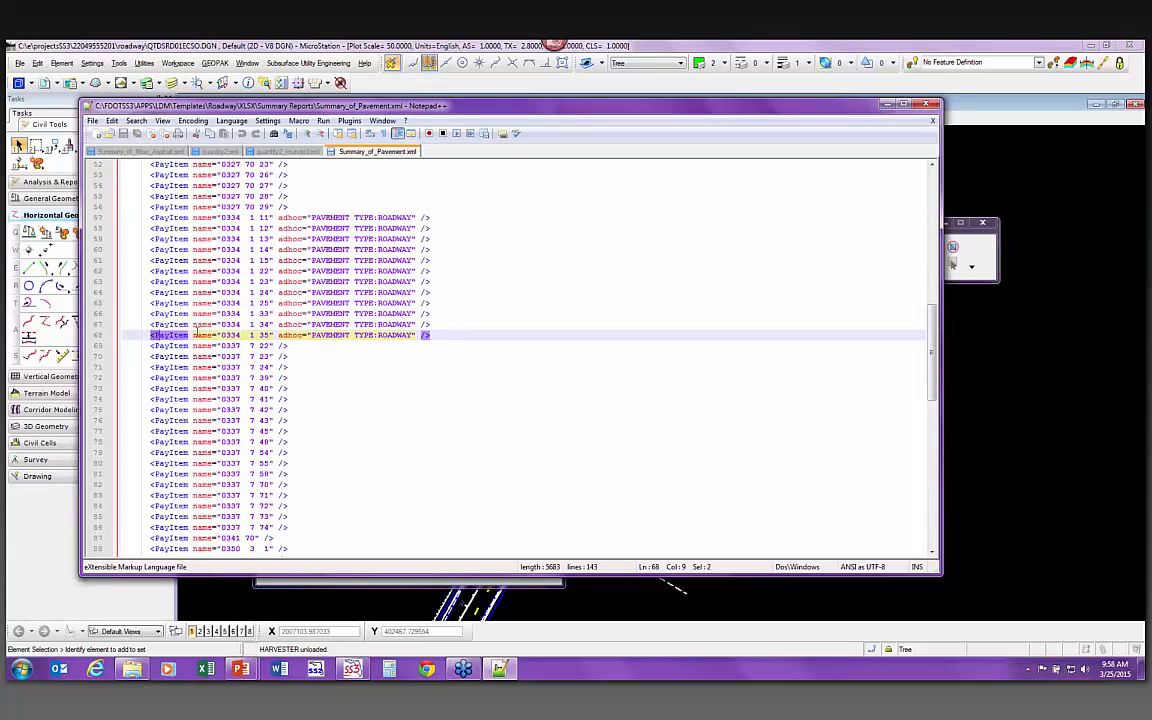
right_click(357, 335)
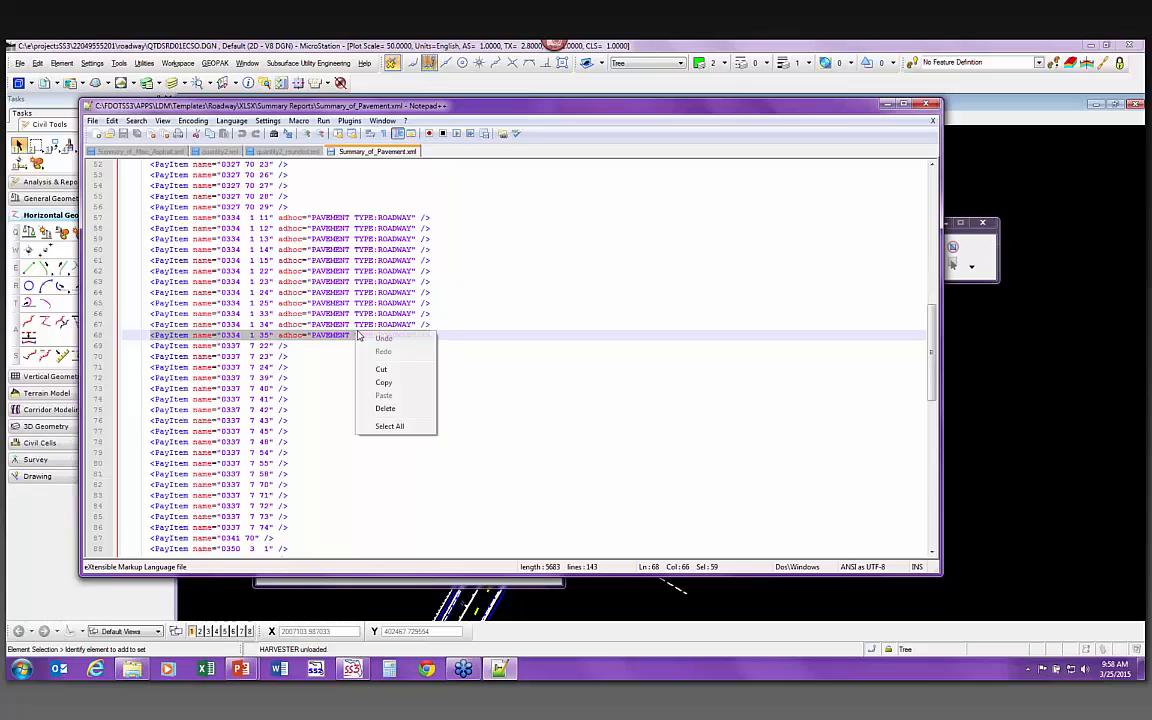
left_click(418, 383)
left_click(481, 330)
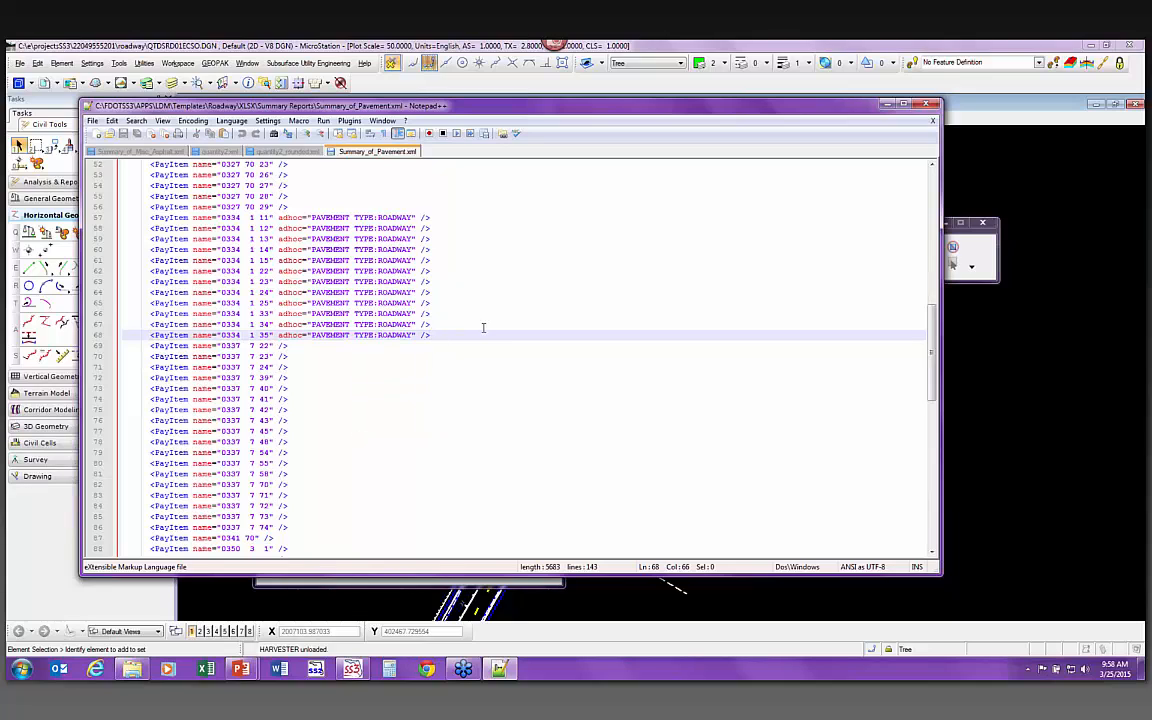
key("Return")
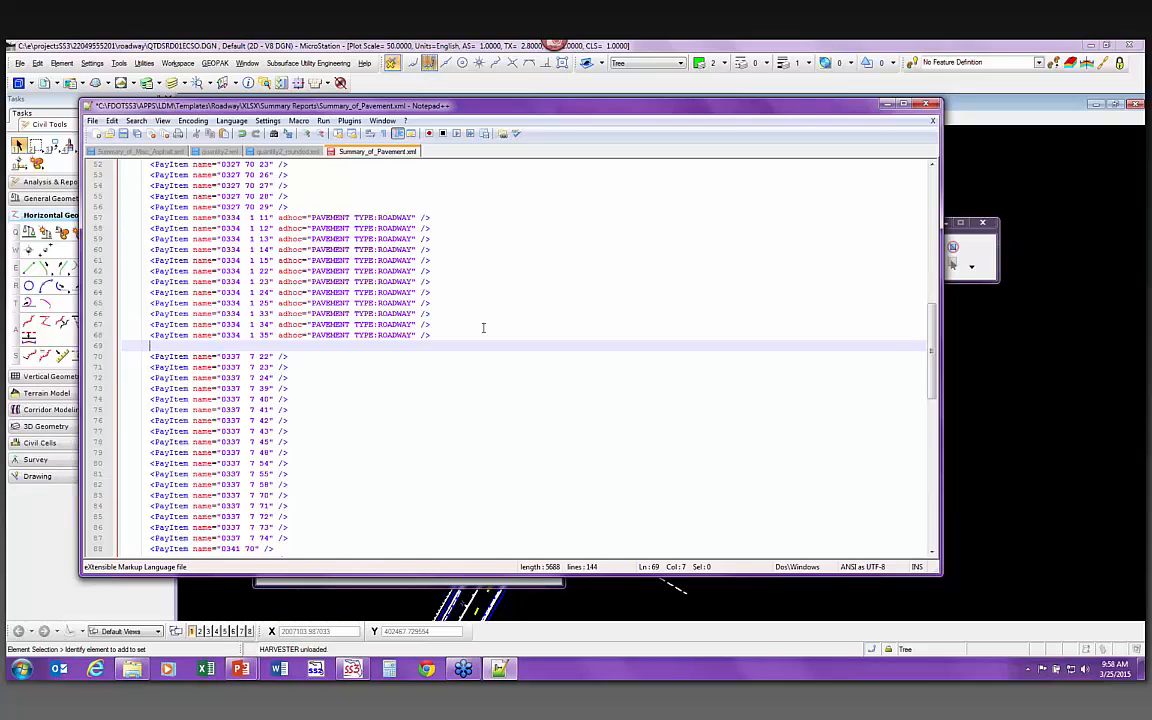
key("ctrl+v")
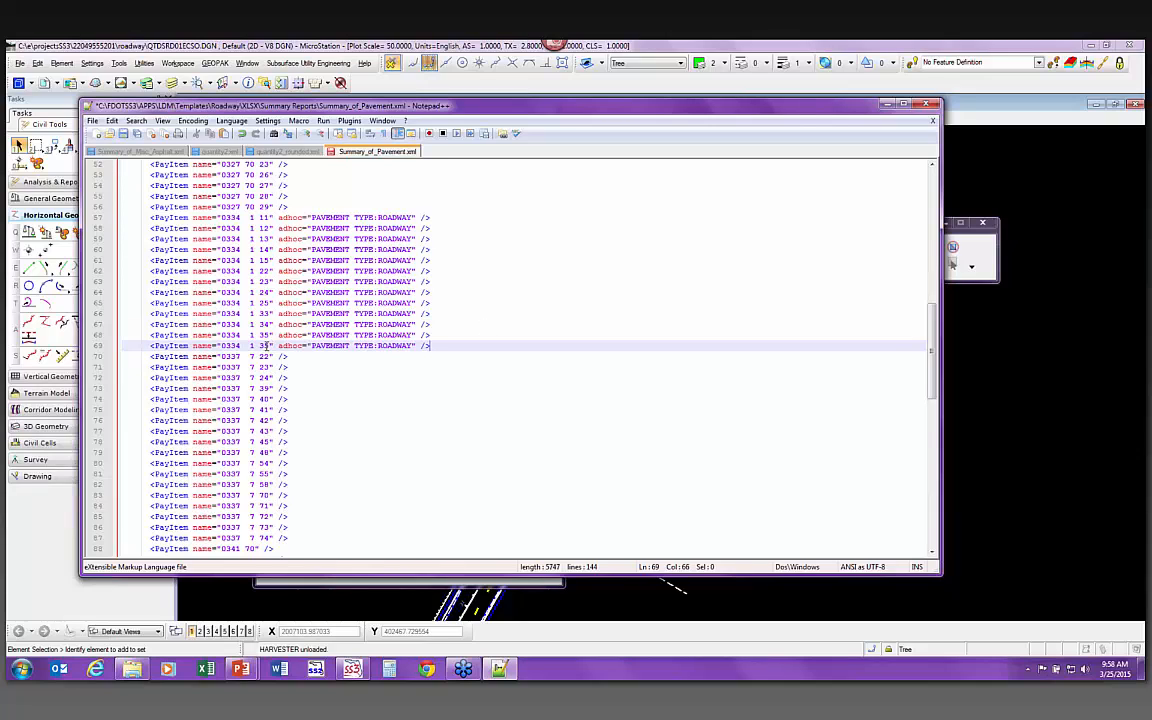
left_click_drag(264, 345, 269, 345)
type("6")
left_click(425, 377)
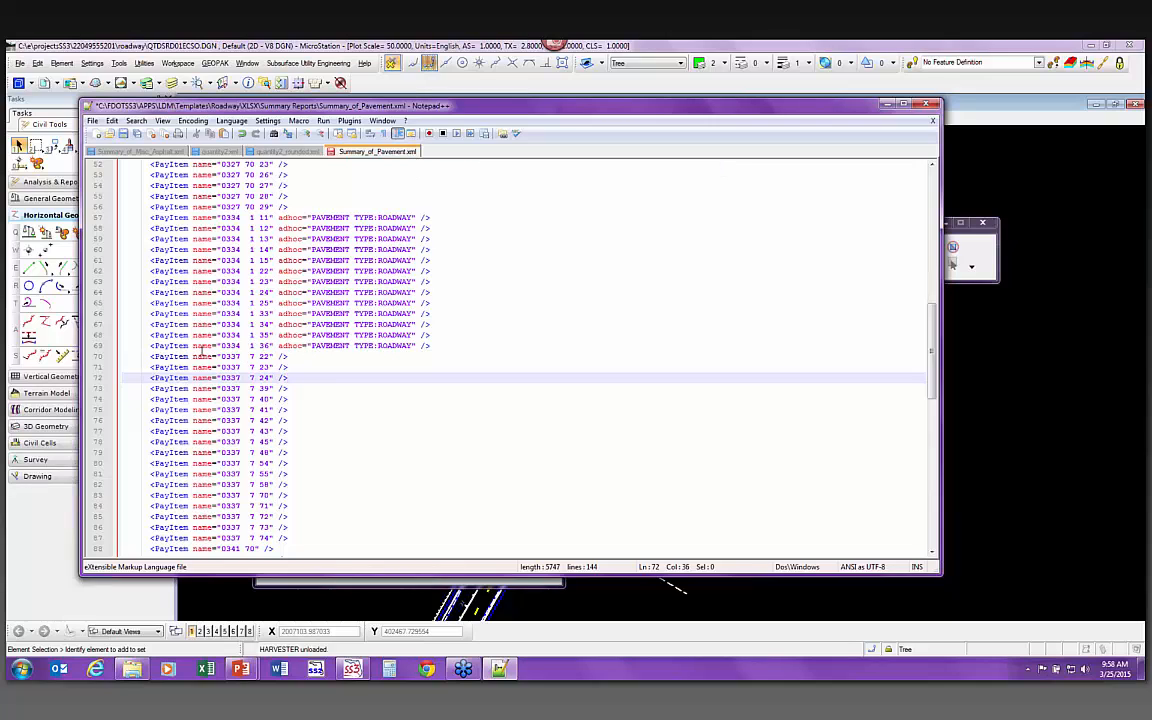
Examine the name and adhoc attribute of the "0334 1 36" entry, and close Summary_of_Pavement.xml without saving the changes
left_click_drag(310, 345, 418, 345)
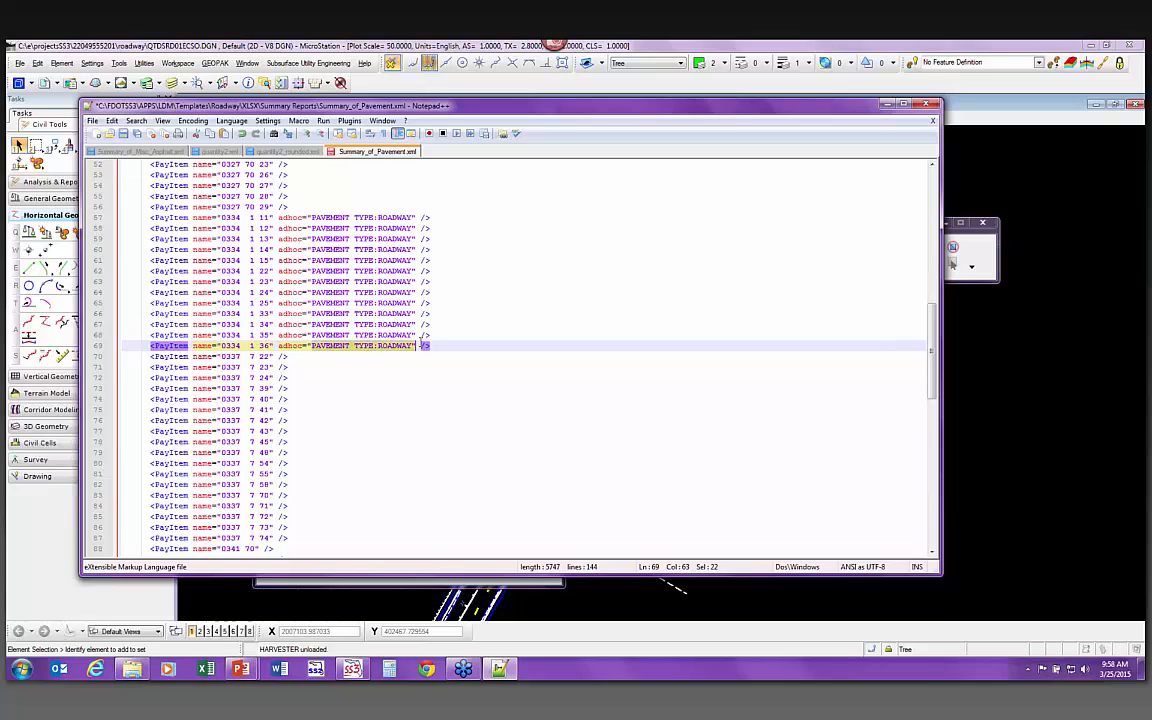
left_click(434, 345)
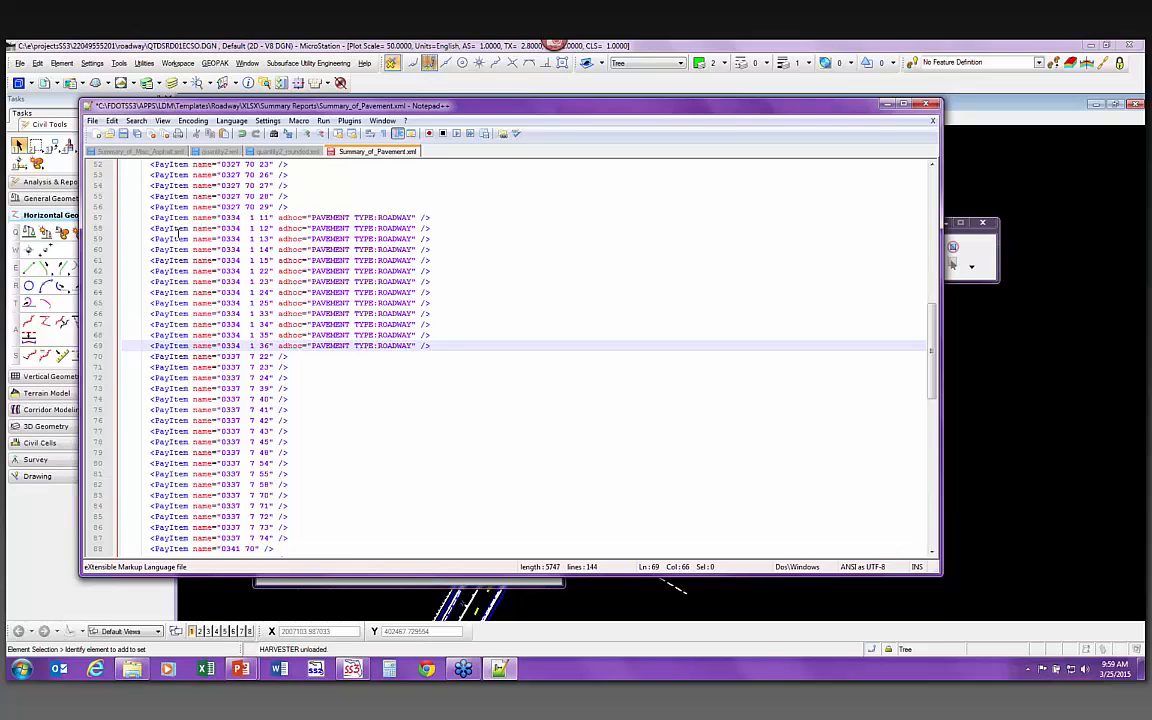
left_click(257, 345)
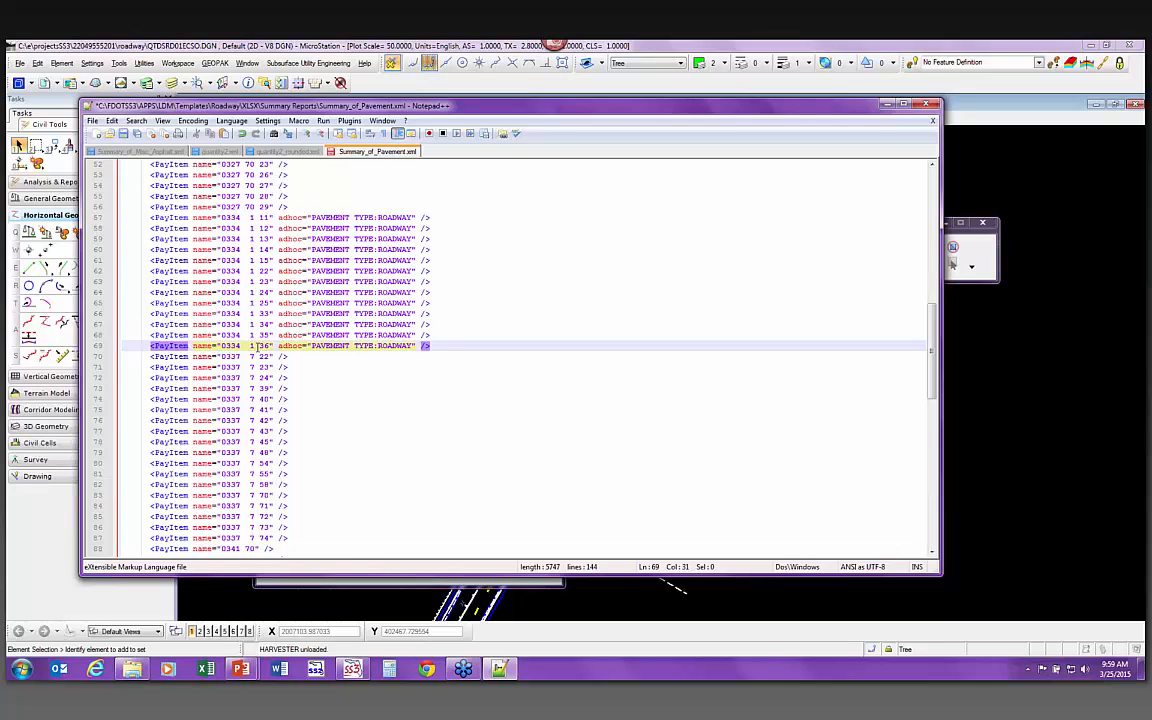
left_click_drag(151, 345, 441, 347)
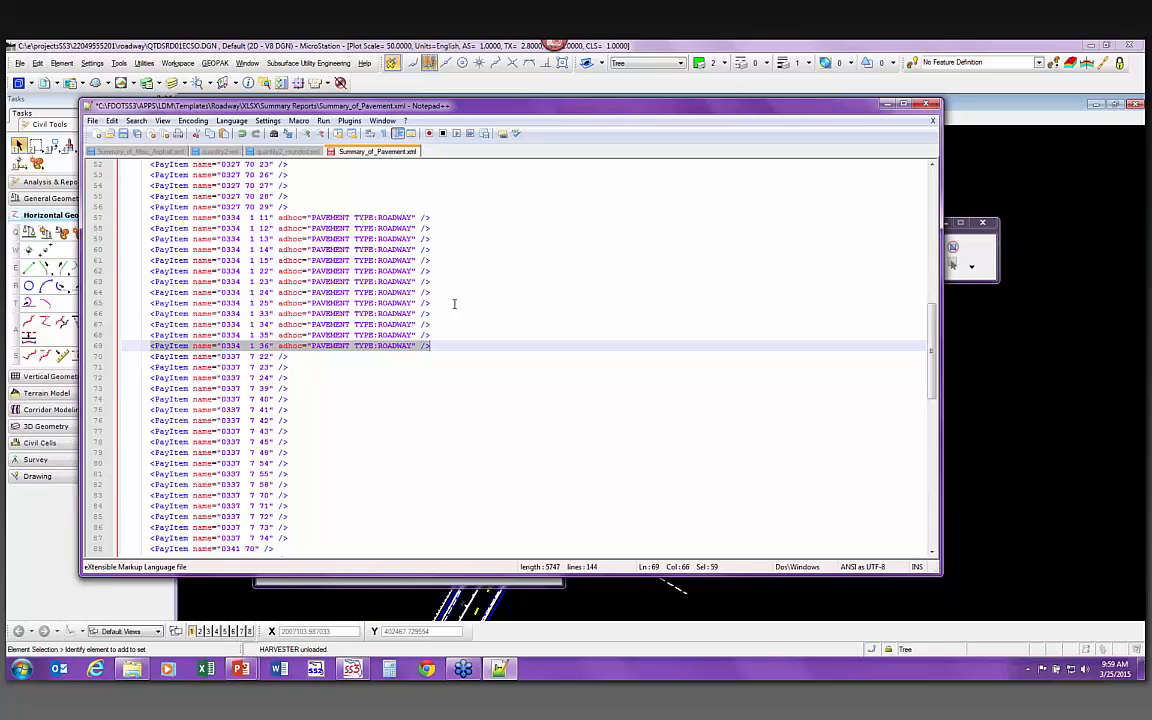
left_click(936, 104)
left_click(637, 398)
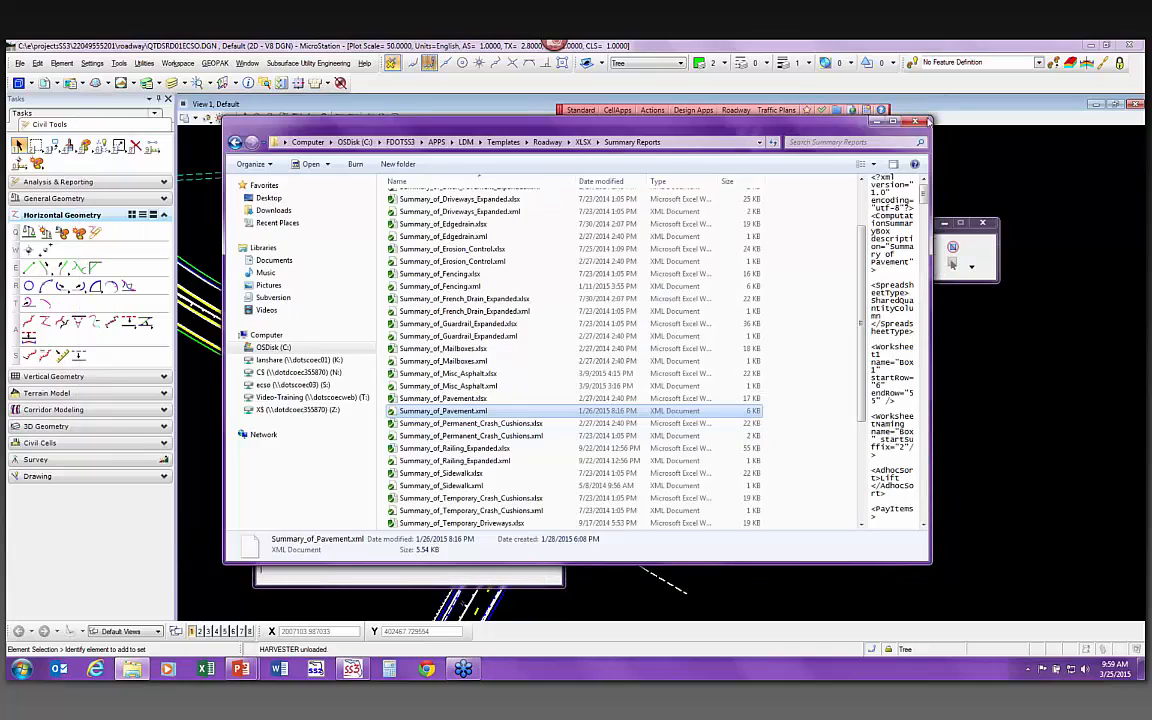
Return to the Design and Computation Manager, widen its window, and collapse the Superpave Asphaltic Conc and Landscaping folders
left_click(561, 461)
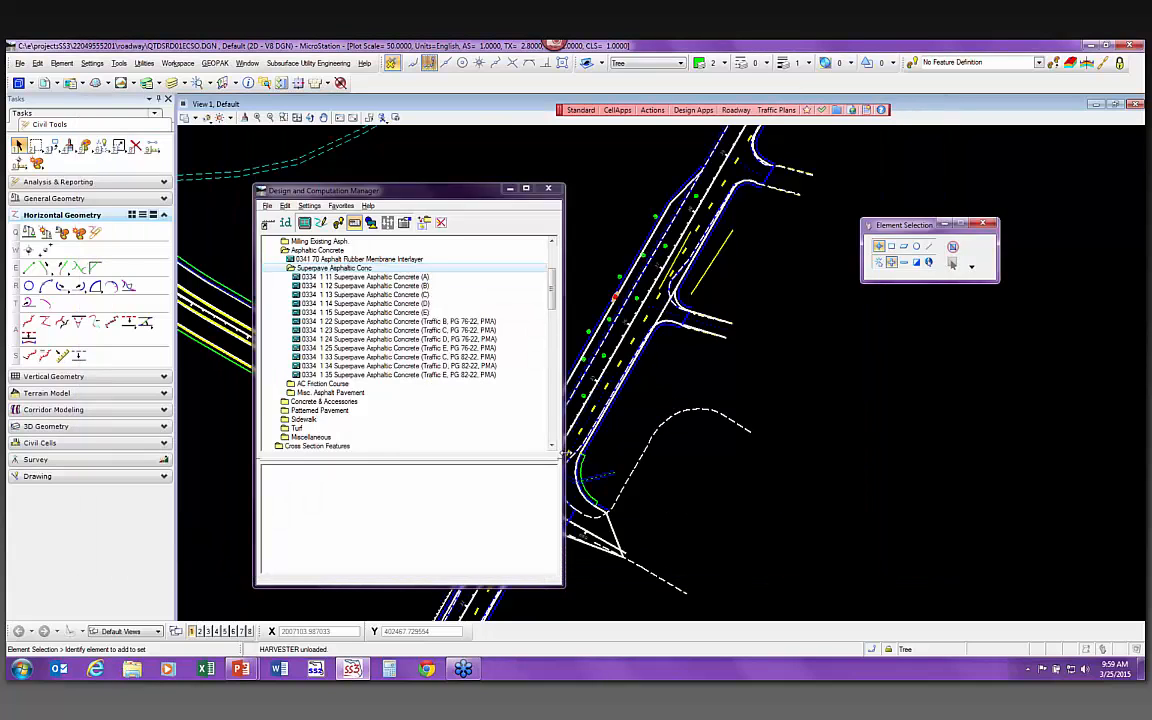
left_click_drag(564, 456, 690, 456)
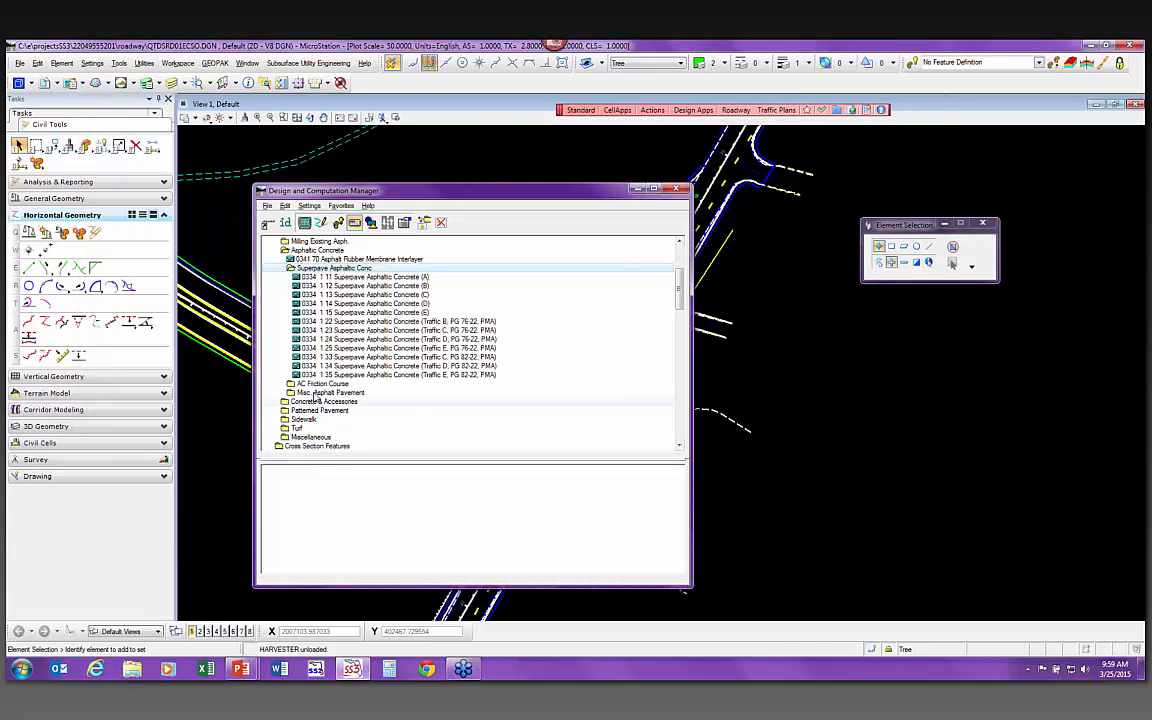
double_click(330, 268)
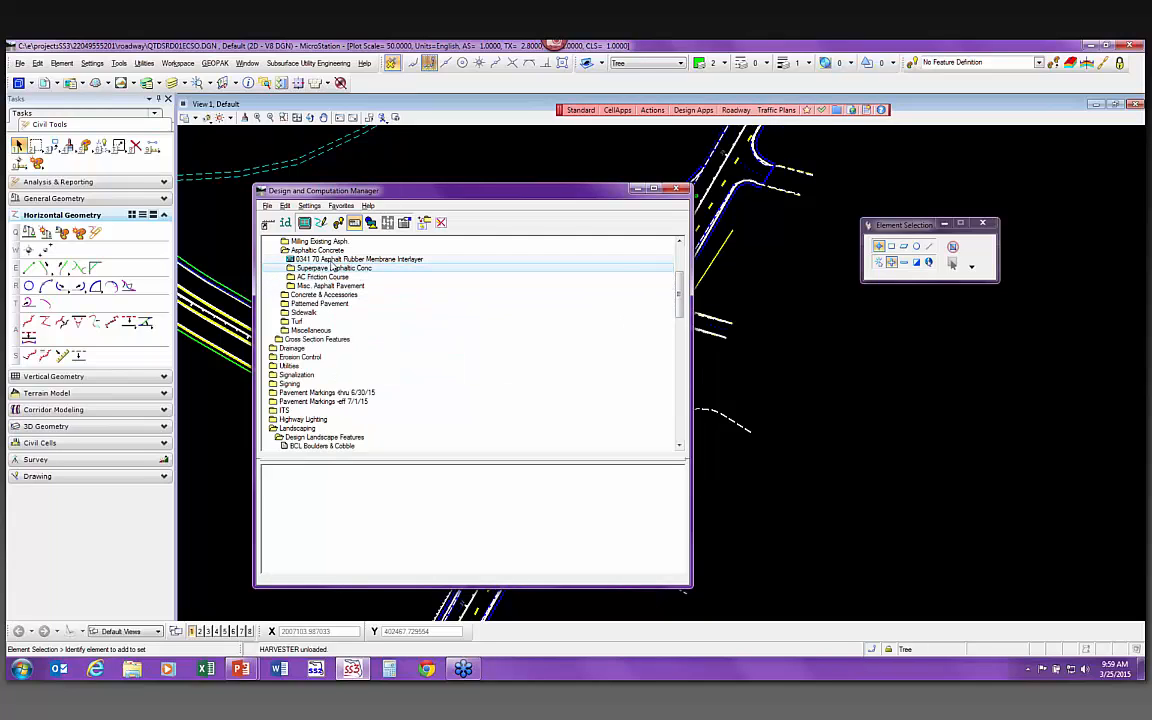
double_click(300, 437)
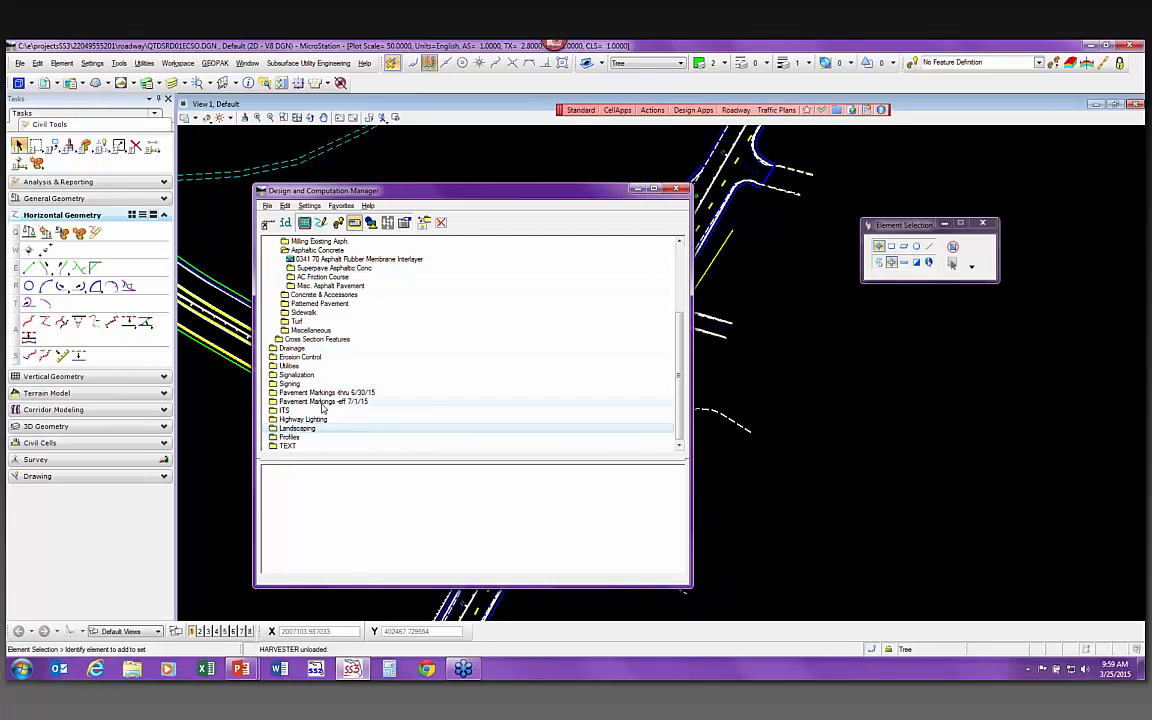
Expand the Plan Features folder under Roadway Design, and open its Guardrail folder and the Guardrail subfolder inside it
scroll(306, 337, "up", 1)
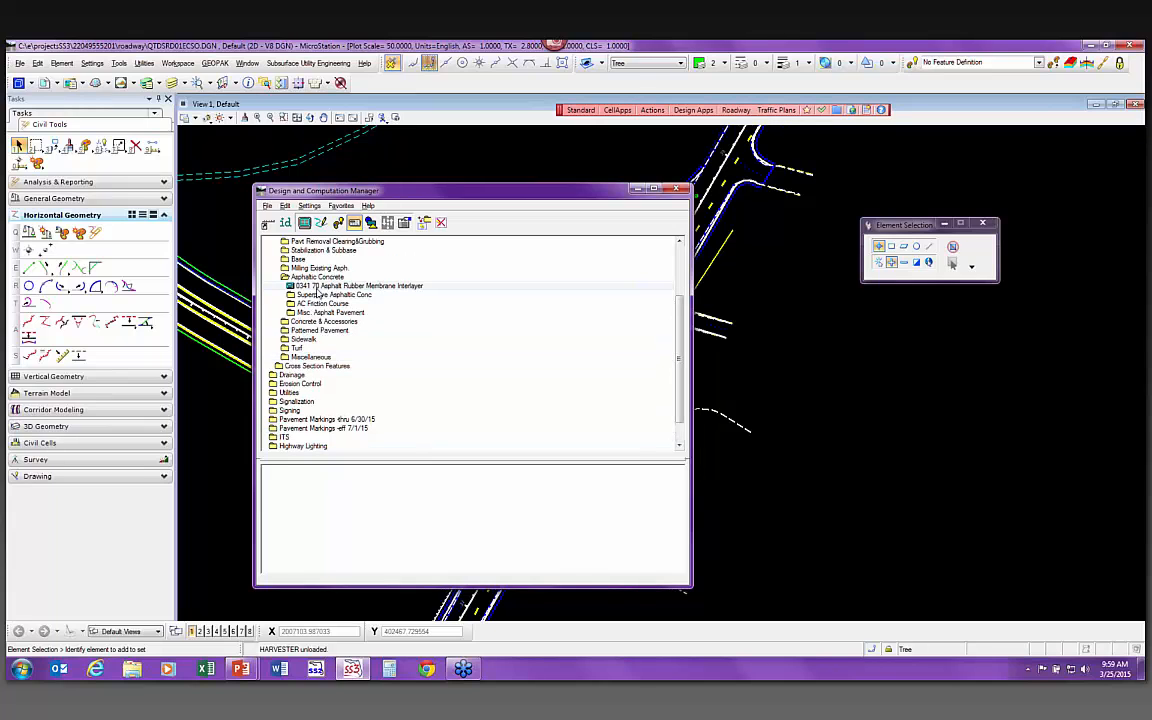
scroll(318, 292, "up", 10)
double_click(300, 274)
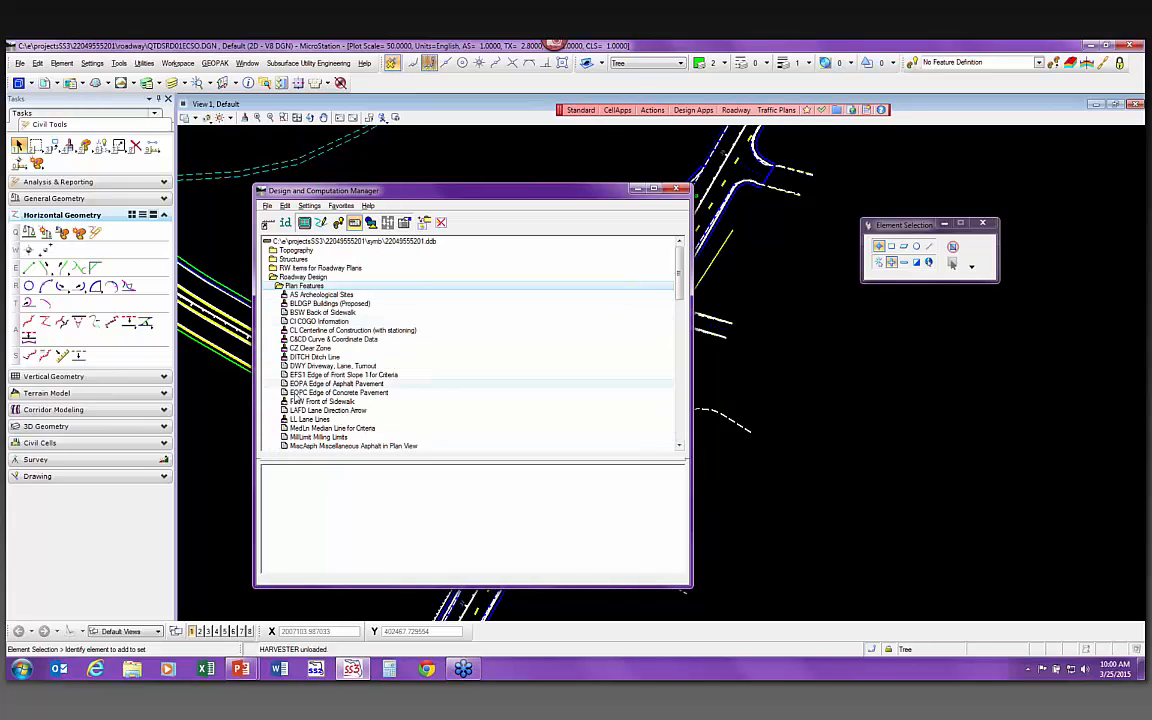
scroll(320, 410, "down", 5)
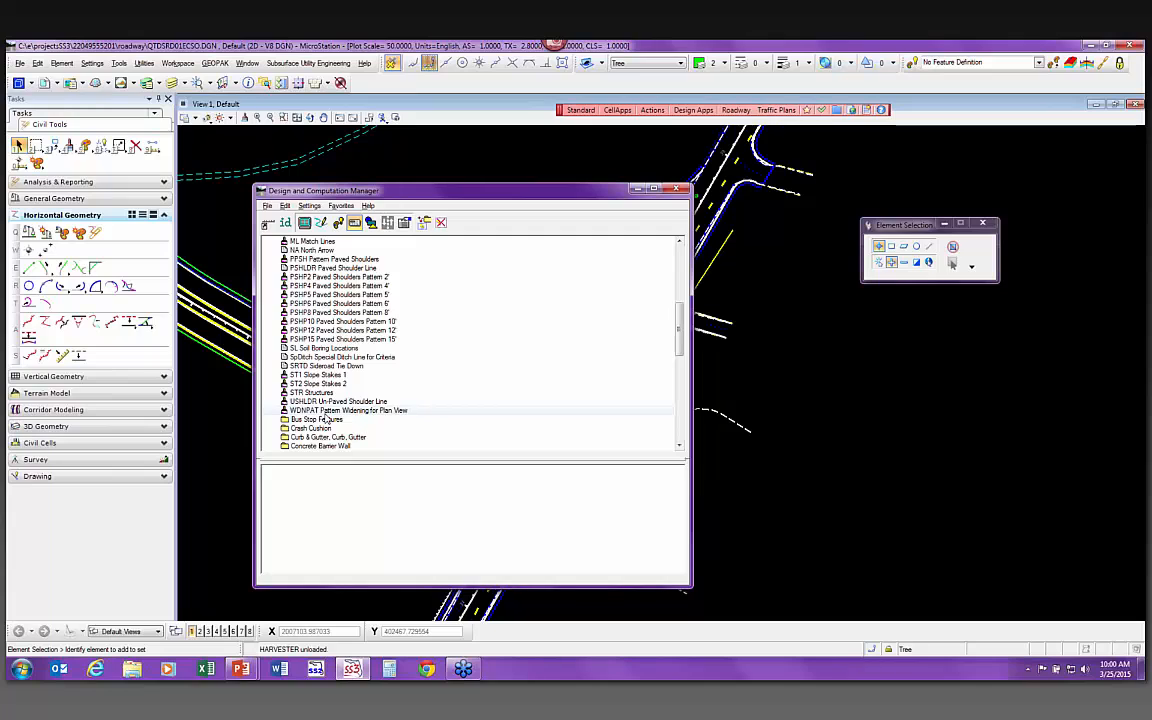
scroll(330, 418, "down", 1)
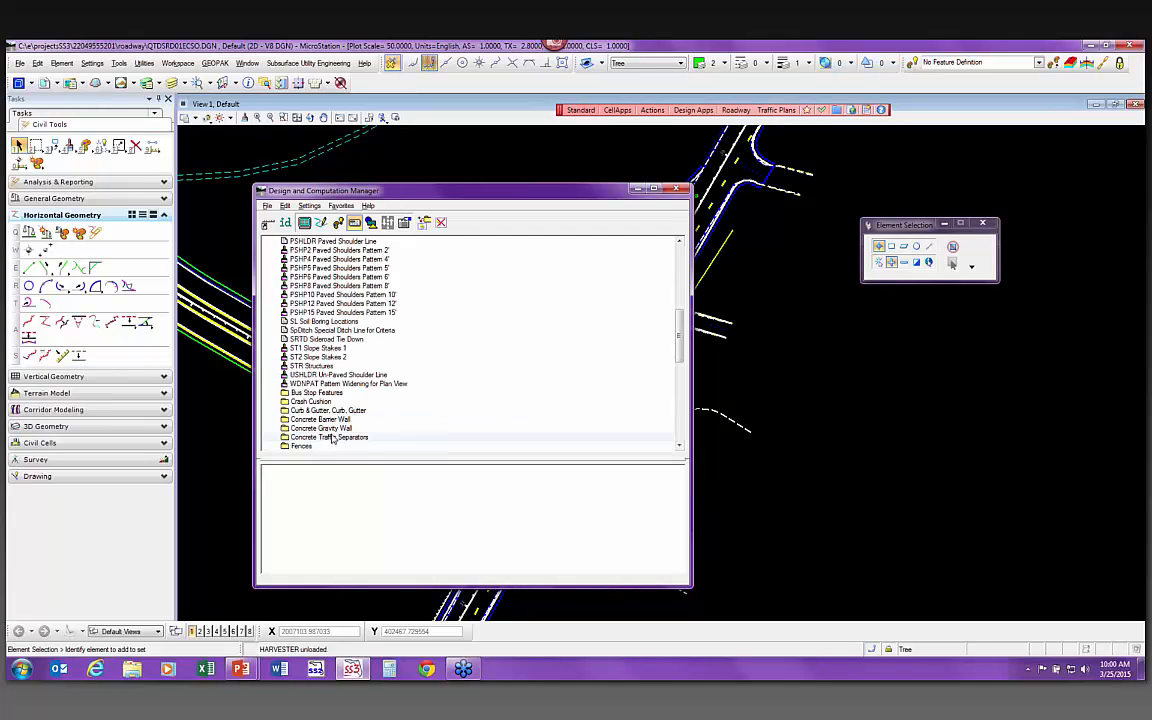
scroll(336, 437, "down", 5)
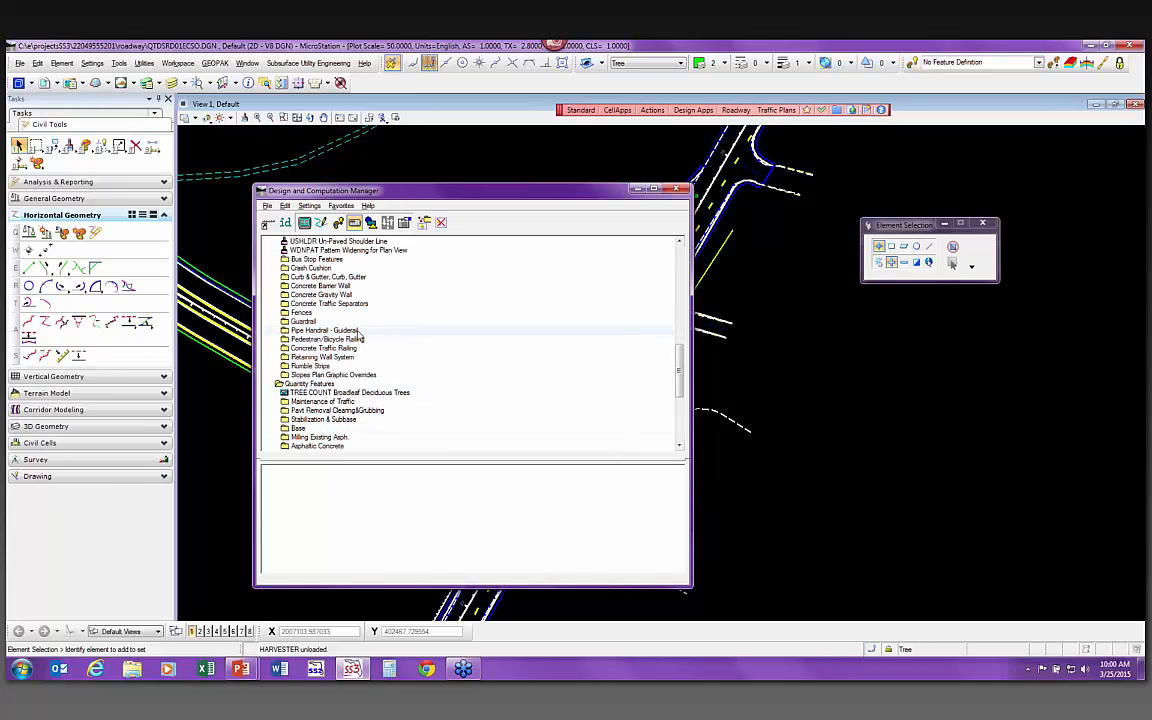
double_click(320, 322)
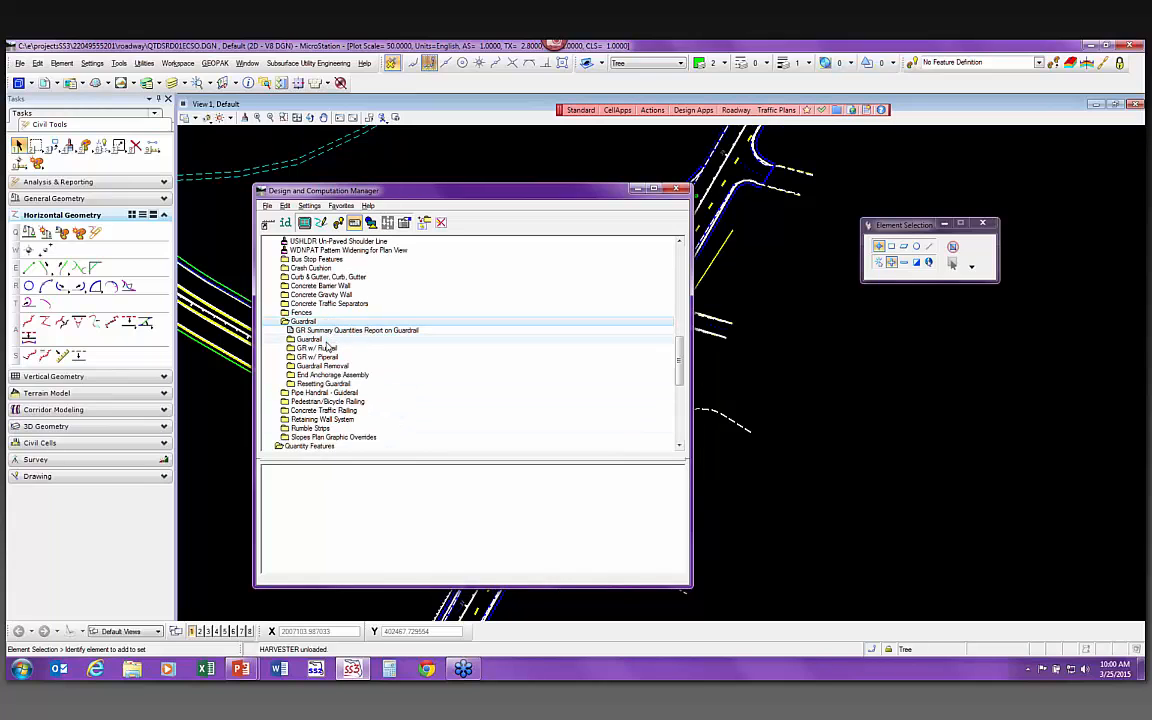
double_click(310, 339)
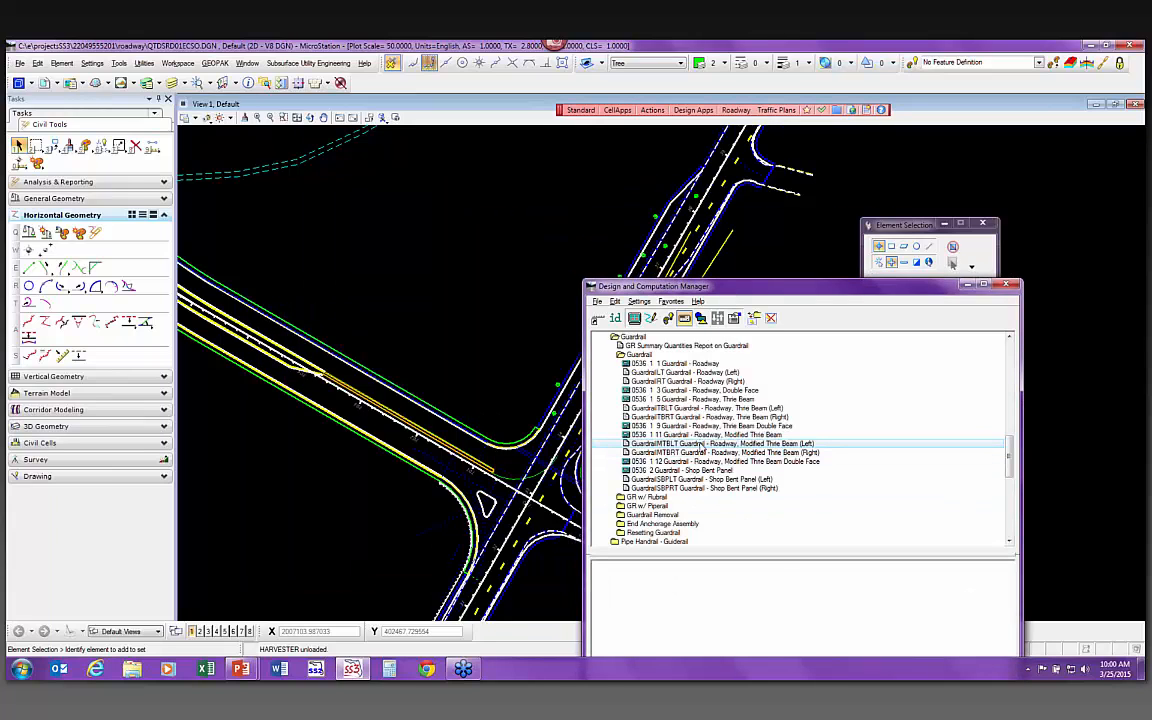
Activate design mode for GuardrailPiperailRT Guardrail - Roadway (Right) from the GR w/ Piperail folder, and move the manager window clear of the plan
left_click(700, 443)
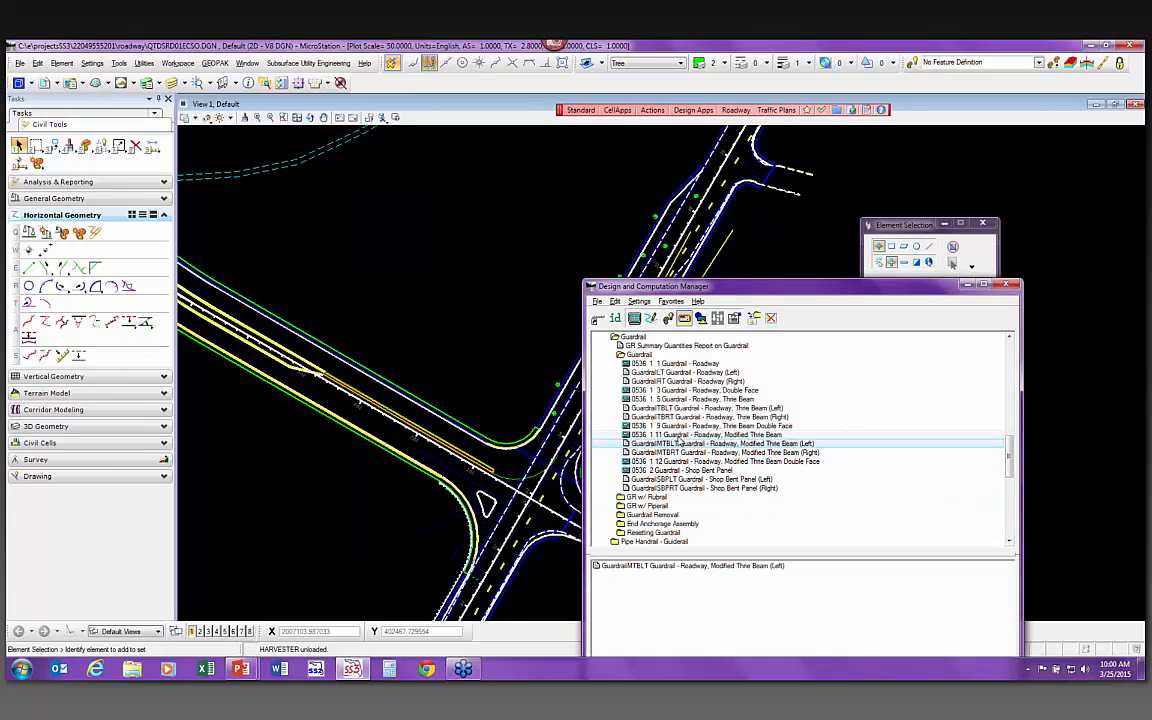
double_click(667, 507)
scroll(680, 480, "down", 3)
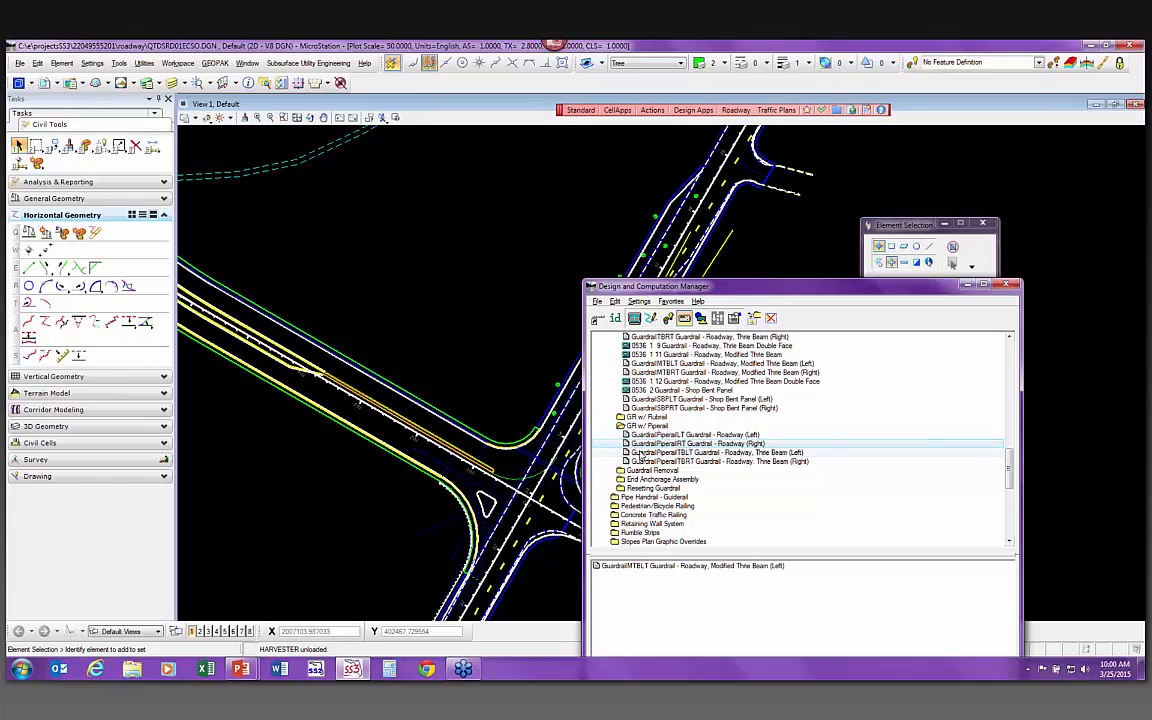
double_click(676, 445)
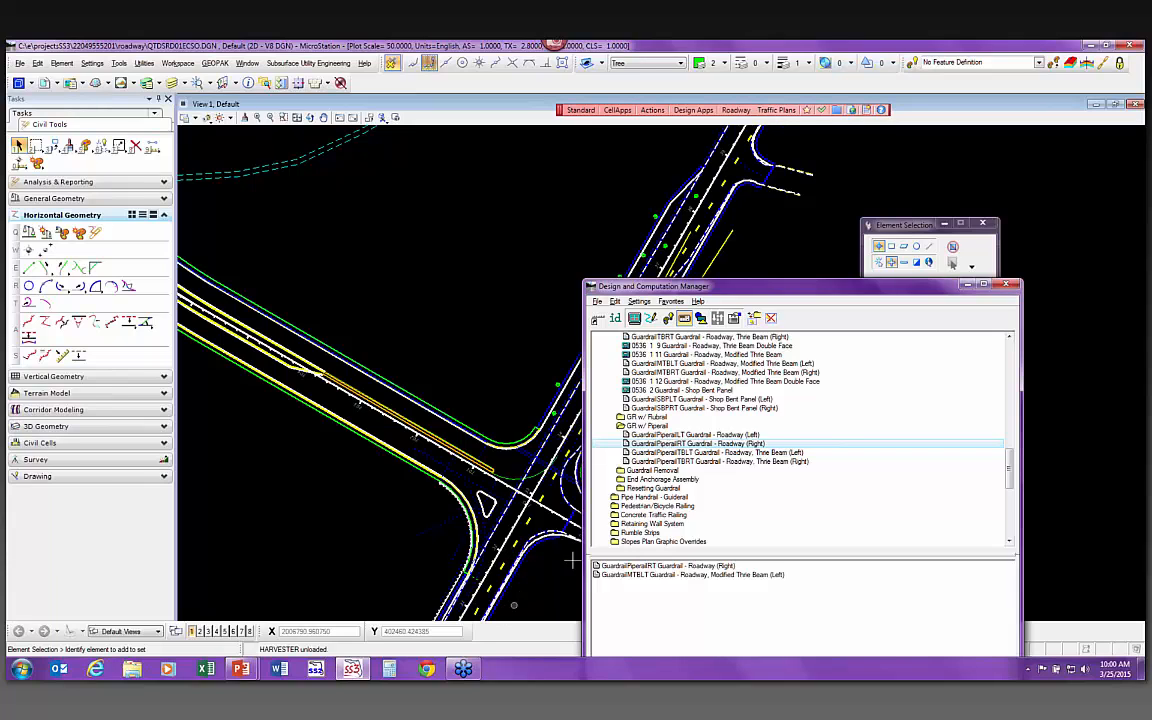
left_click(651, 318)
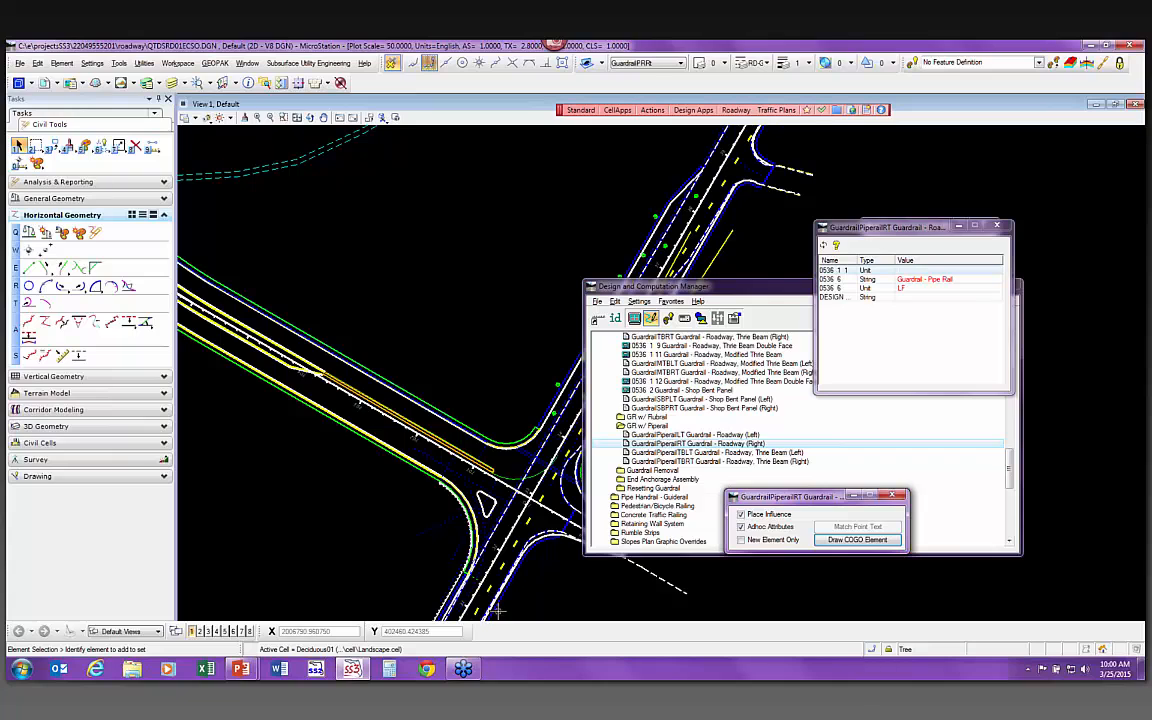
left_click(736, 289)
left_click_drag(736, 289, 998, 379)
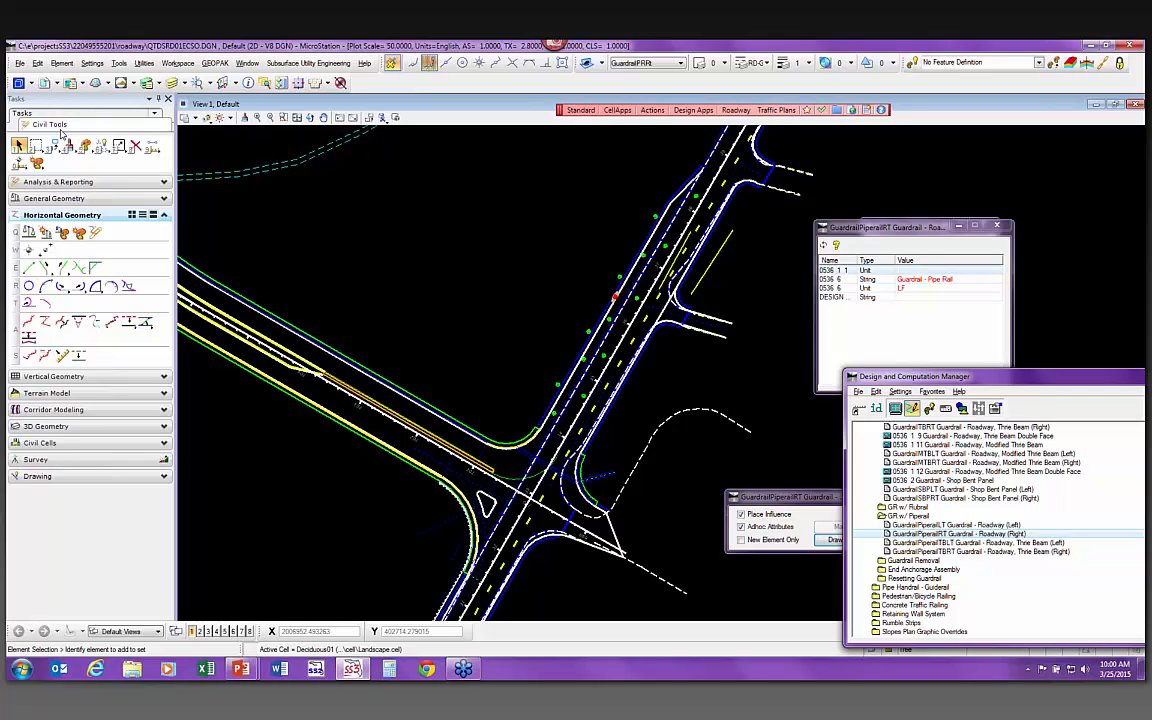
Draw a guardrail line beside the side road from near the intersection curve up to the next driveway, about 100 by 179 in X and Y
left_click(46, 117)
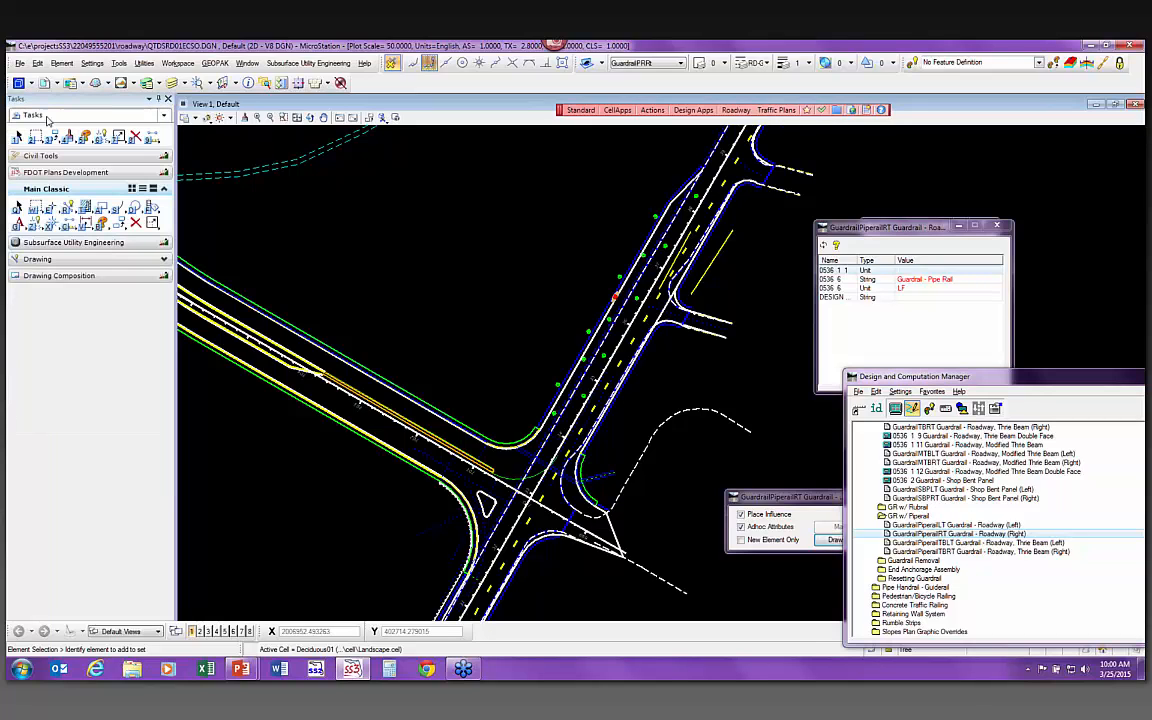
left_click(68, 206)
left_click(122, 233)
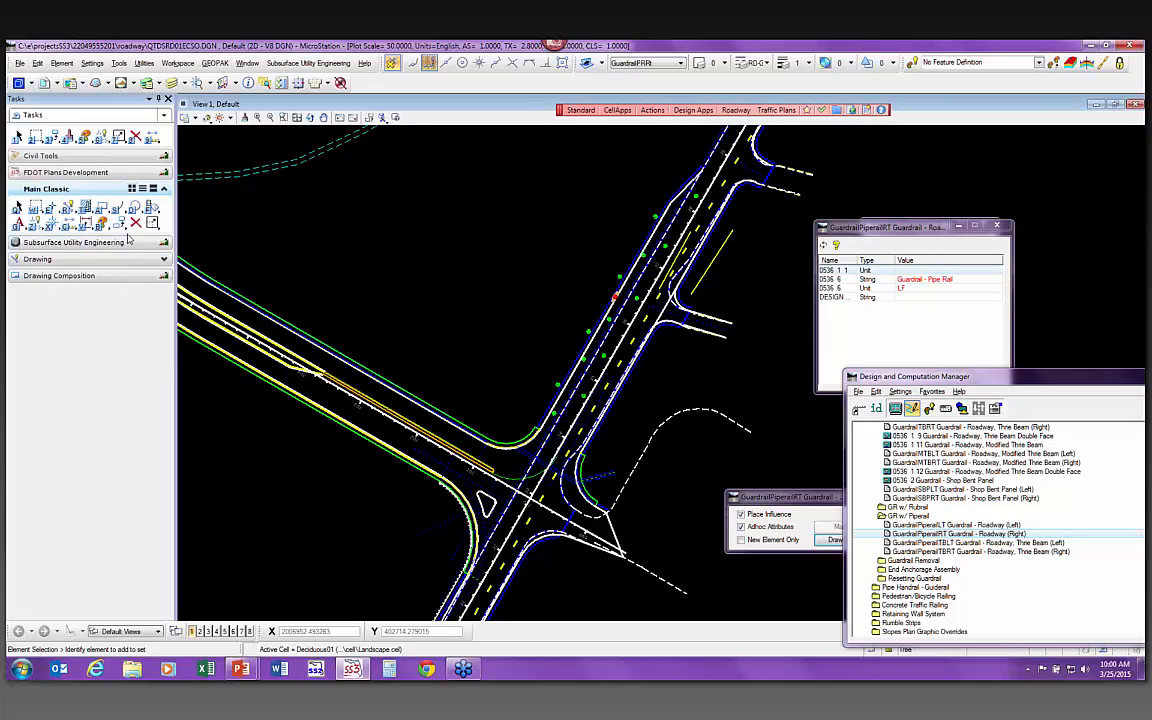
left_click(593, 455)
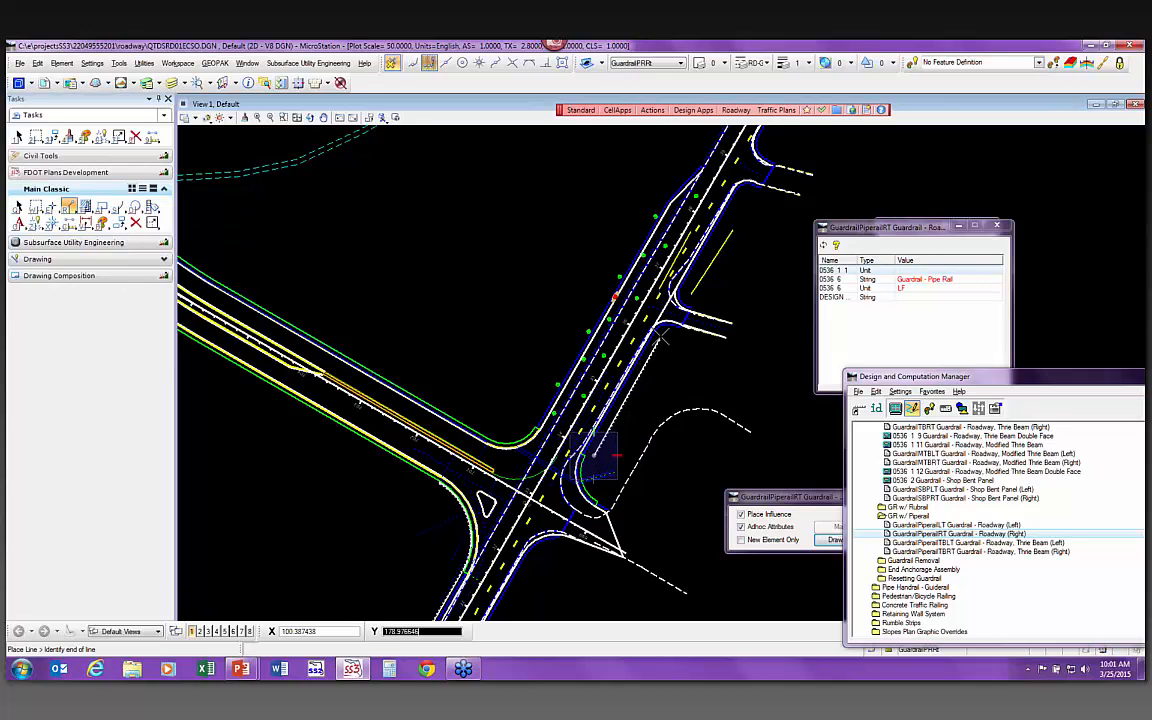
left_click(666, 337)
right_click(666, 337)
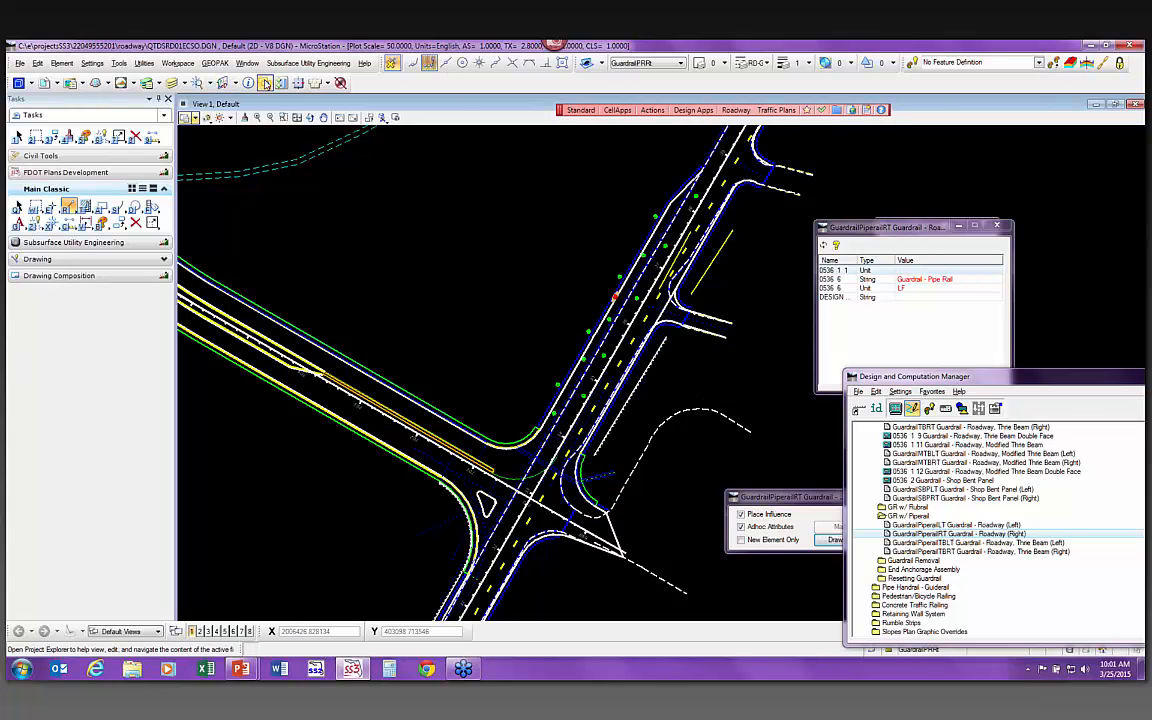
Examine the DDB feature and adhoc attributes of the guardrail line just drawn in the Application Attribute Viewer, and close the viewer
left_click(250, 83)
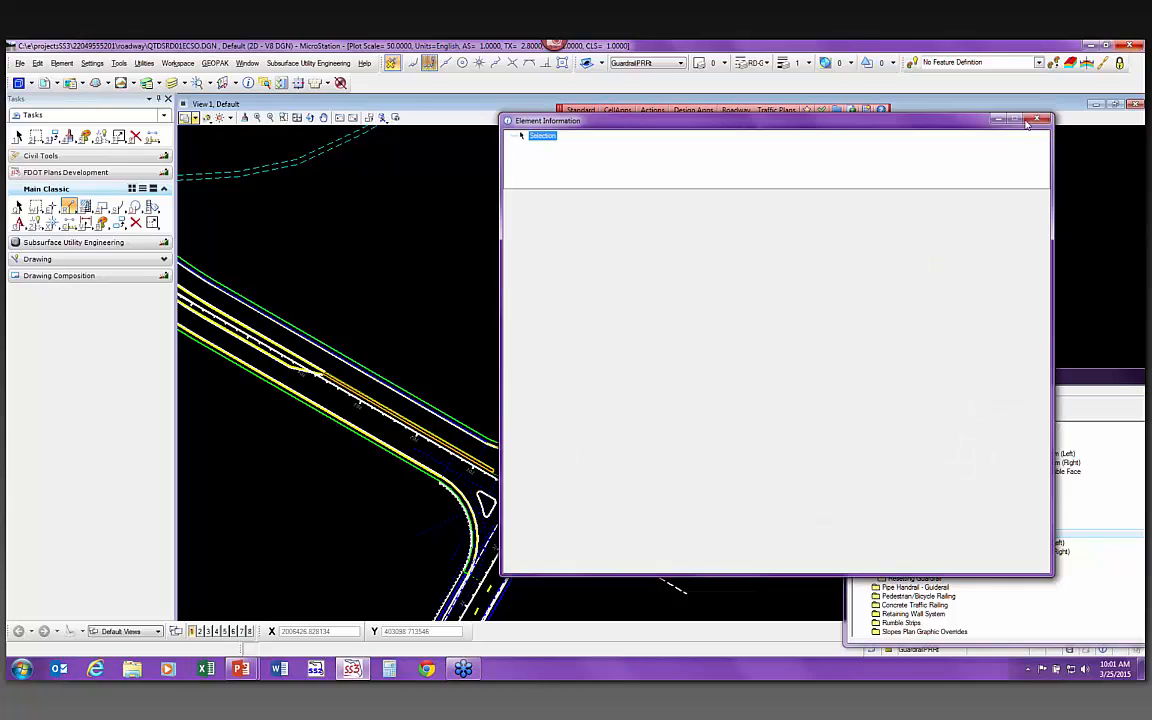
left_click(1035, 120)
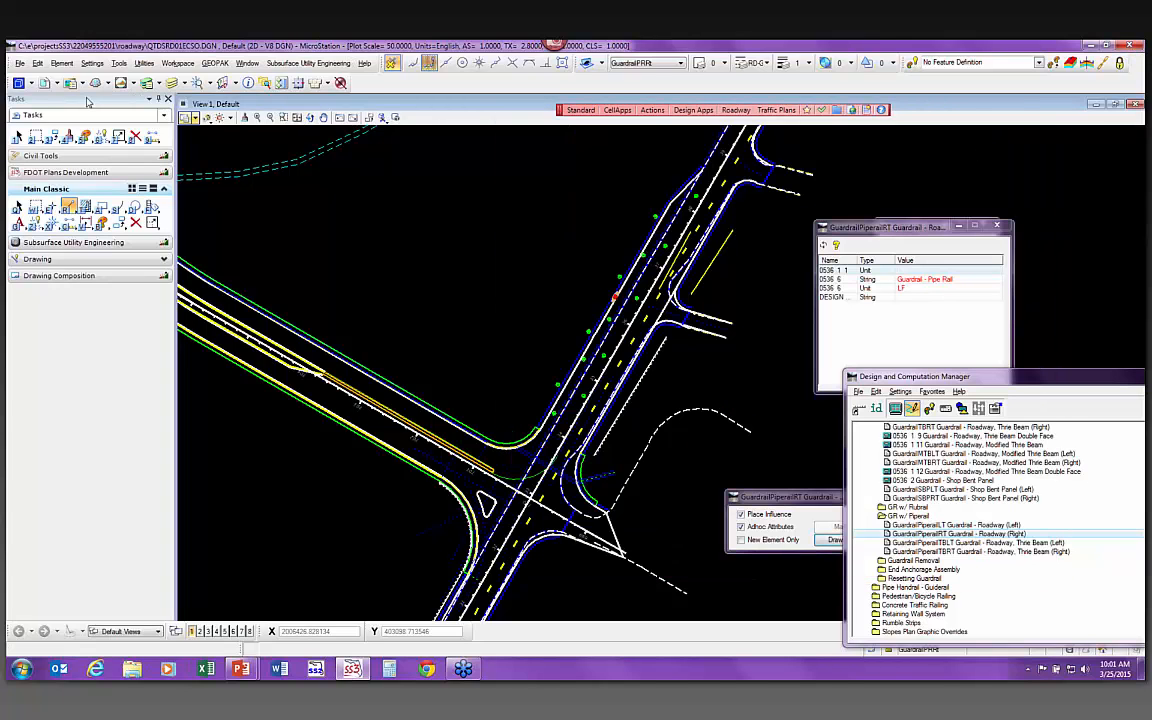
left_click(215, 63)
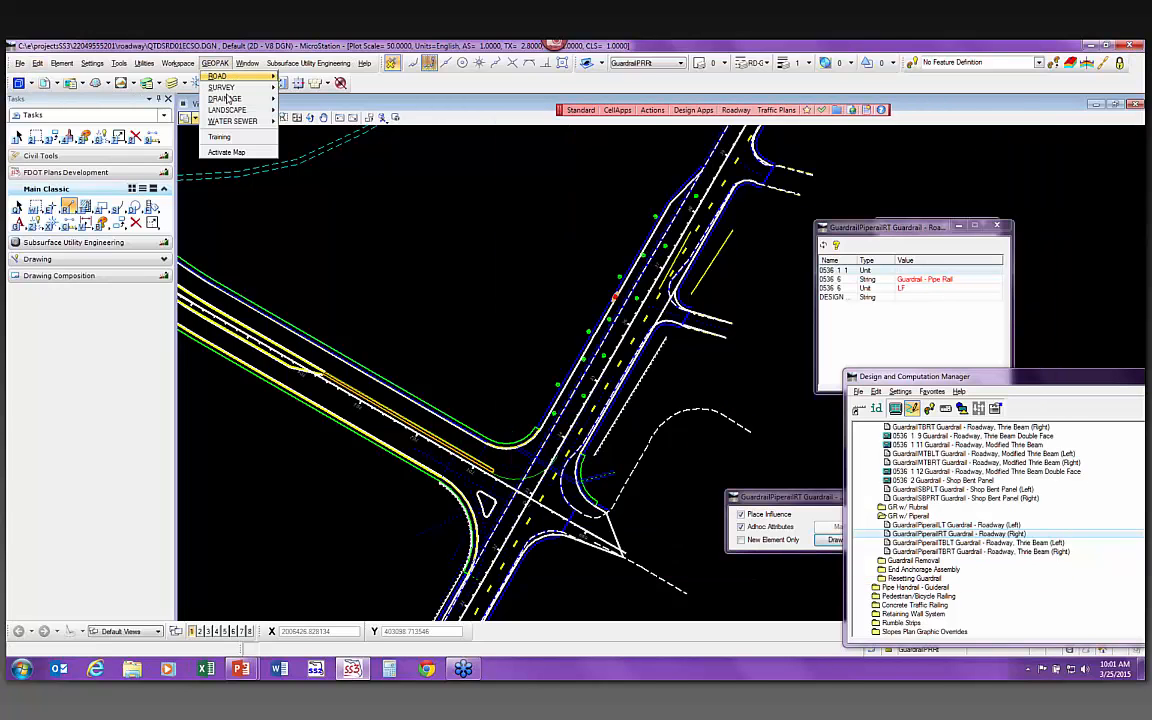
mouse_move(225, 76)
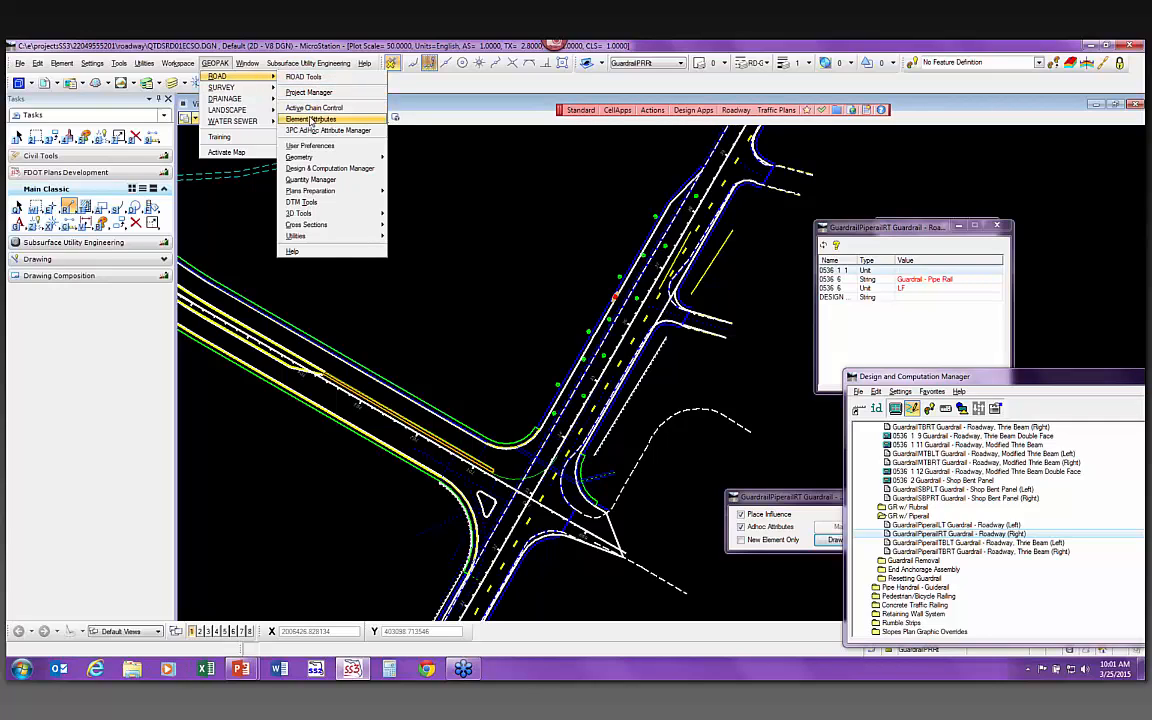
left_click(311, 120)
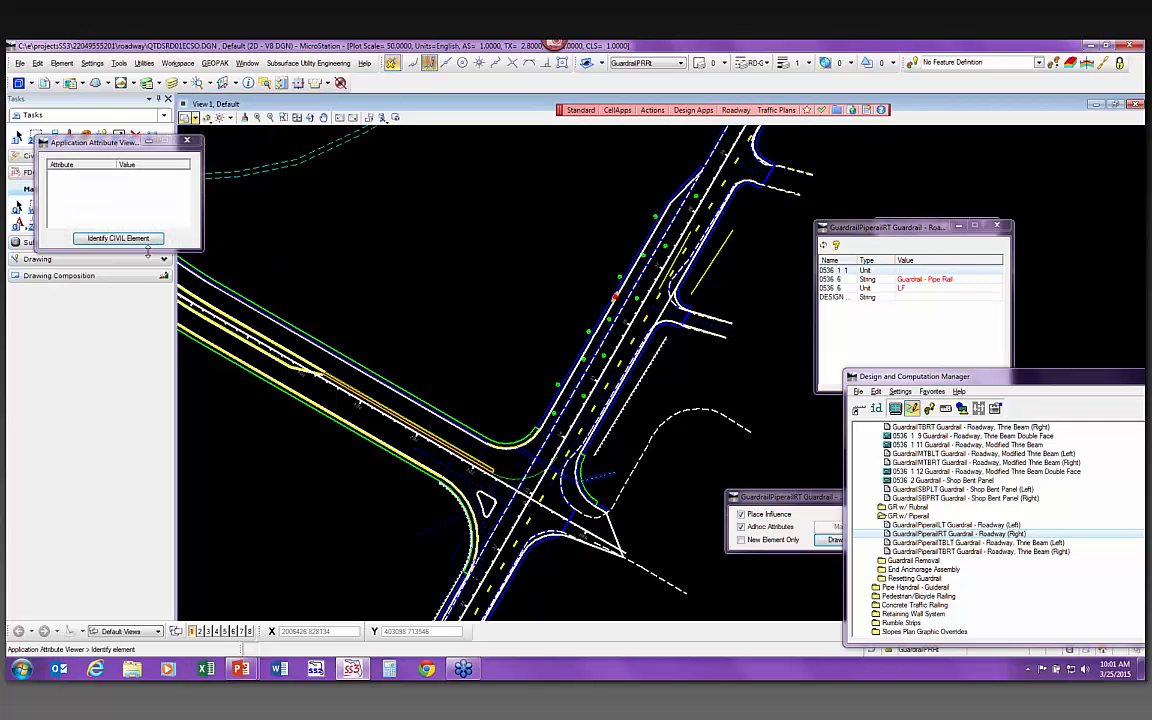
left_click(145, 241)
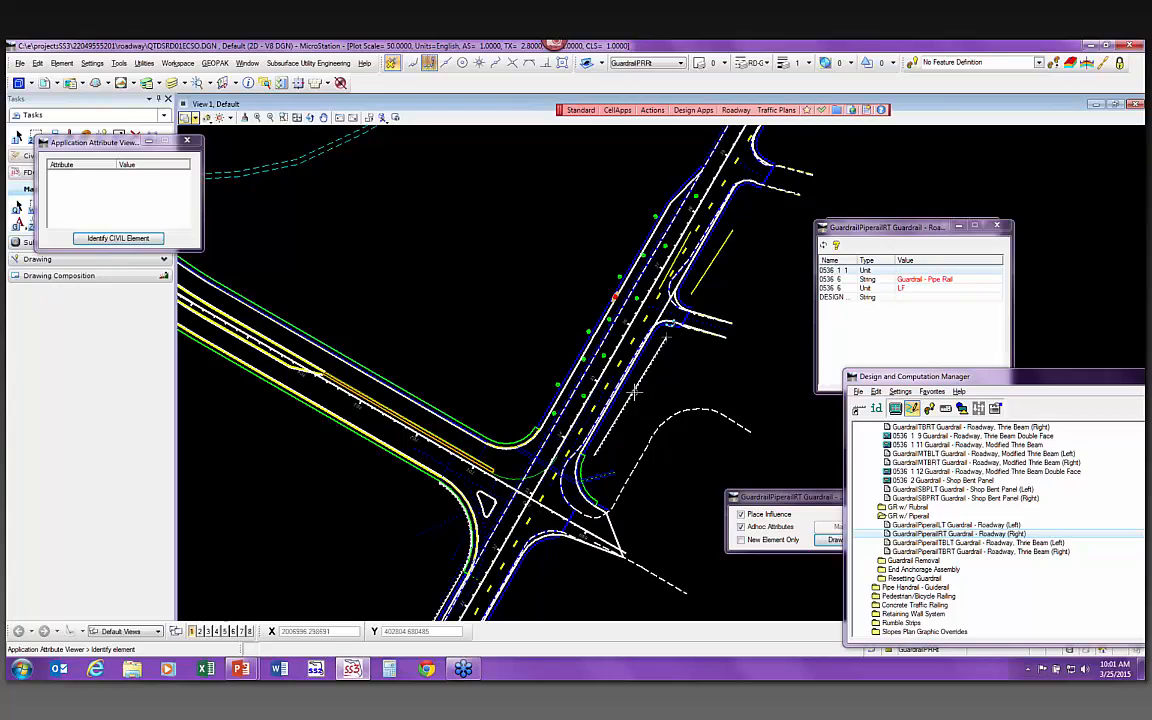
left_click(650, 390)
left_click(655, 390)
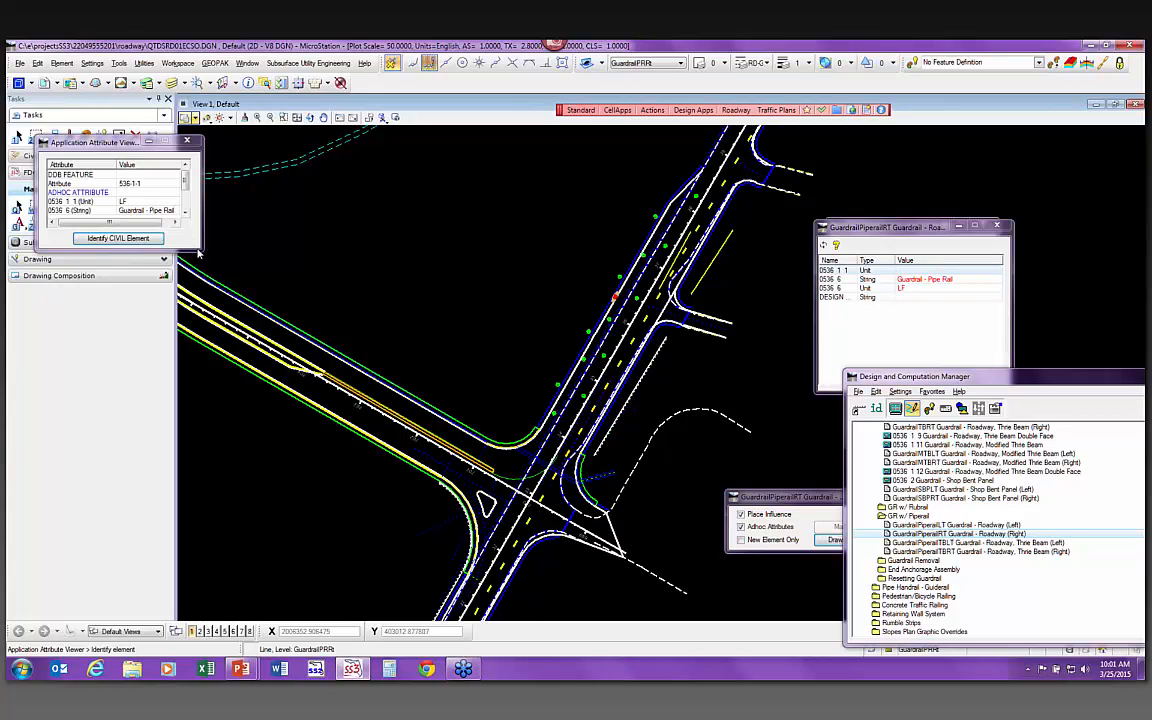
left_click_drag(201, 248, 435, 365)
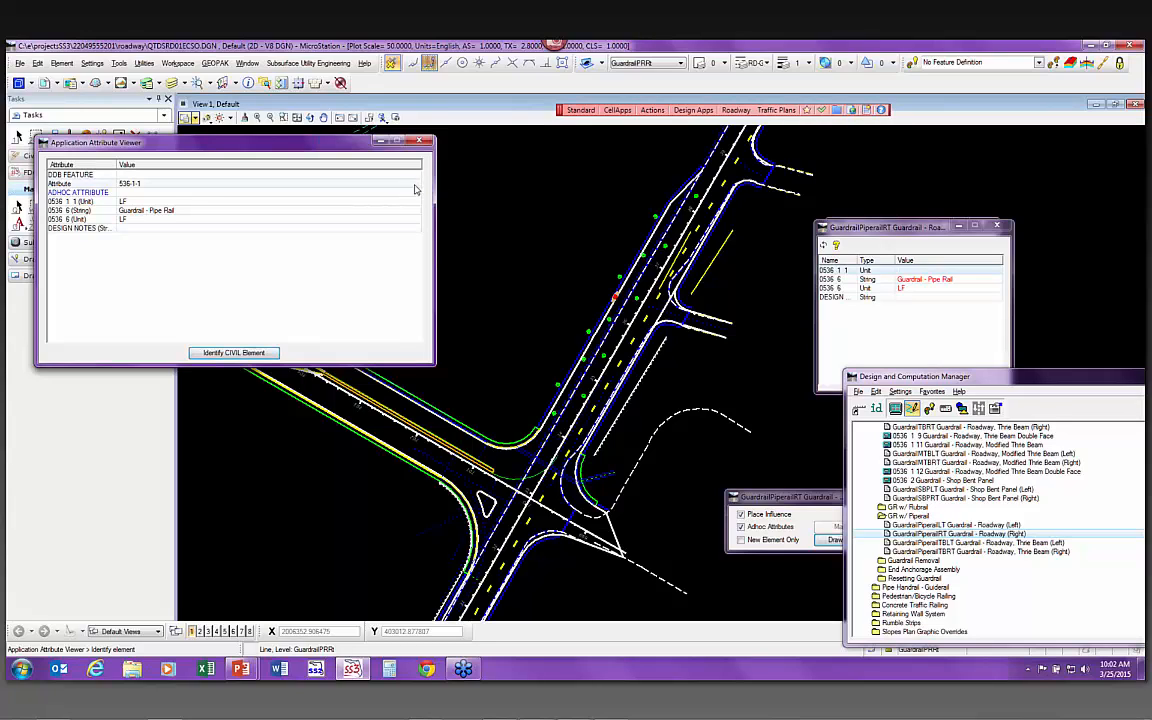
left_click(421, 143)
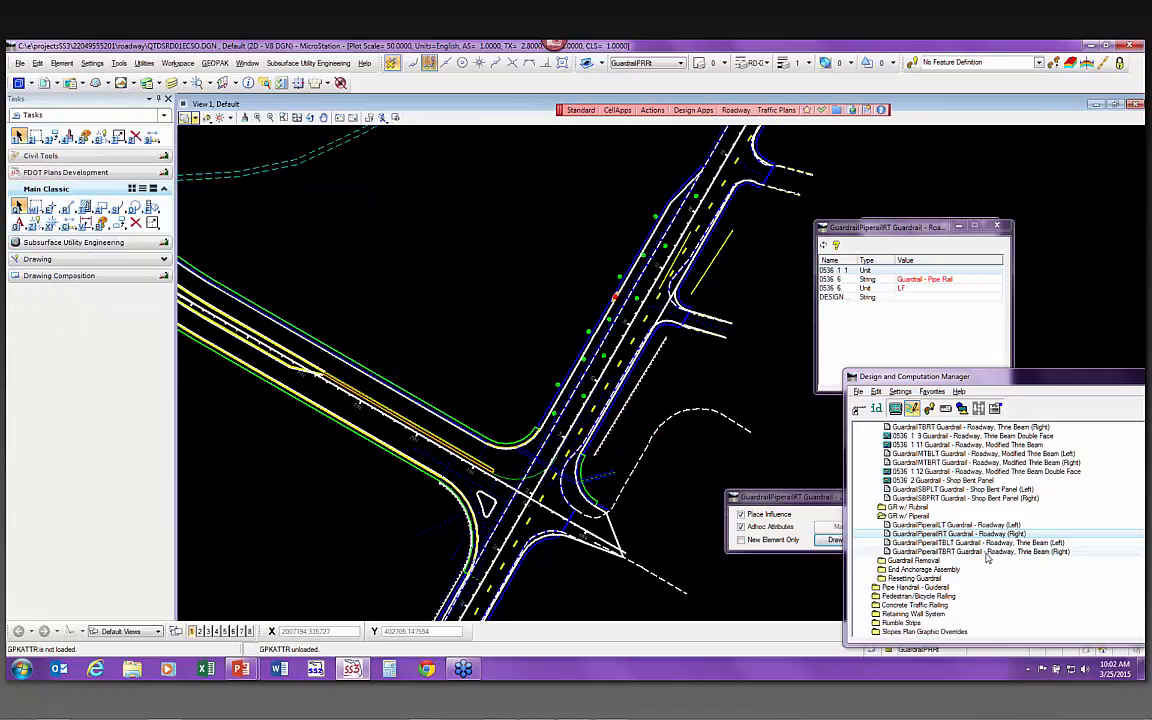
Switch the Design and Computation Manager to quantity computation and try to compute the collected items in the active design file
left_click(945, 409)
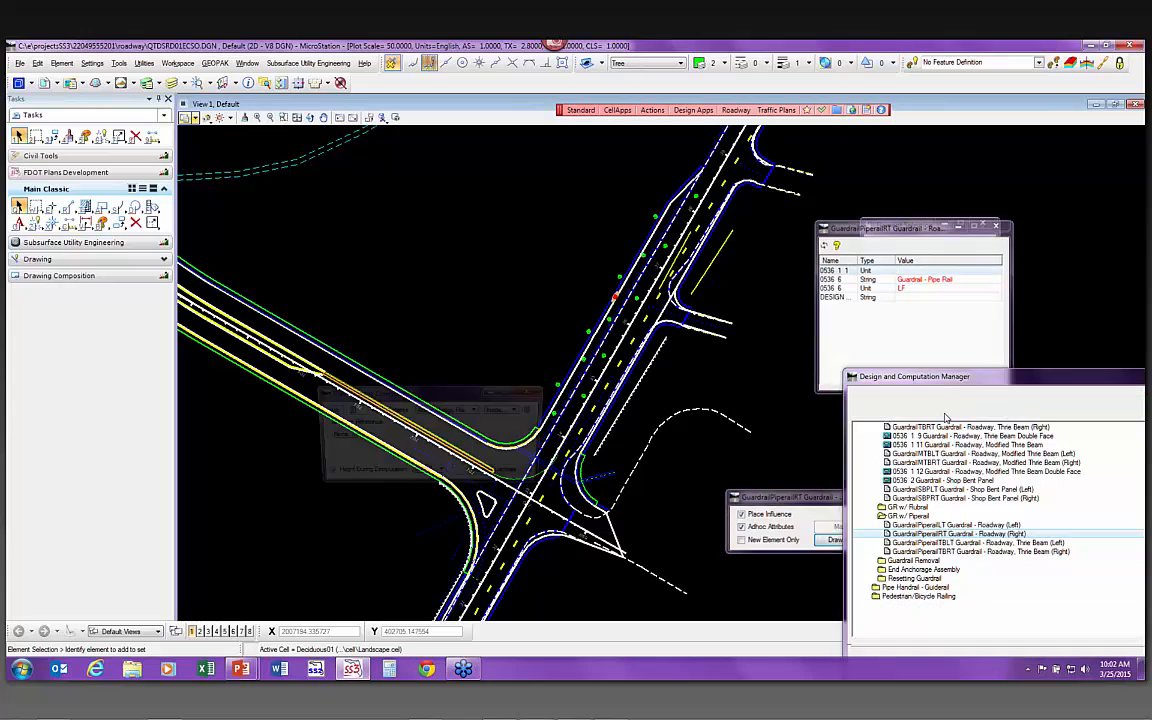
left_click(505, 473)
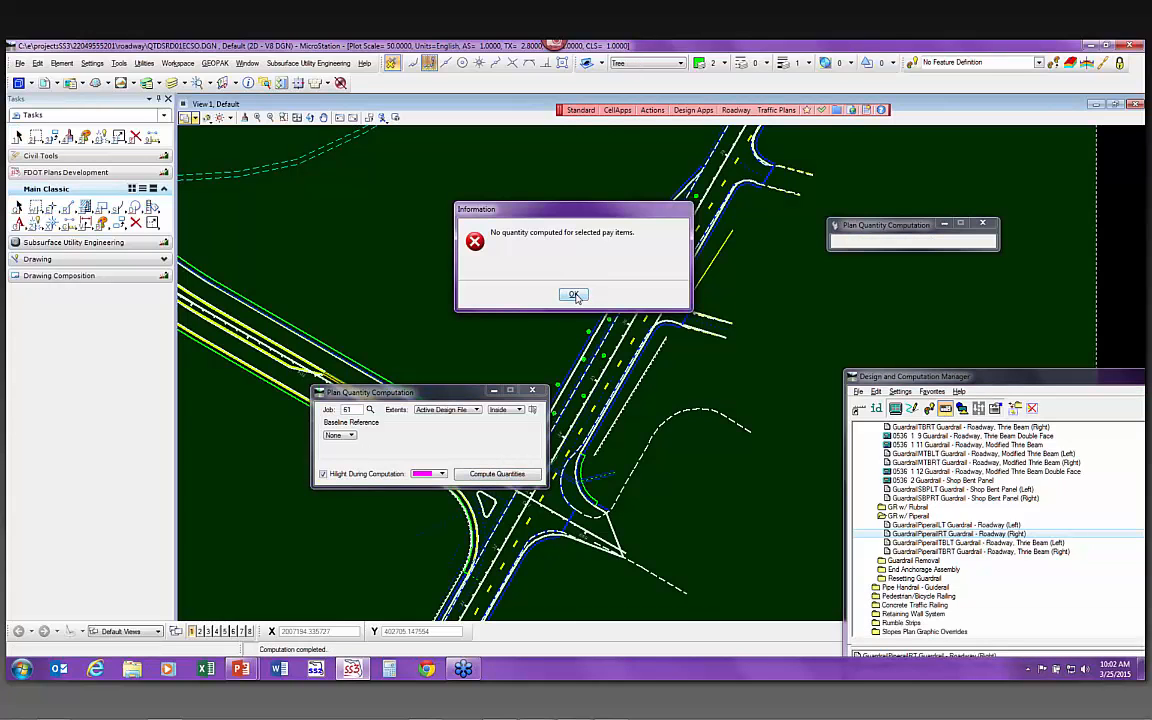
left_click(575, 296)
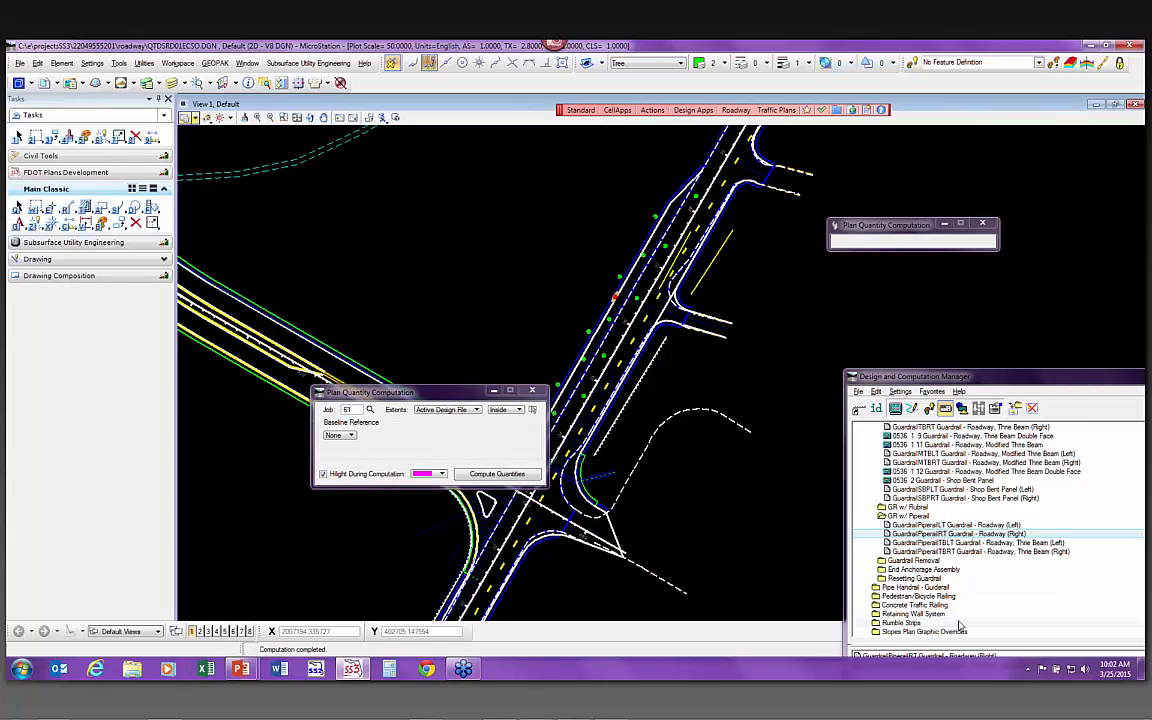
Bring the manager's collection list fully into reach and clear the guardrail items collected in it
left_click_drag(845, 372, 817, 295)
right_click(955, 588)
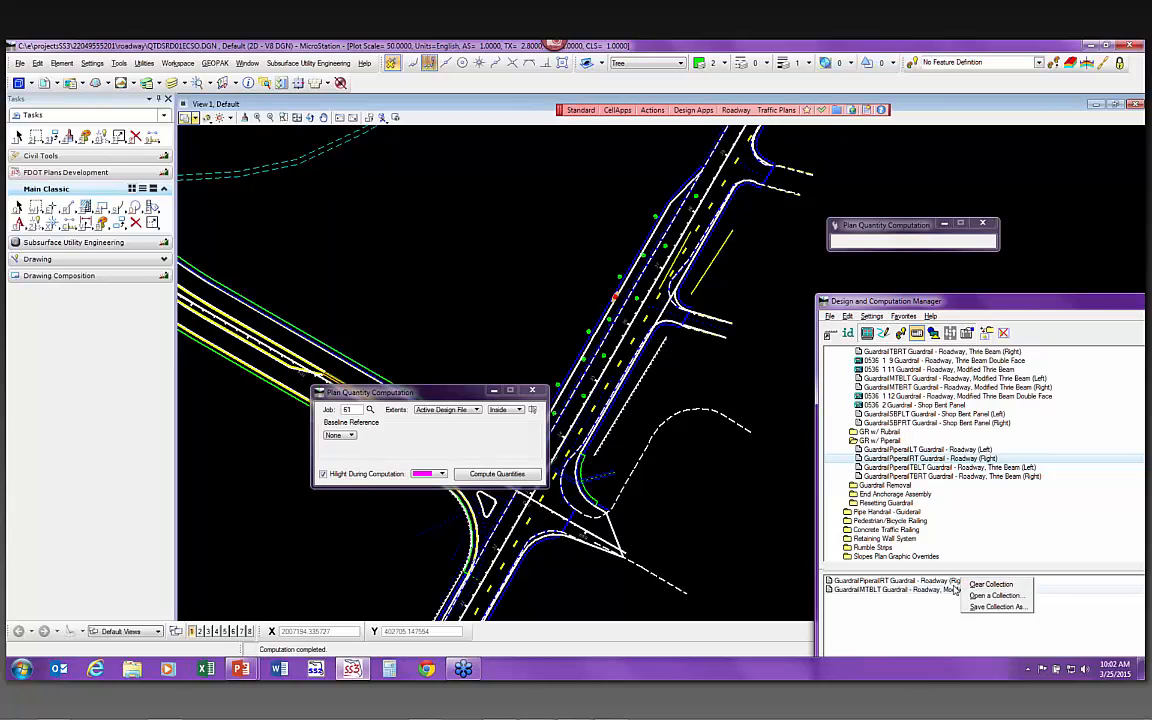
left_click(989, 584)
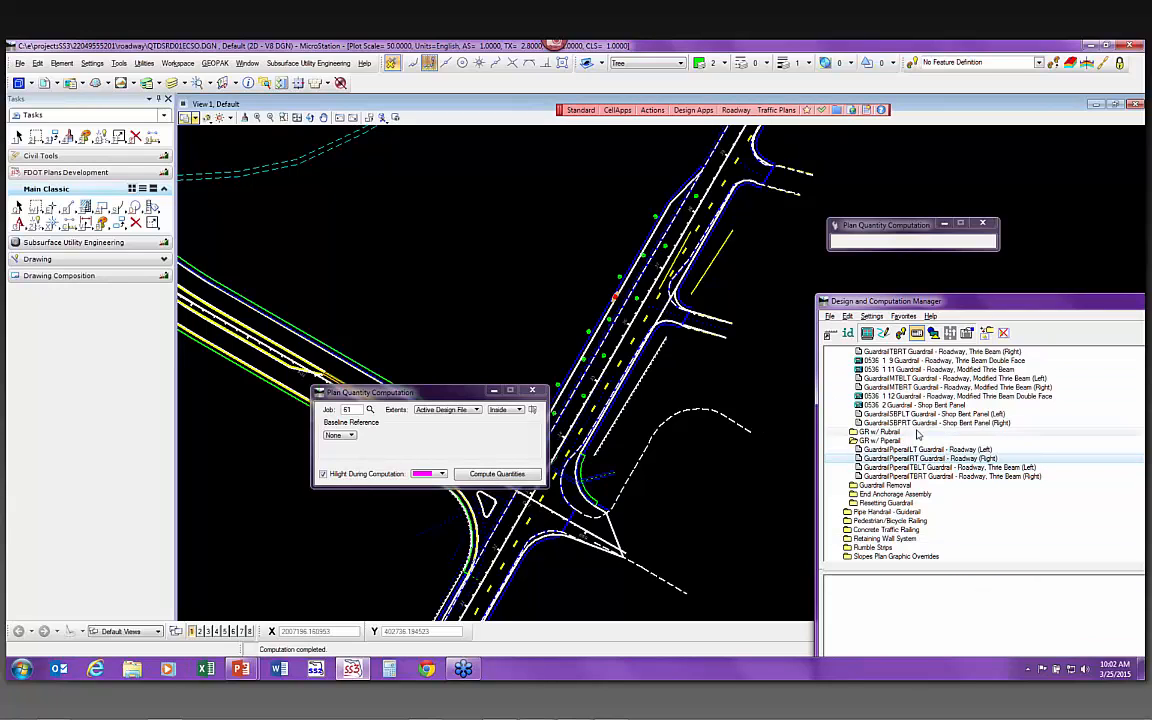
Compute plan quantities for pay item 0536 1 1 Guardrail - Roadway, and exclude the Guardrail - Pipe Rail result from export
scroll(917, 434, "up", 4)
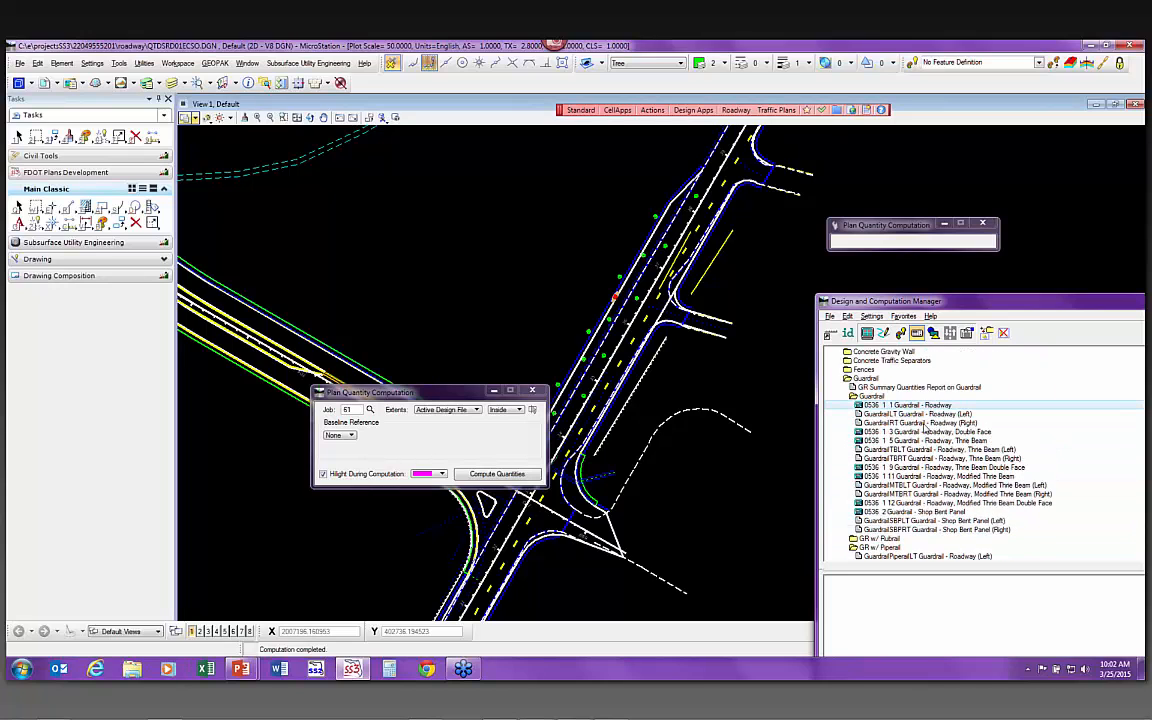
left_click(505, 475)
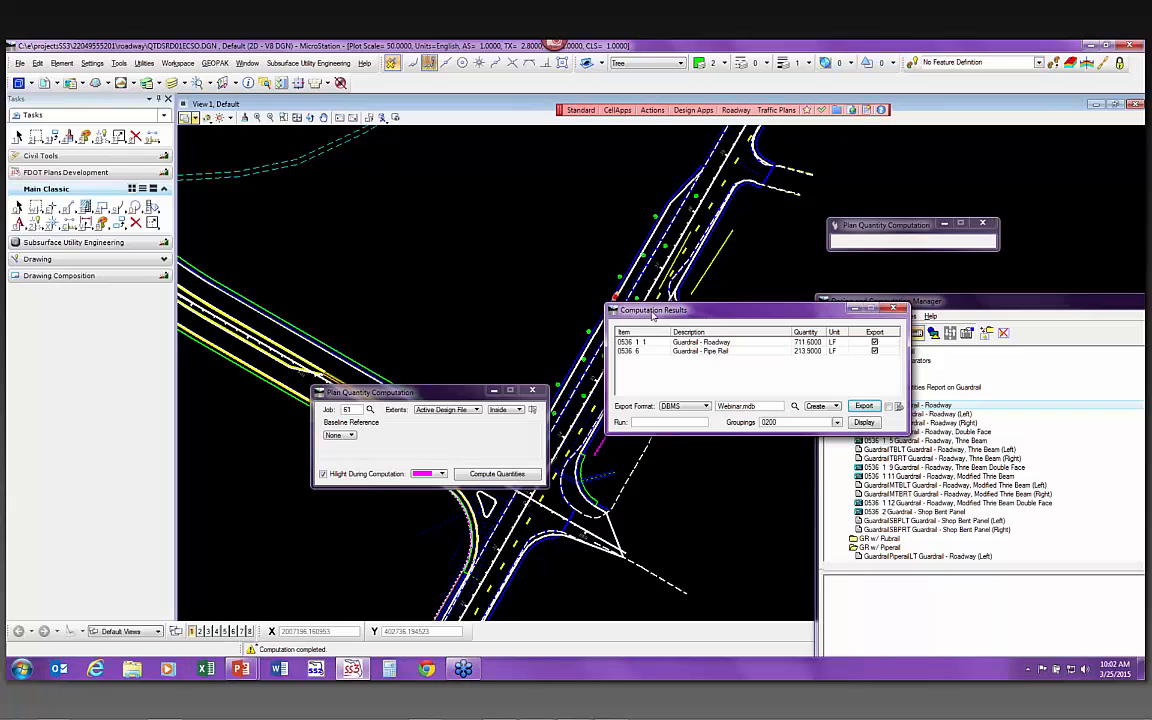
left_click_drag(646, 298, 321, 166)
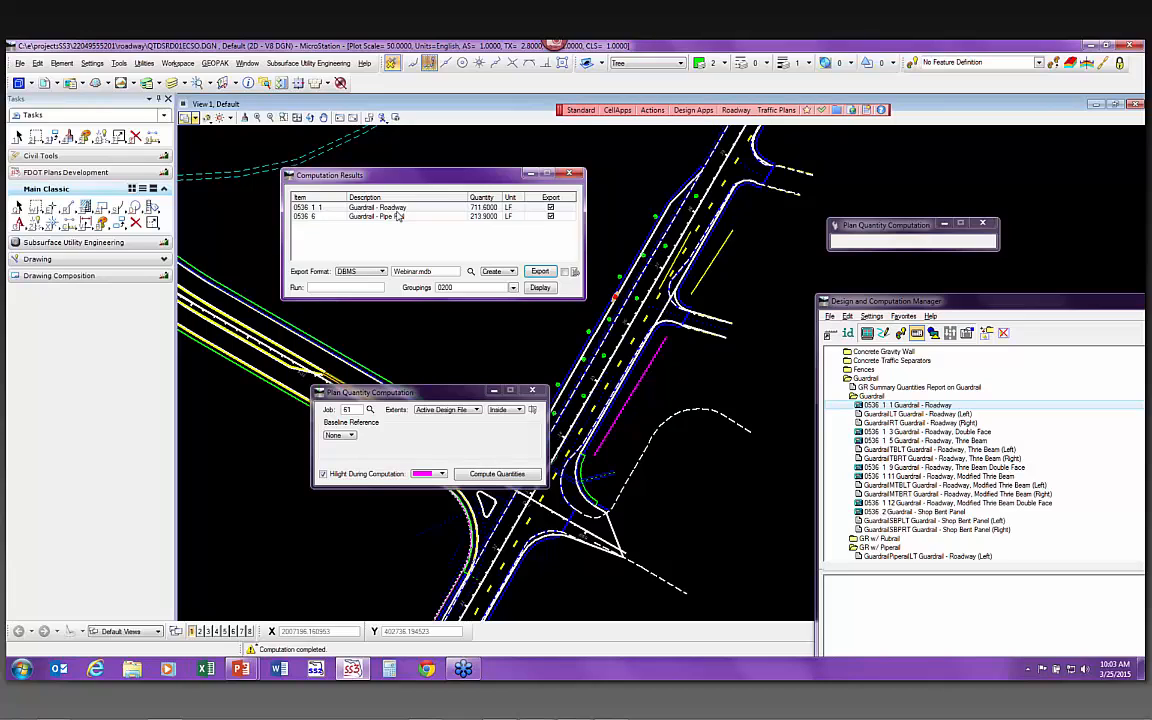
left_click(550, 216)
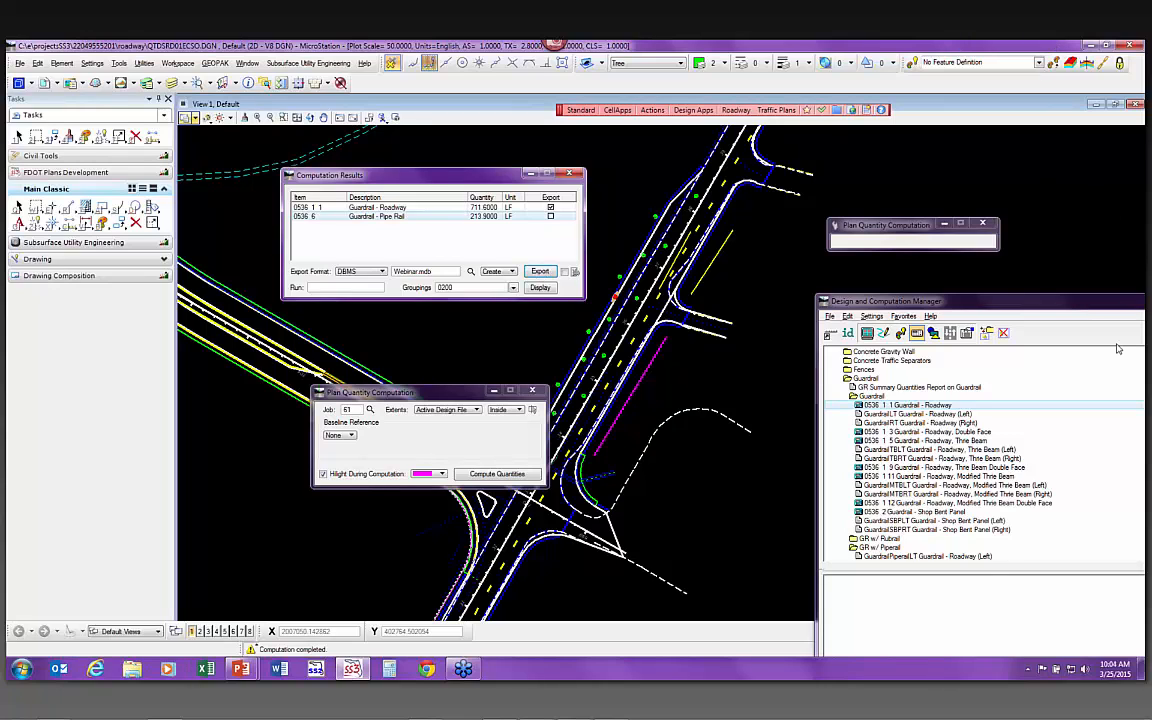
Close the Design and Computation Manager and save the changes to the project database 22049555201.ddb
left_click_drag(1081, 309, 787, 360)
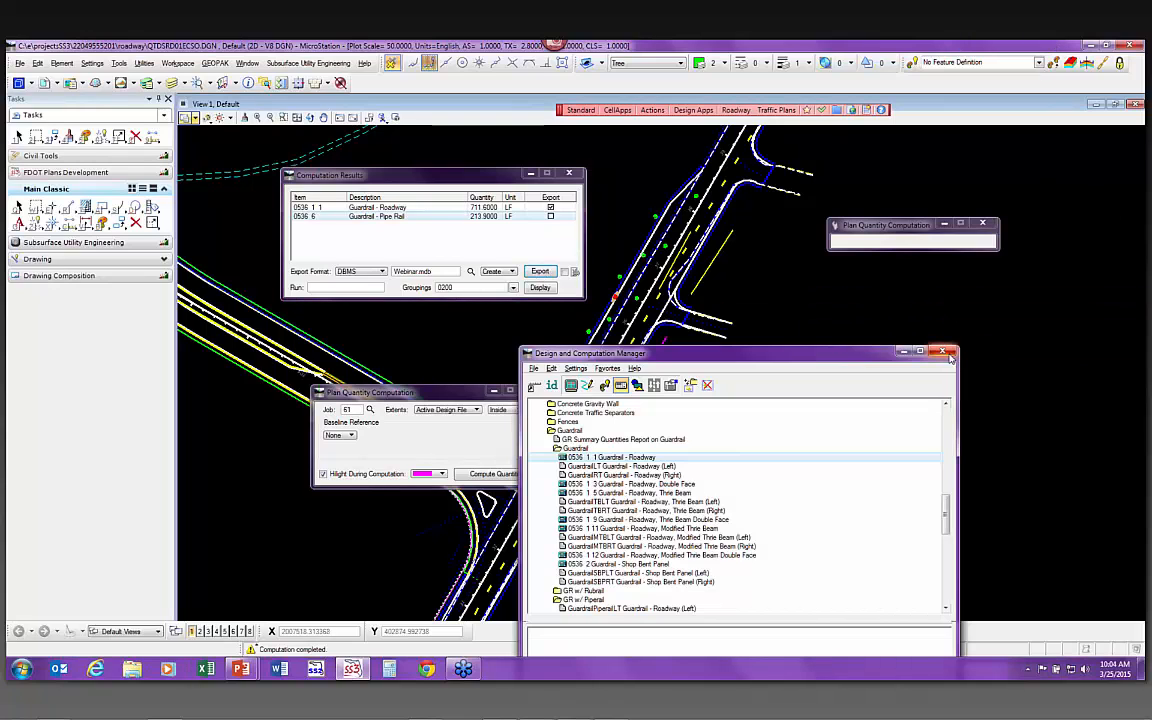
left_click(948, 353)
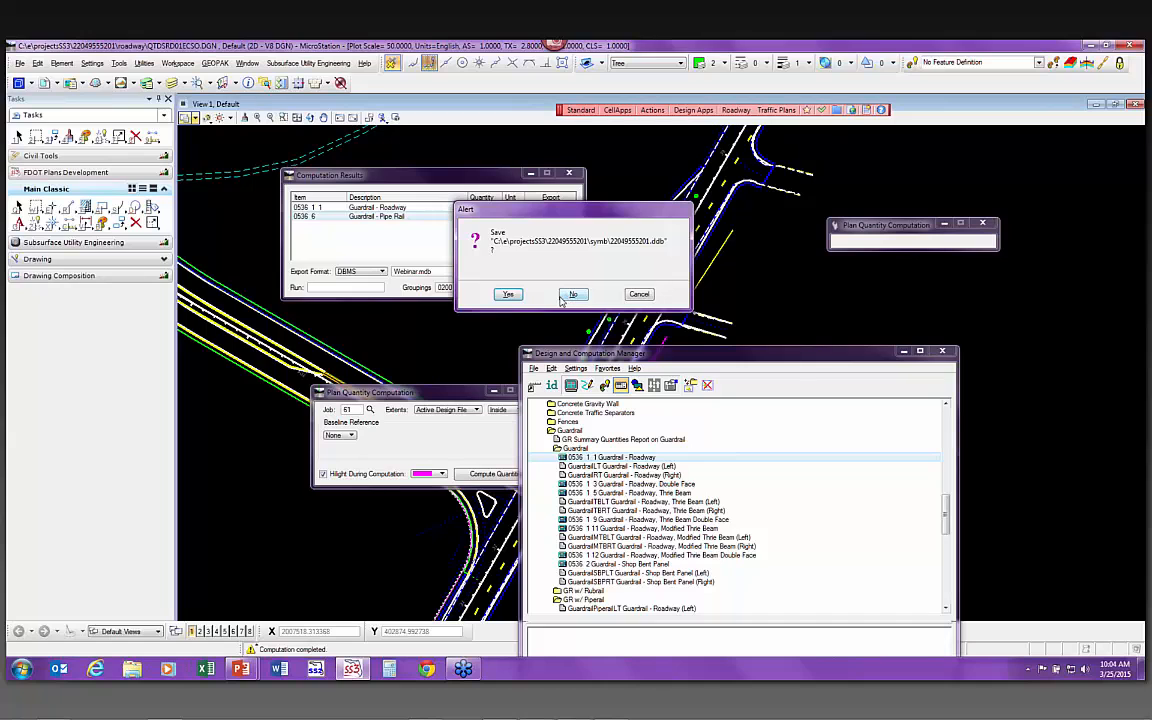
left_click(509, 295)
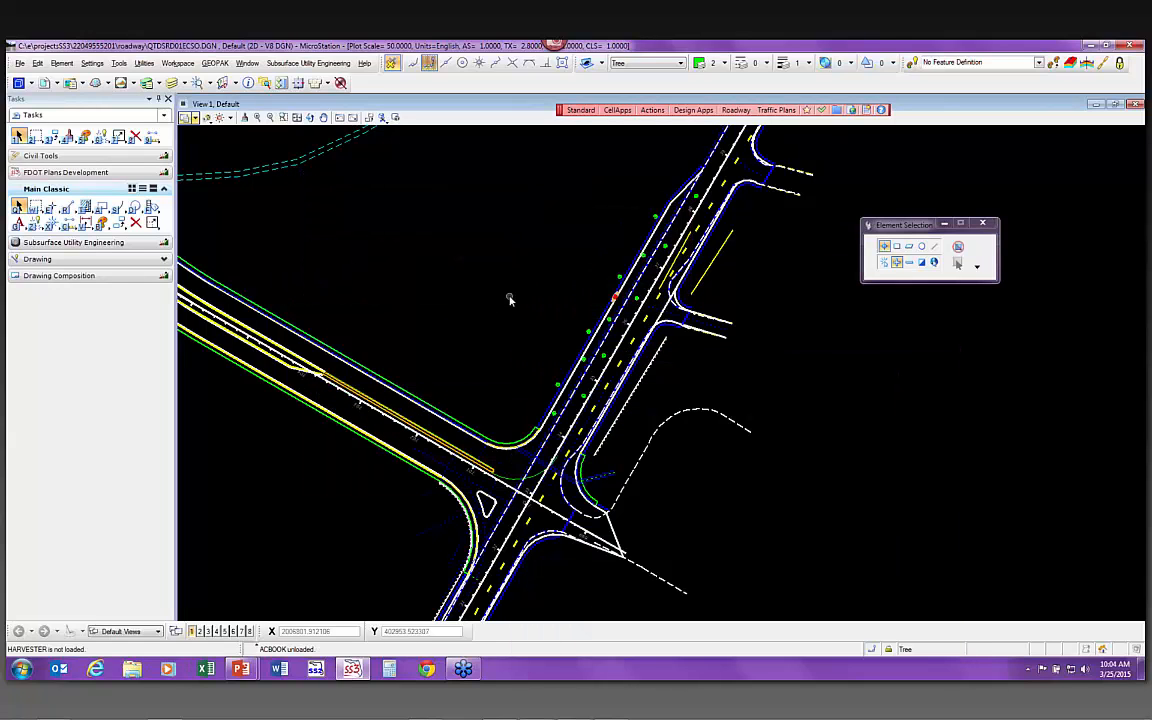